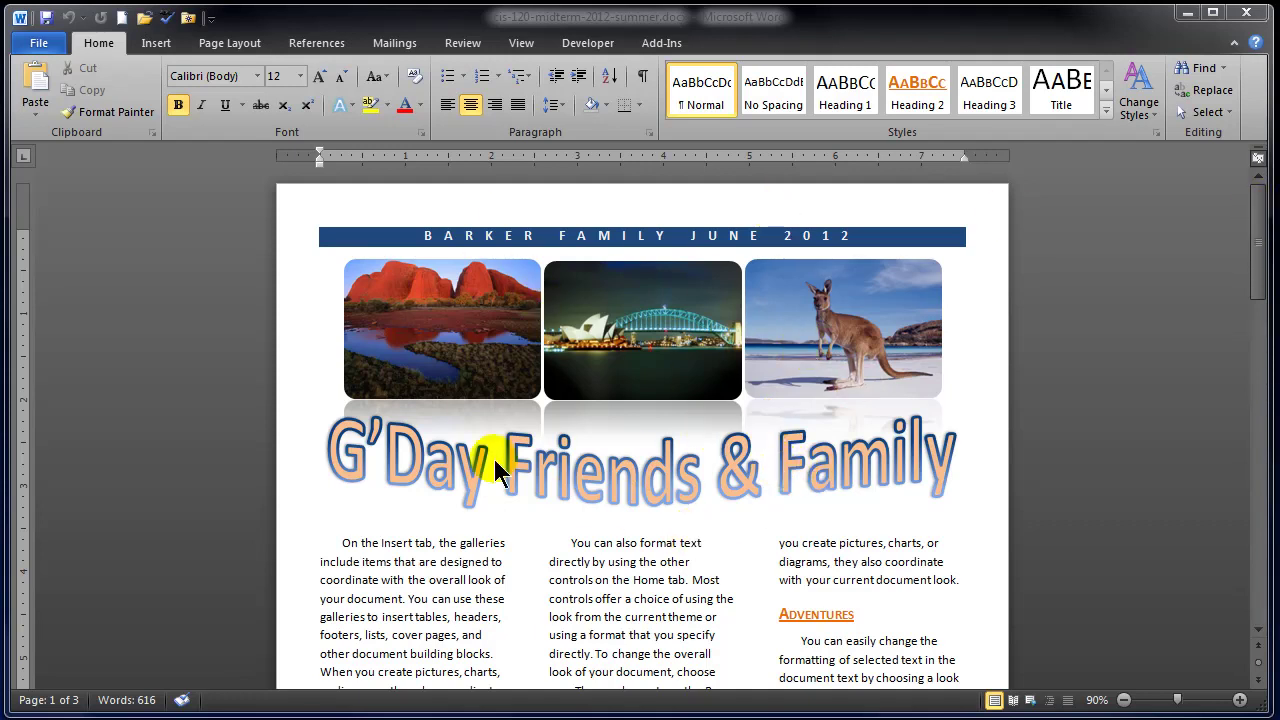
- Scroll through the sample family newsletter, then create a new blank document
click(1260, 218)
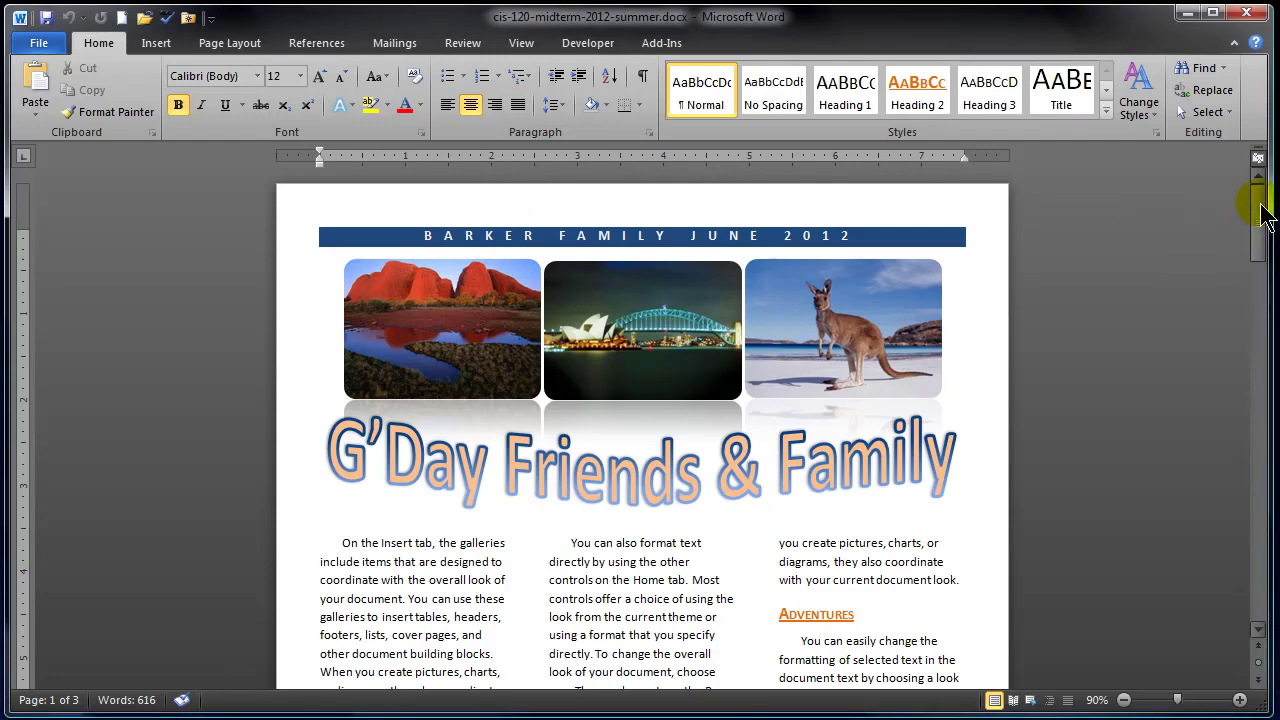
mouse_move(1262, 216)
mouse_down()
mouse_move(1255, 320)
mouse_move(1249, 286)
mouse_move(1240, 295)
mouse_move(1262, 235)
mouse_move(1257, 206)
mouse_move(1249, 257)
mouse_move(1249, 197)
mouse_up()
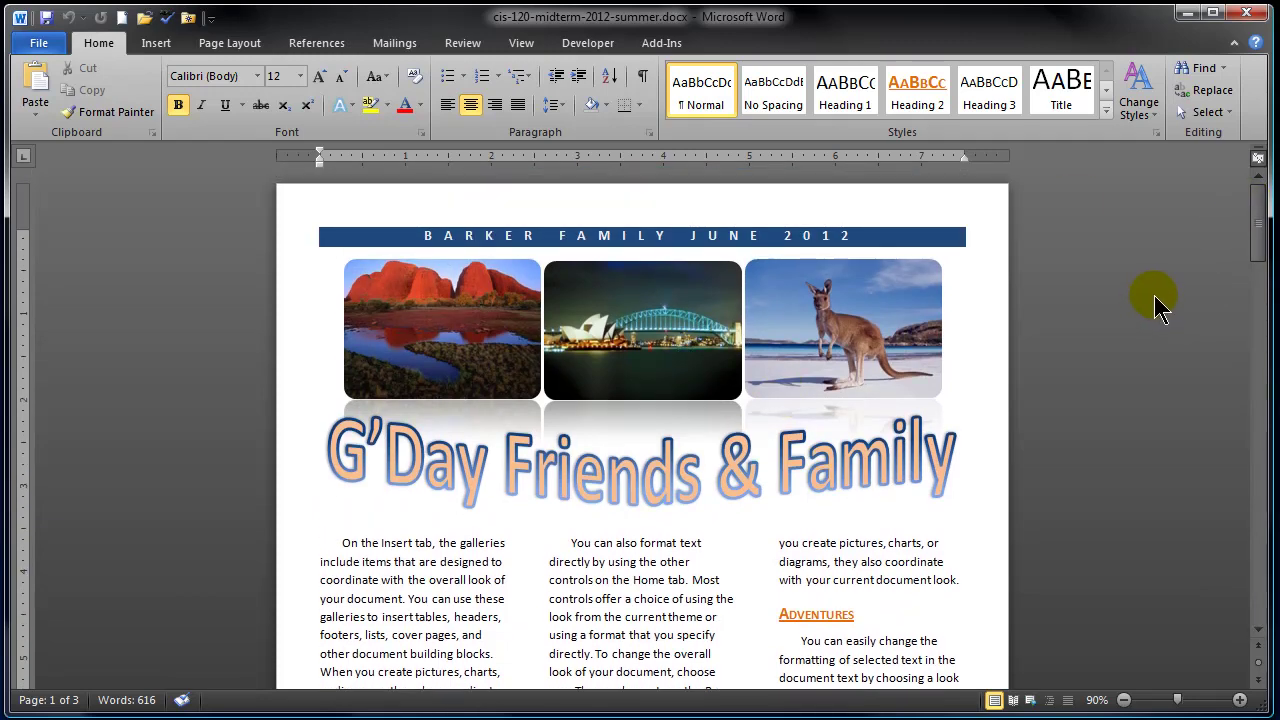
drag(1262, 215, 1230, 192)
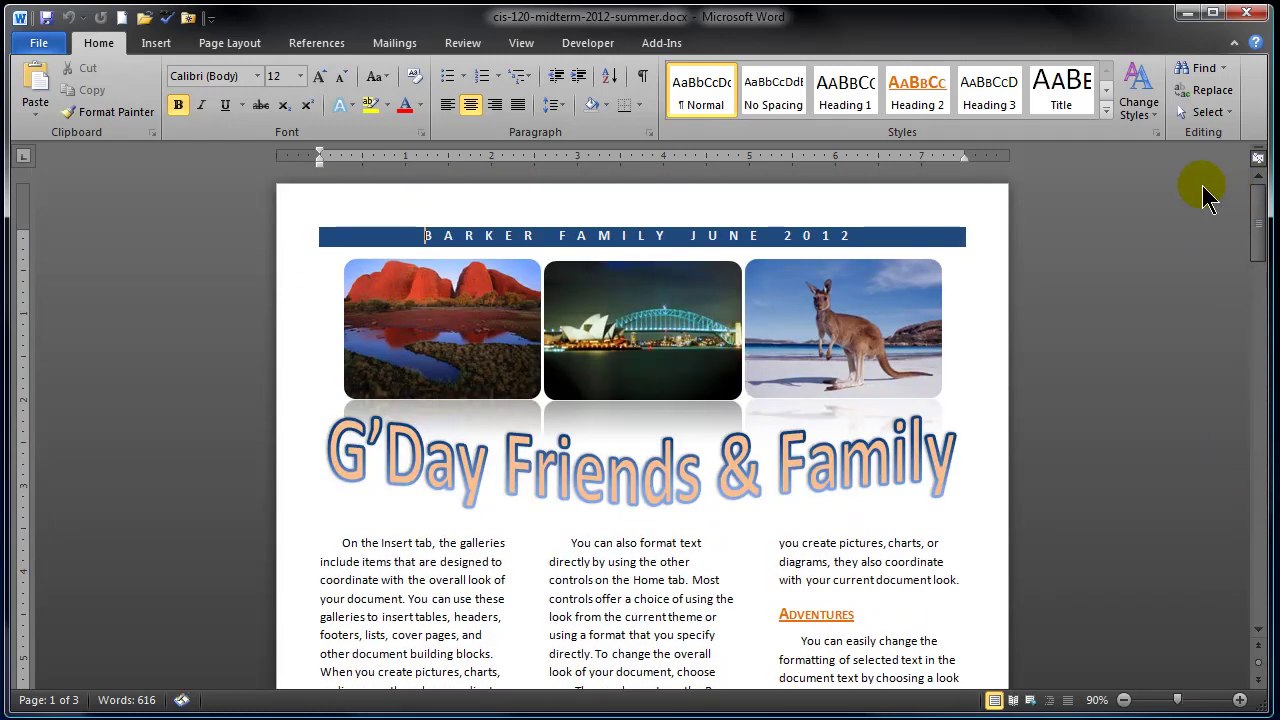
click(121, 18)
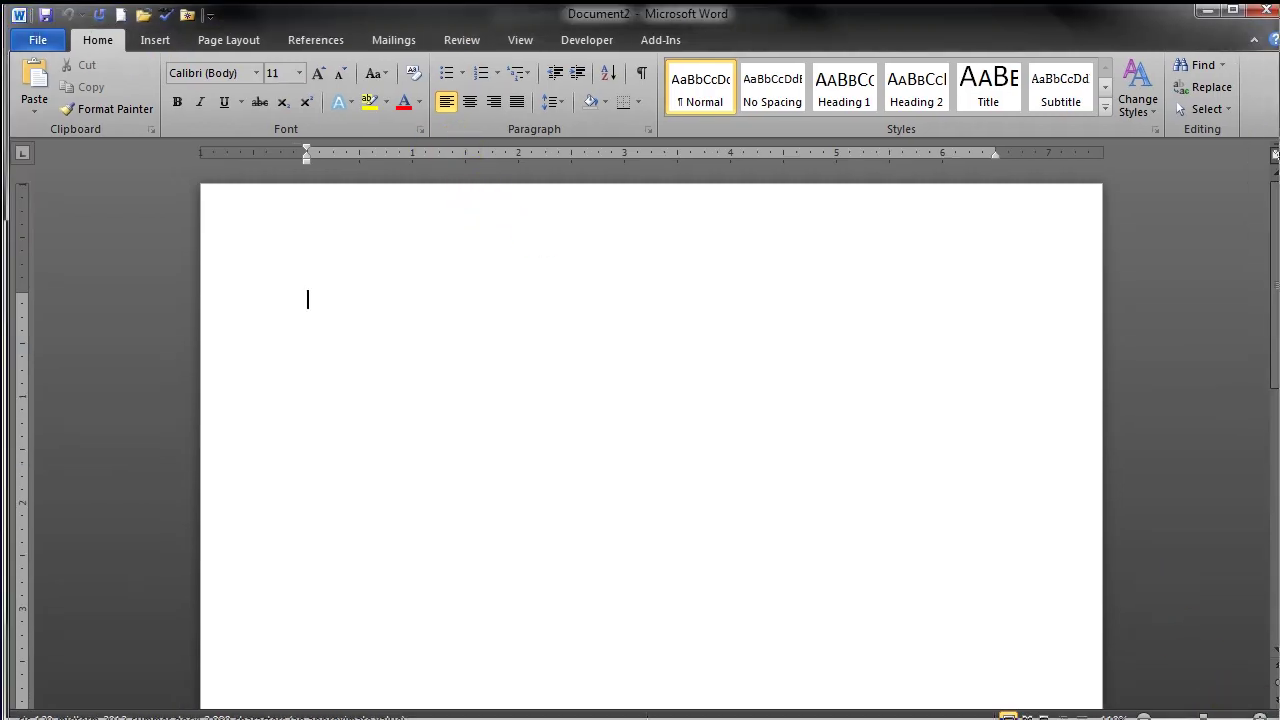
- Apply Narrow half-inch margins to the page and return to the Document2 window
click(233, 42)
click(155, 105)
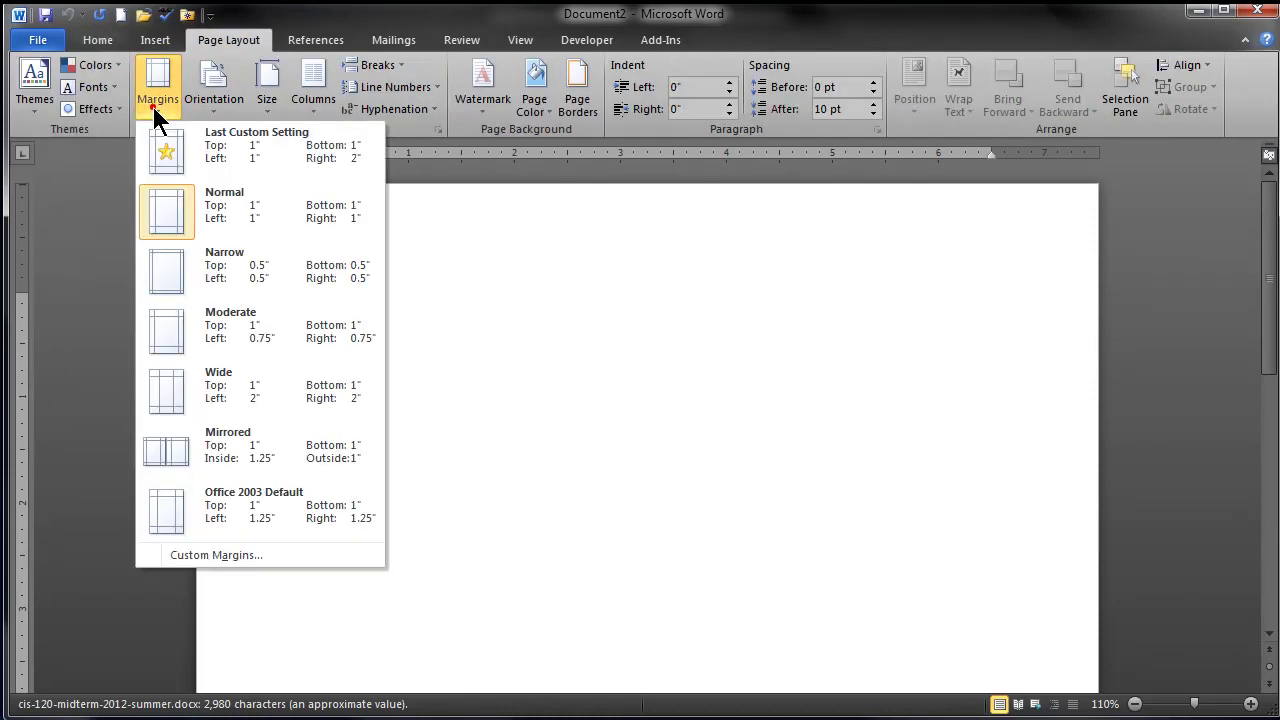
click(222, 265)
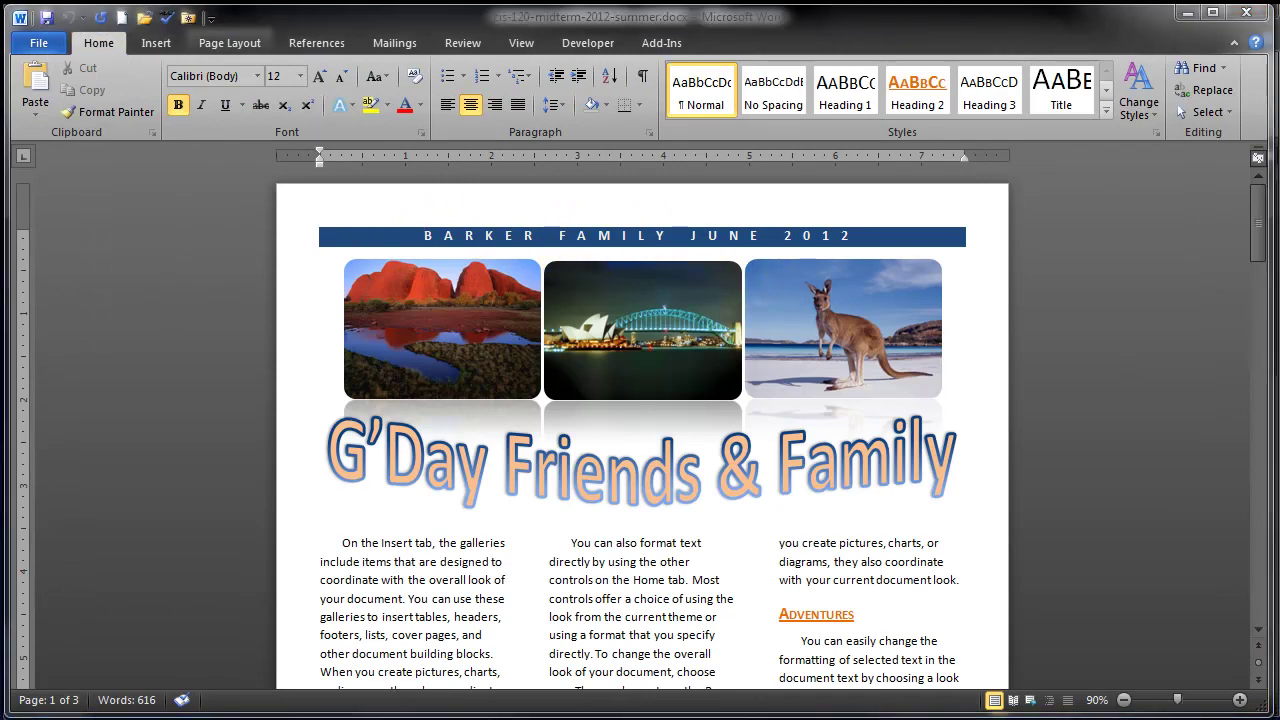
key(alt+Tab)
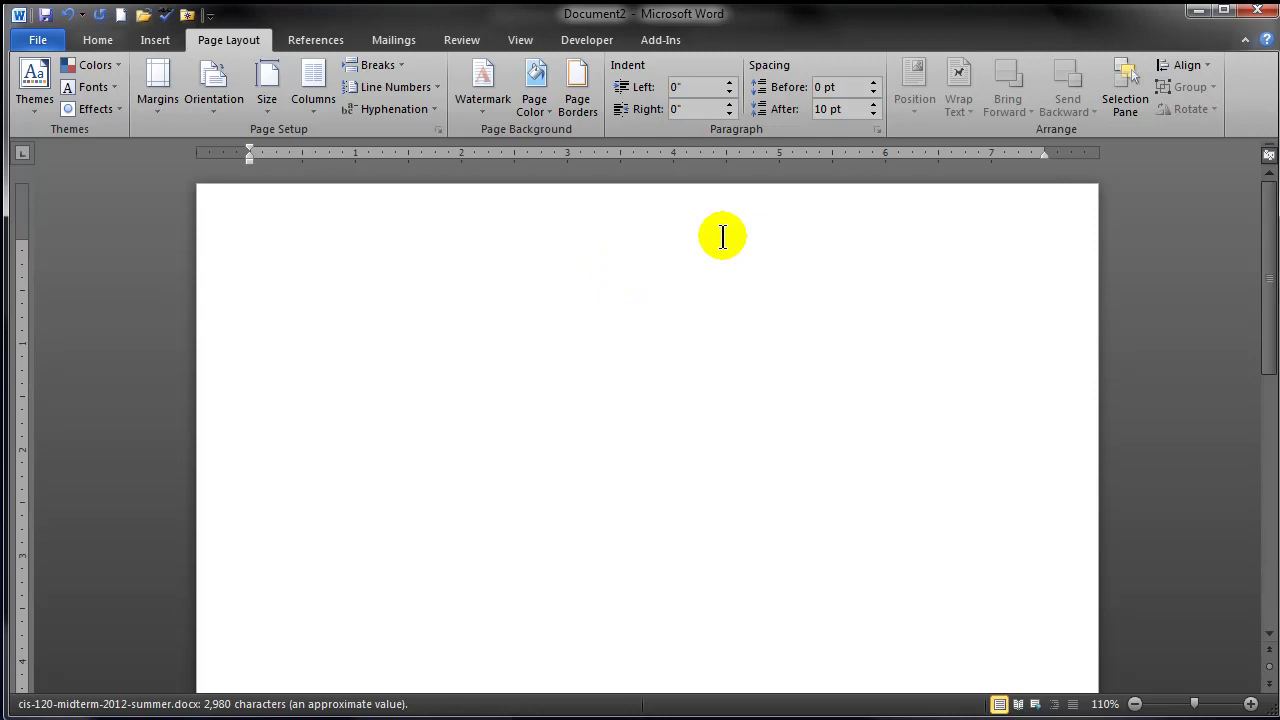
- Type the title 'Simpson Family June 2012' and format that line as Heading 1
text(S)
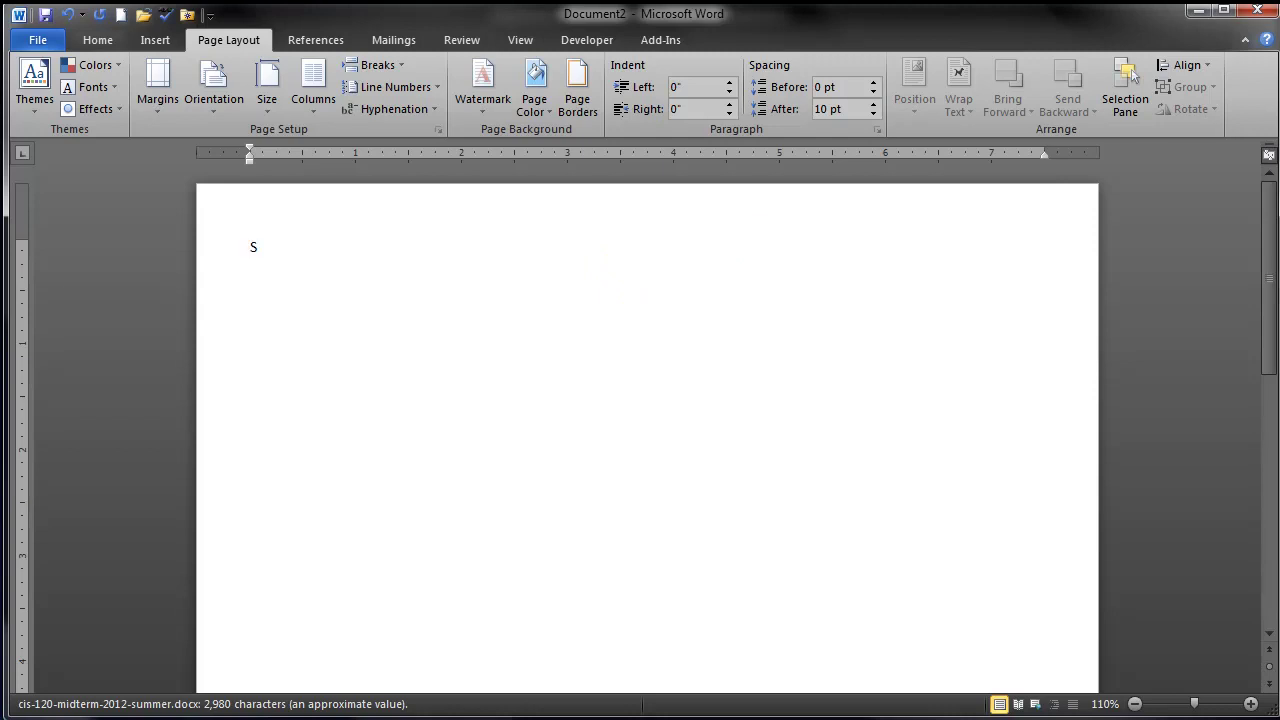
text(impson  Family June 2012)
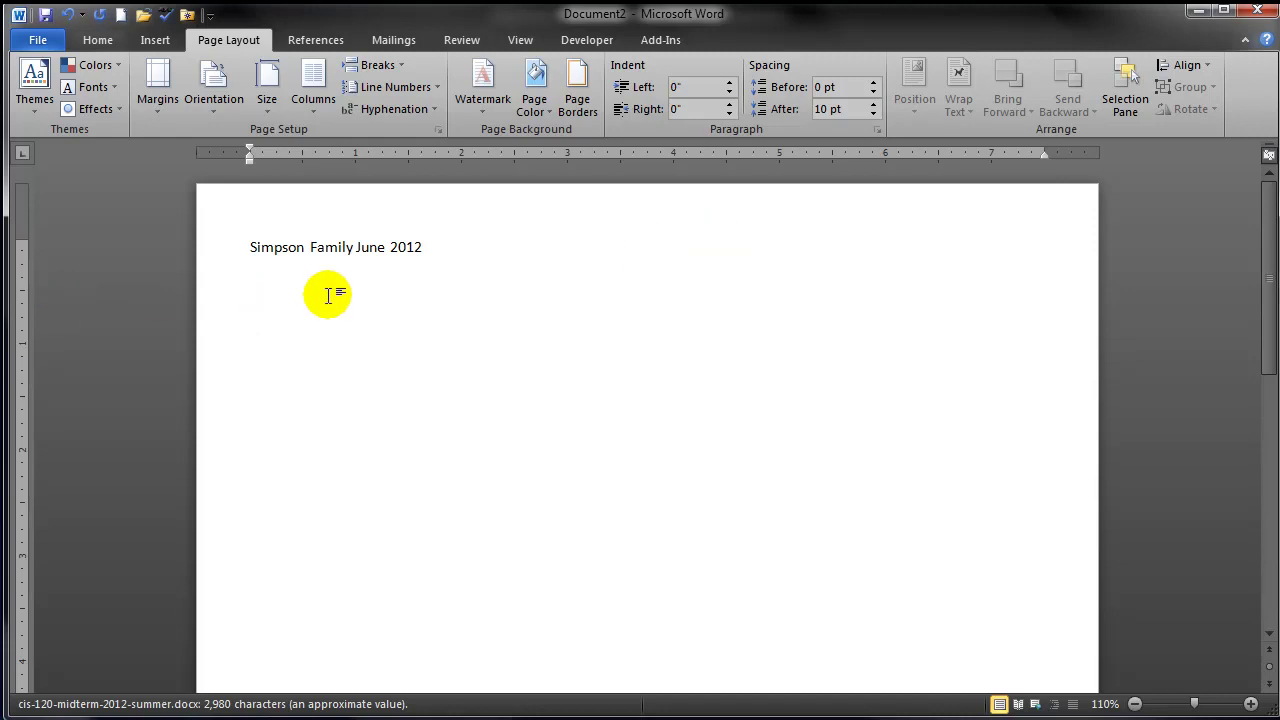
click(210, 256)
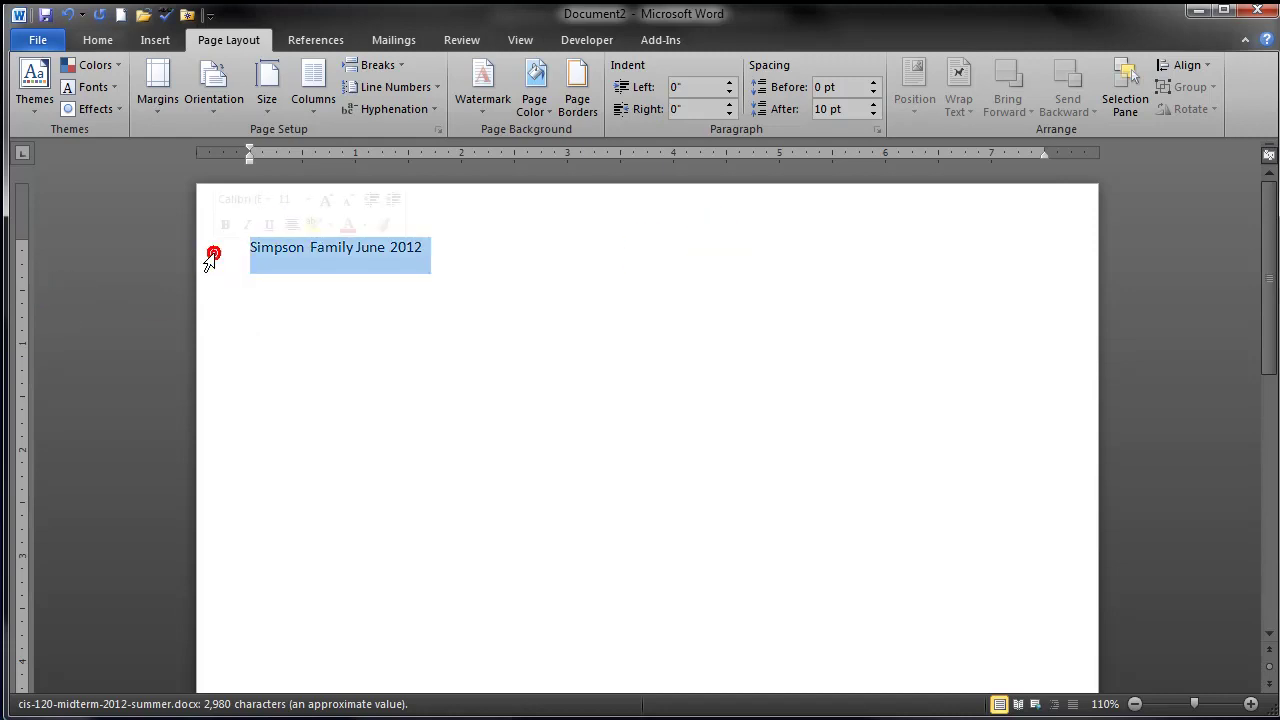
click(98, 40)
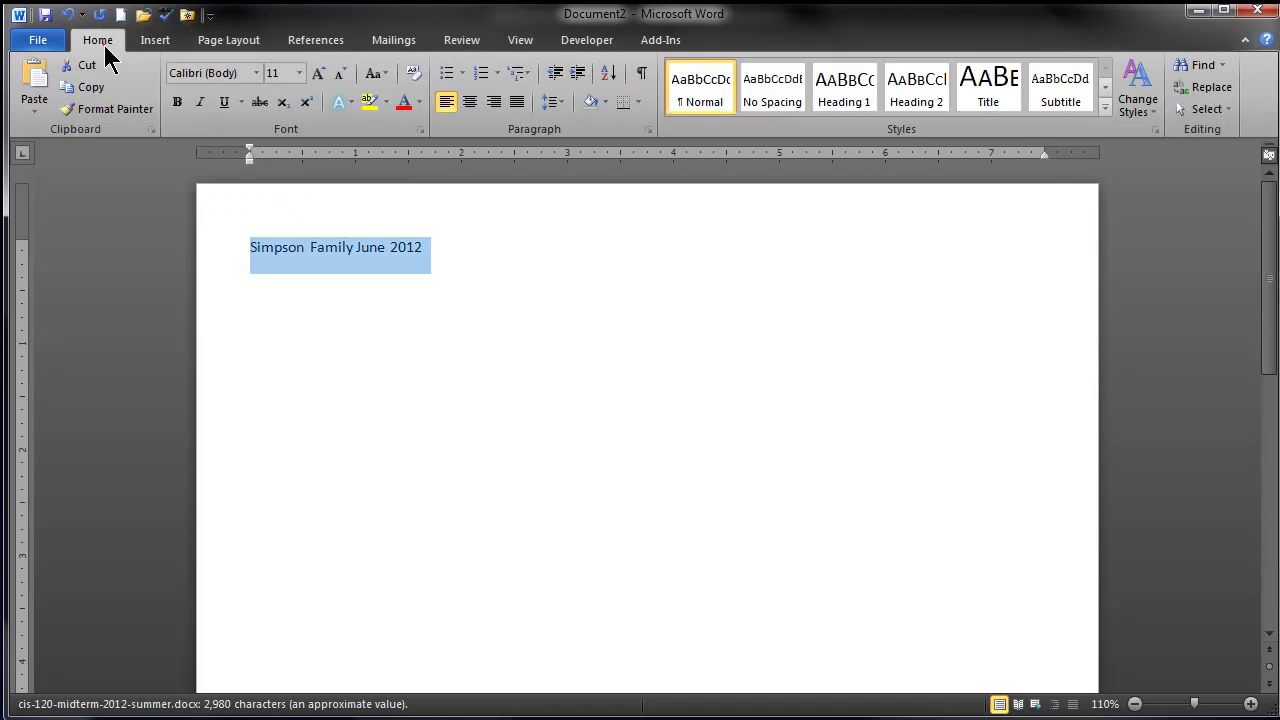
click(838, 92)
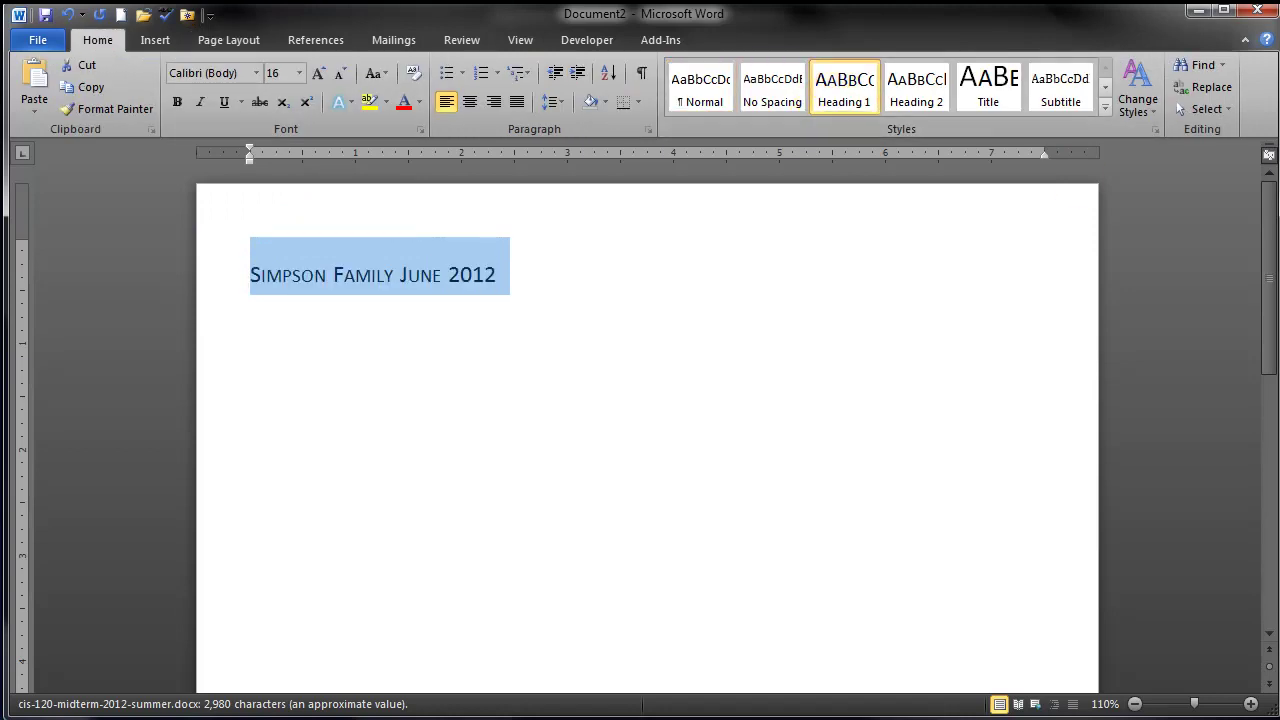
- Modify the Heading 1 style to be centered with a white font colour
click(1155, 130)
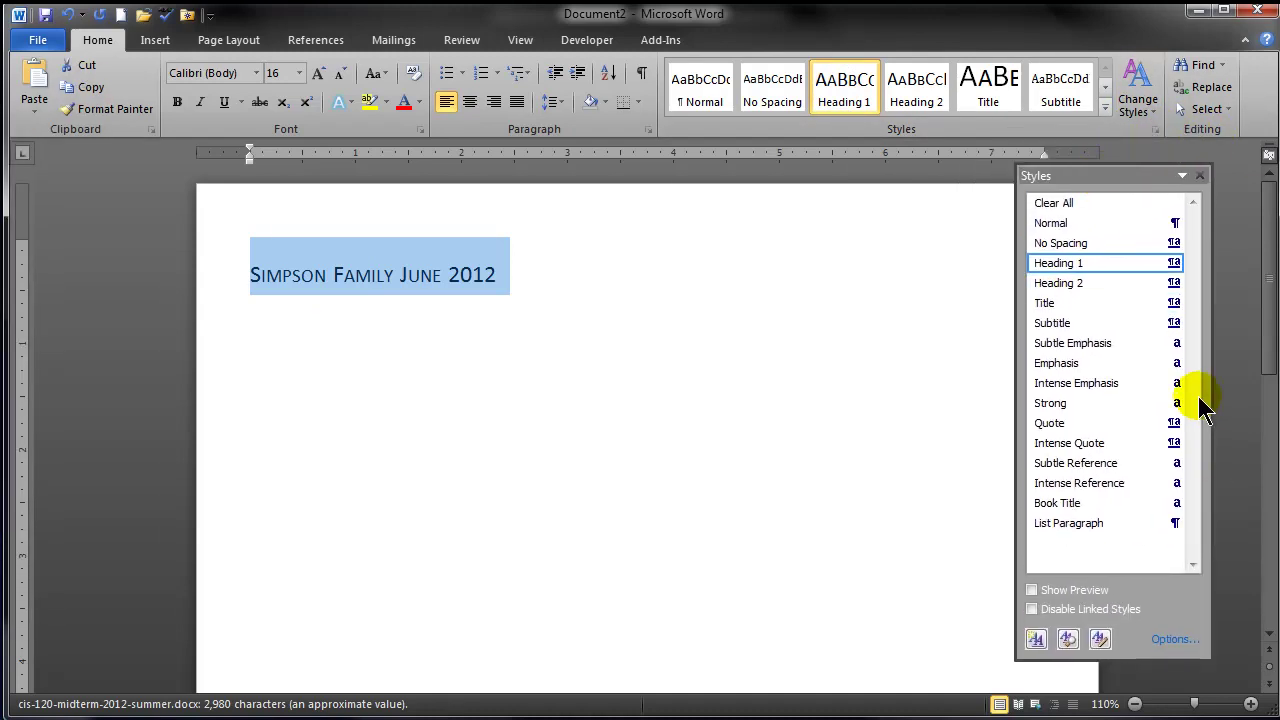
click(1175, 264)
click(1006, 313)
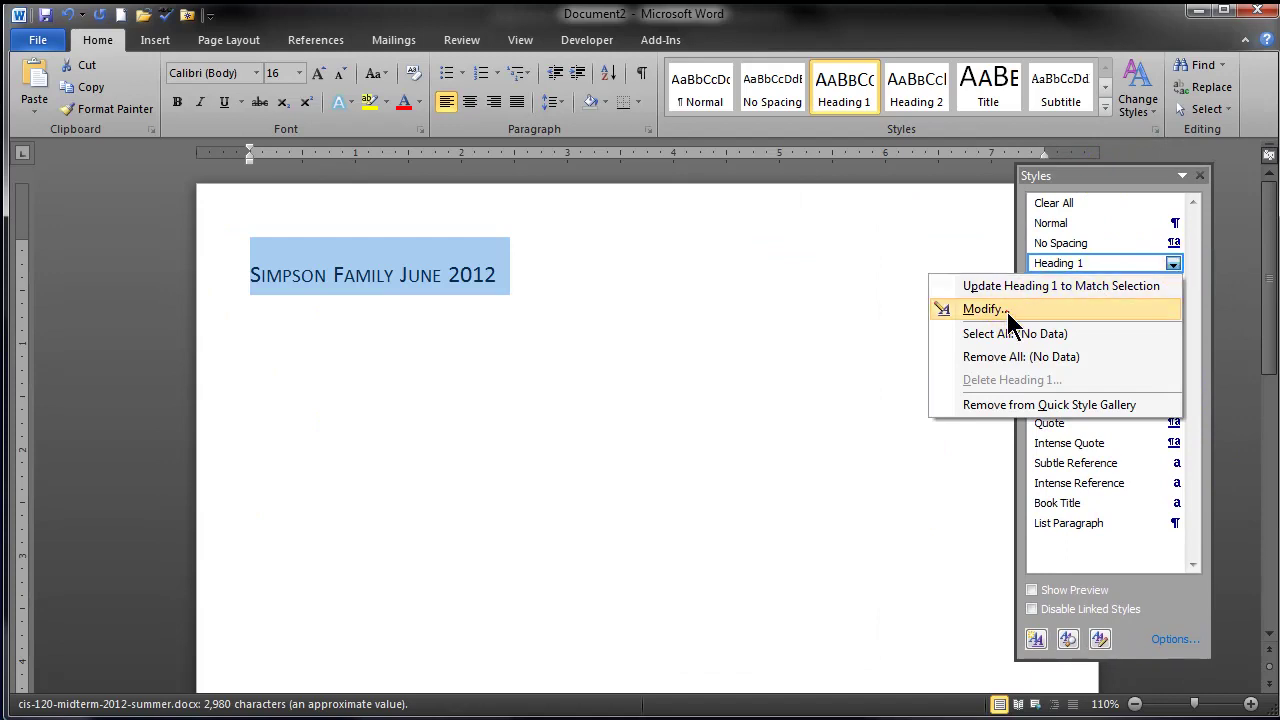
drag(1240, 196, 908, 135)
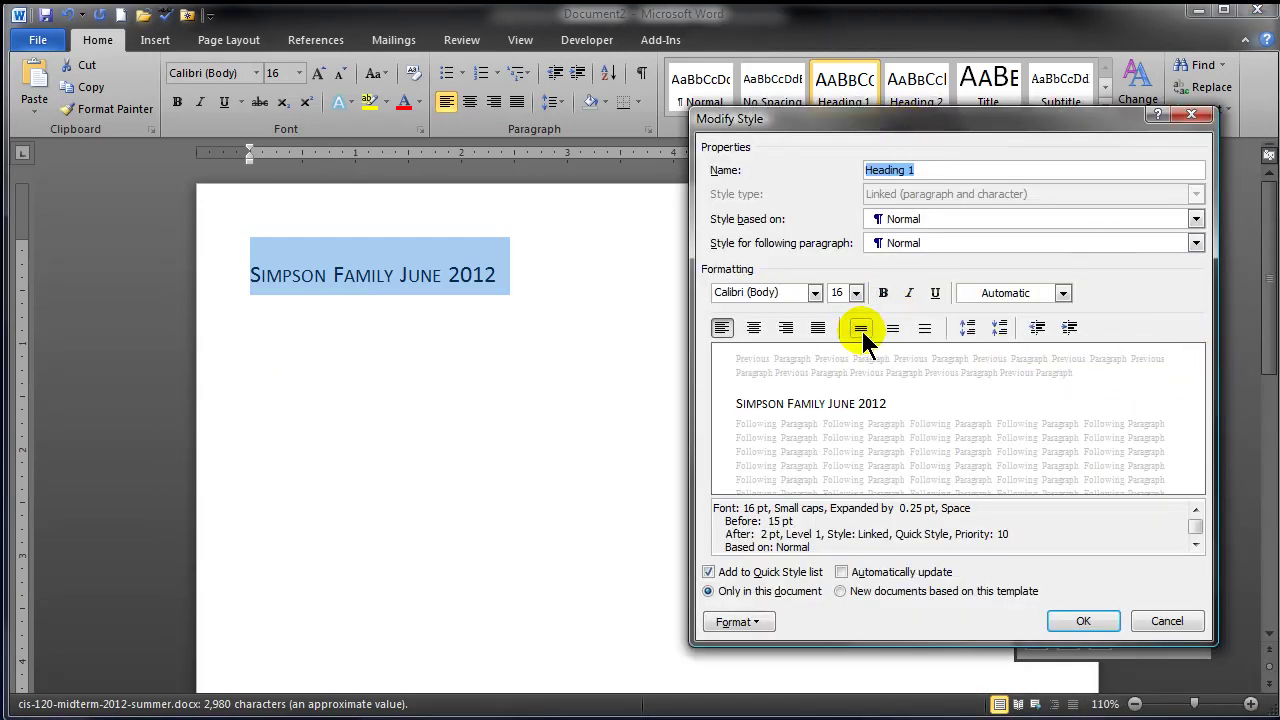
click(754, 327)
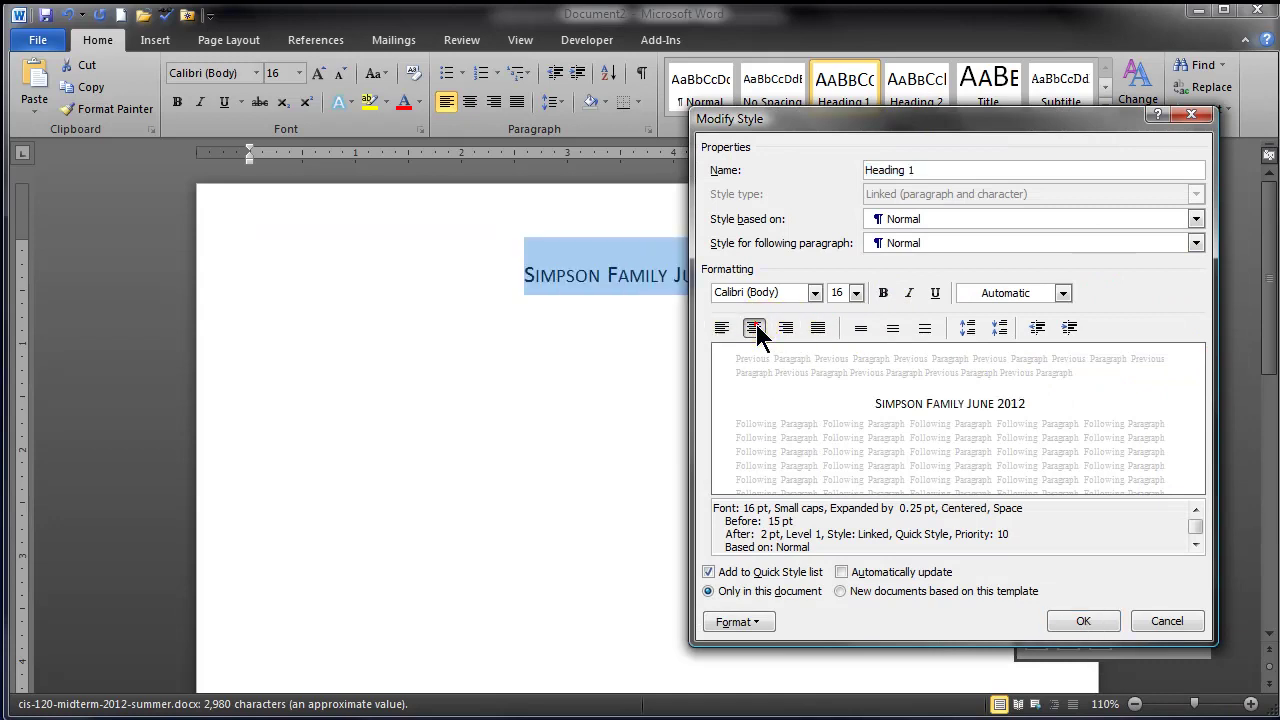
click(1063, 293)
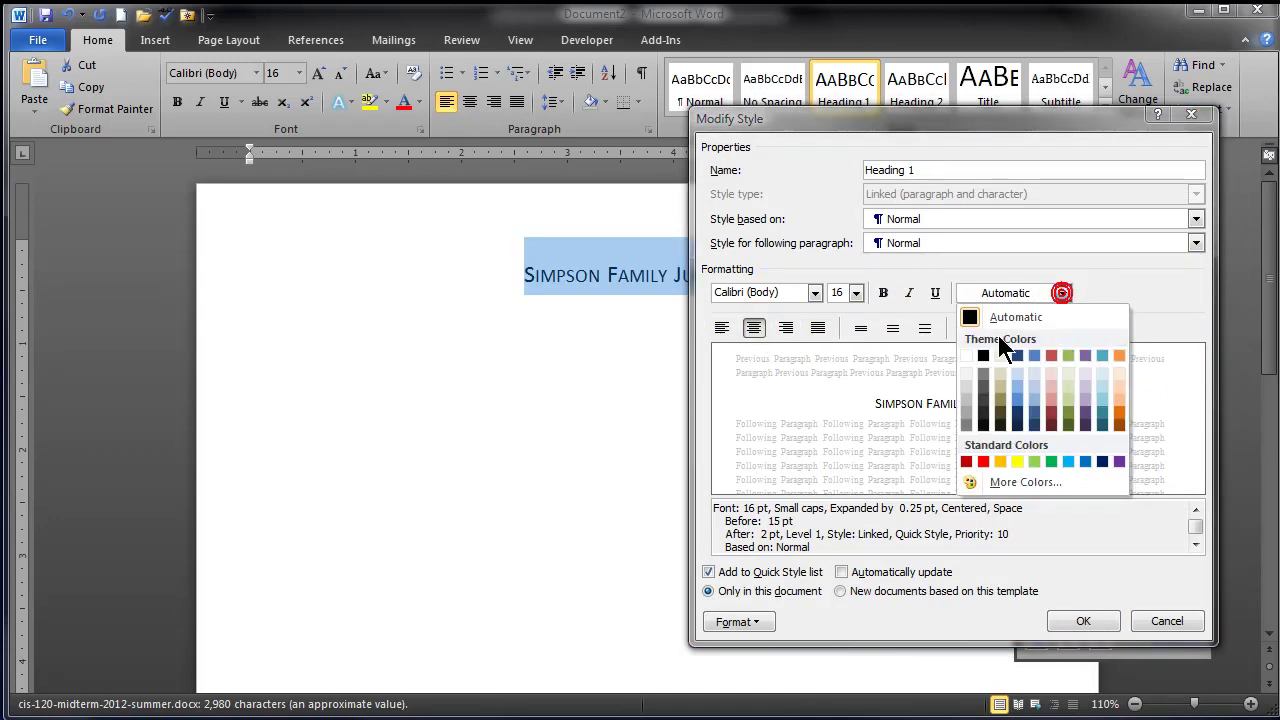
click(968, 356)
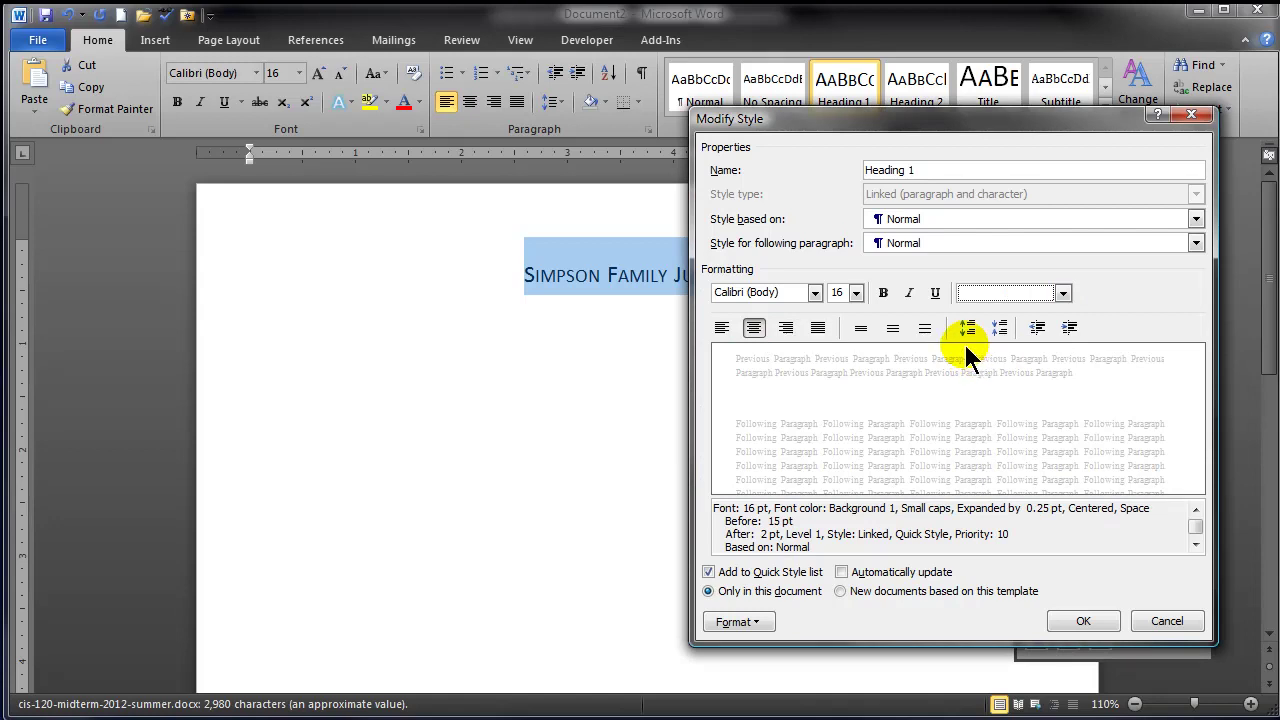
- Change the Heading 1 font from Small caps to All caps
click(752, 630)
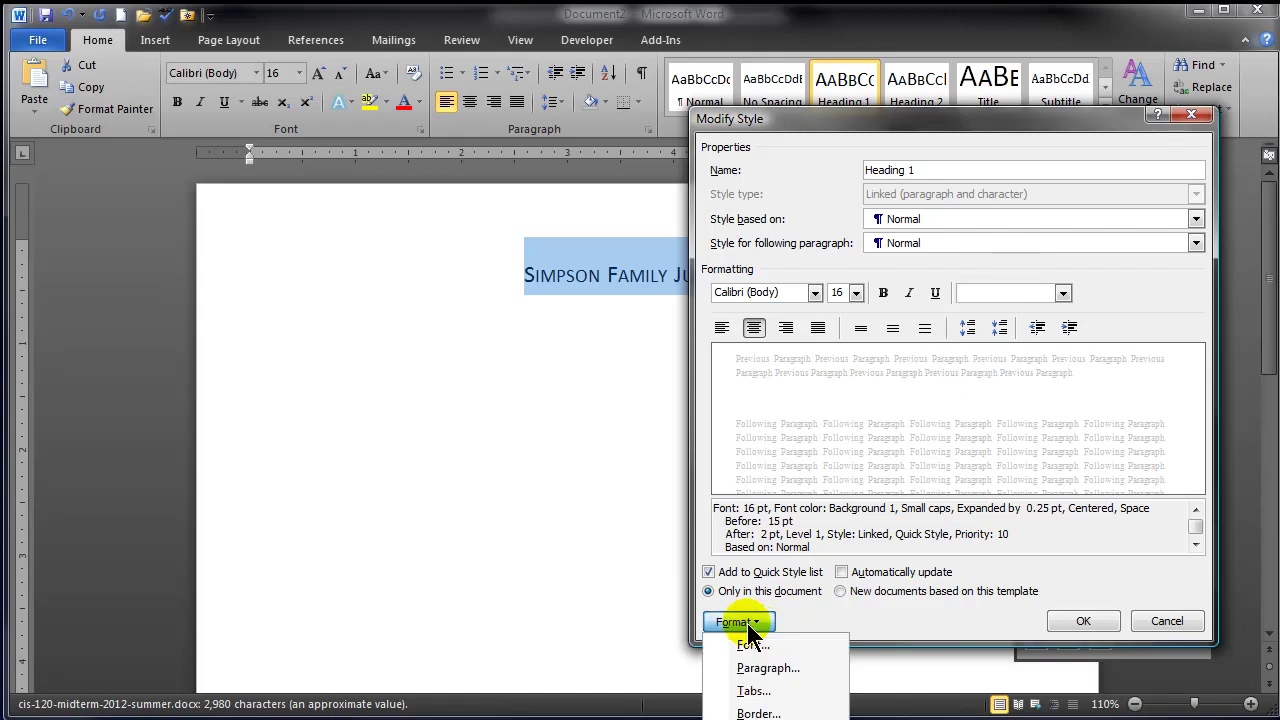
click(763, 643)
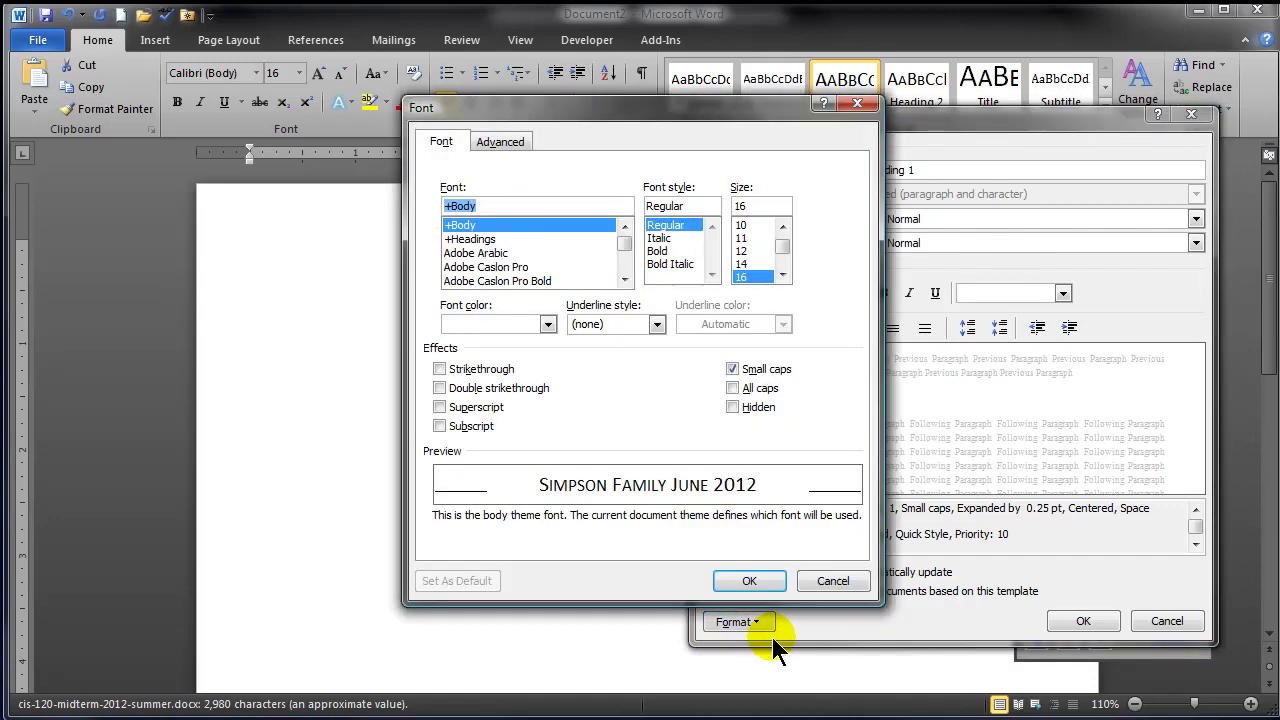
click(733, 388)
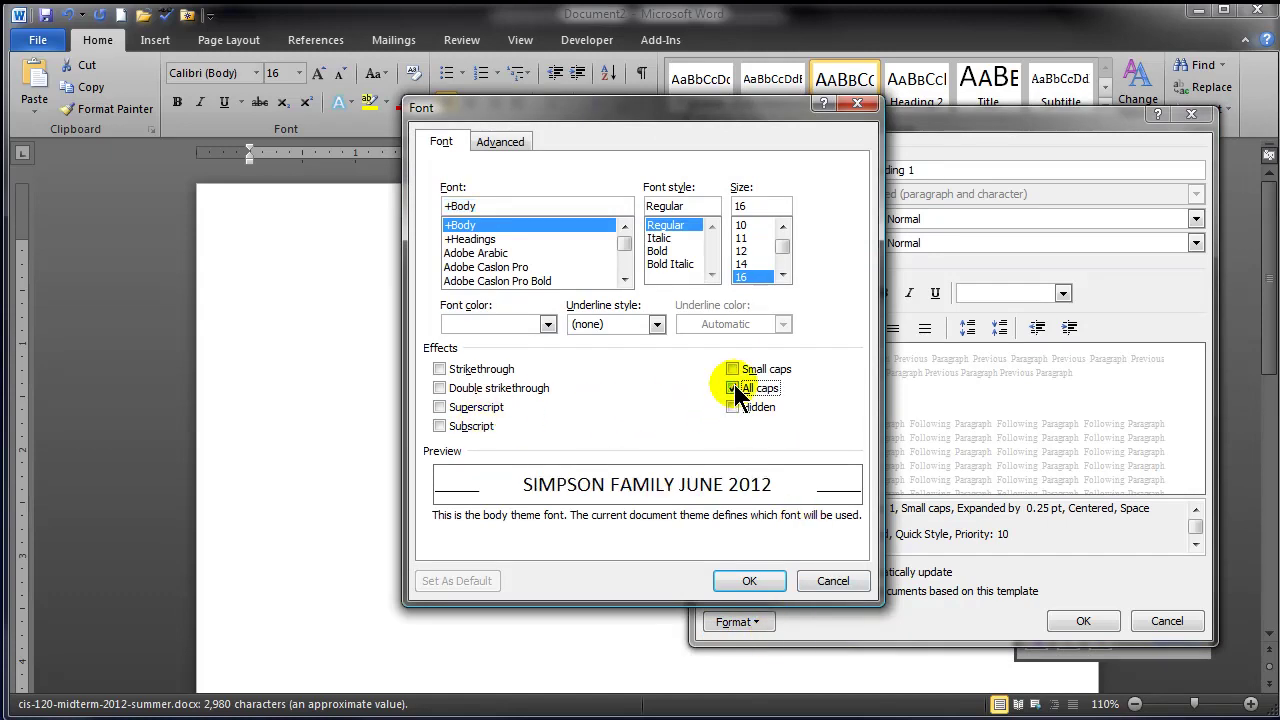
click(768, 588)
- Keep the font changes and accept the Heading 1 paragraph settings
click(737, 622)
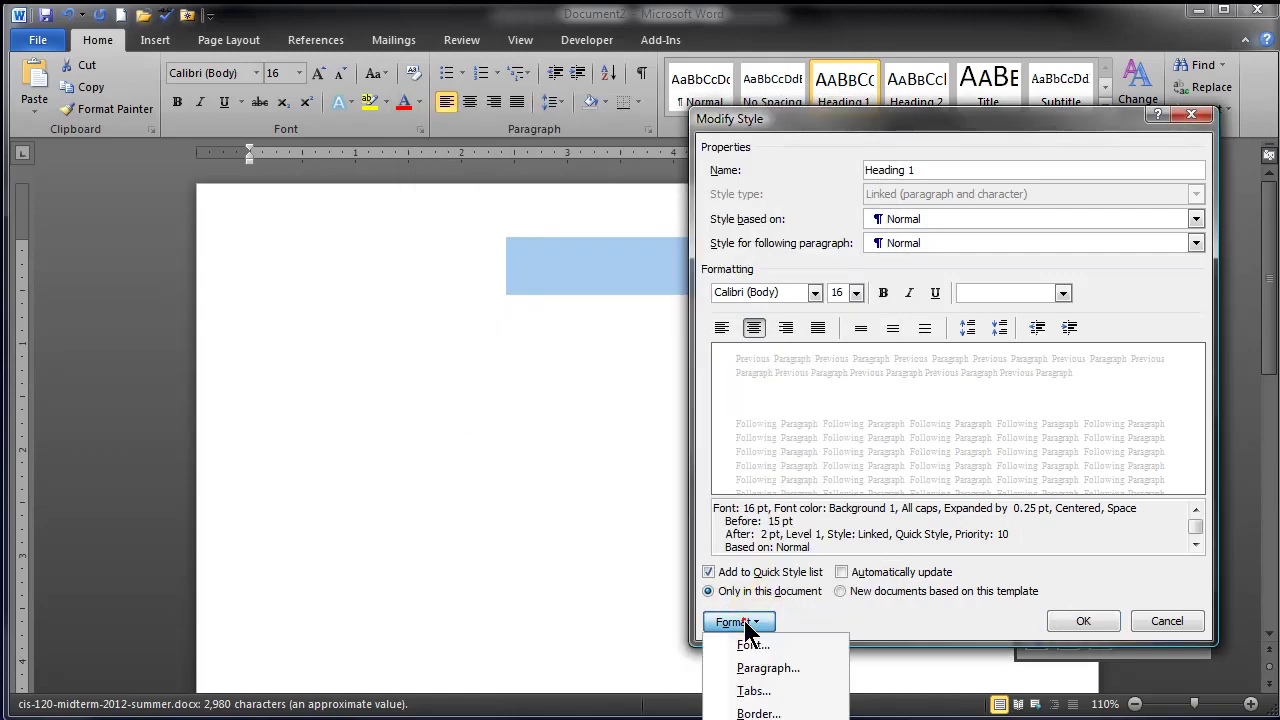
click(766, 666)
drag(1245, 280, 934, 149)
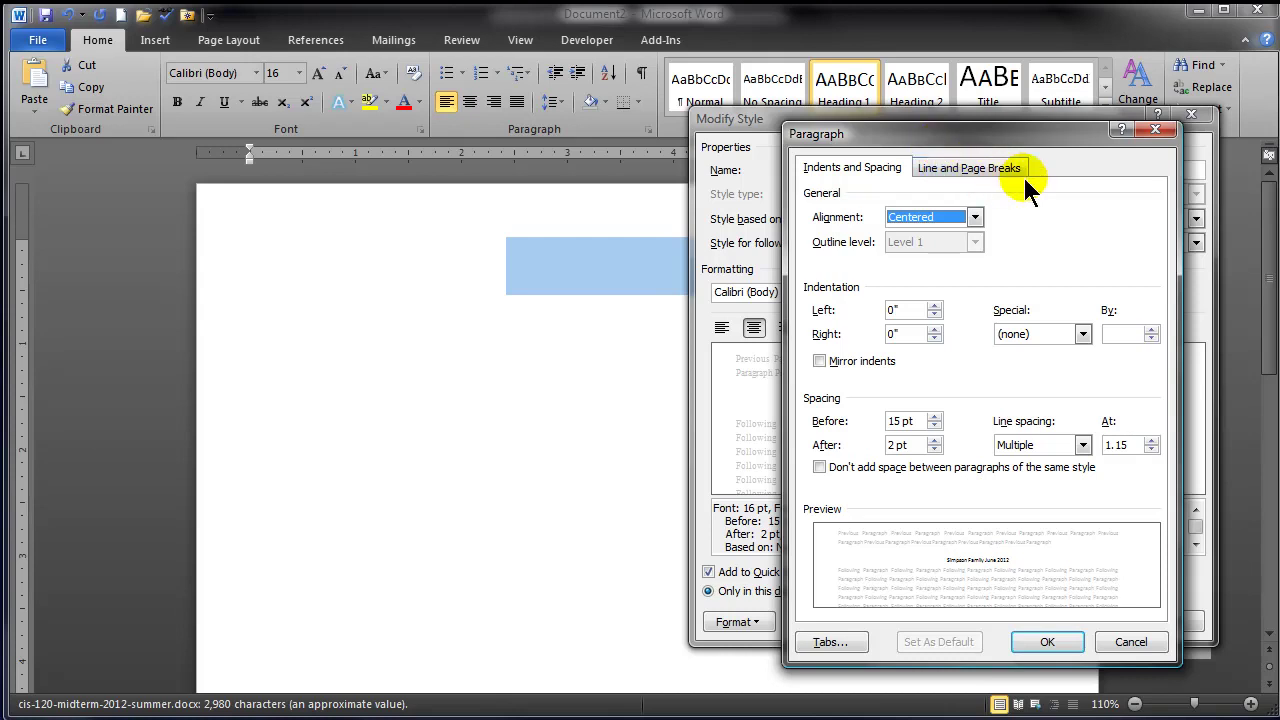
click(1047, 643)
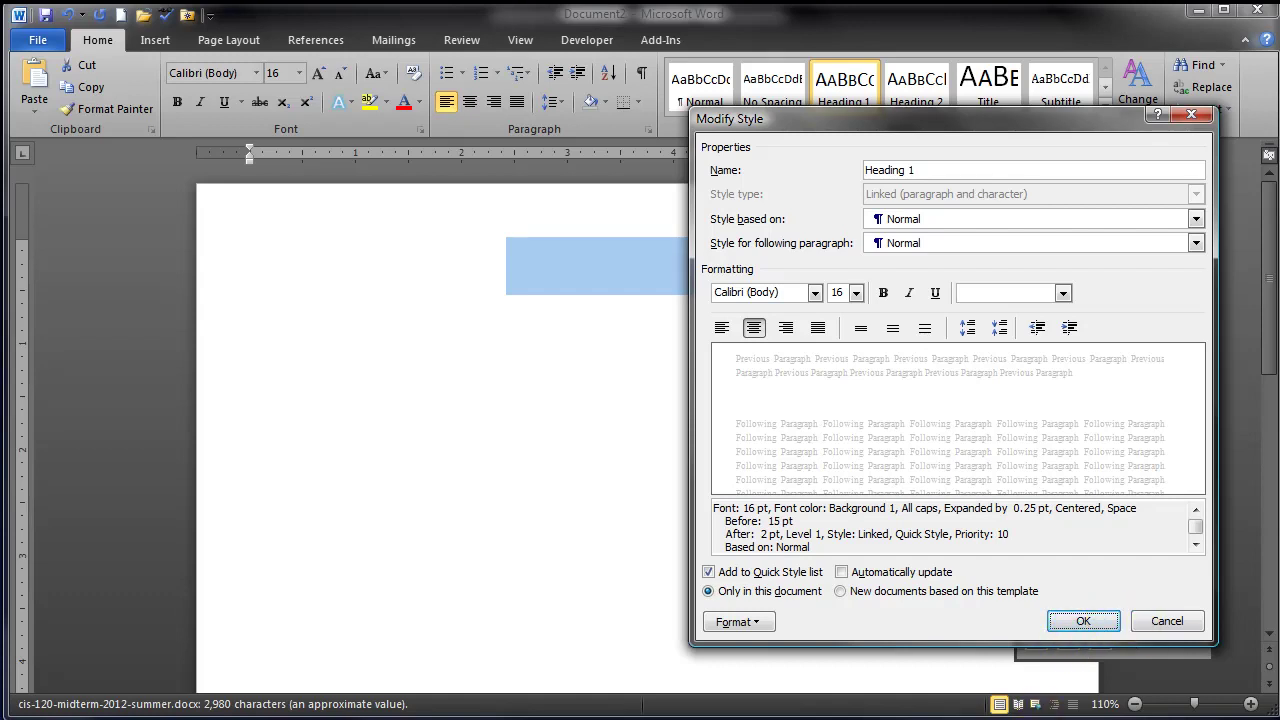
- Give Heading 1 a dark blue (Text 2) shading fill and accept the modified style
click(753, 625)
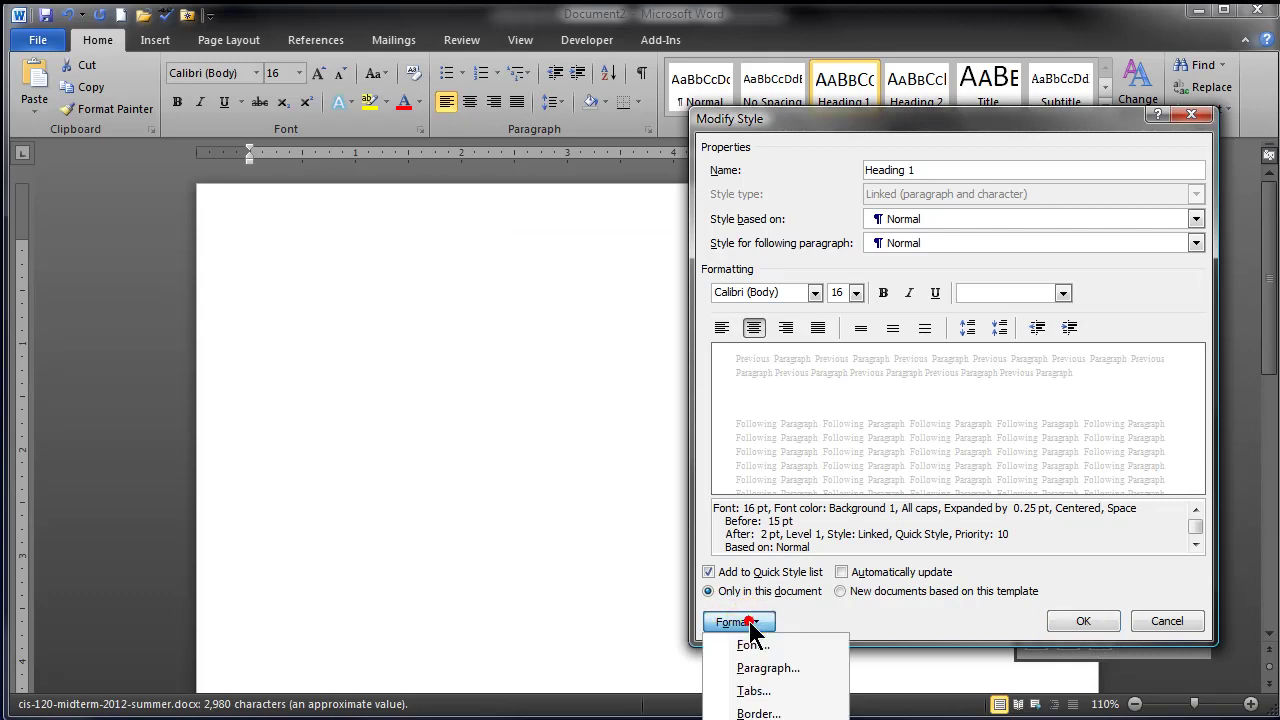
click(760, 713)
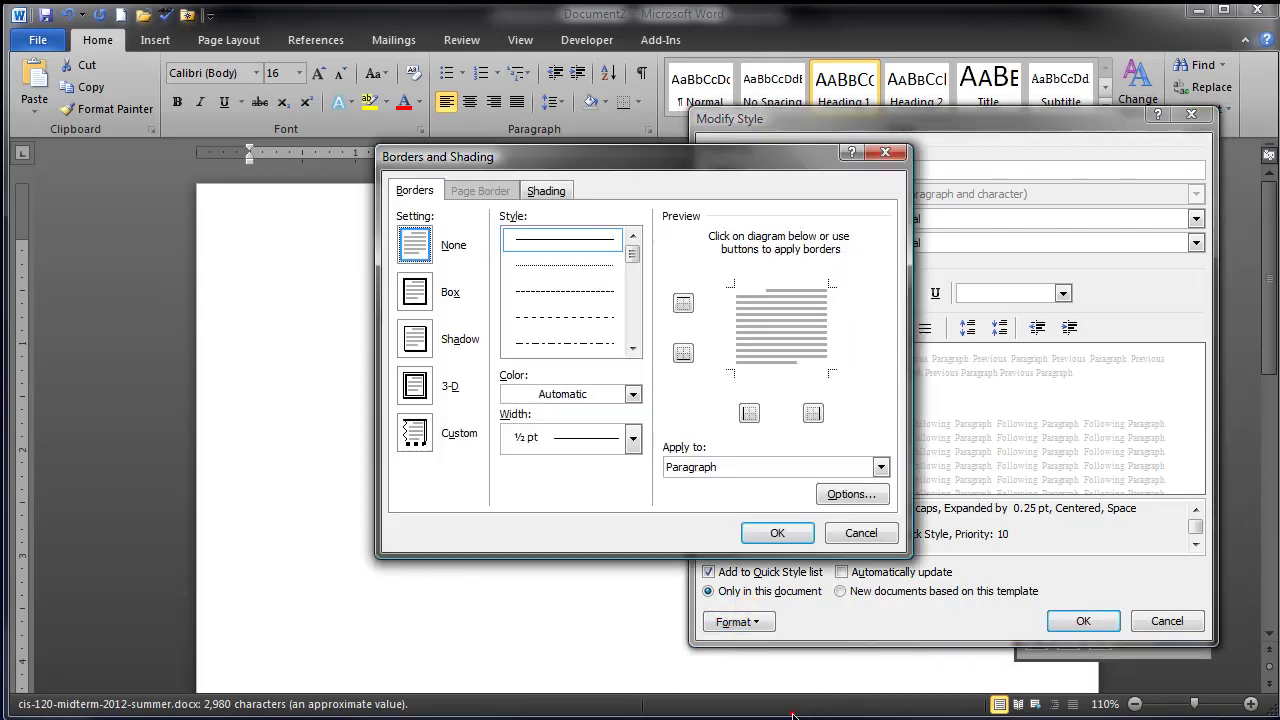
click(538, 190)
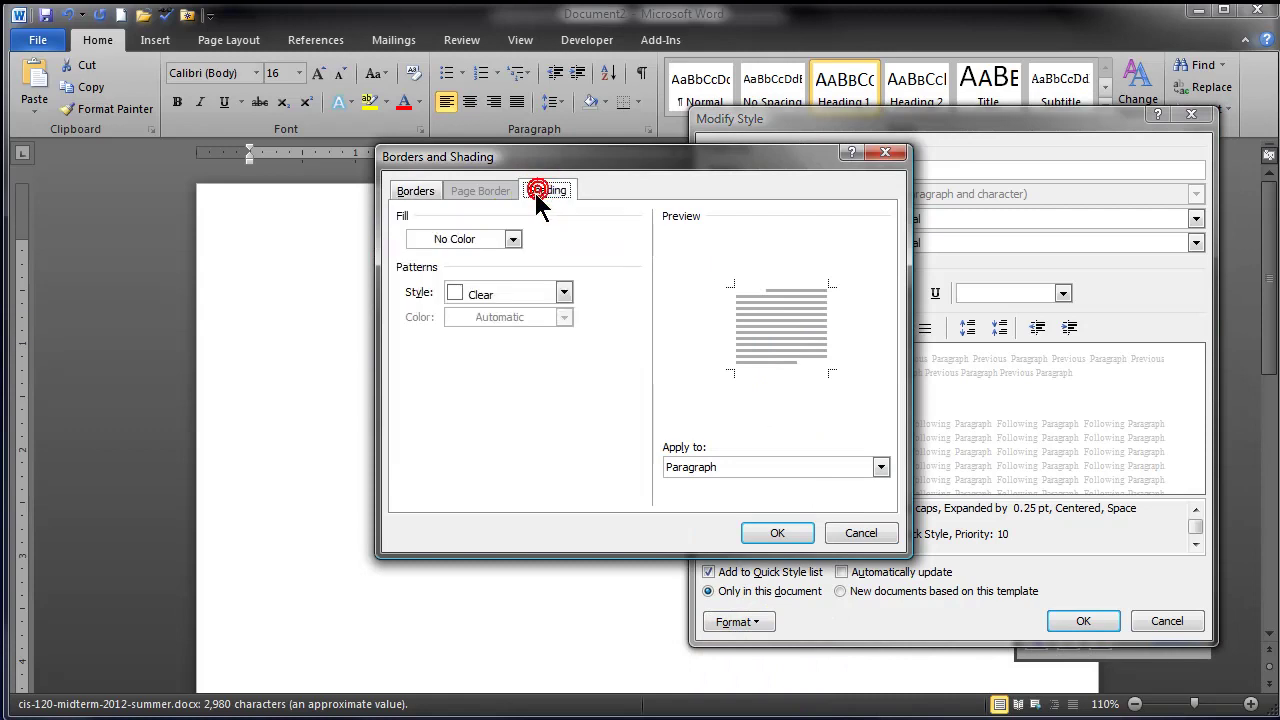
click(512, 240)
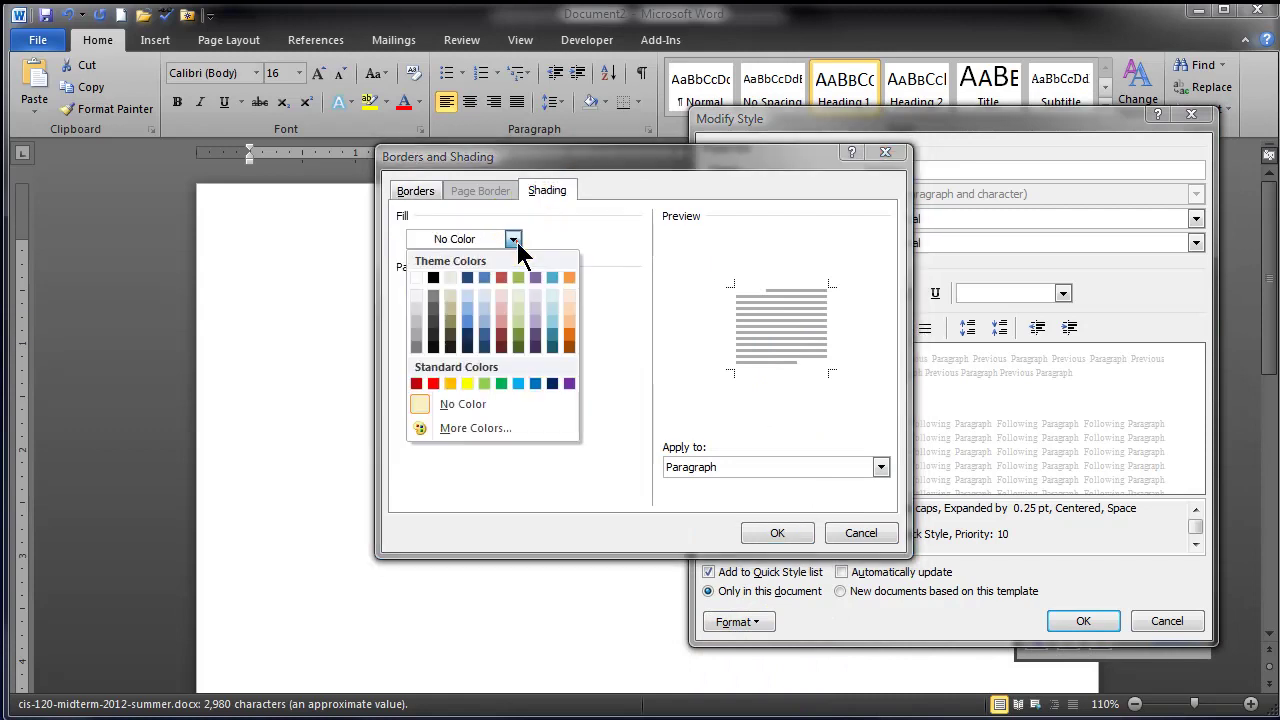
click(470, 336)
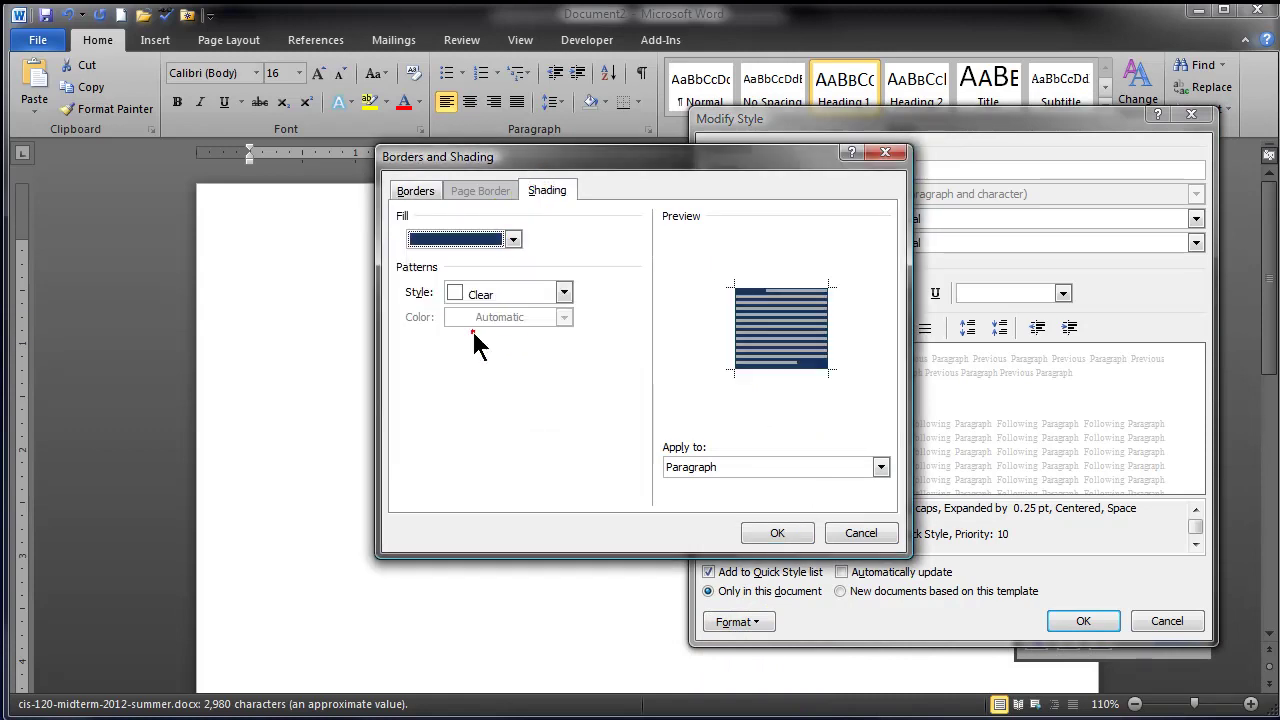
click(786, 532)
click(1083, 621)
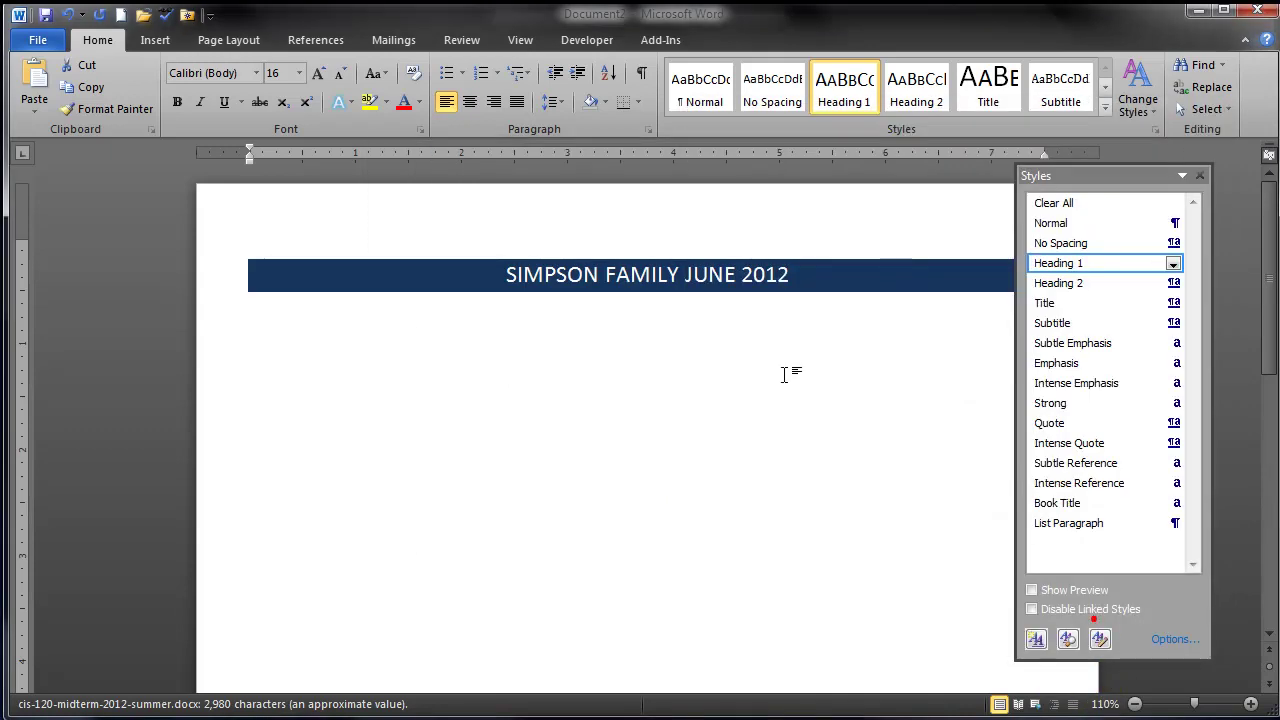
click(398, 347)
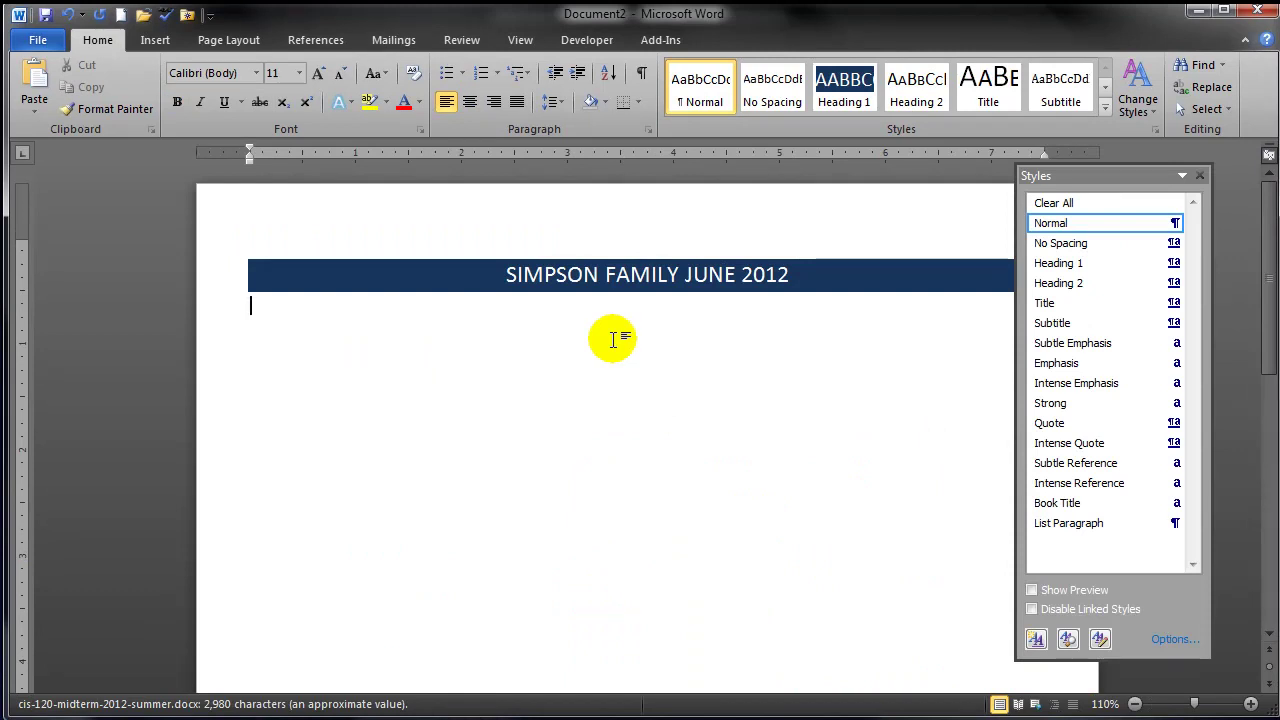
- Close the Styles pane, switch to Chrome, and enter 'flickr' in the address bar
key(ctrl+alt+shift+s)
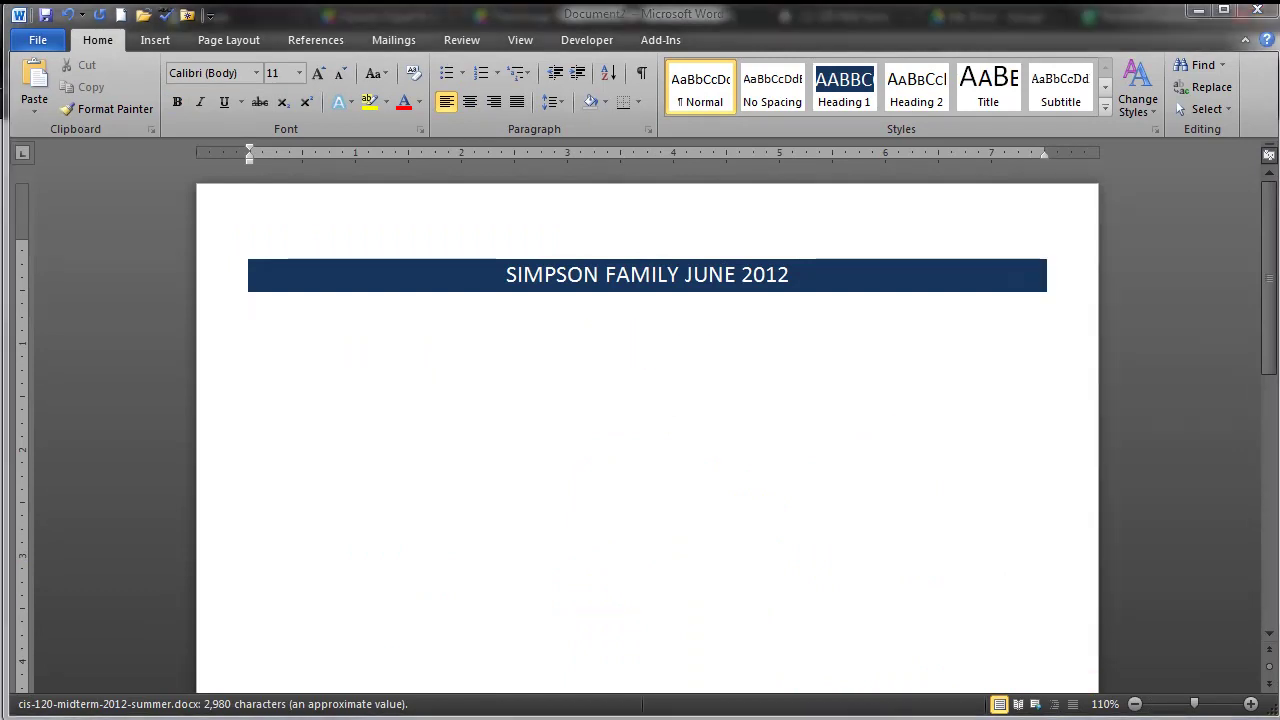
key(alt+Tab)
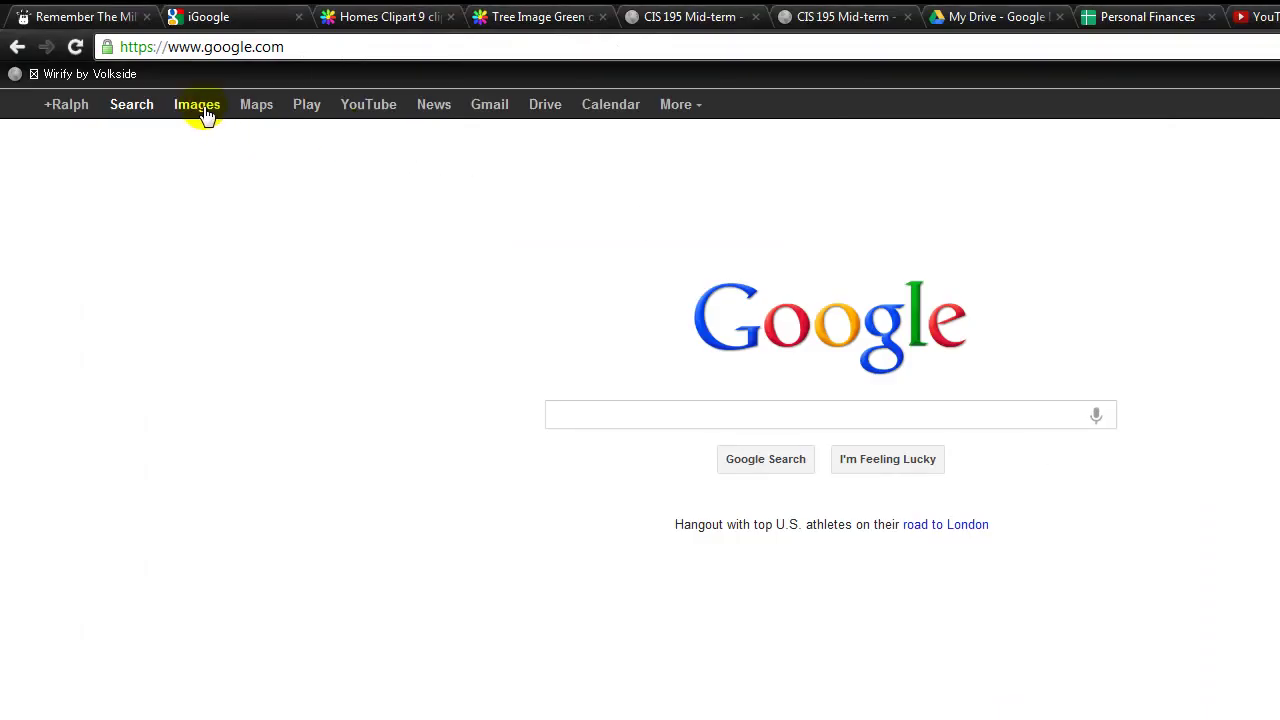
click(312, 47)
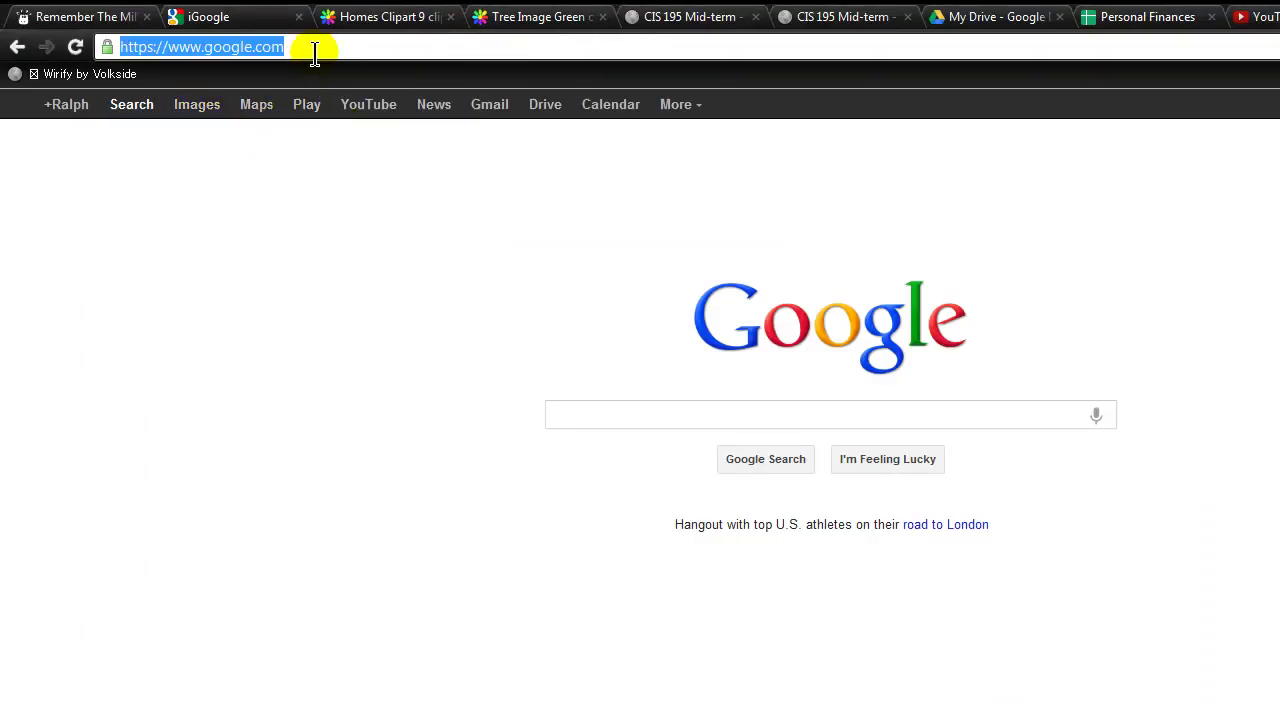
text(floc)
key(BackSpace)
key(BackSpace)
text(i)
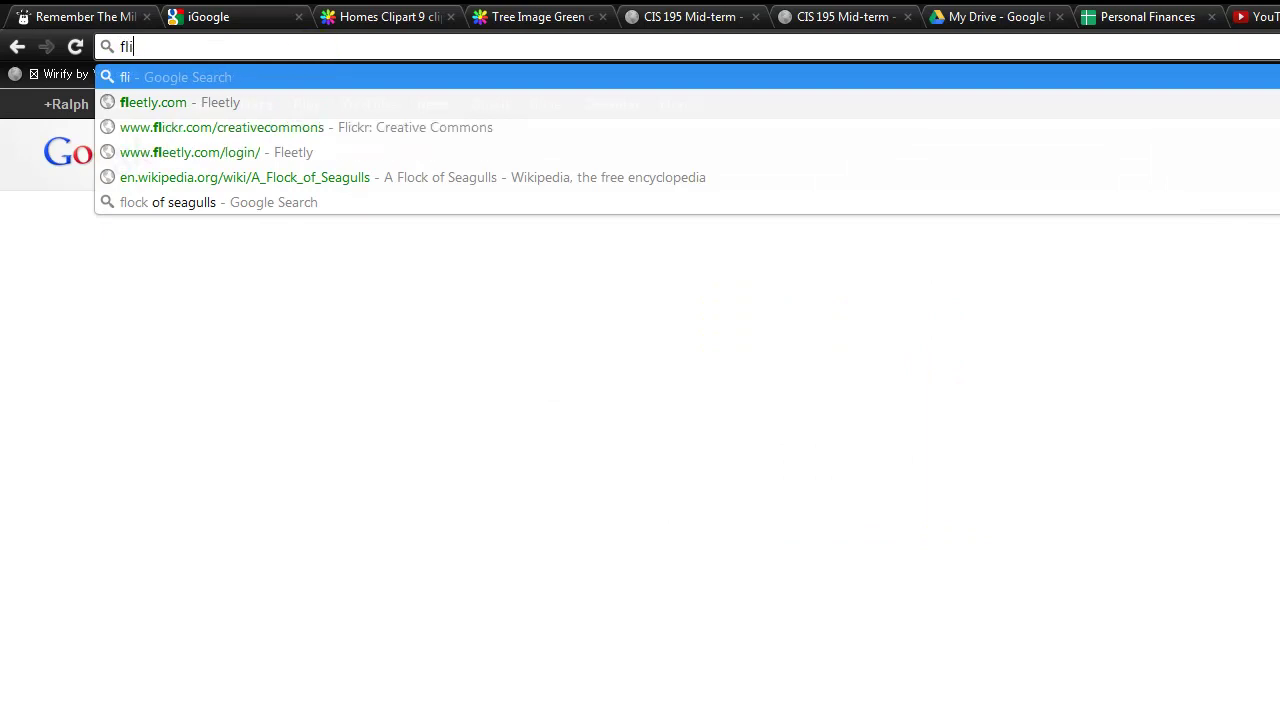
text(ckr)
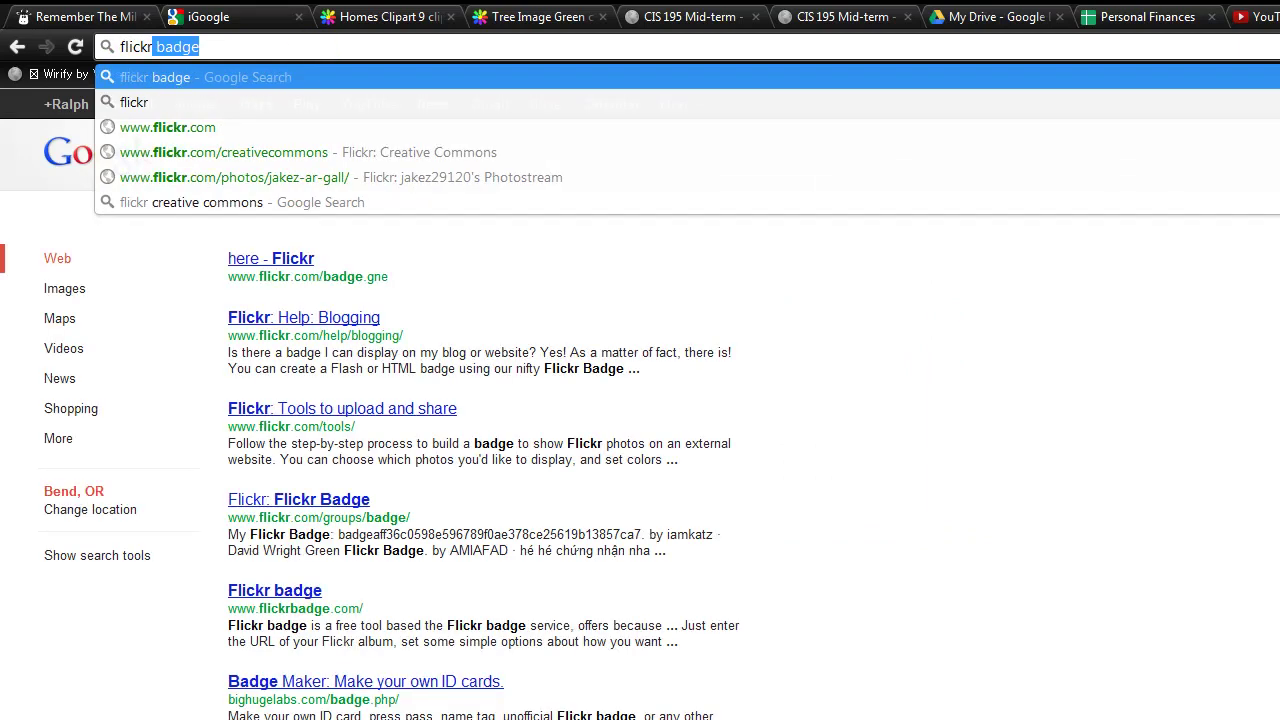
- Search Google for flickr and open Flickr's Advanced Search page
key(Return)
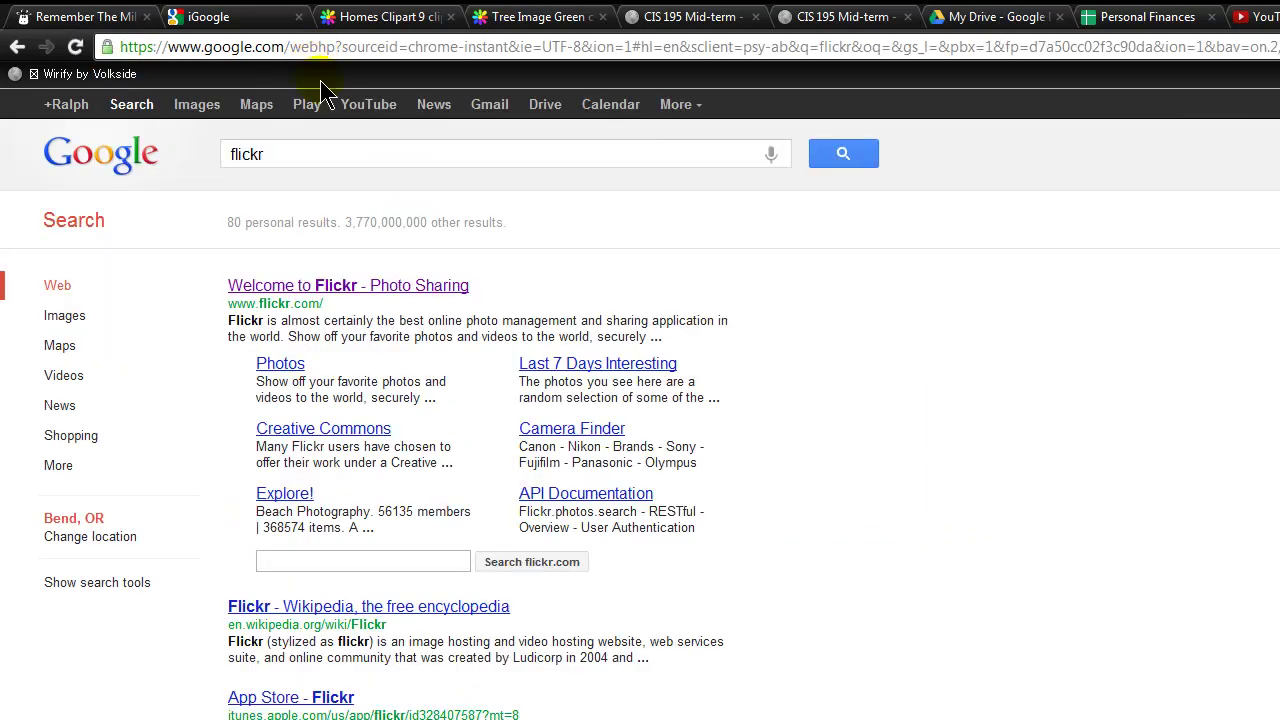
click(334, 290)
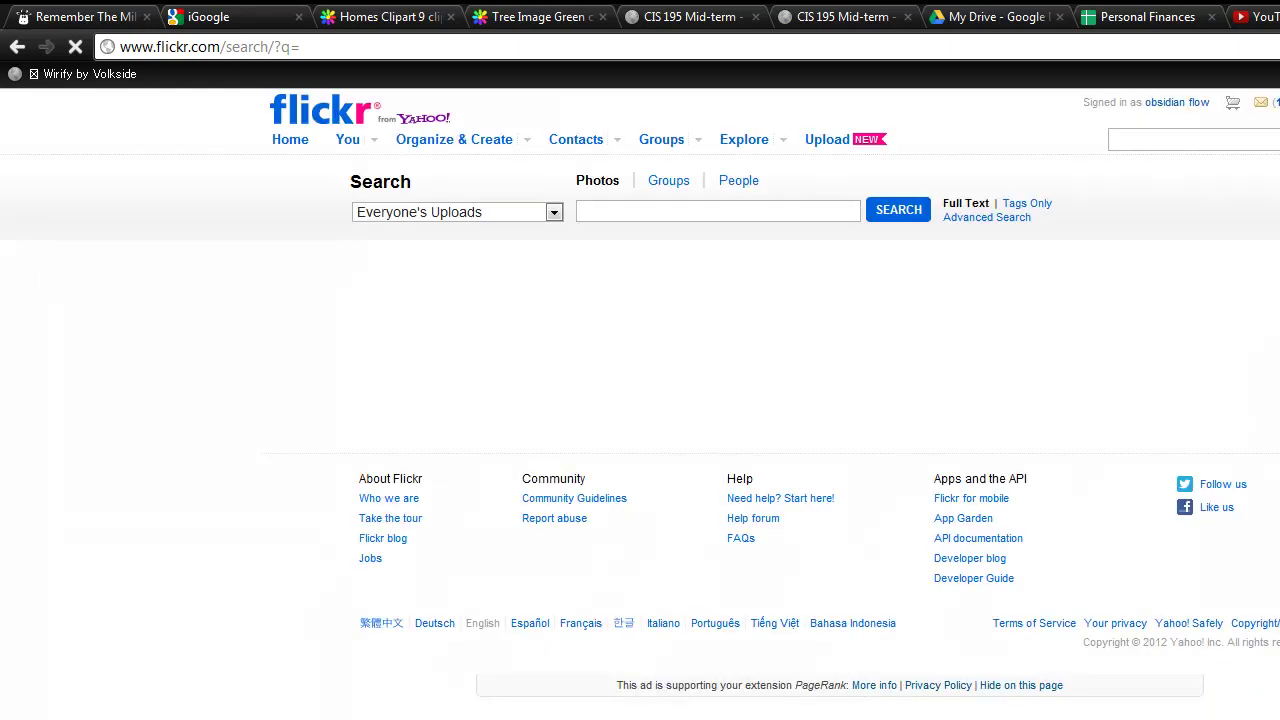
triple_click(988, 218)
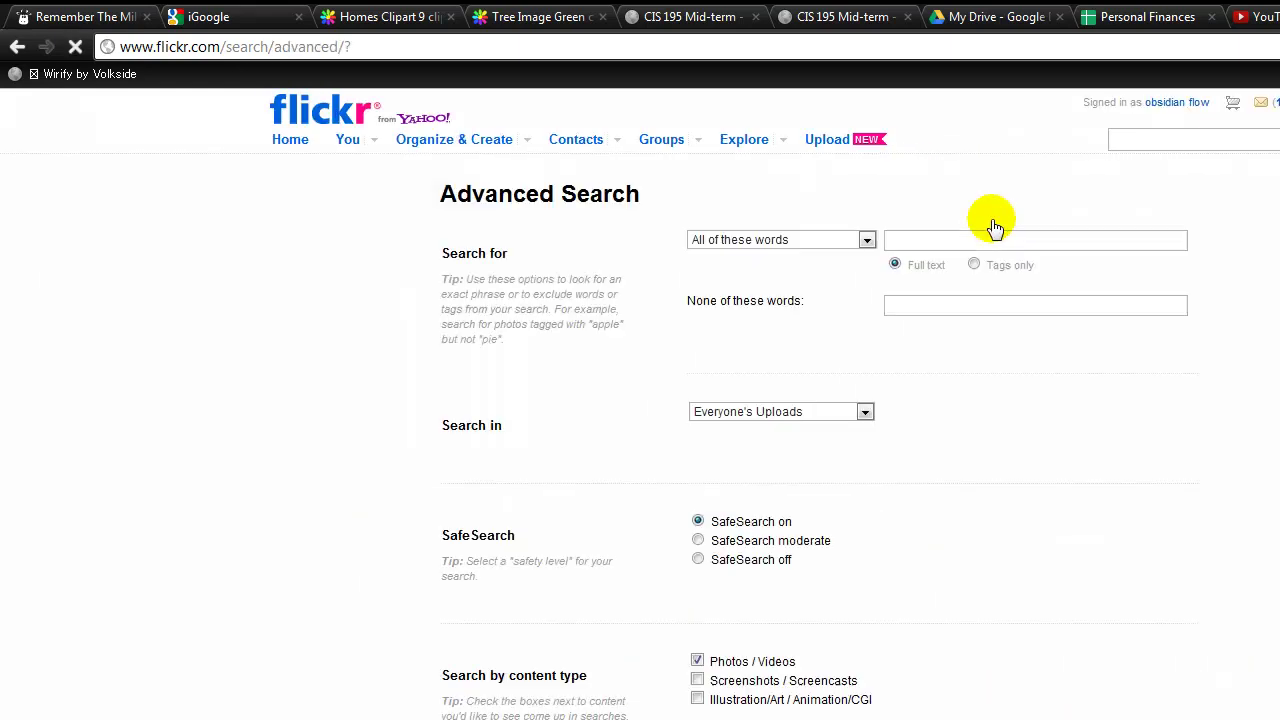
- Search for austrailia photos limited to Creative Commons-licensed content
click(863, 235)
text(austrailia)
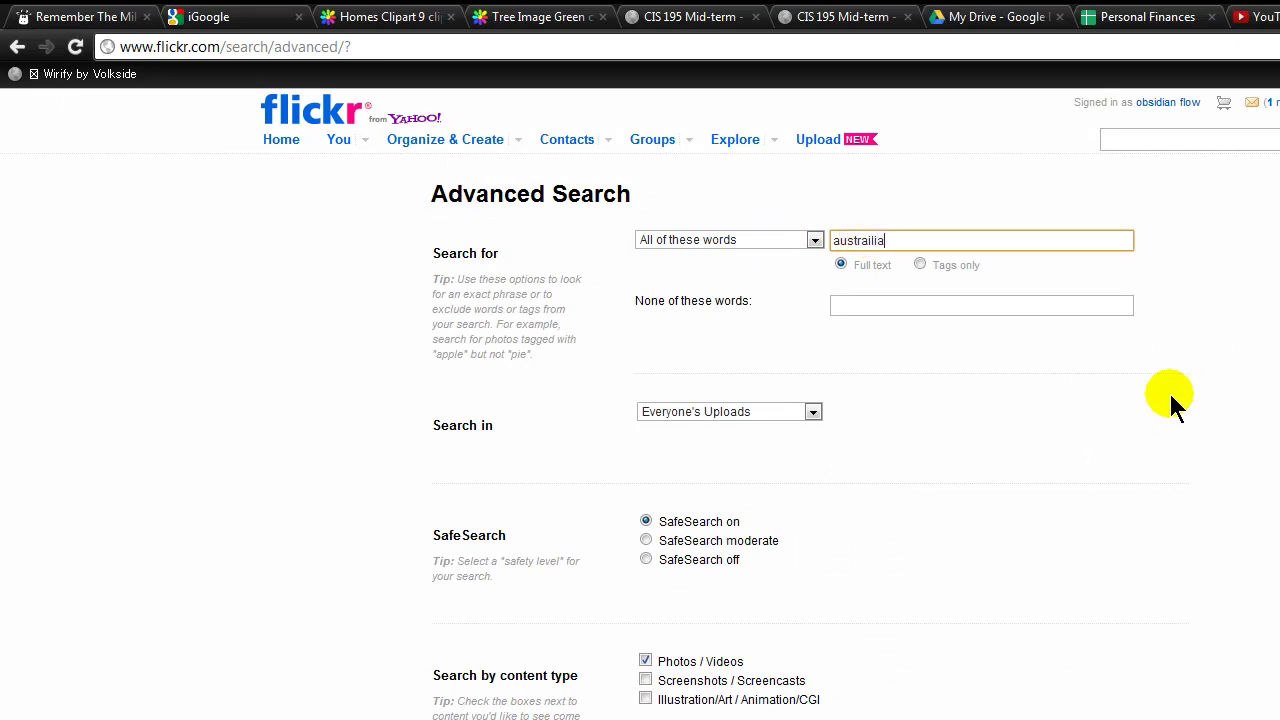
scroll(1000, 410, down, 6)
click(646, 532)
click(670, 700)
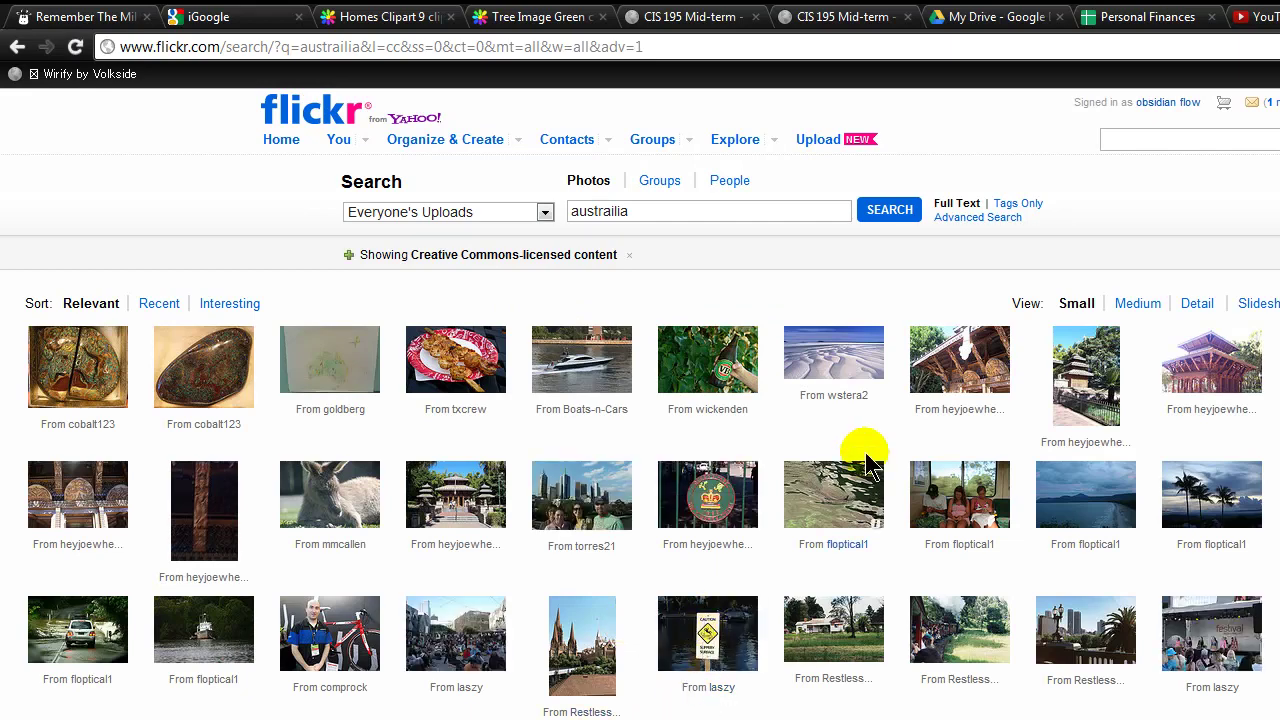
- Open the Whitsunday Island beach photo at its Medium 500 size
click(838, 357)
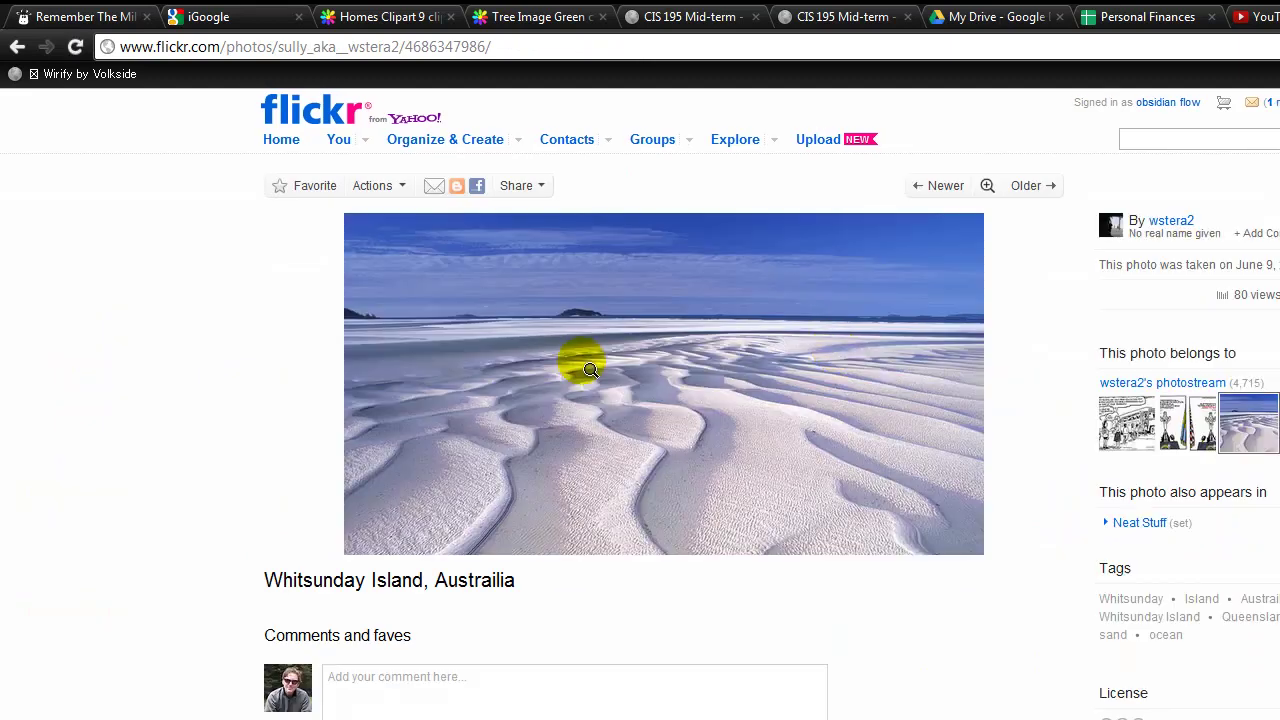
mouse_move(585, 370)
click(708, 410)
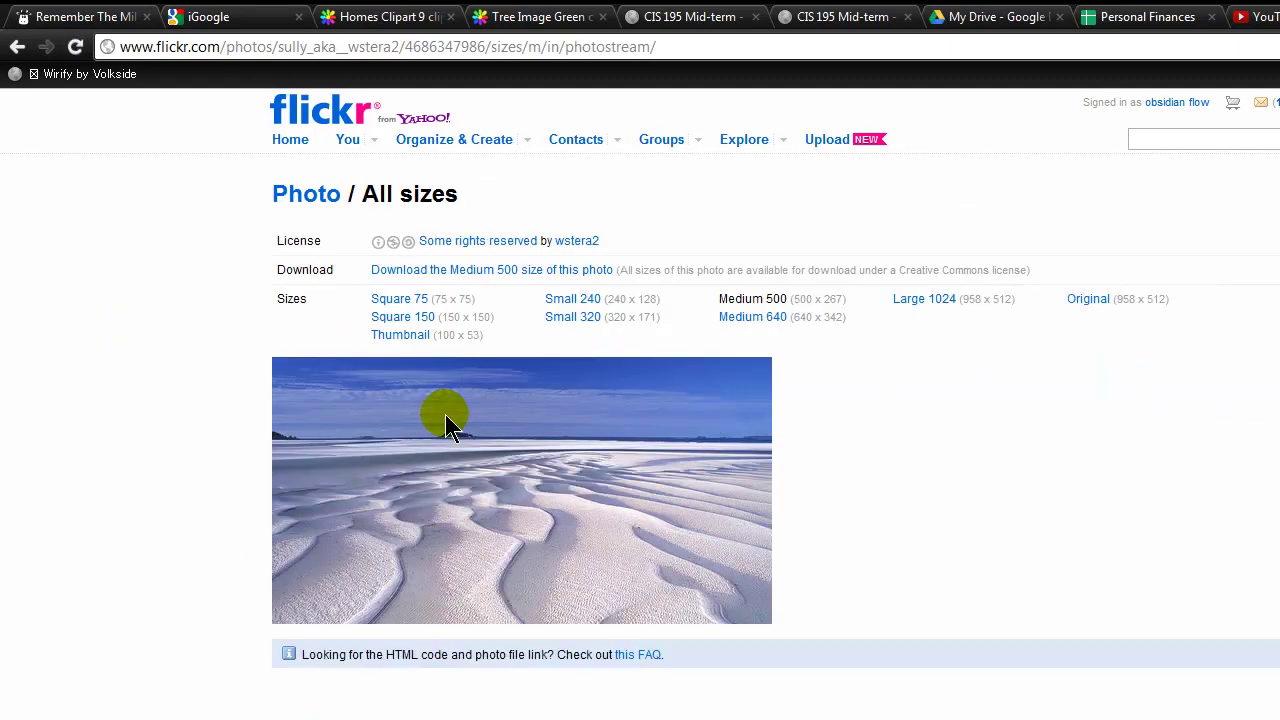
right_click(445, 416)
click(527, 427)
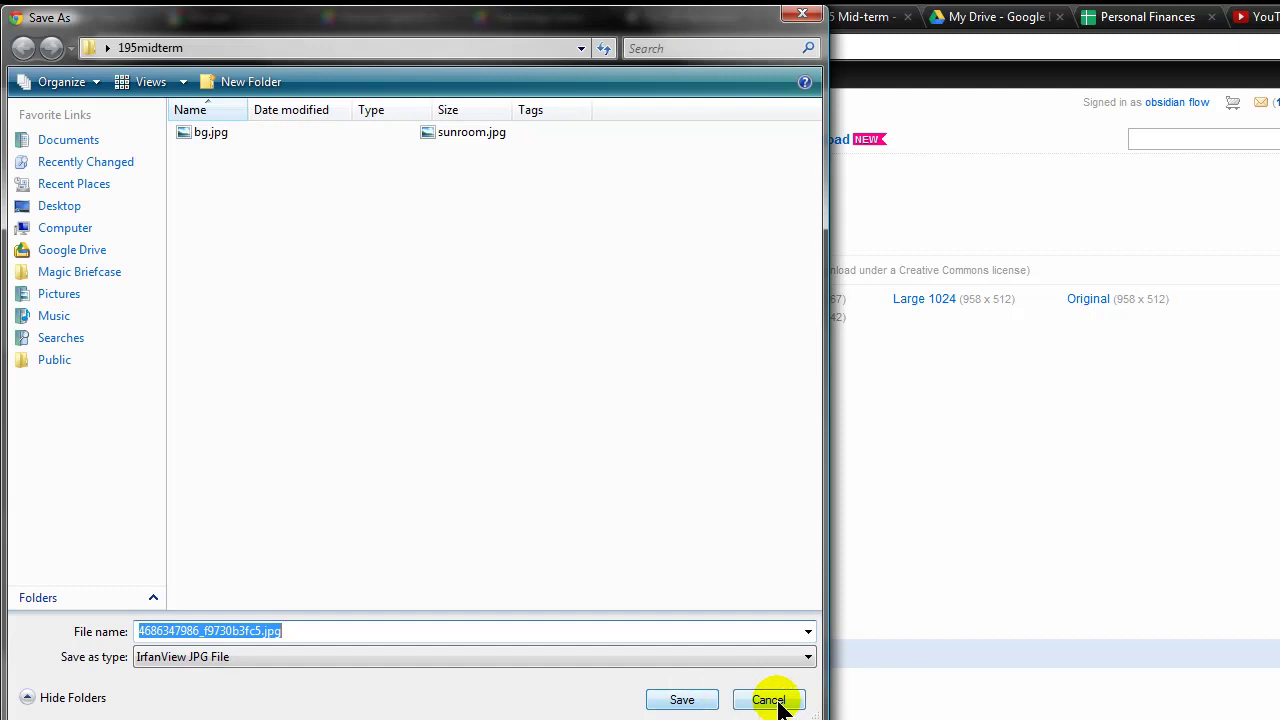
click(771, 701)
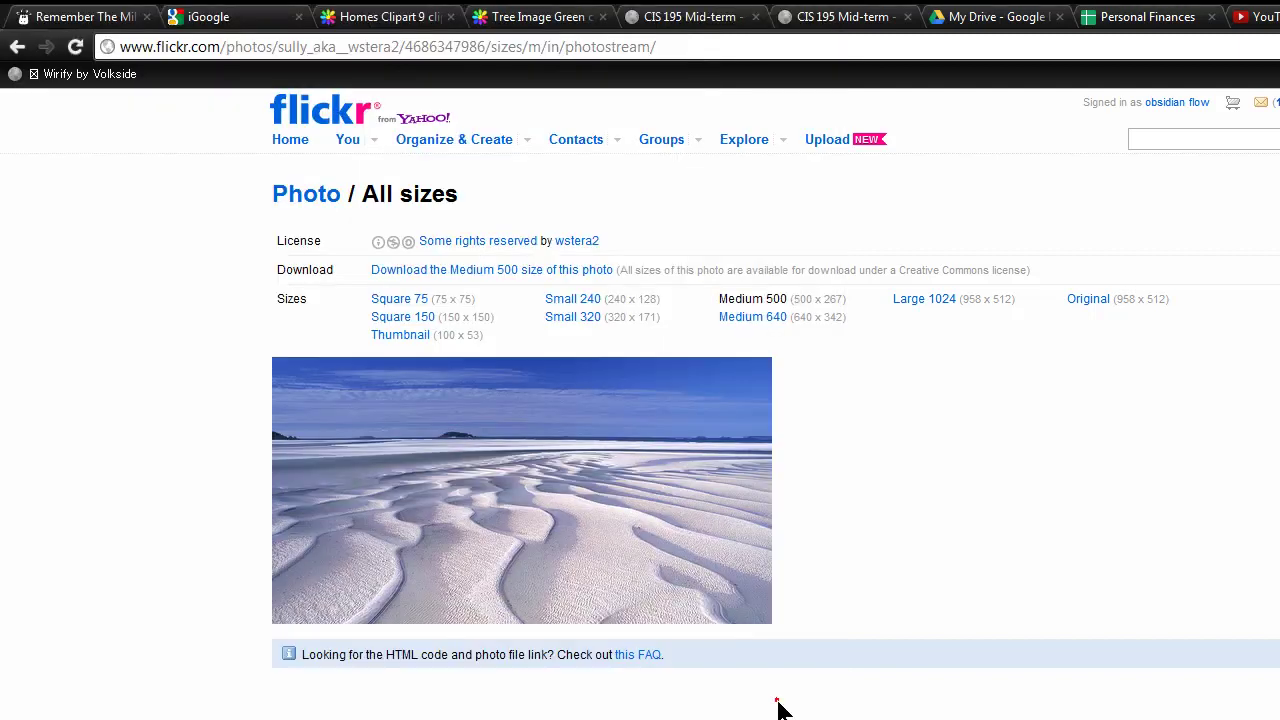
- Copy the beach image and paste it into the Word newsletter
right_click(589, 479)
click(600, 510)
key(alt+Tab)
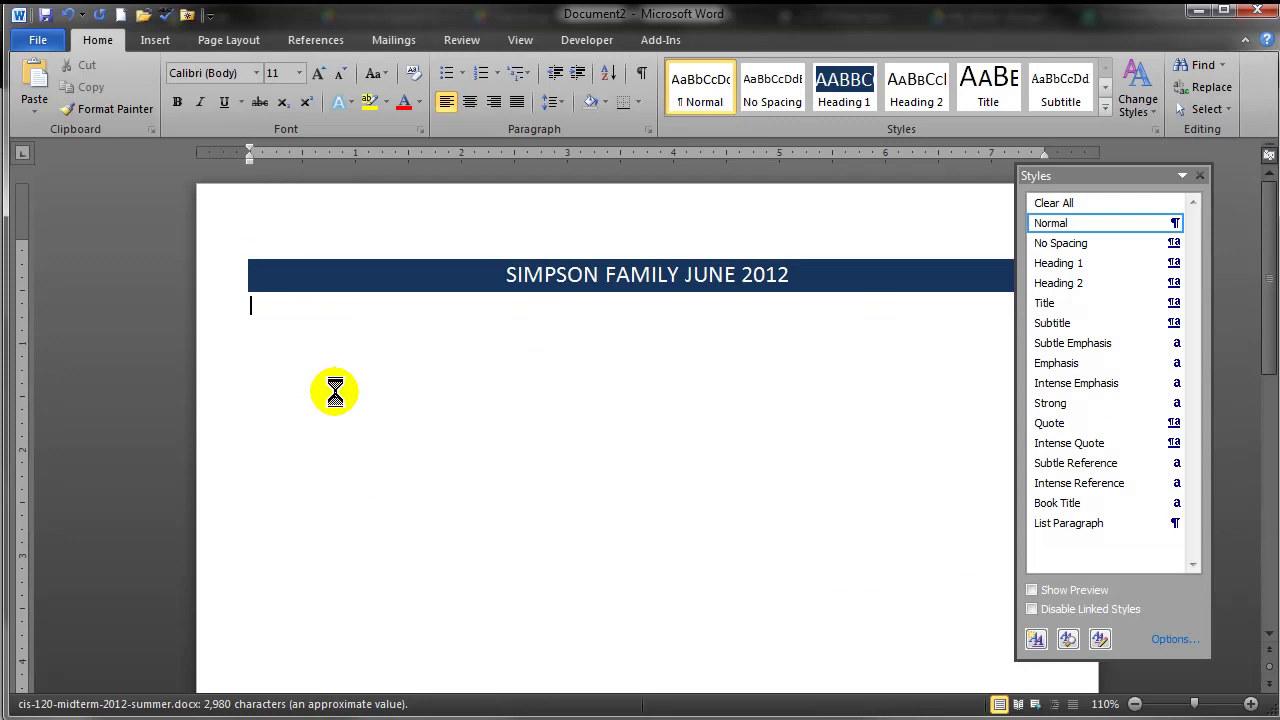
key(ctrl+v)
key(alt+Tab)
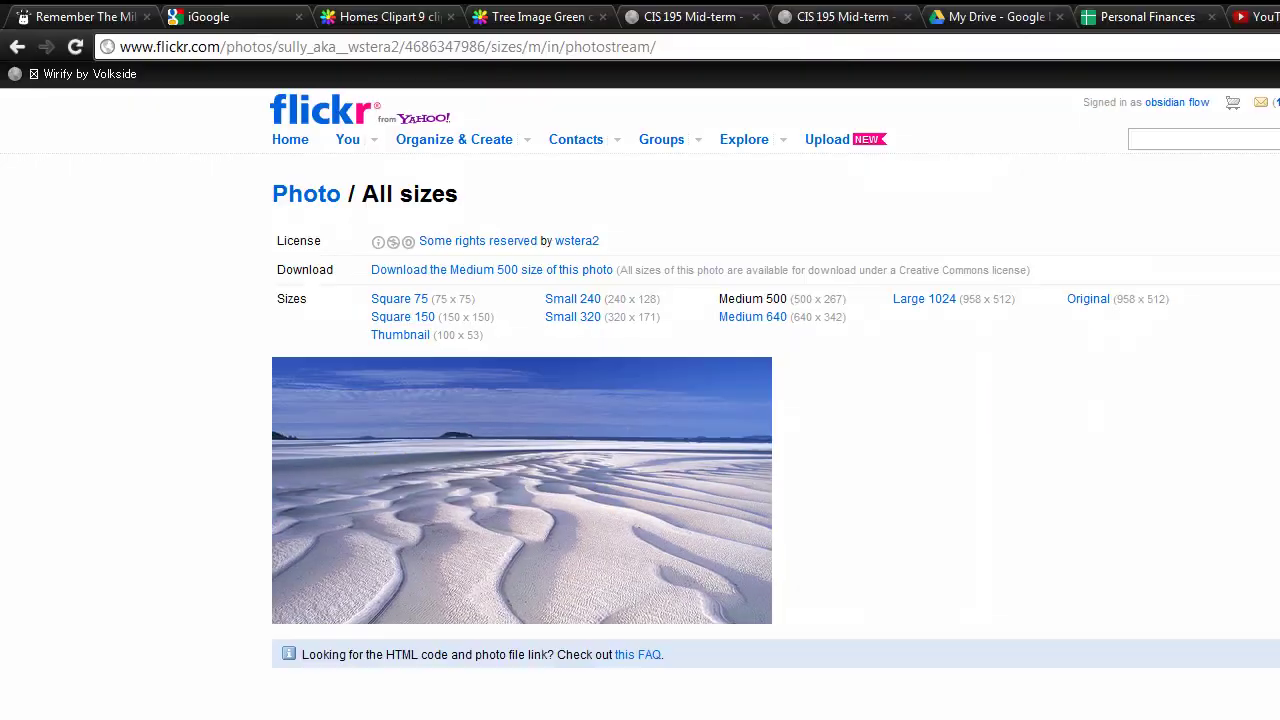
- Go back to the search results and open the IMG_4310 lake photo at Medium 500
click(19, 48)
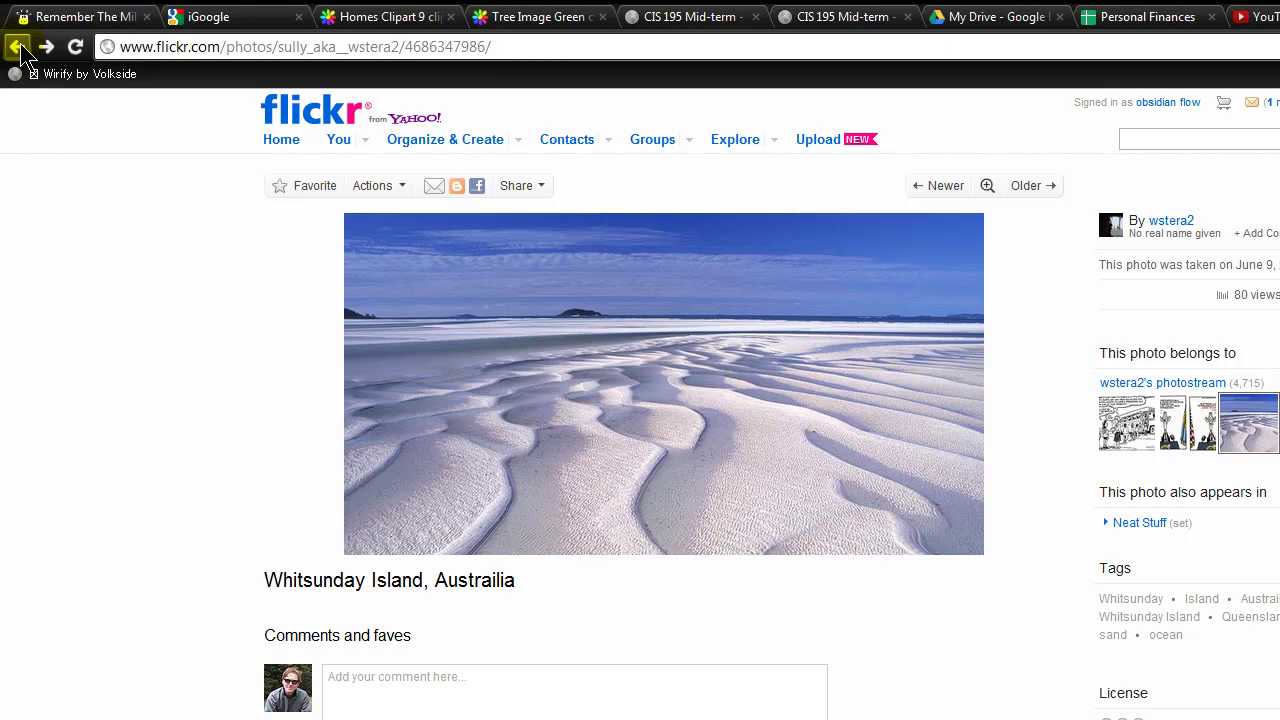
click(20, 49)
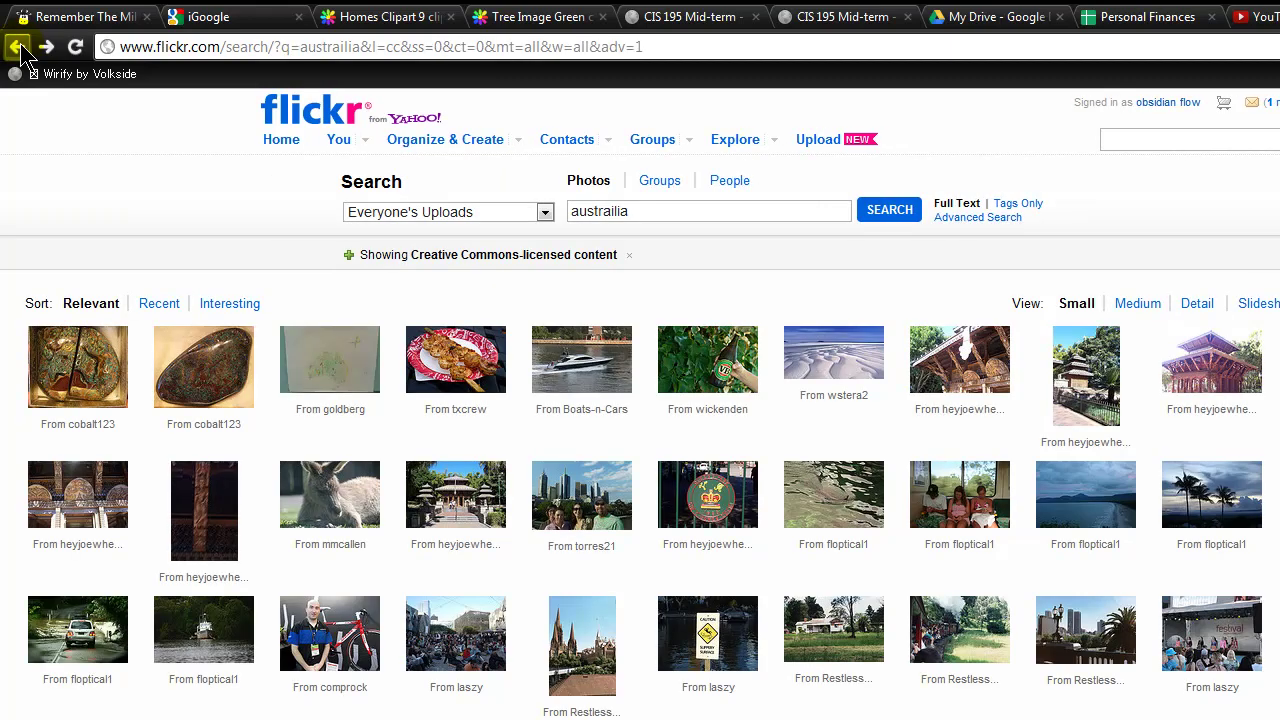
click(1087, 503)
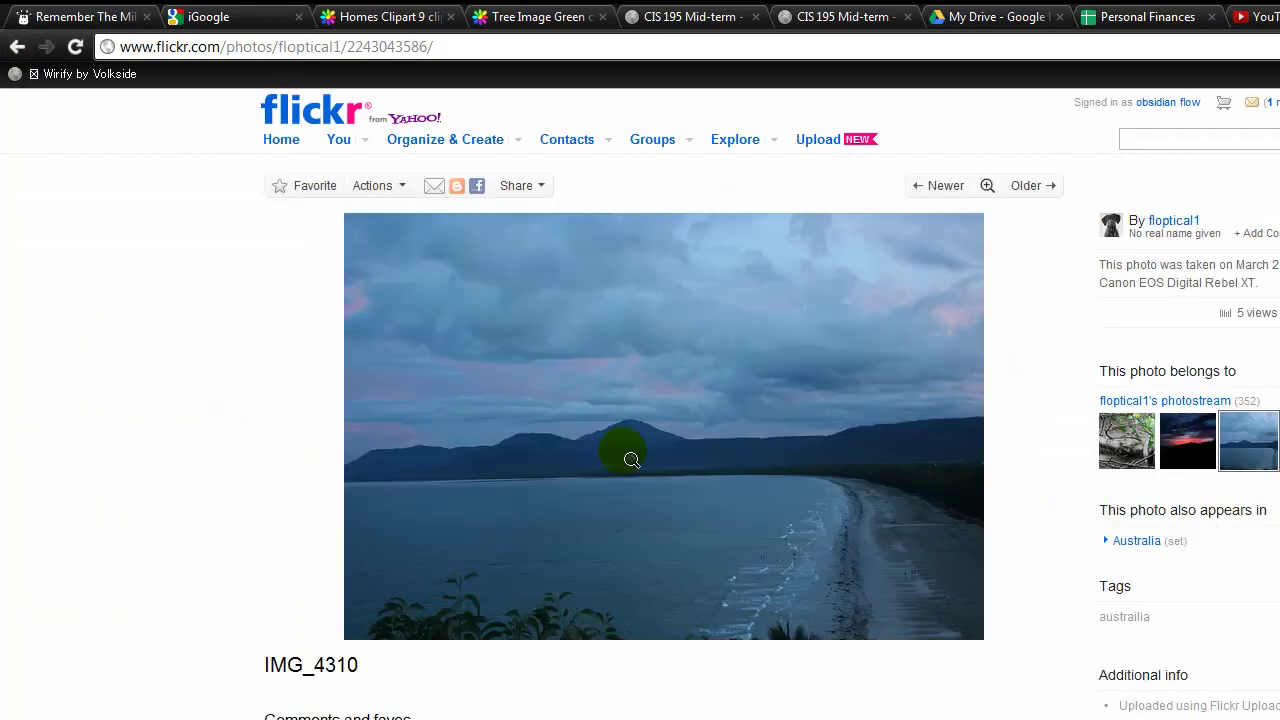
click(605, 403)
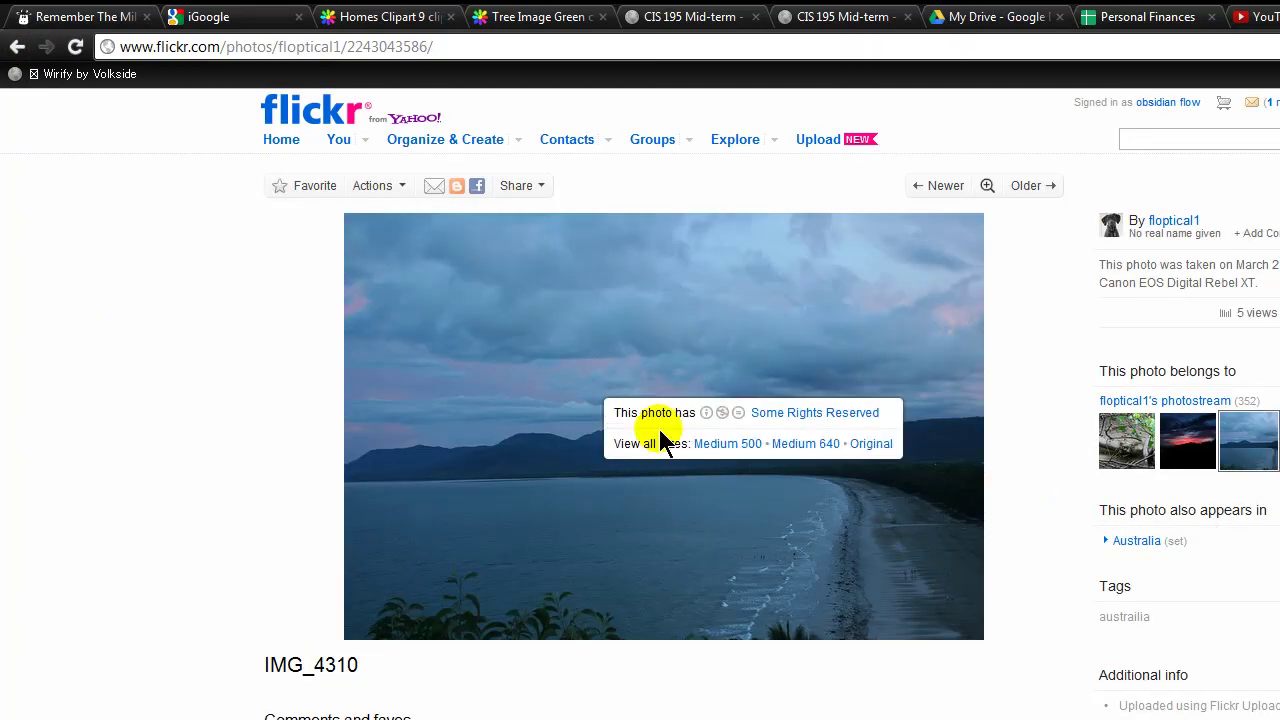
drag(694, 443, 750, 450)
click(750, 450)
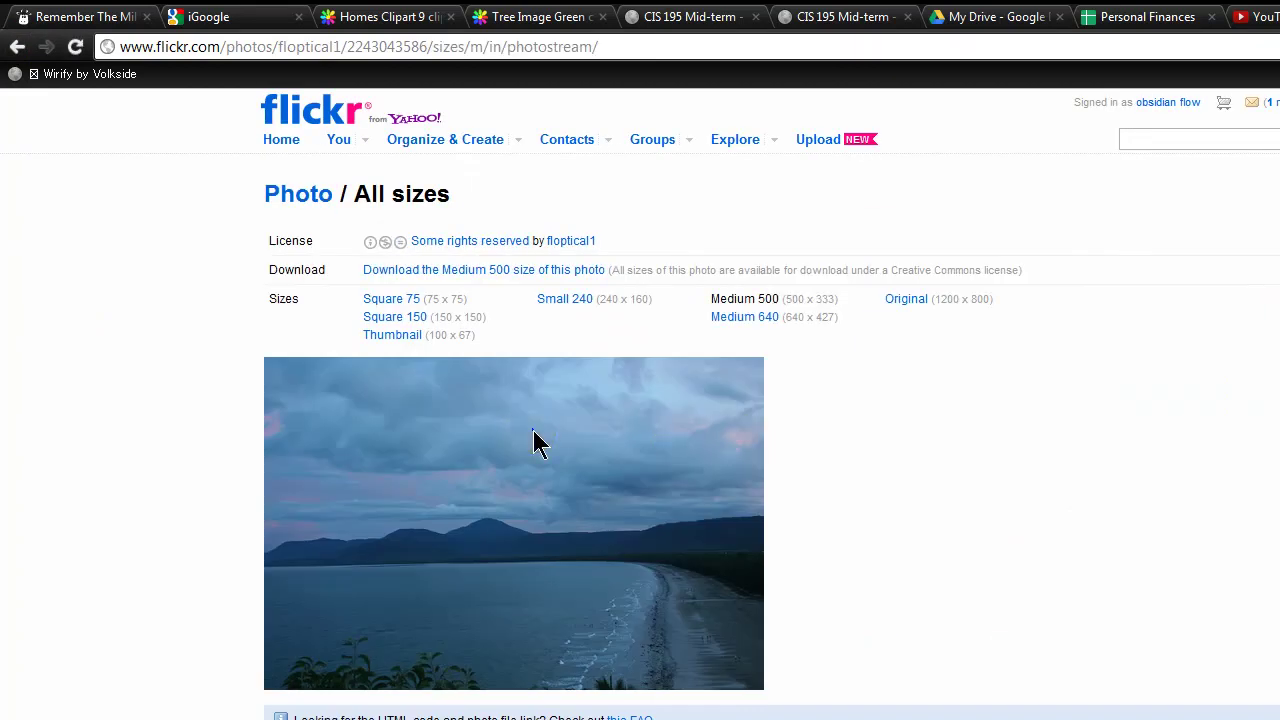
- Copy the lake image, then return to the austrailia search results
right_click(534, 433)
click(614, 488)
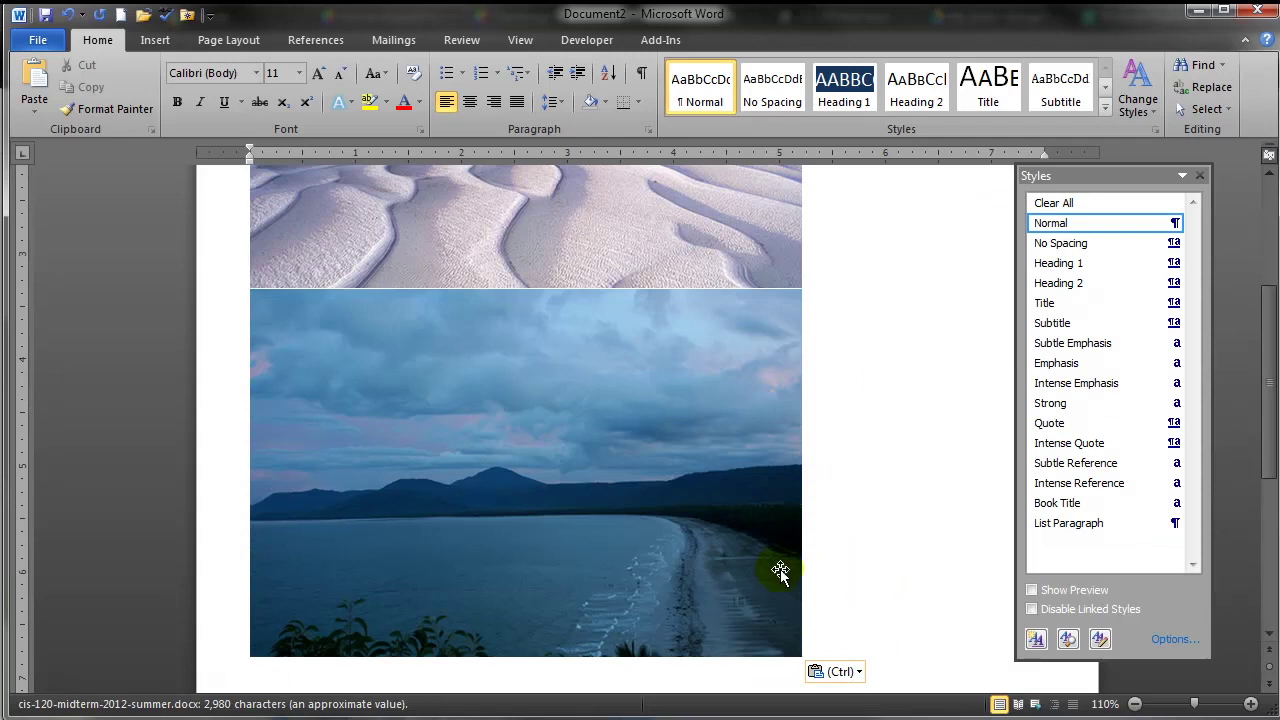
key(alt+Tab)
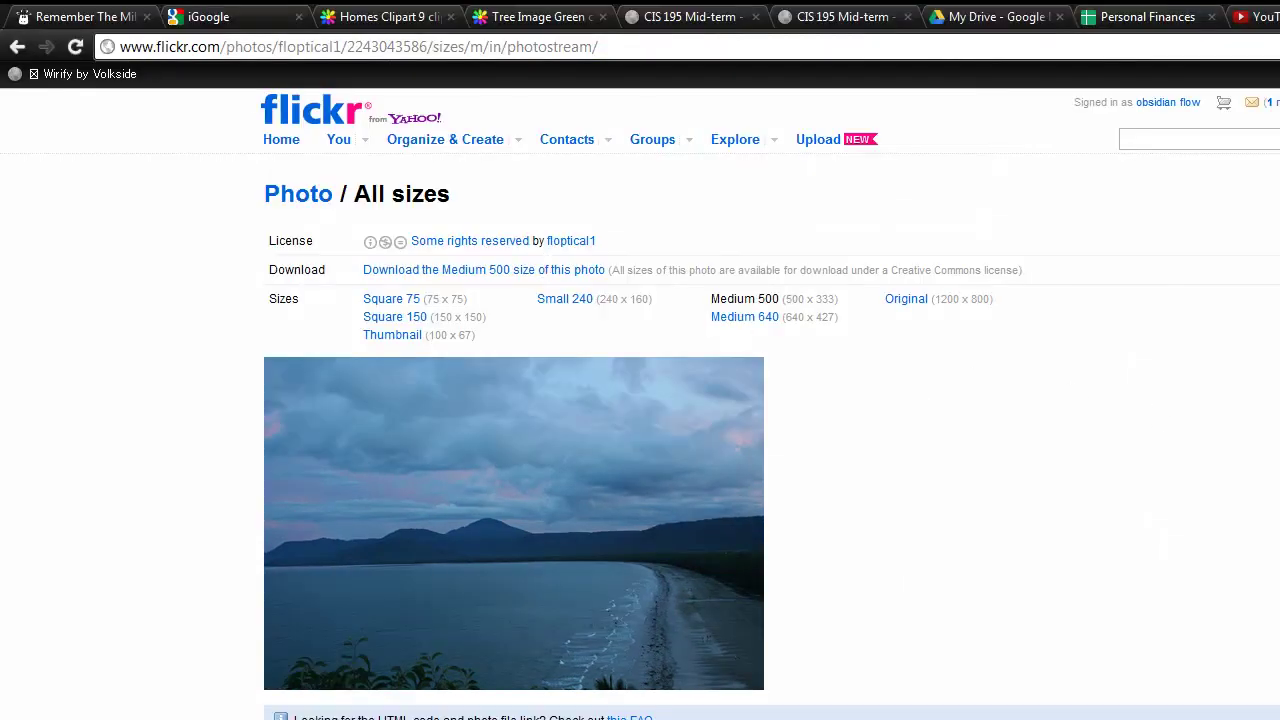
click(17, 46)
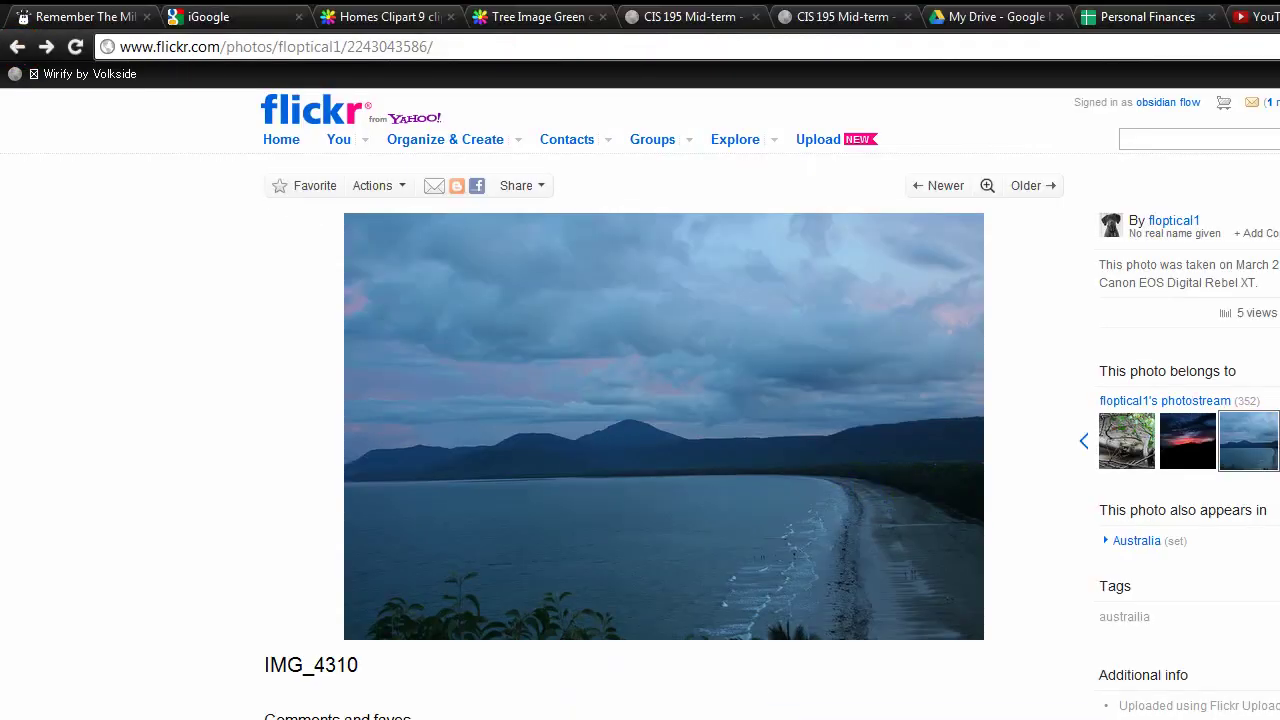
click(17, 46)
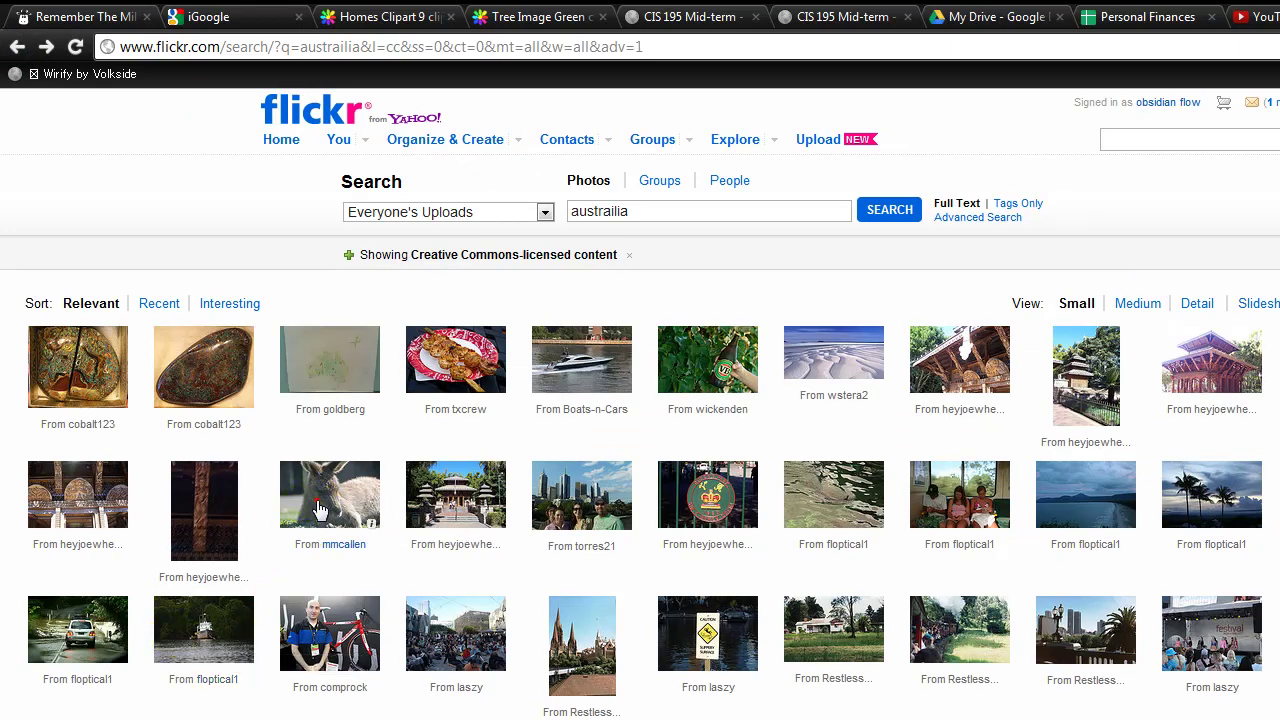
- Open the Kangaroo nap time photo at Medium 500 size and copy the image
click(318, 511)
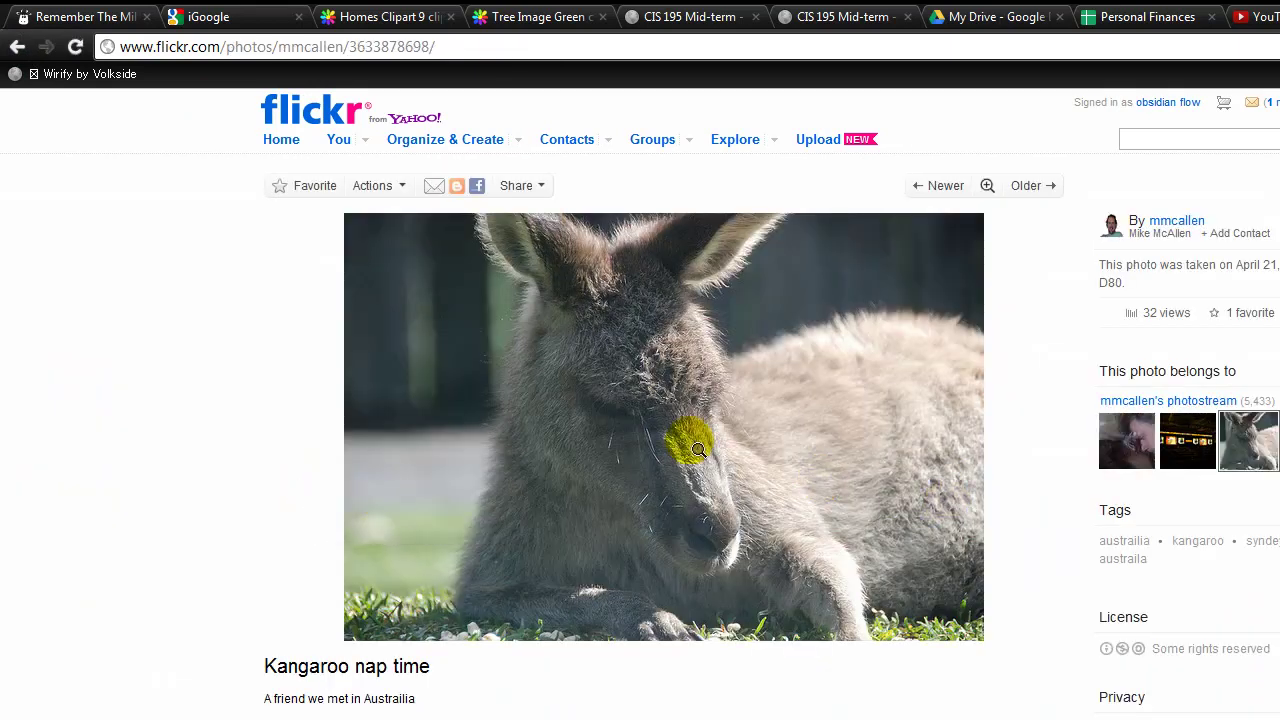
click(681, 448)
click(809, 486)
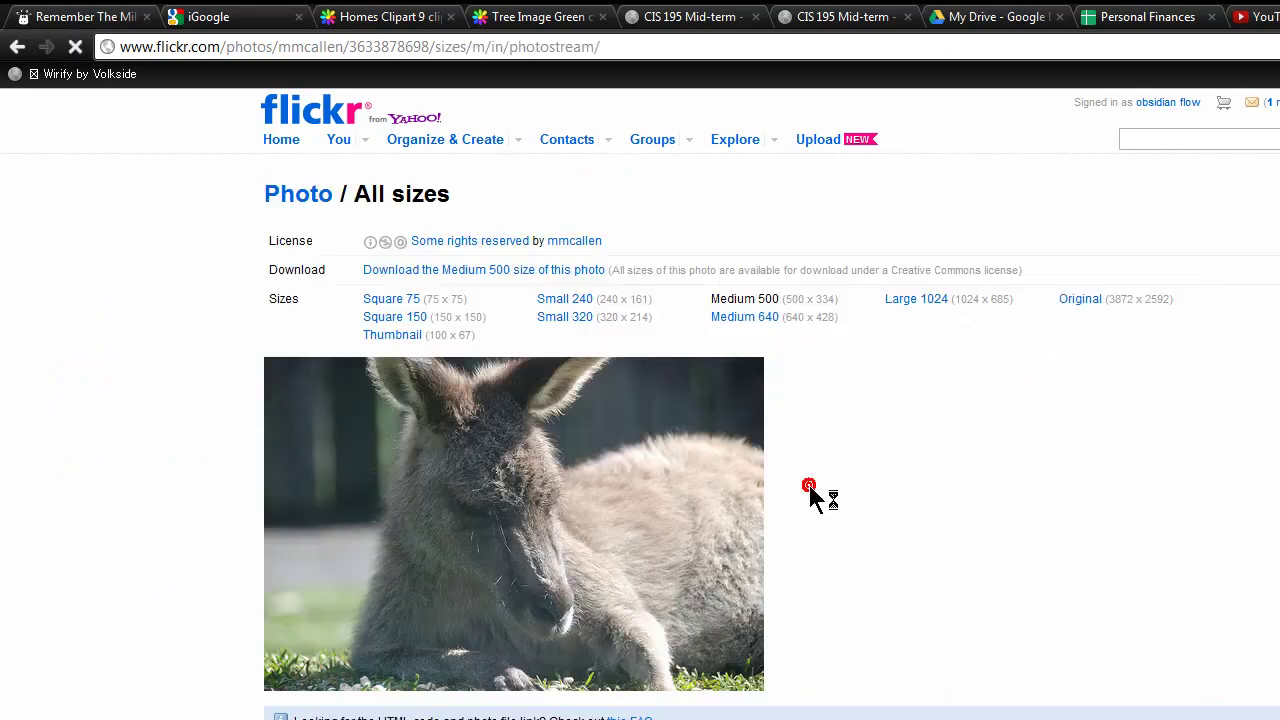
right_click(470, 471)
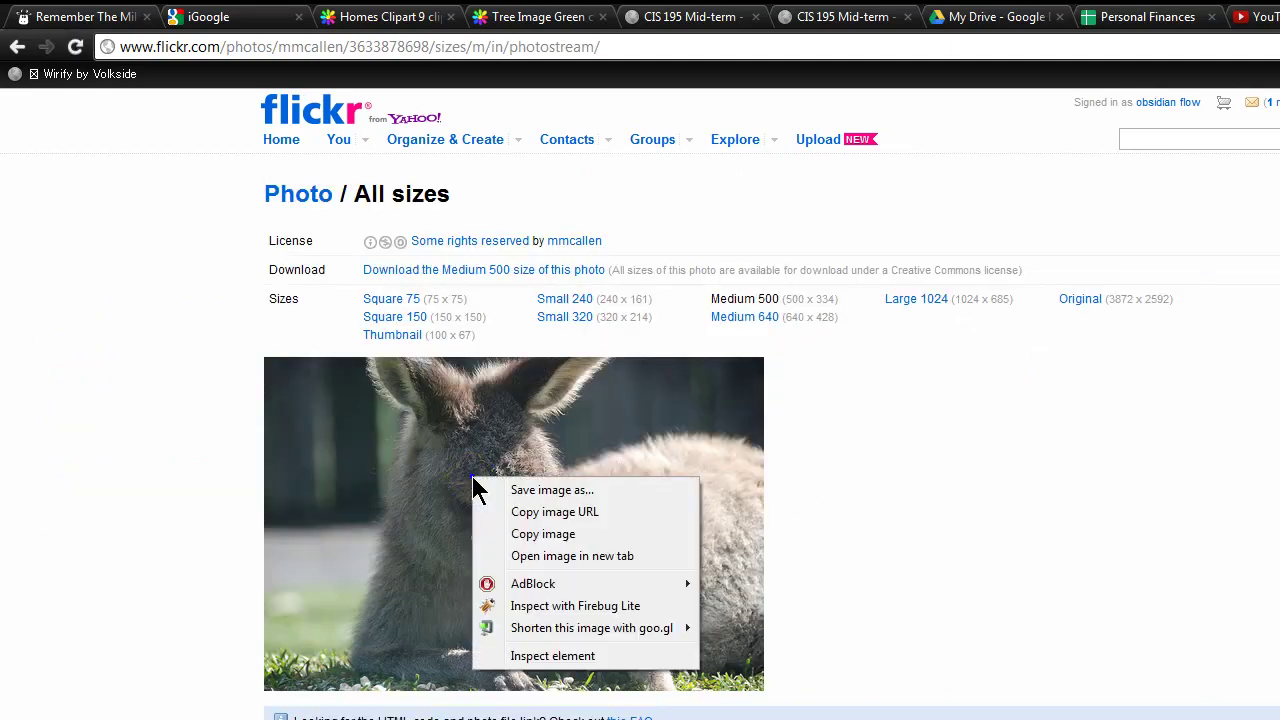
click(556, 532)
- Paste the kangaroo photo into the Word newsletter beneath the cloudy bay image
key(alt+Tab)
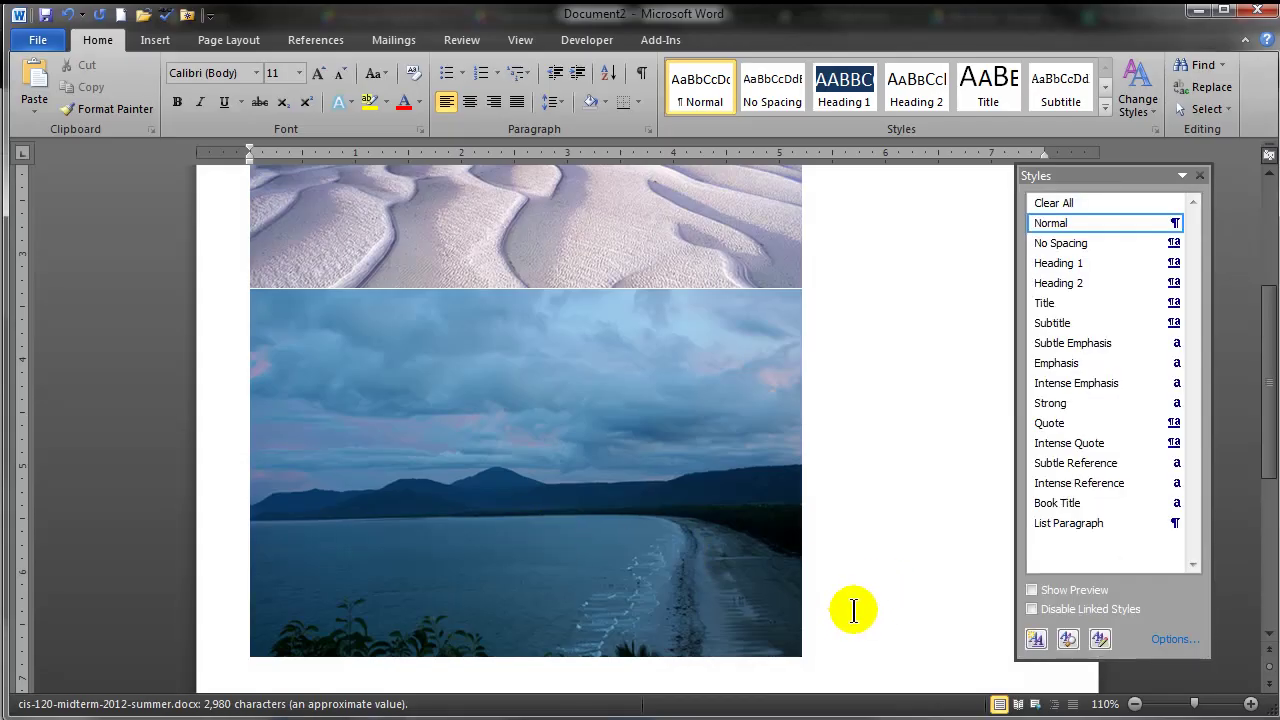
key(ctrl+v)
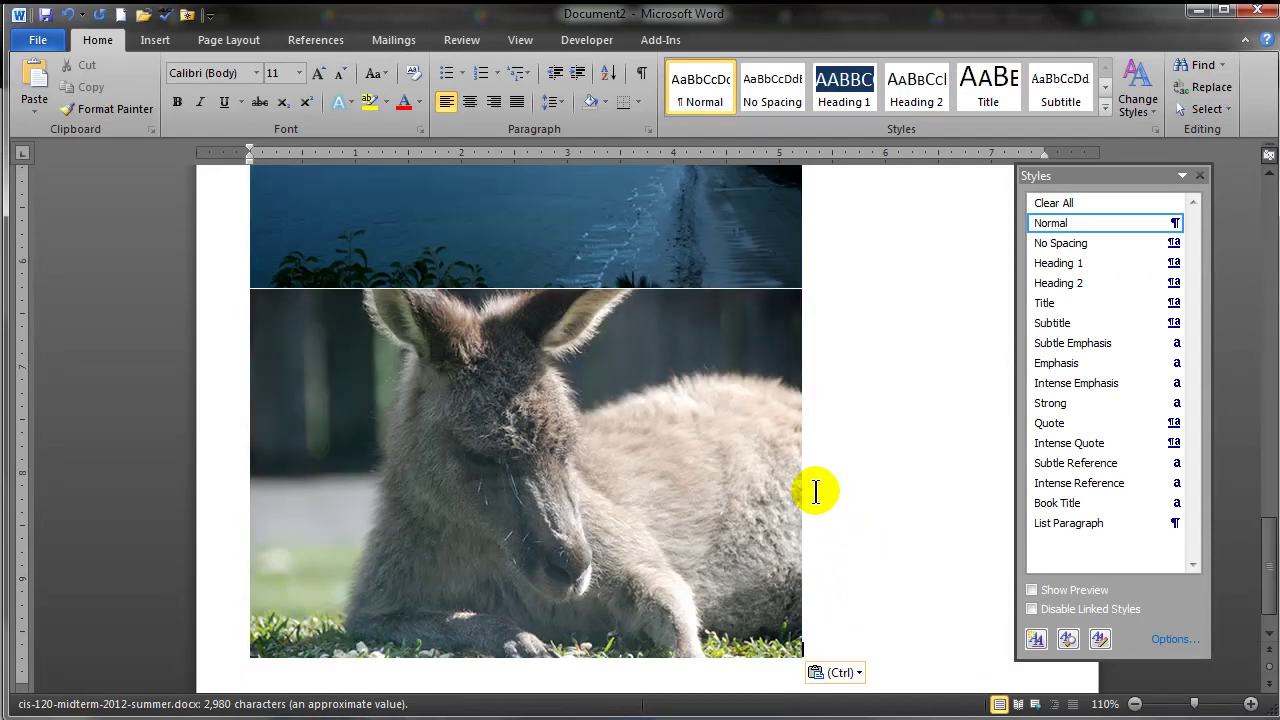
scroll(855, 483, up, 5)
scroll(855, 483, up, 3)
scroll(855, 483, down, 4)
scroll(853, 484, up, 10)
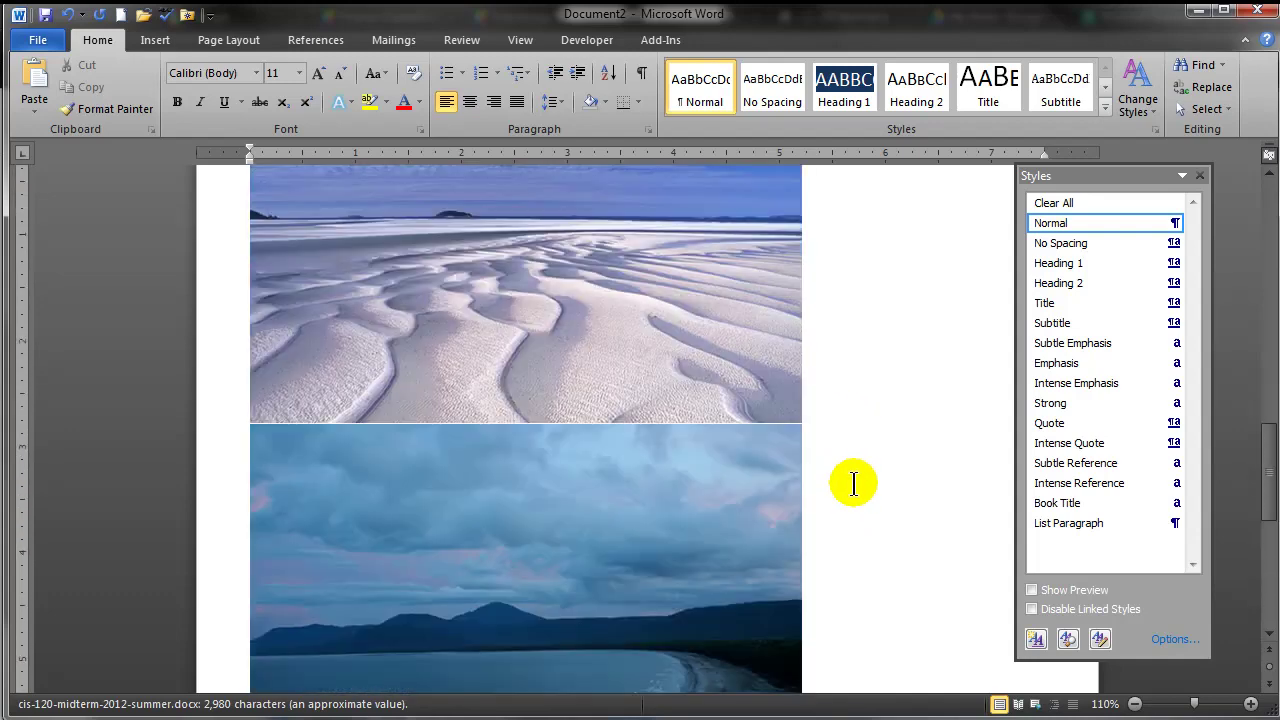
scroll(853, 484, down, 5)
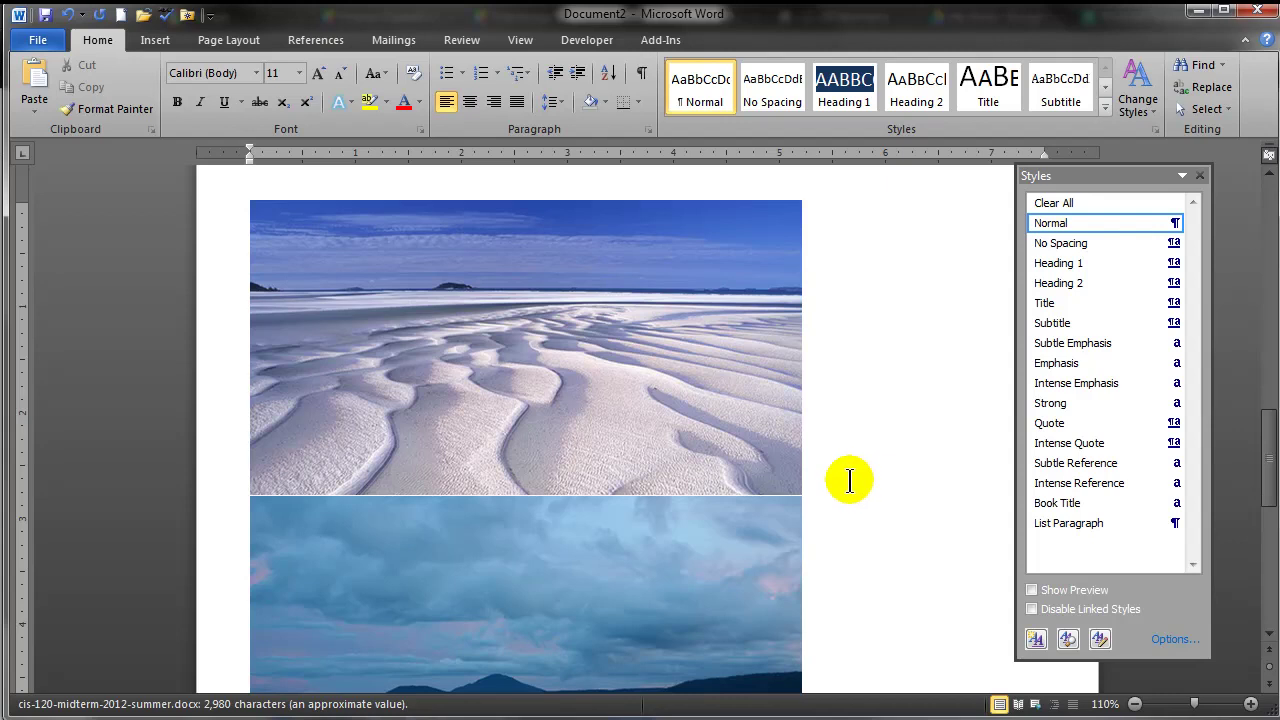
- Close the Styles task pane to give the page more room
scroll(849, 481, down, 6)
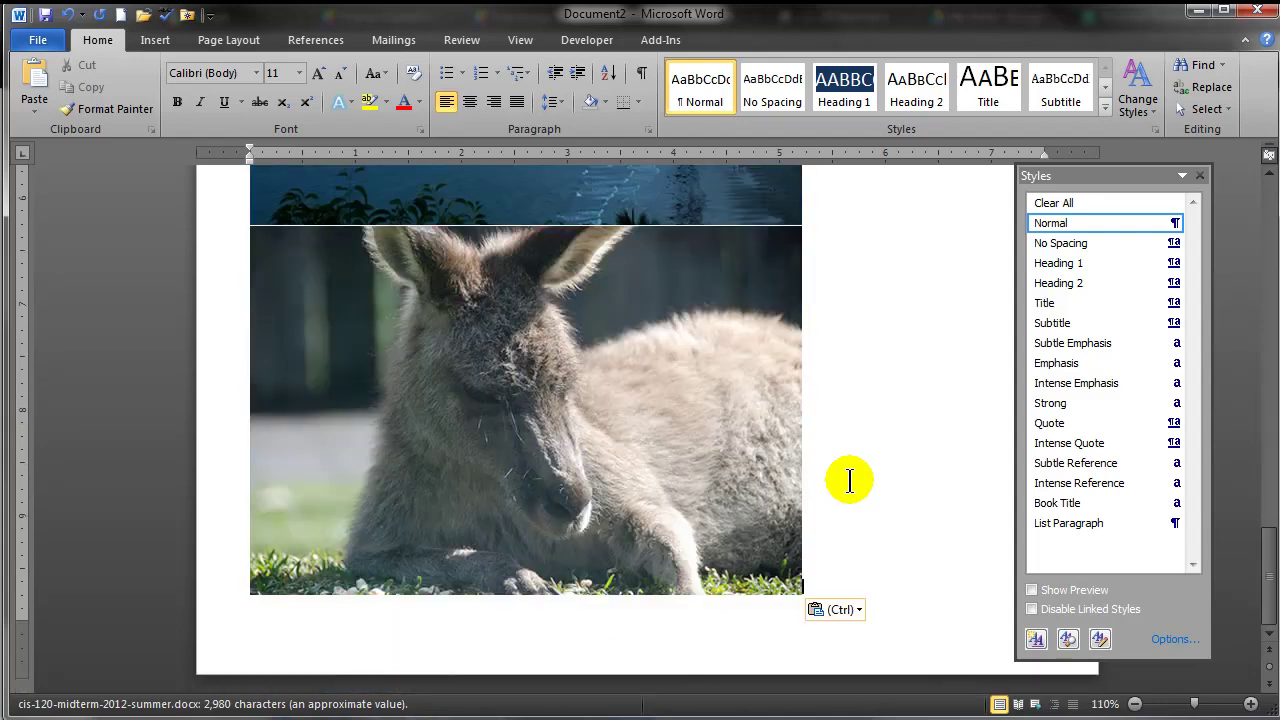
scroll(849, 481, up, 6)
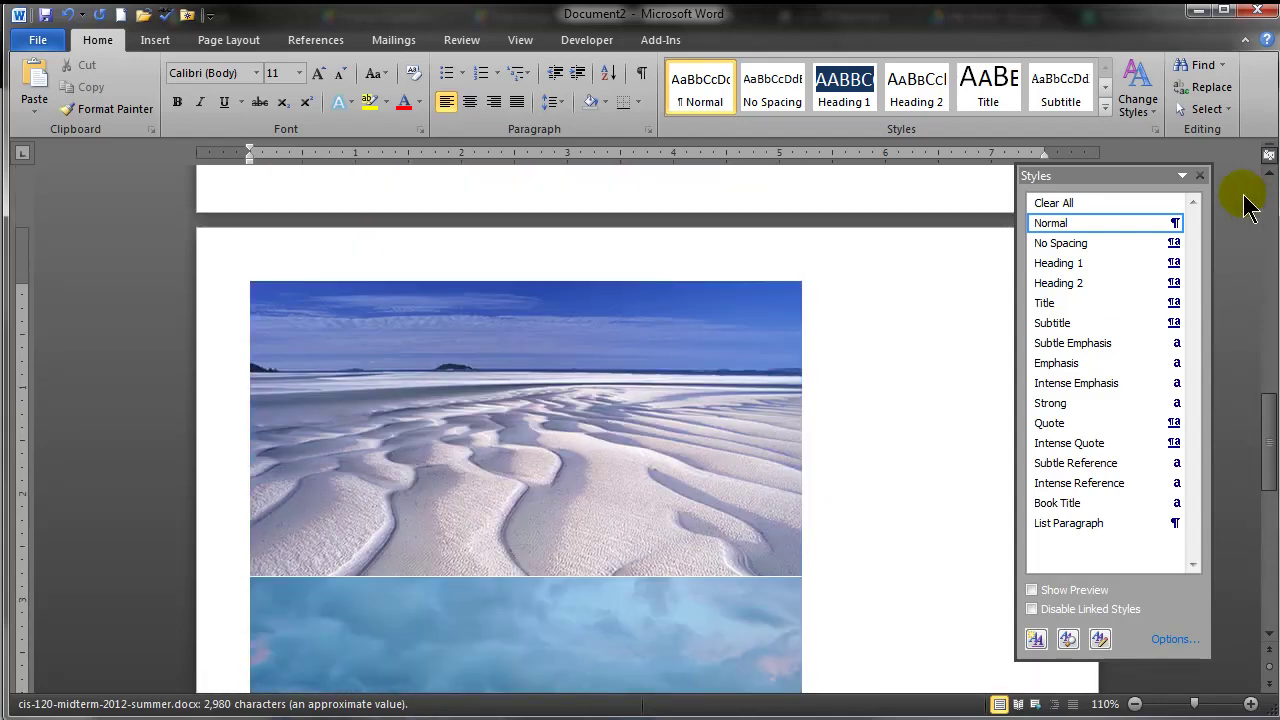
click(1200, 176)
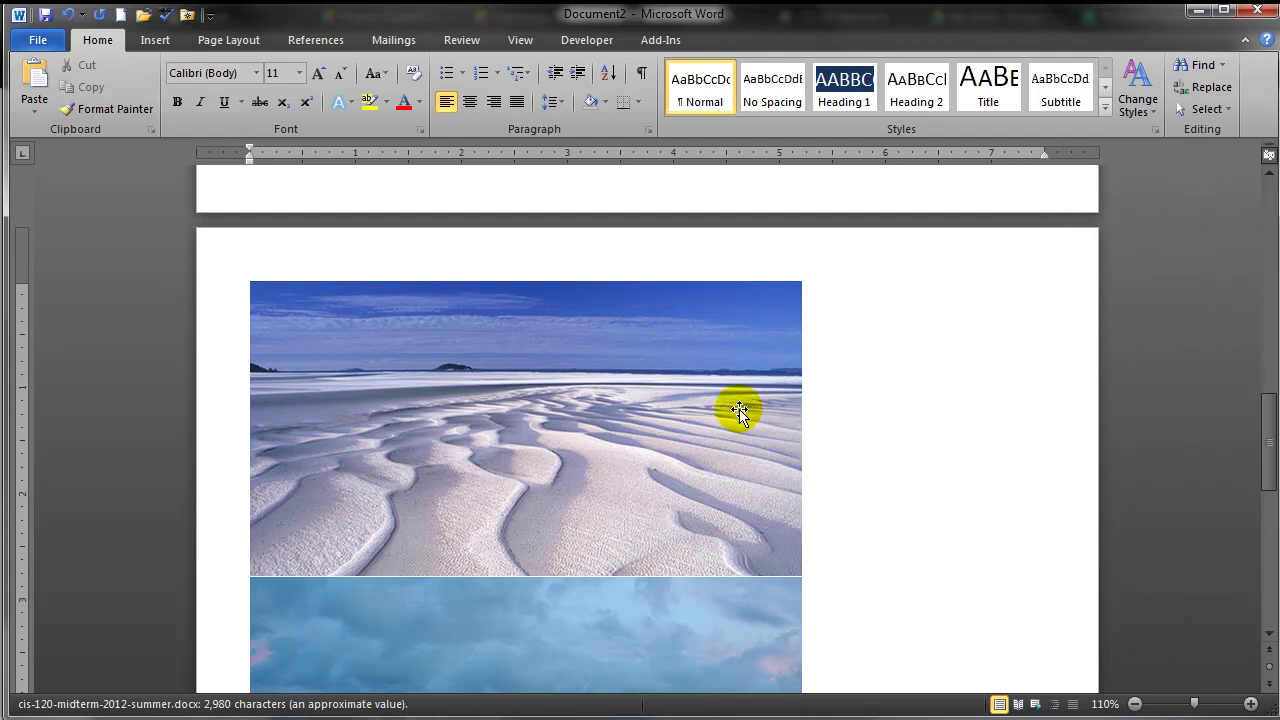
- Change the text wrapping of the sand dune picture so it can sit in a row
click(657, 409)
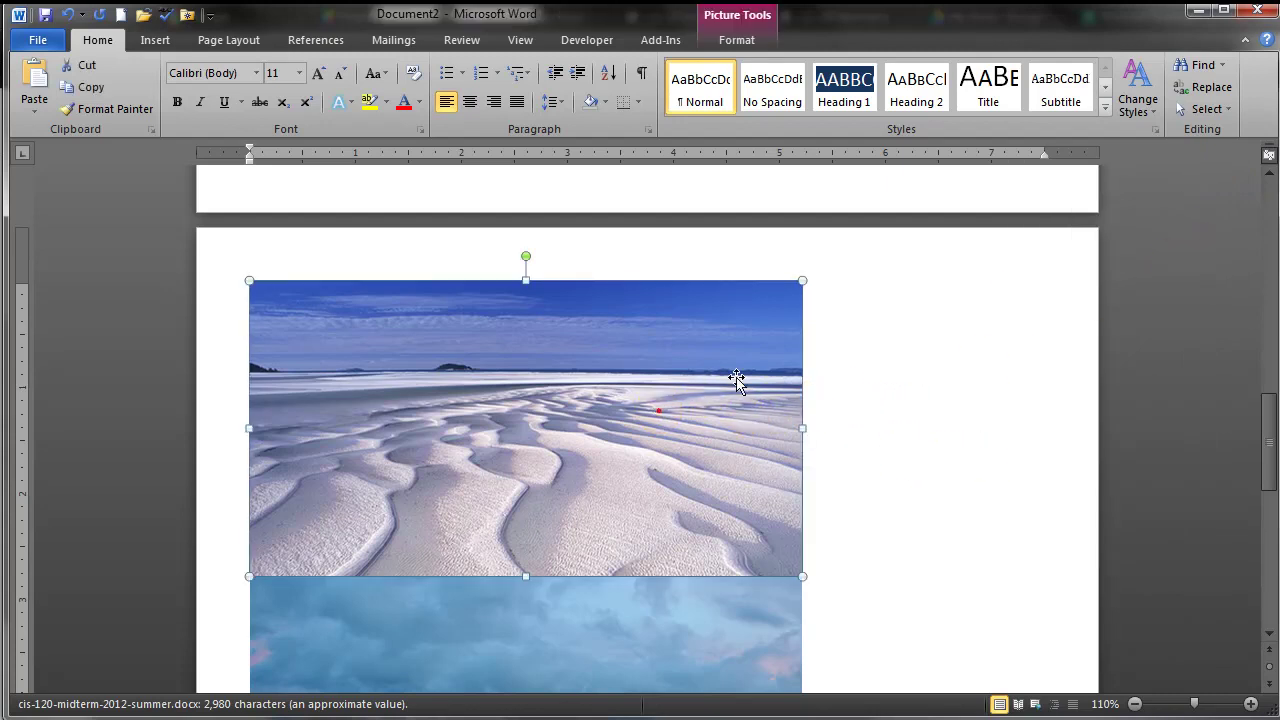
click(737, 40)
click(923, 95)
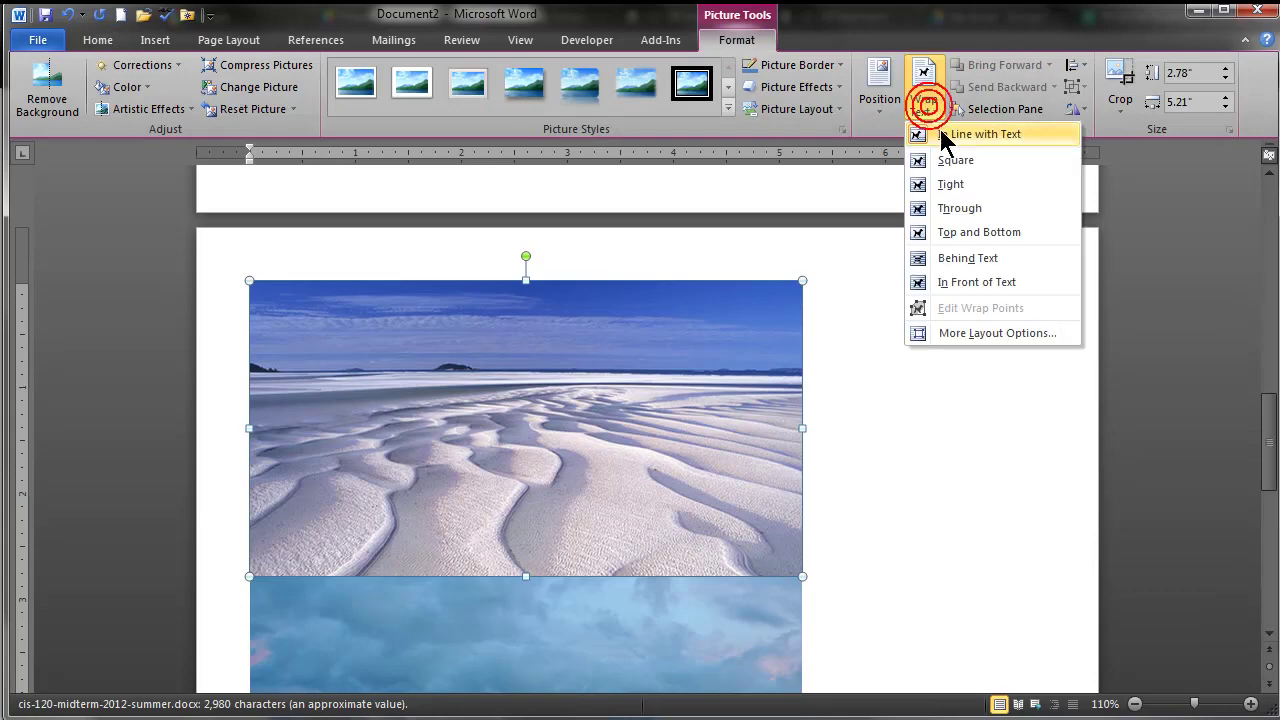
click(977, 282)
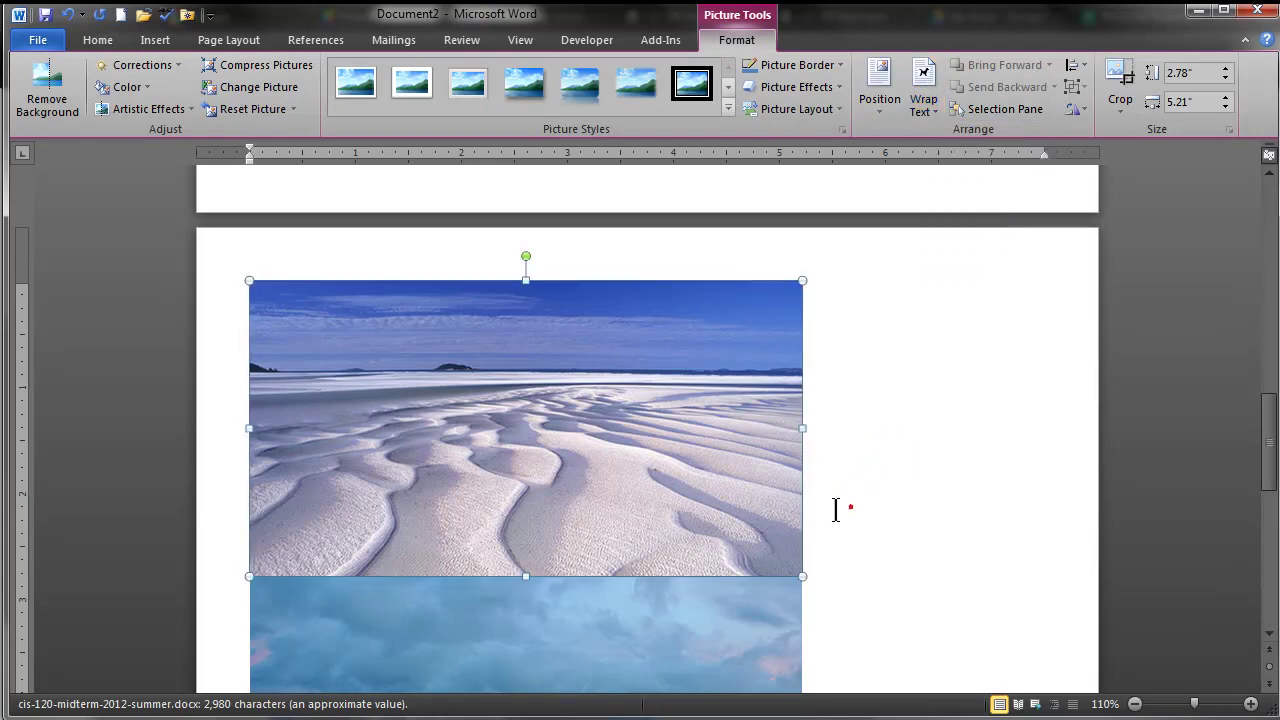
click(707, 515)
scroll(707, 515, down, 5)
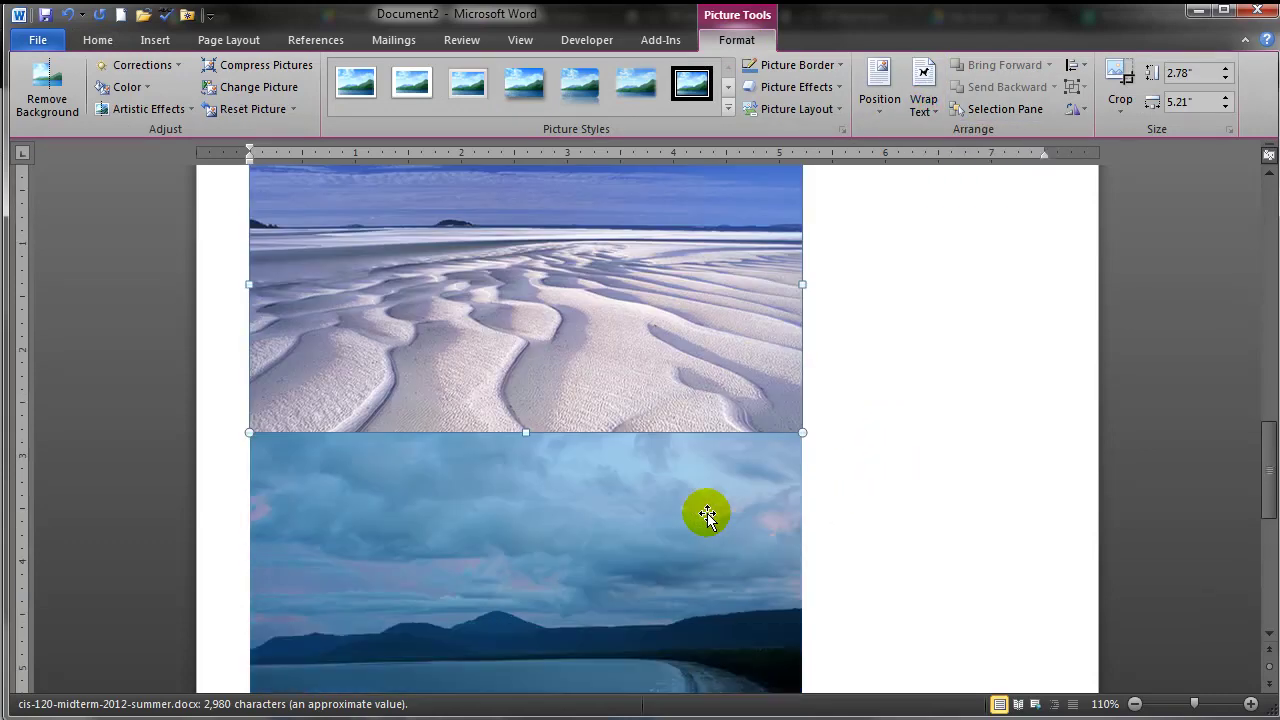
key(ctrl+v)
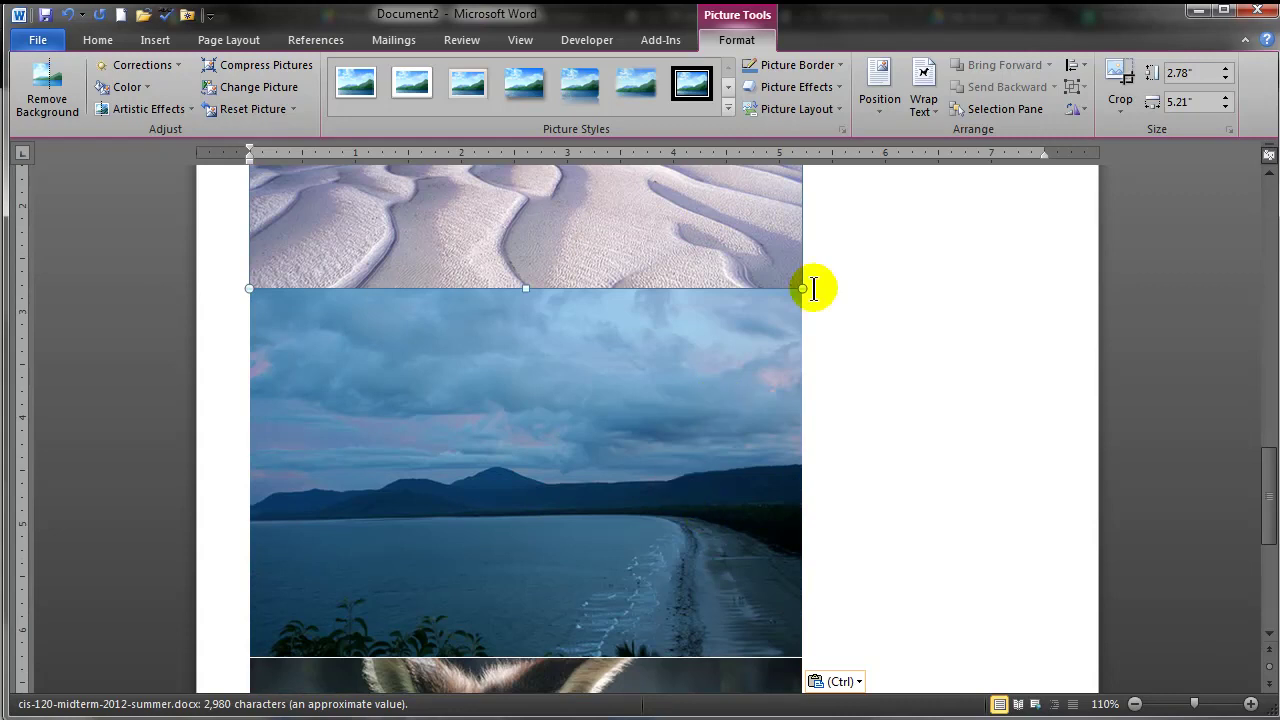
- Roughly shrink the beach, kangaroo and sand pictures so they fit side by side
drag(803, 288, 597, 236)
drag(806, 602, 571, 400)
click(729, 626)
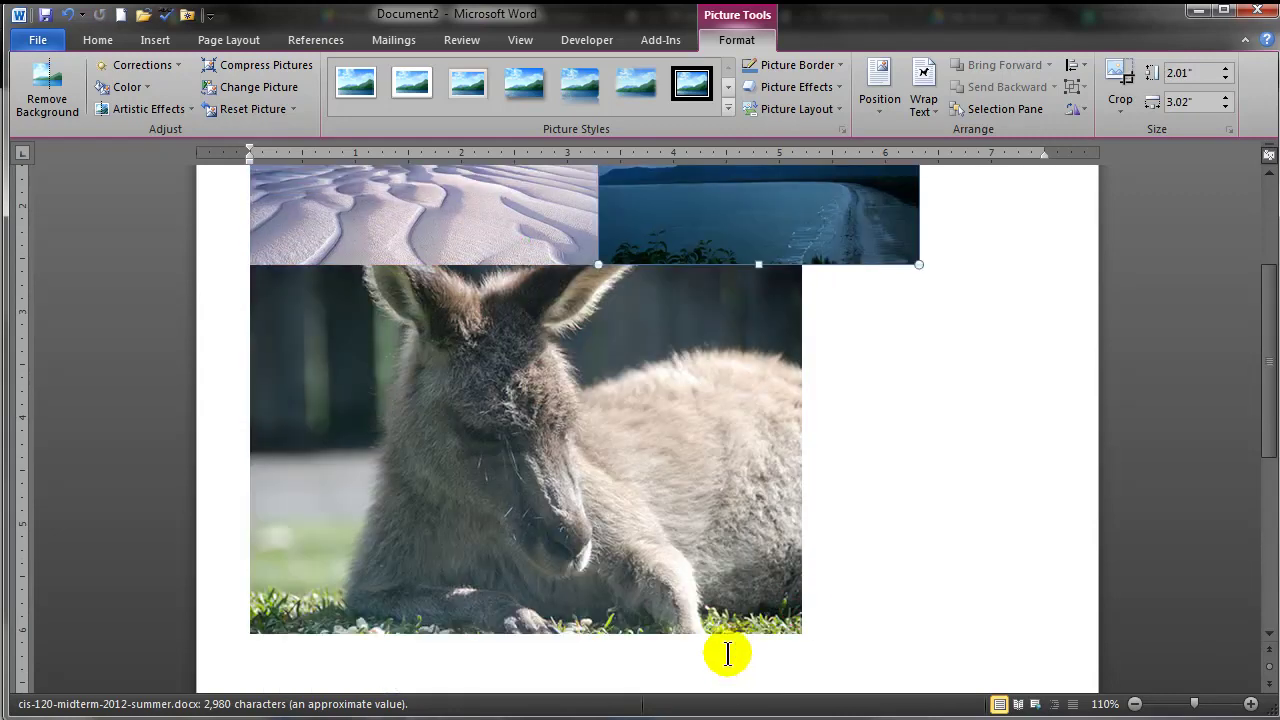
drag(798, 628, 557, 371)
scroll(811, 391, up, 5)
click(811, 391)
drag(919, 508, 810, 435)
click(529, 443)
drag(597, 482, 534, 447)
click(552, 595)
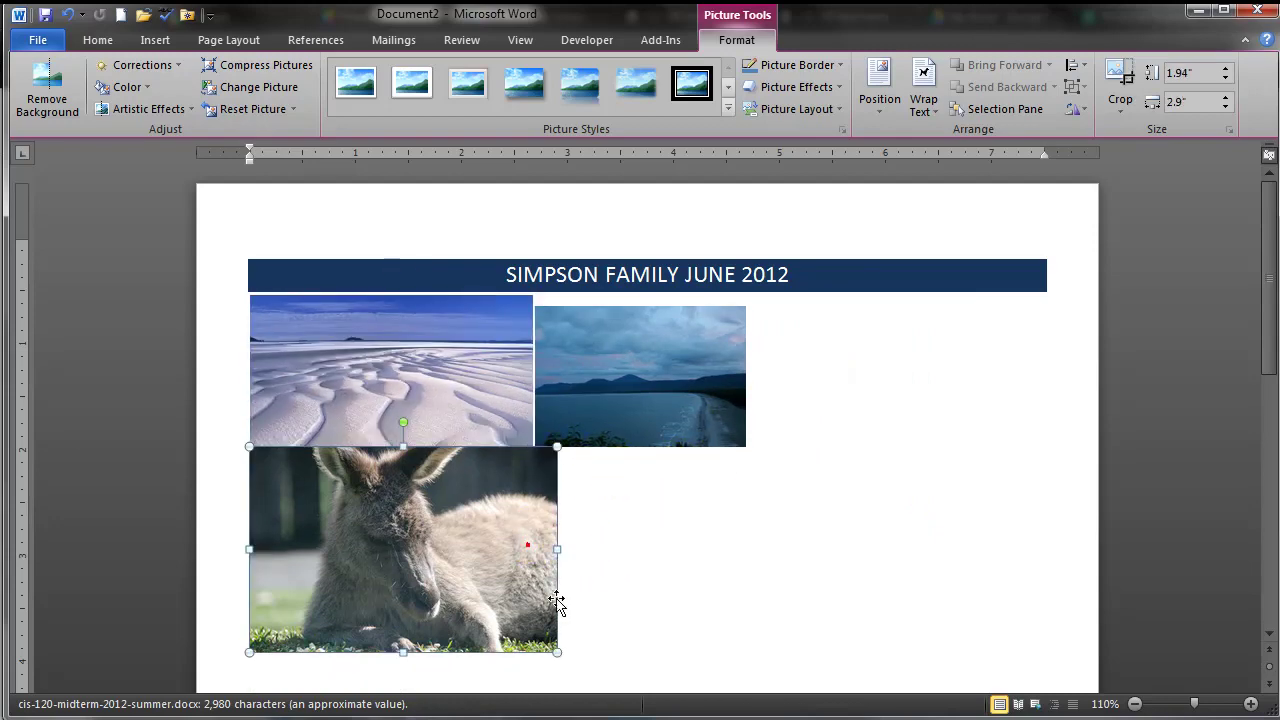
drag(557, 651, 515, 615)
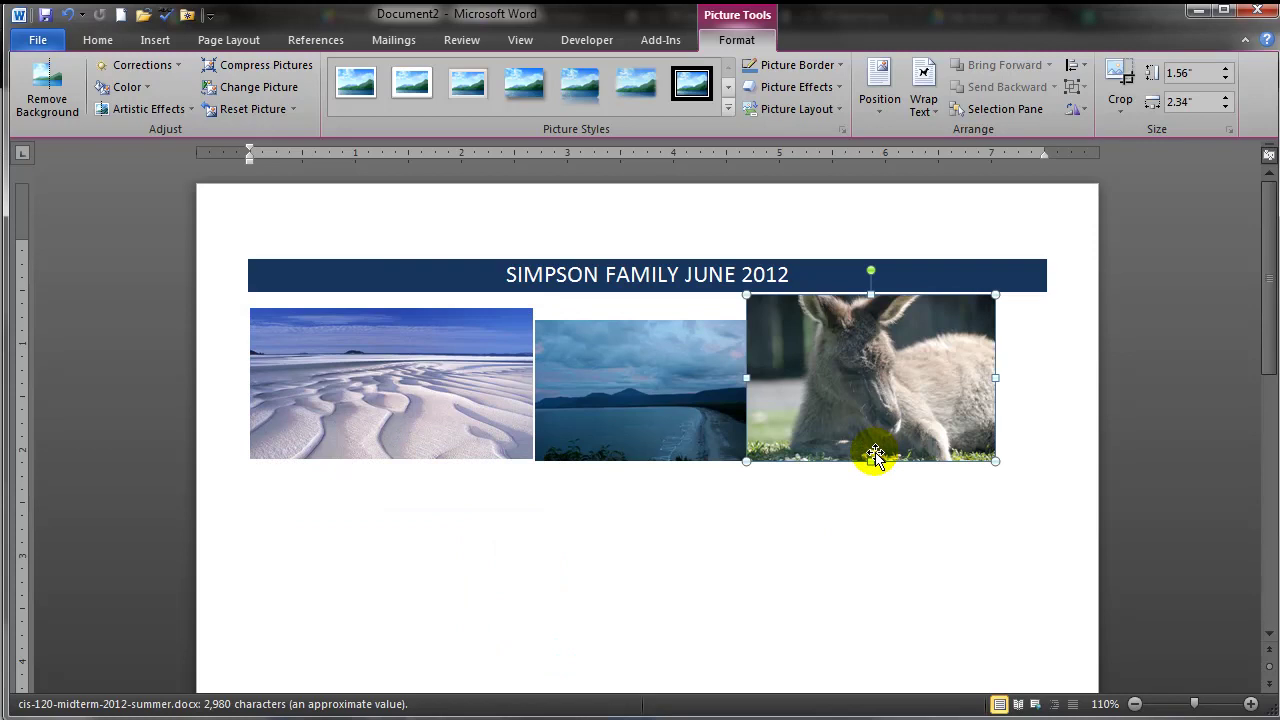
- Set the sand, beach and kangaroo pictures each to a height of 1.5 inches
click(419, 418)
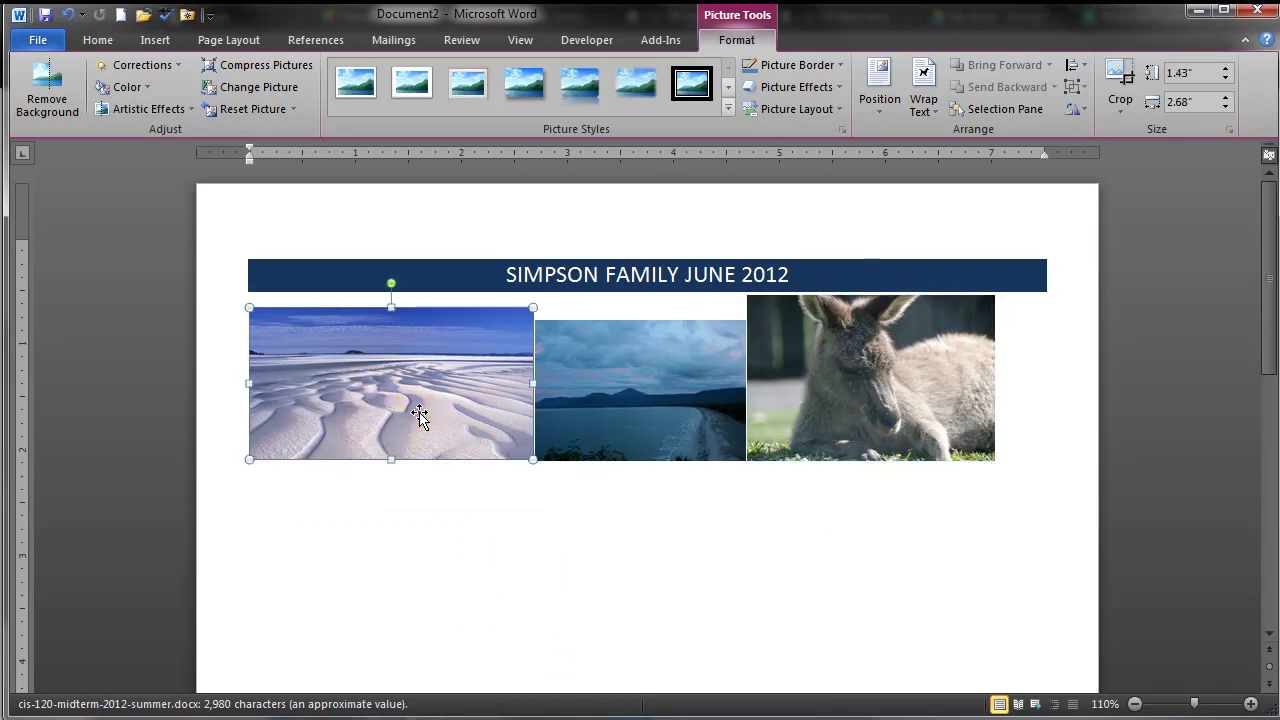
click(1203, 73)
text(1.5)
key(Return)
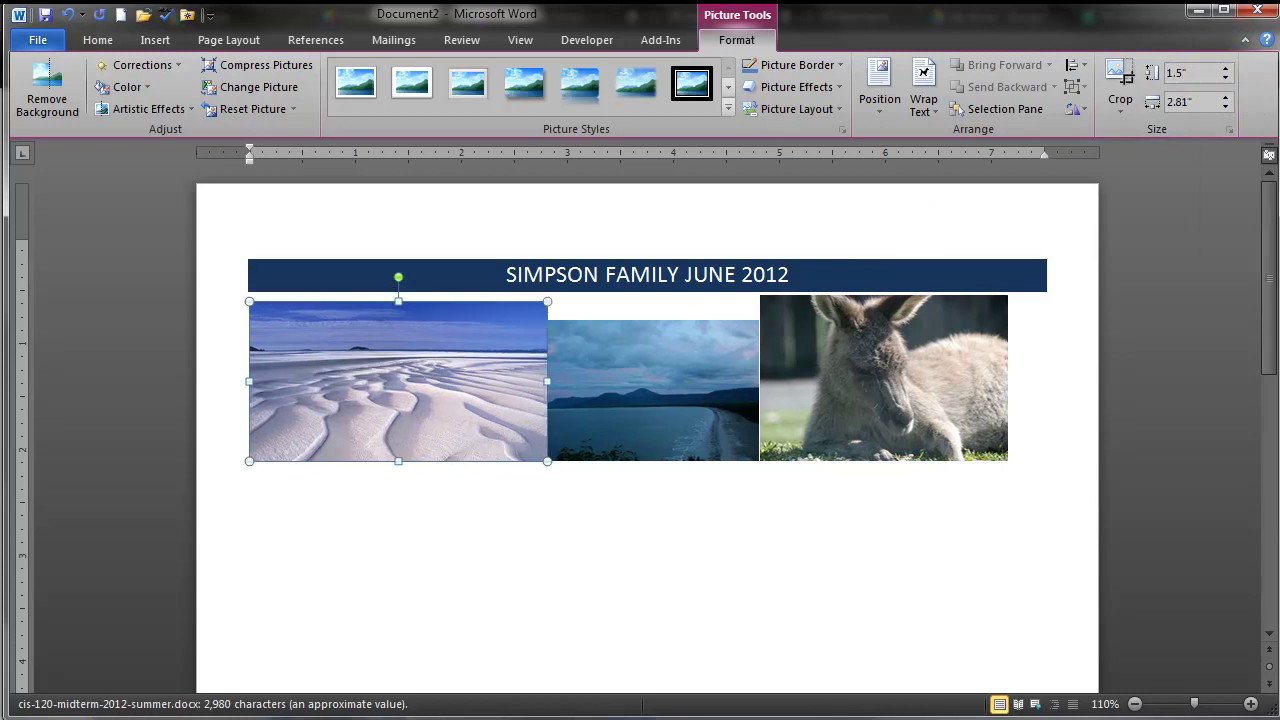
click(710, 358)
click(1170, 72)
text(1.5)
key(Return)
click(951, 333)
click(1201, 74)
text(1.5)
key(Return)
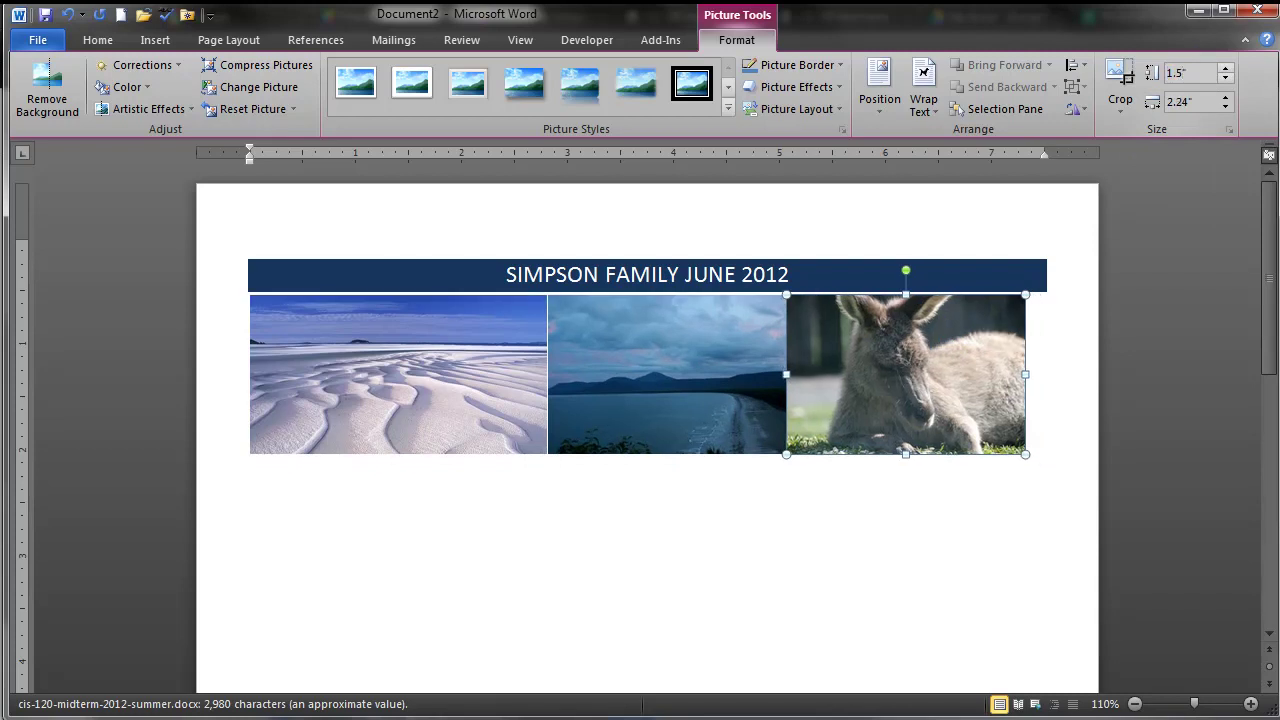
click(1063, 435)
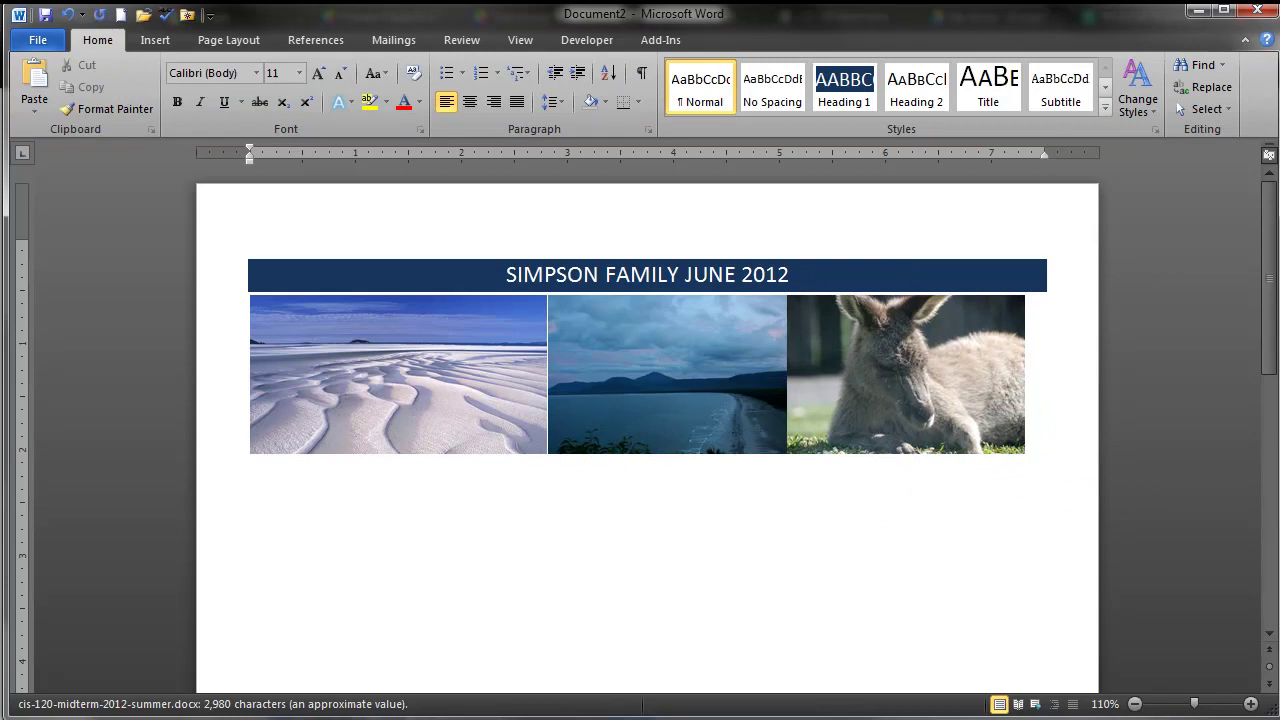
- Select the line holding the sand, beach and kangaroo photos and center it on the page
click(297, 365)
click(611, 366)
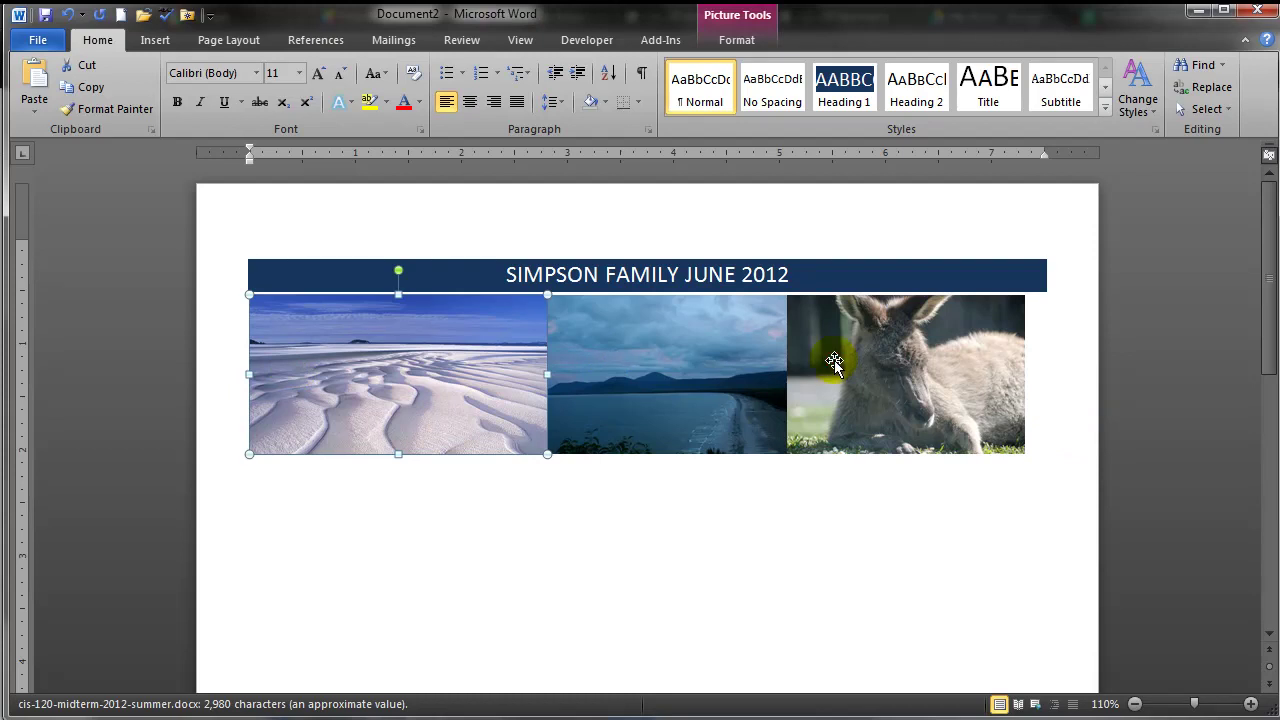
click(663, 371)
click(225, 402)
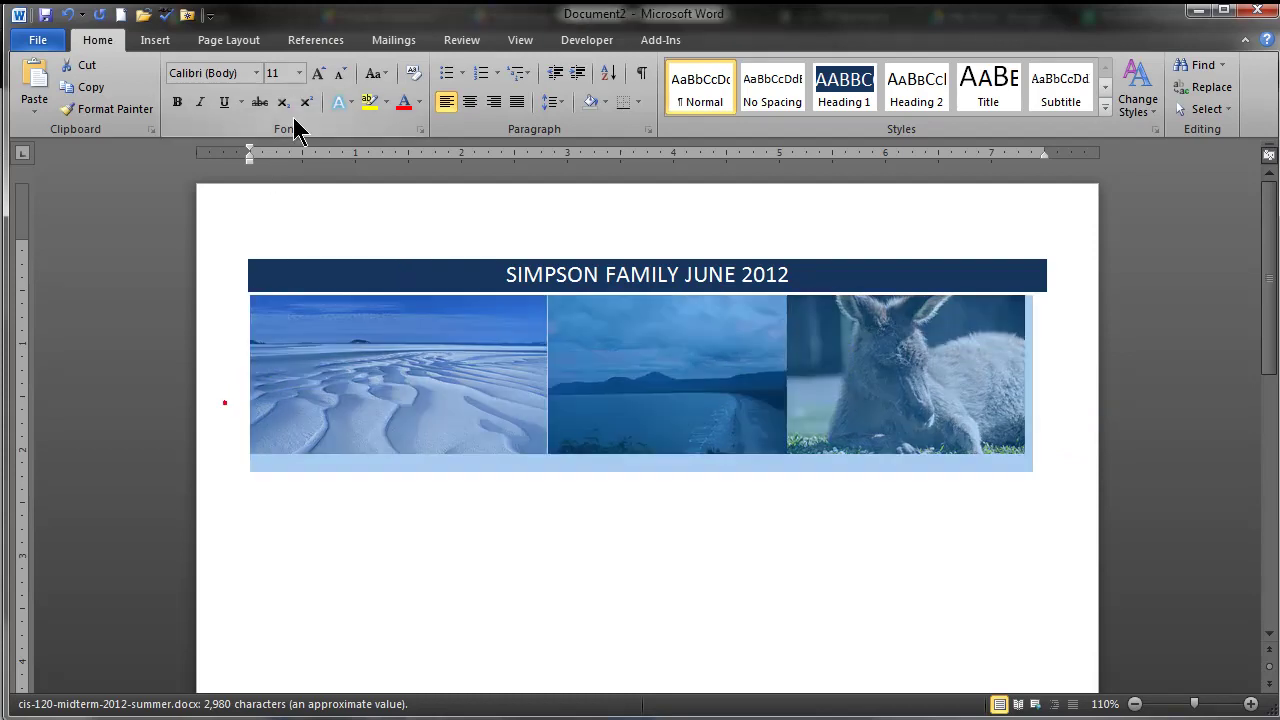
click(469, 103)
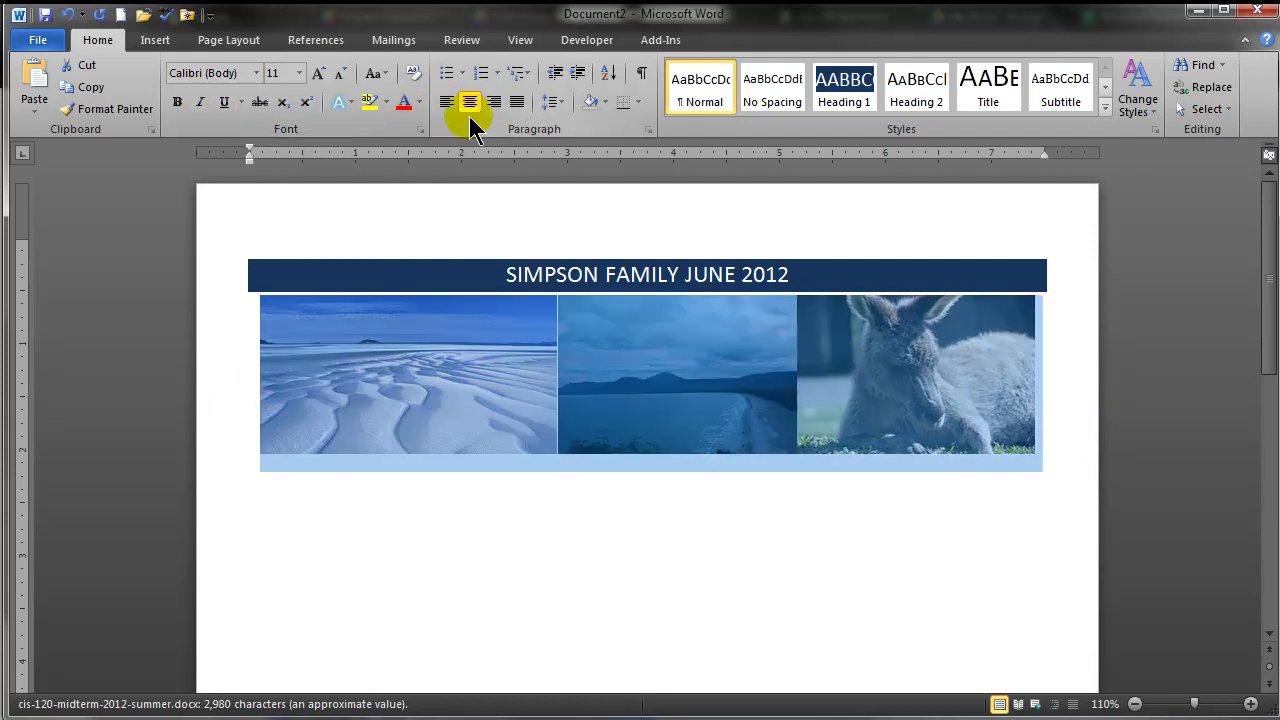
click(406, 502)
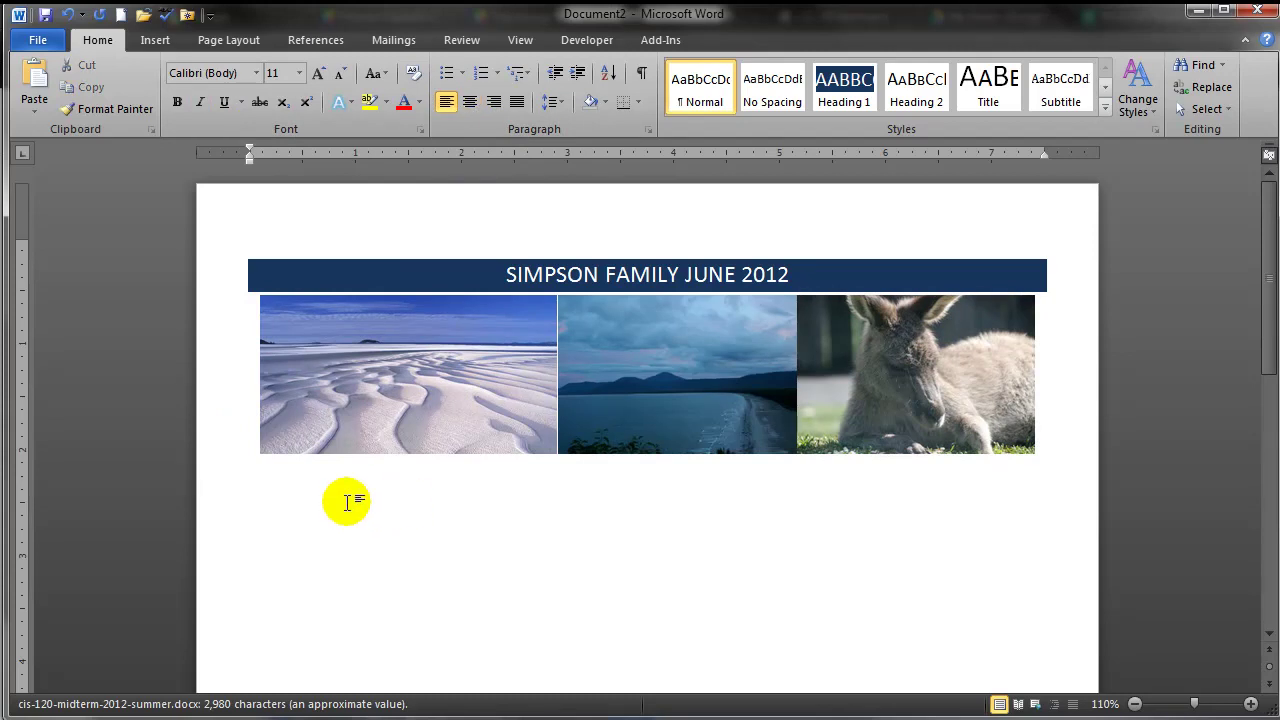
click(455, 382)
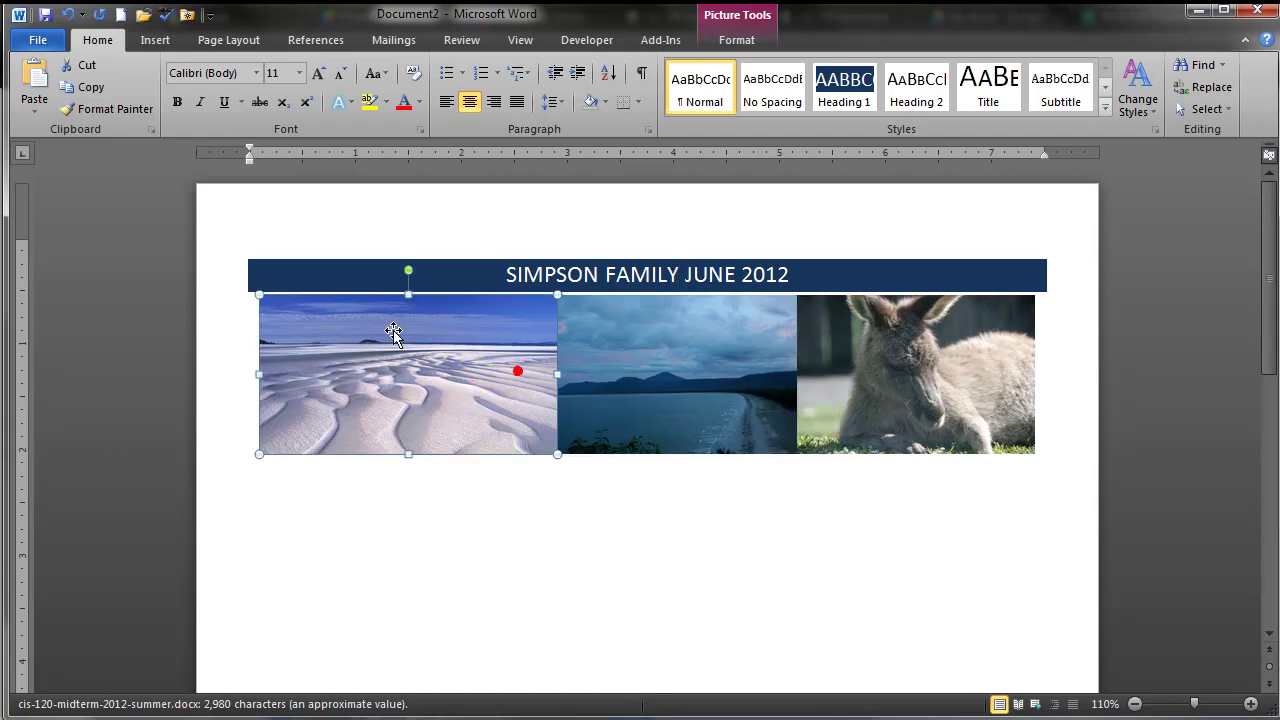
- Give the beach photo the Reflected Rounded Rectangle style and copy it onto the ocean photo
click(728, 43)
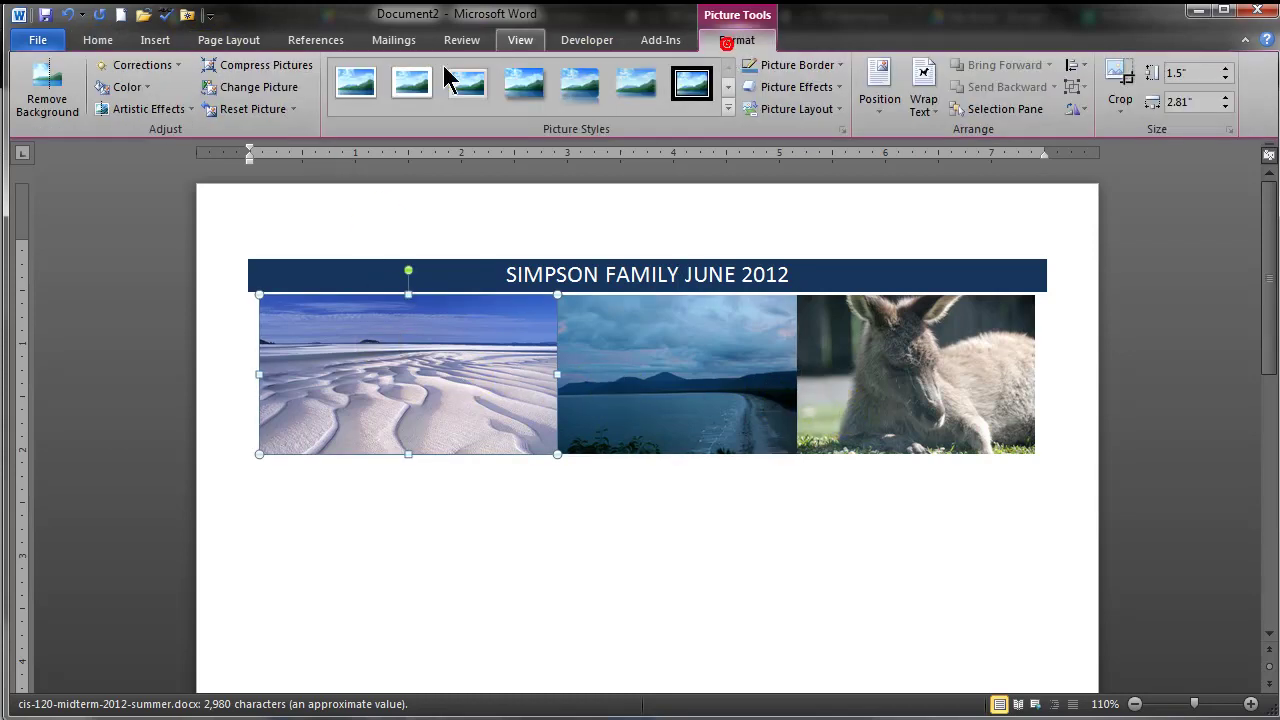
click(584, 89)
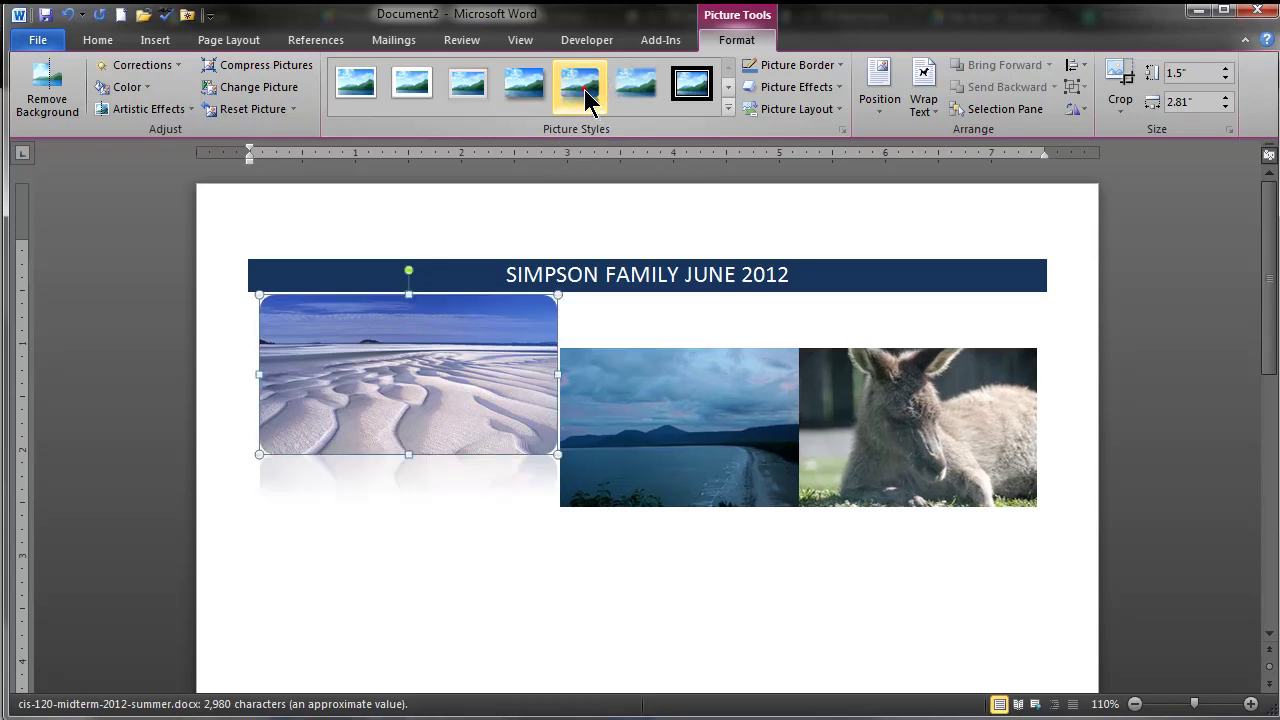
click(100, 45)
click(105, 109)
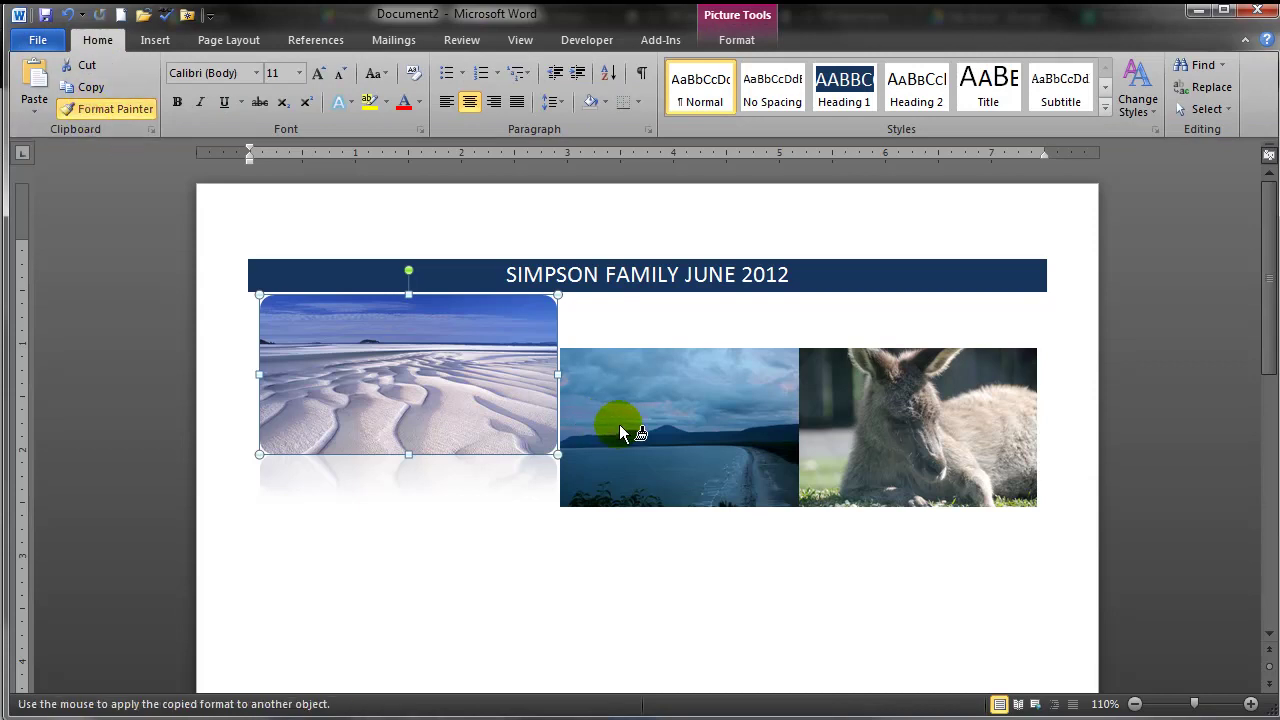
click(628, 428)
- Copy the same rounded reflected style onto the kangaroo photo with Format Painter
click(105, 109)
click(848, 400)
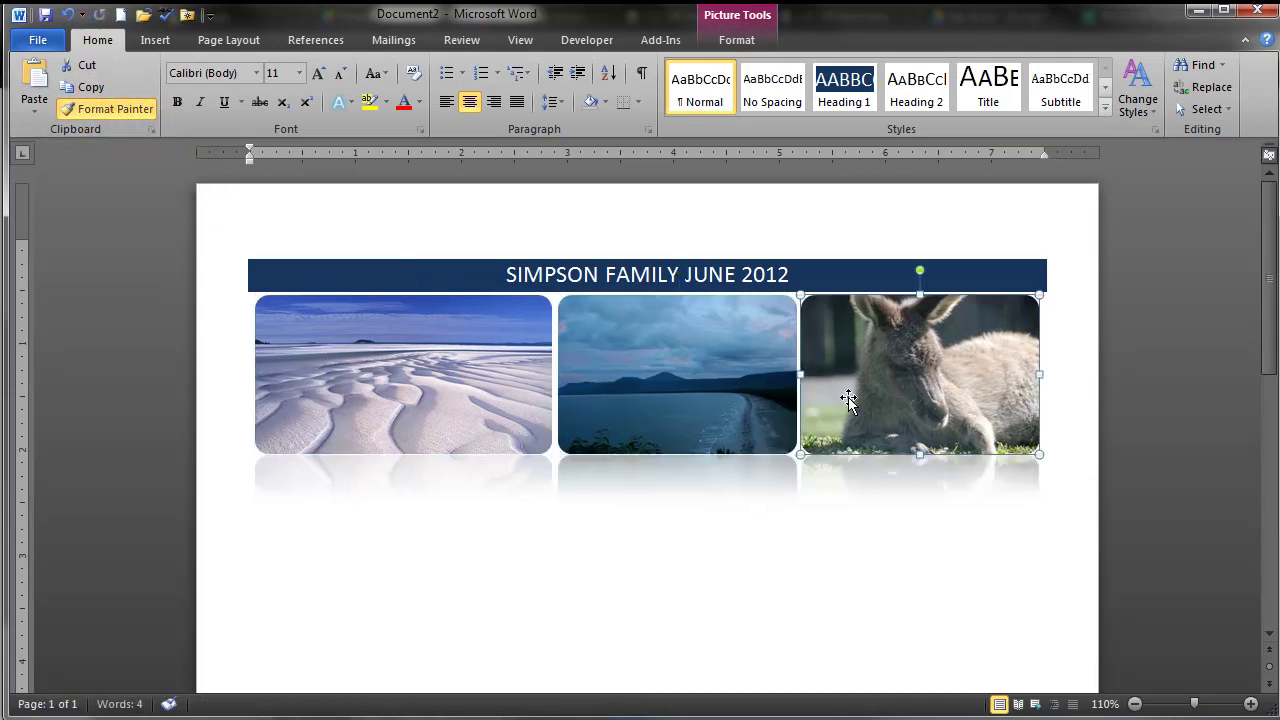
click(425, 510)
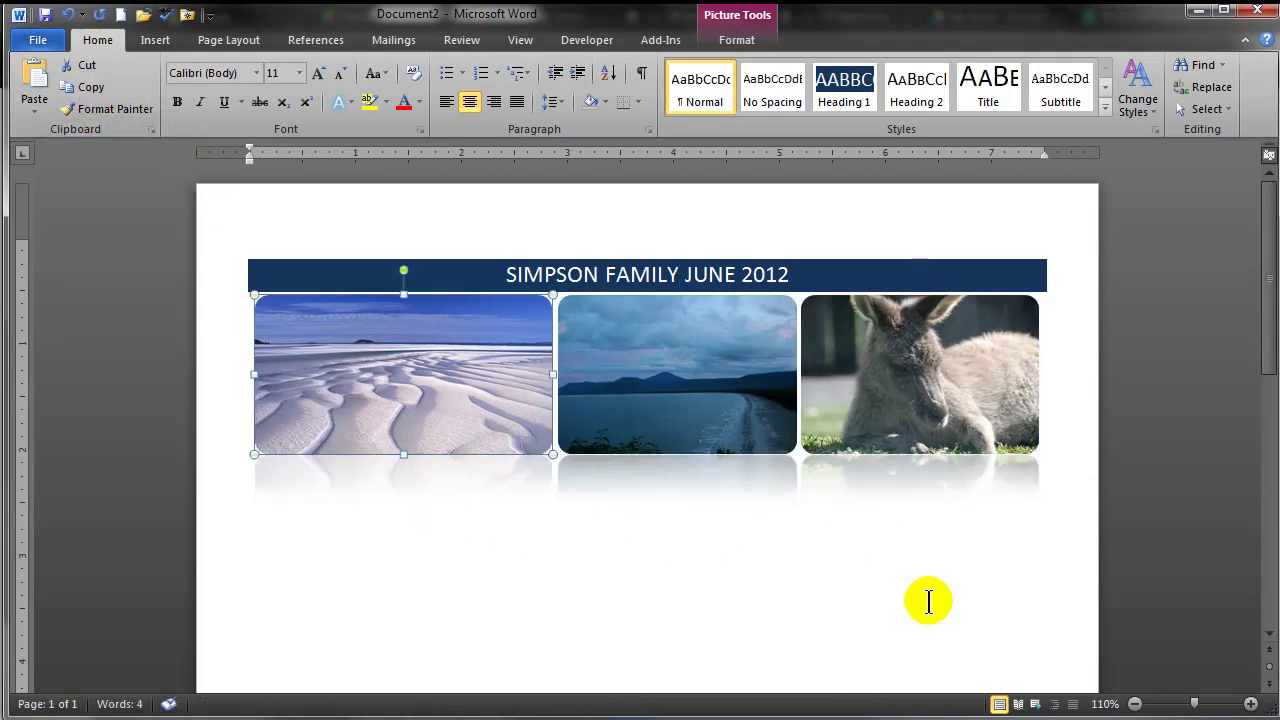
click(1063, 434)
click(520, 524)
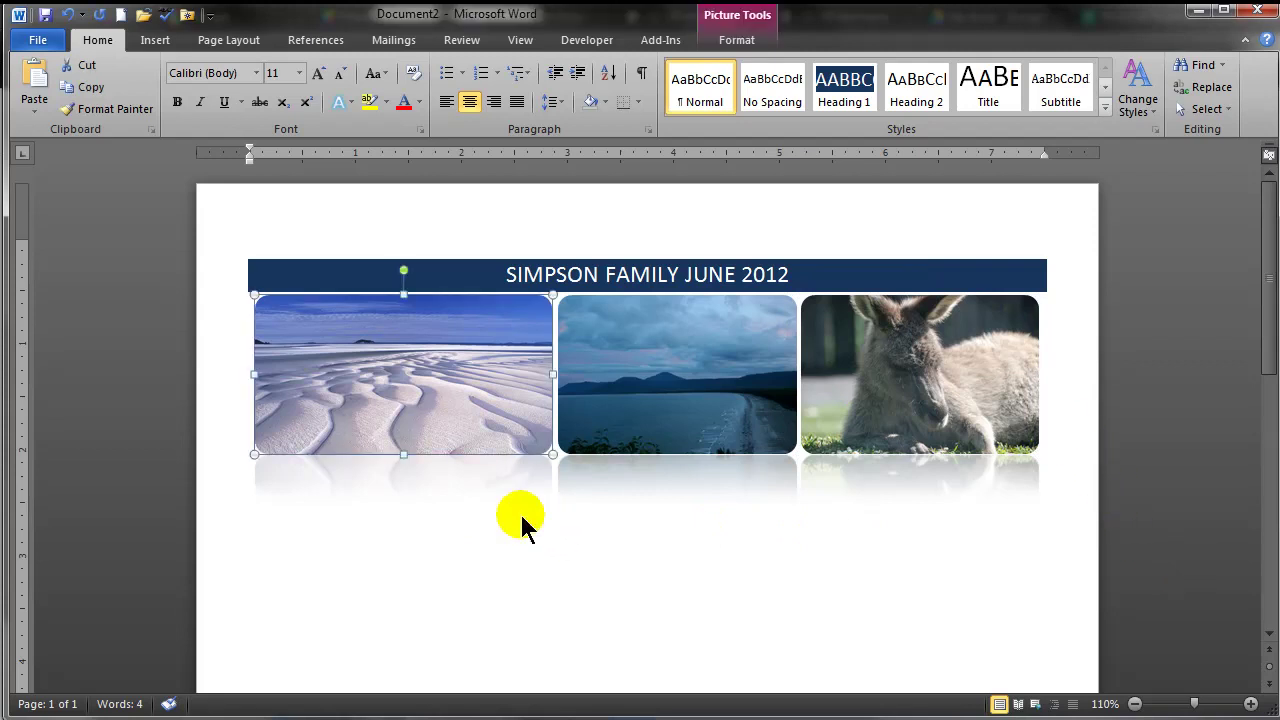
click(364, 540)
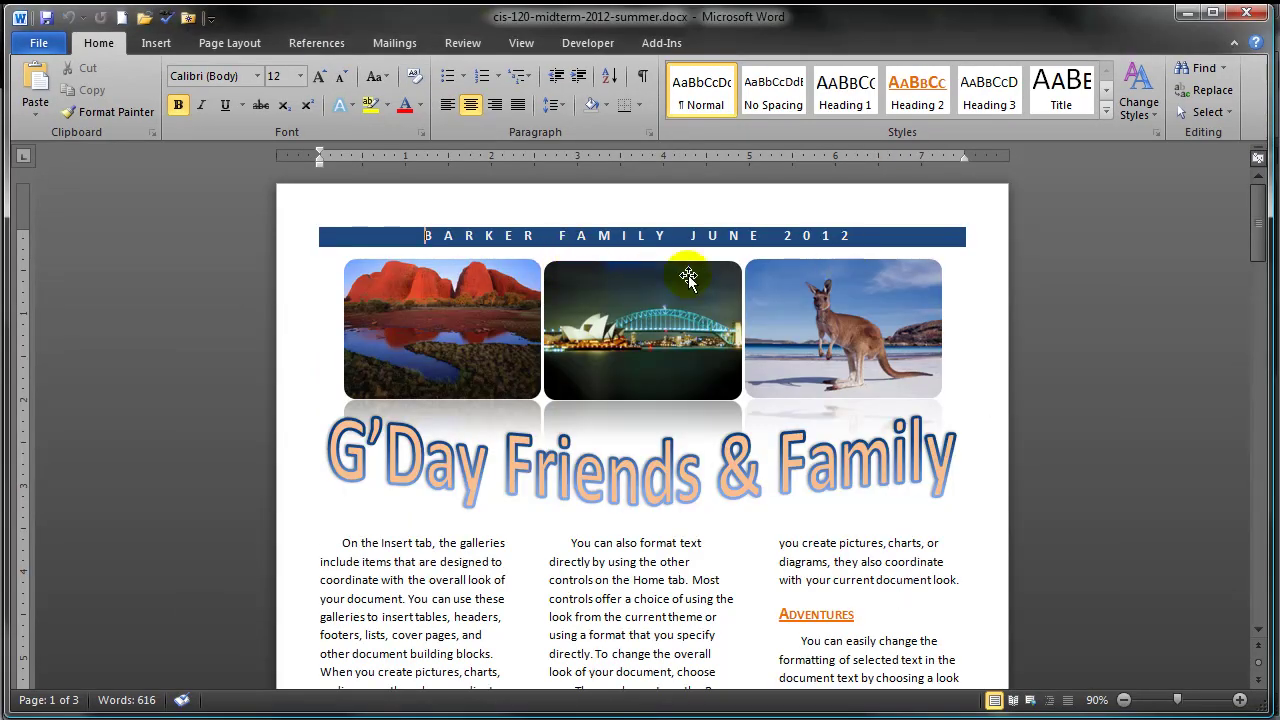
click(1190, 15)
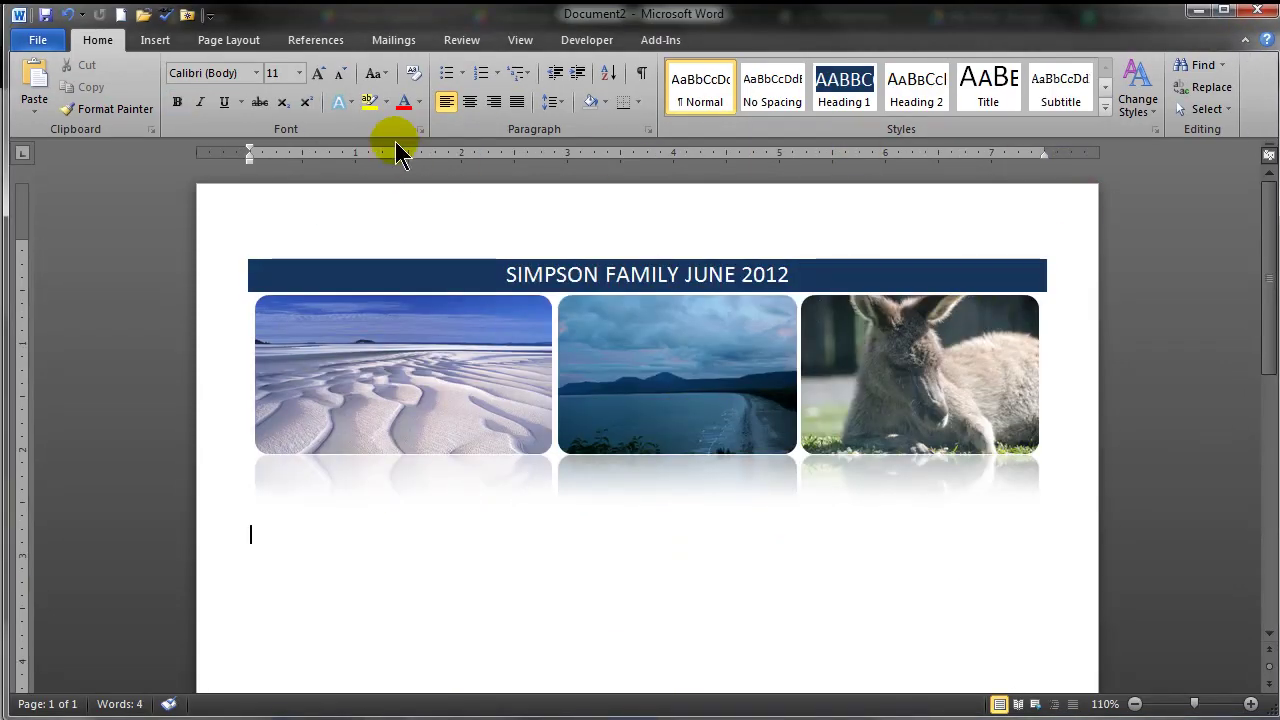
- Insert a WordArt box reading 'G'Day Friends & Family' below the photos
click(157, 42)
click(953, 104)
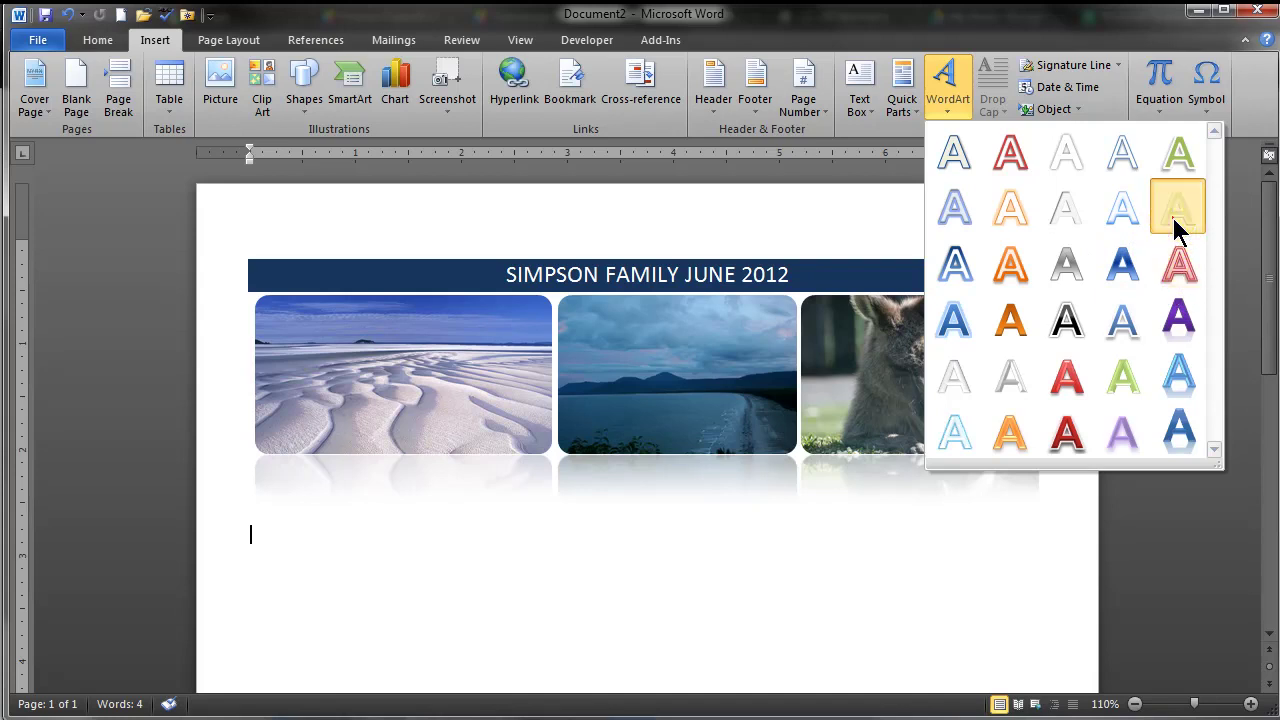
click(1178, 222)
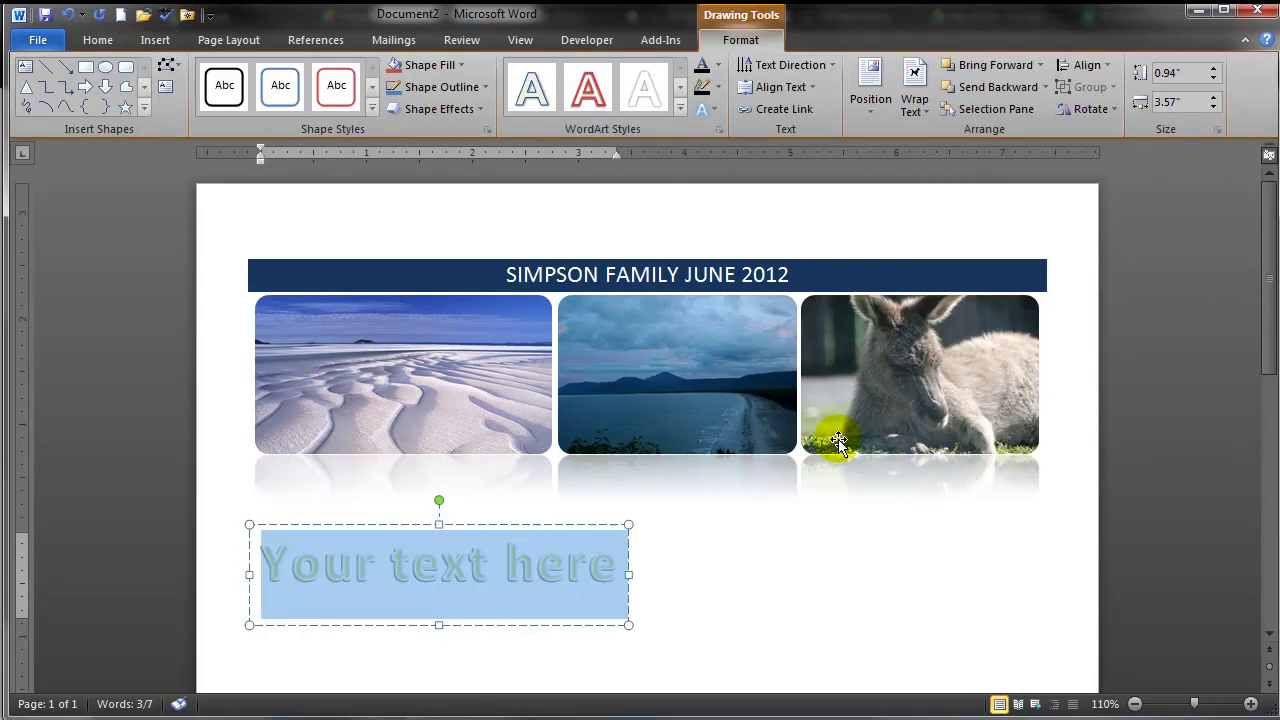
text(G'Day F)
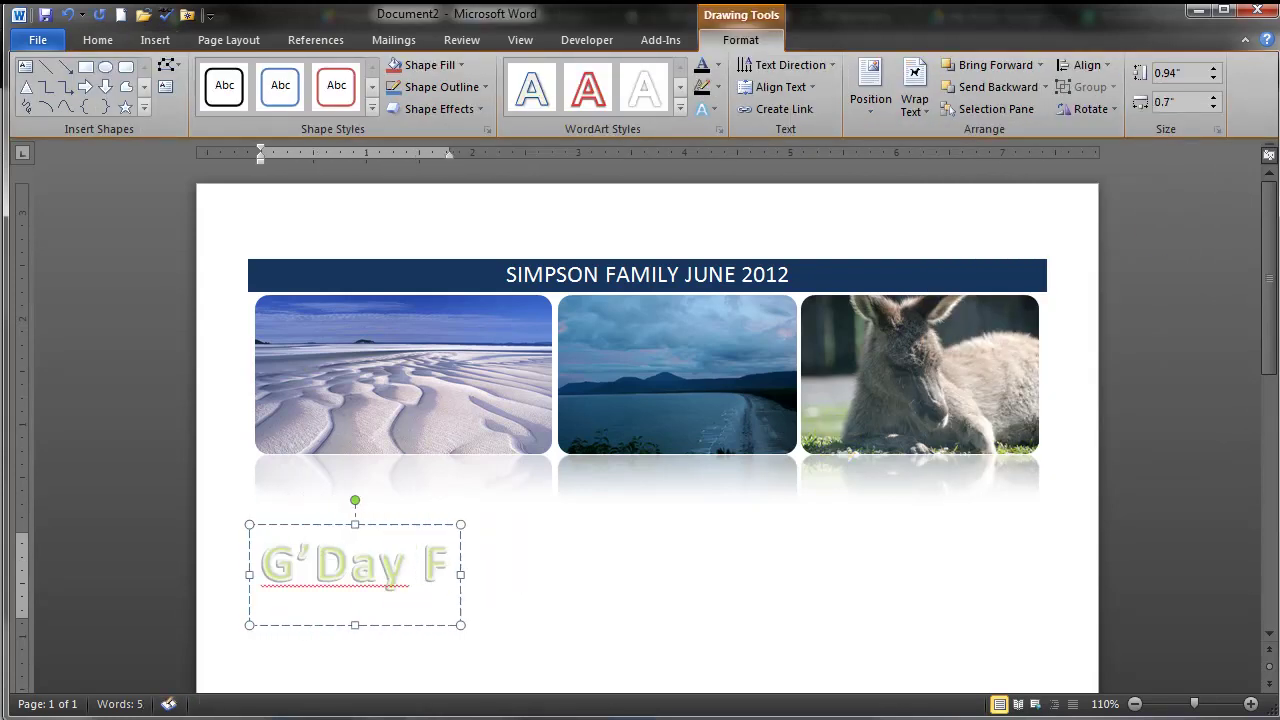
text(riends & Family)
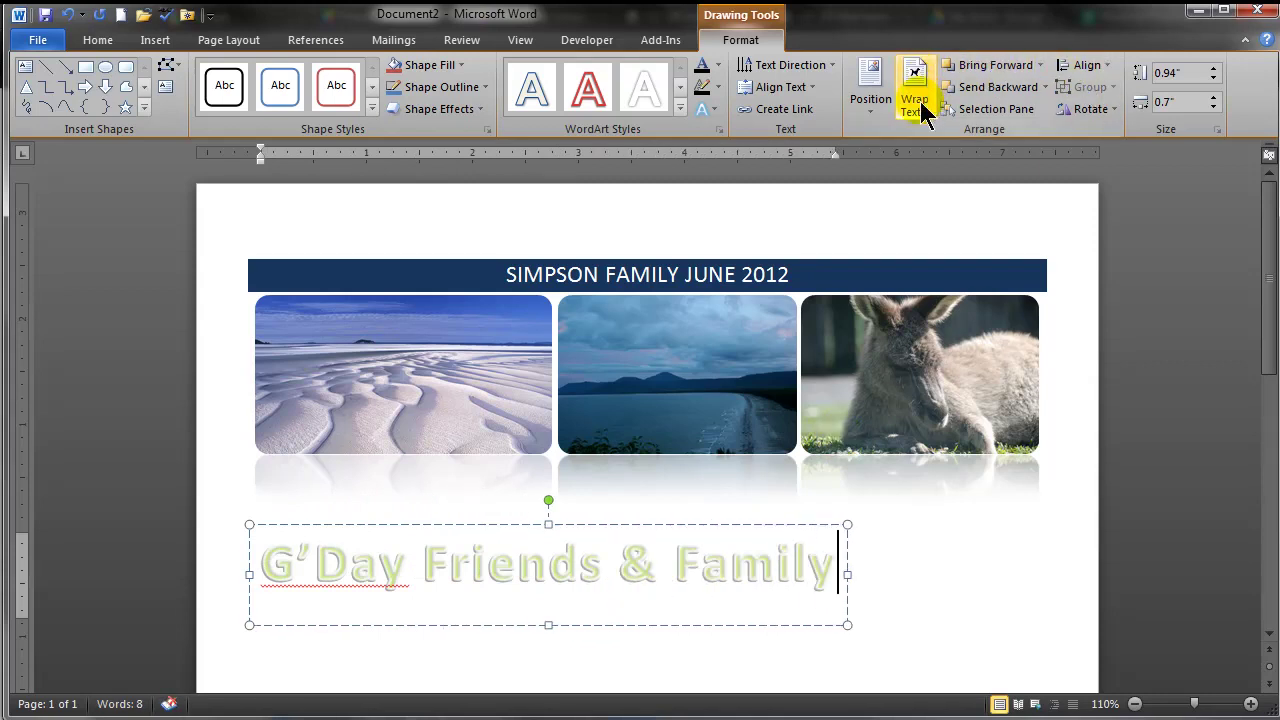
- Bend the WordArt letters with a Warp transform text effect
click(716, 110)
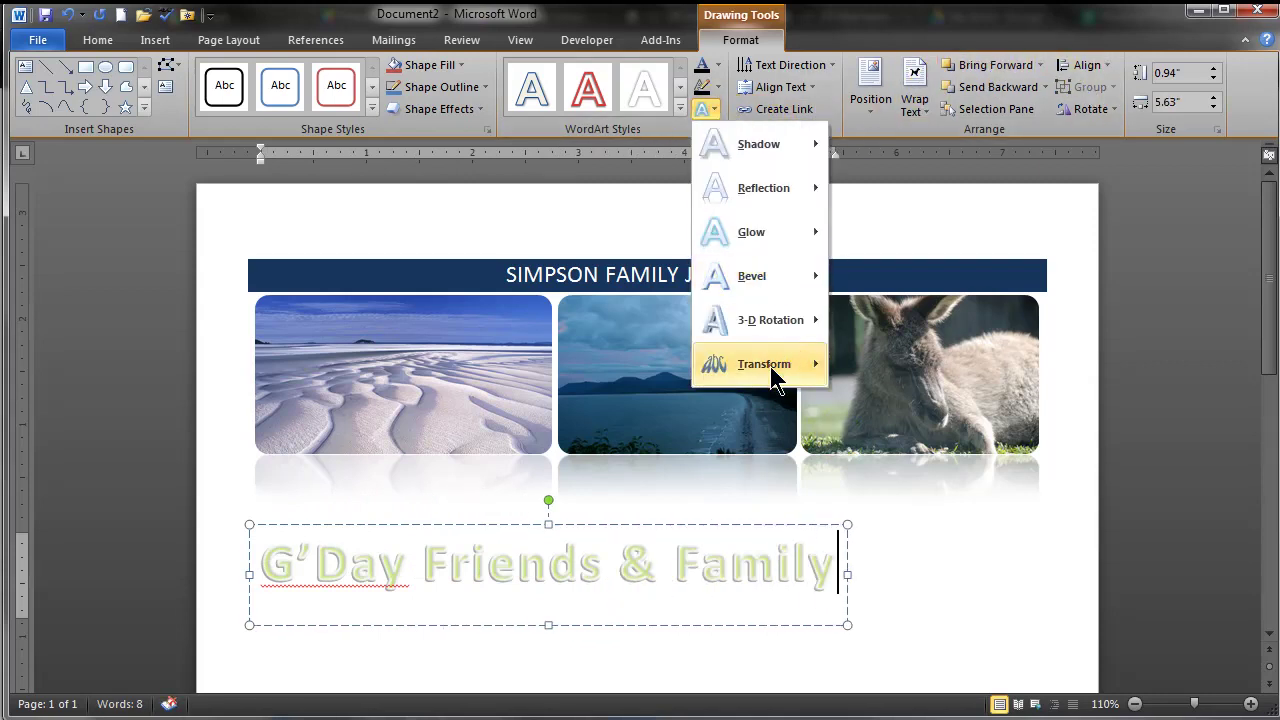
mouse_move(776, 379)
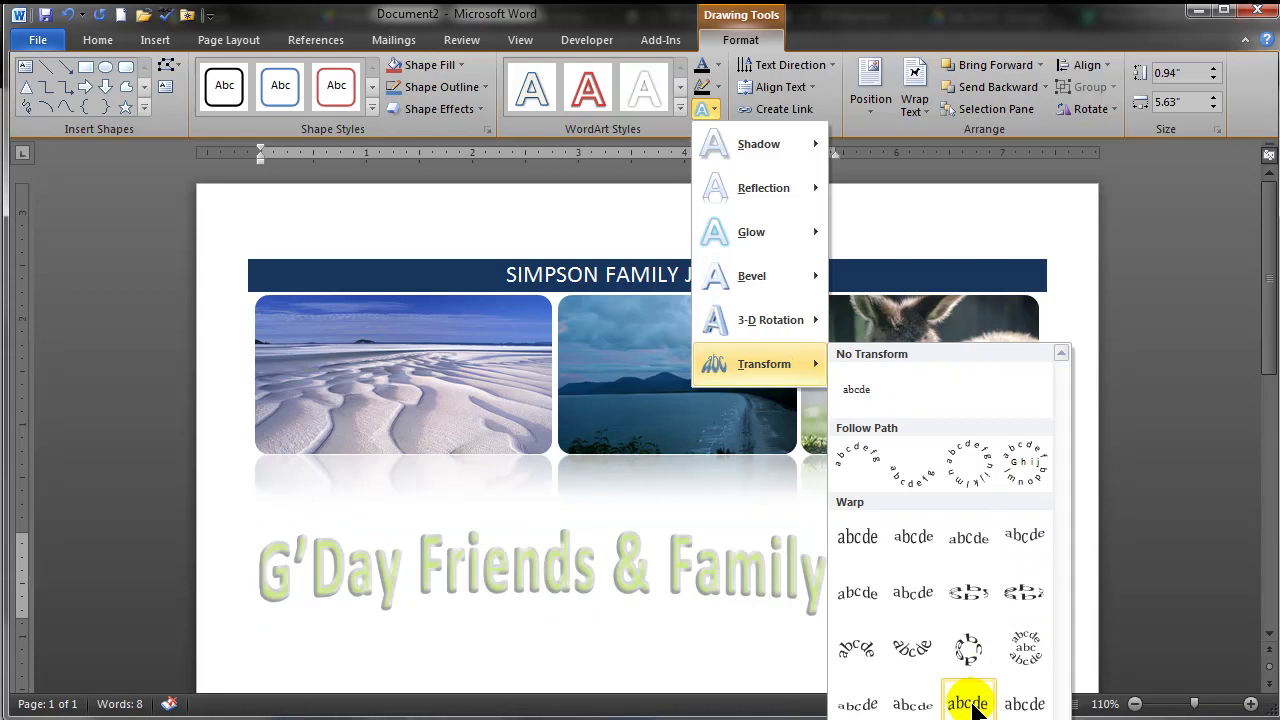
click(967, 705)
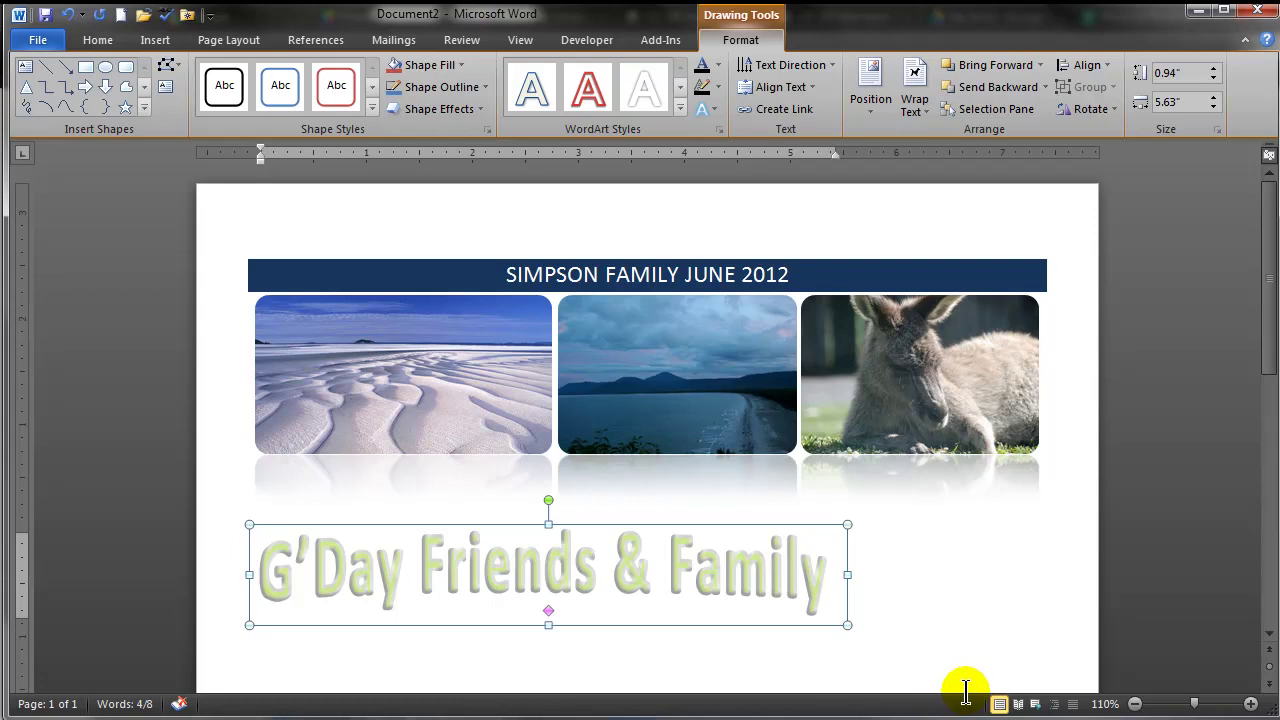
- Set the WordArt to In Front of Text and move it up, centred over the photo reflections
click(621, 524)
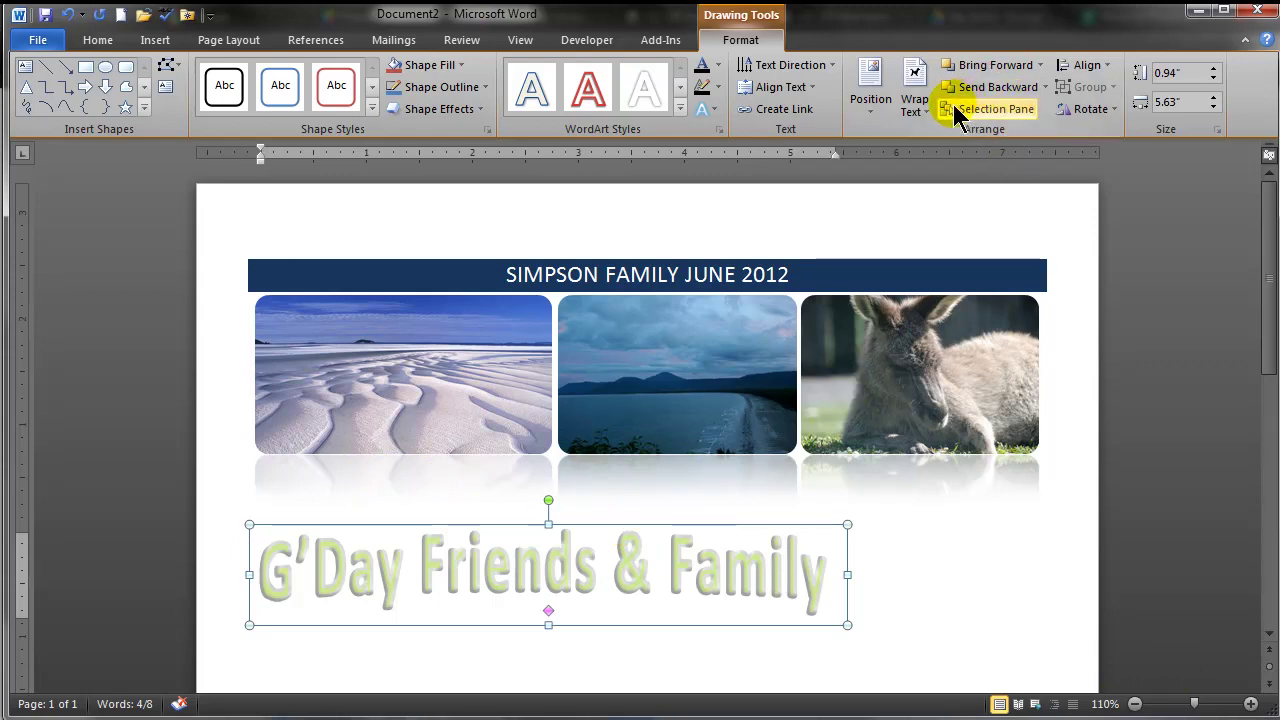
click(915, 105)
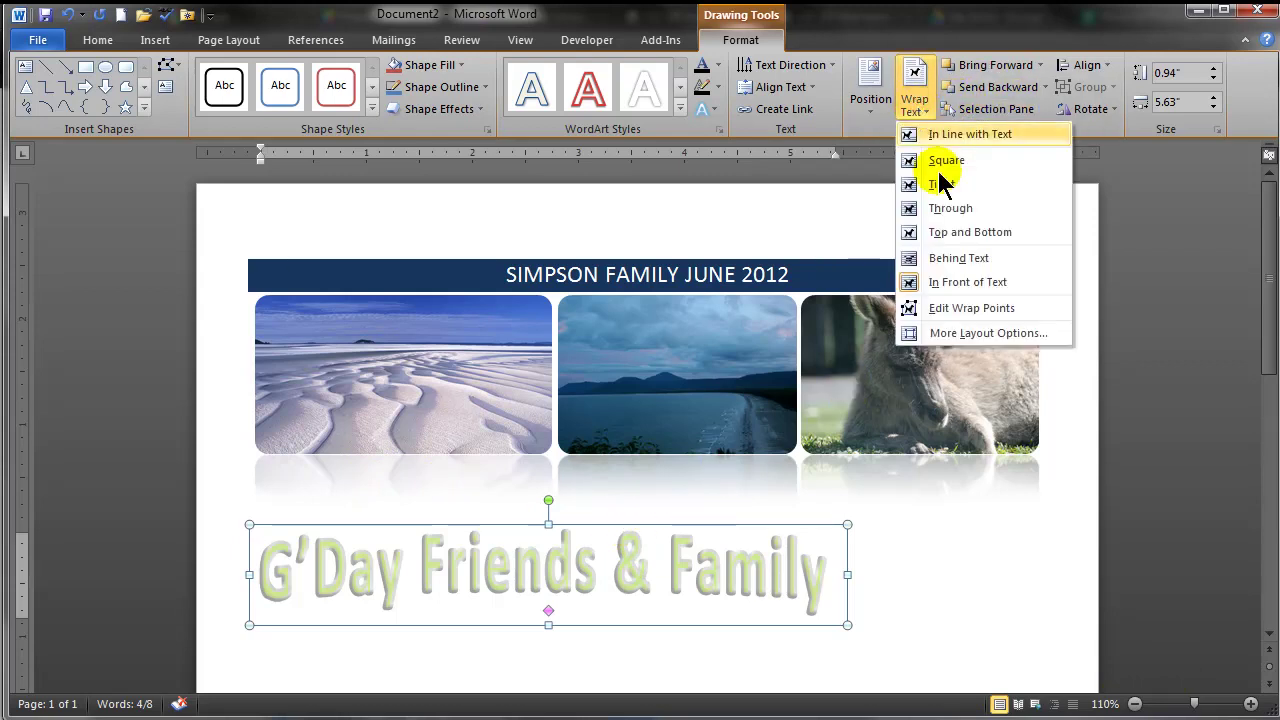
click(946, 280)
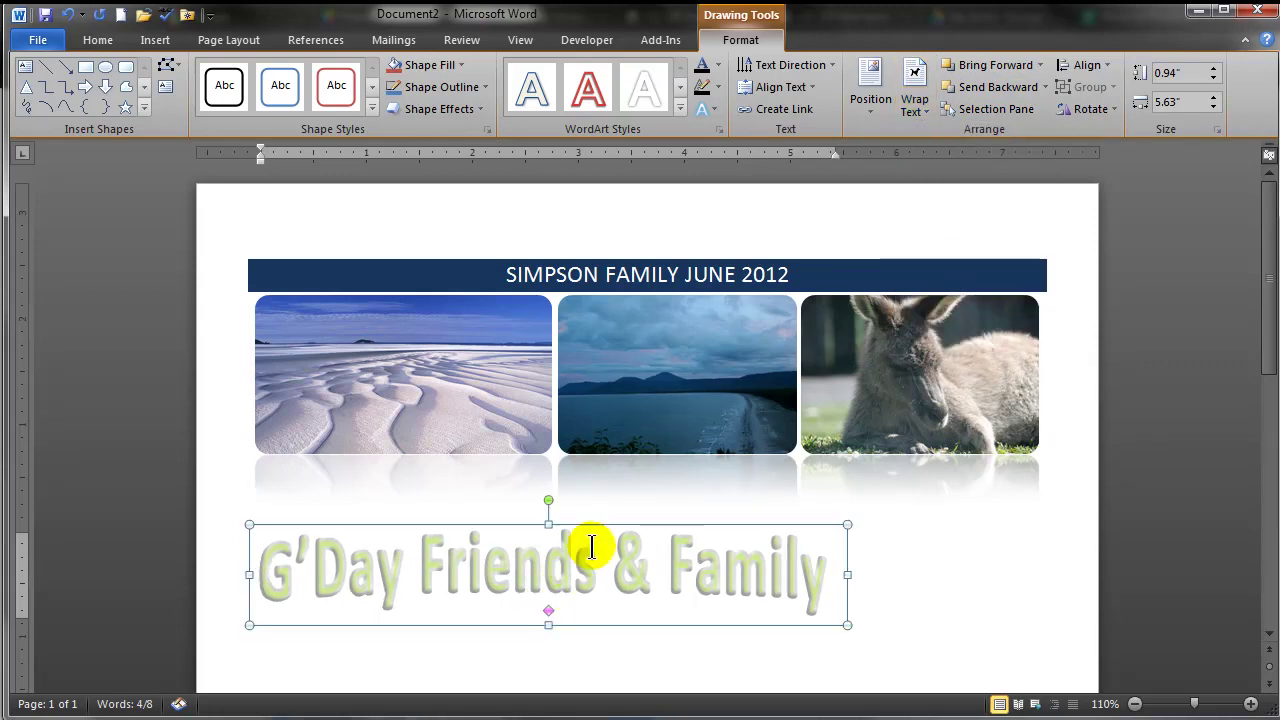
drag(591, 534, 694, 462)
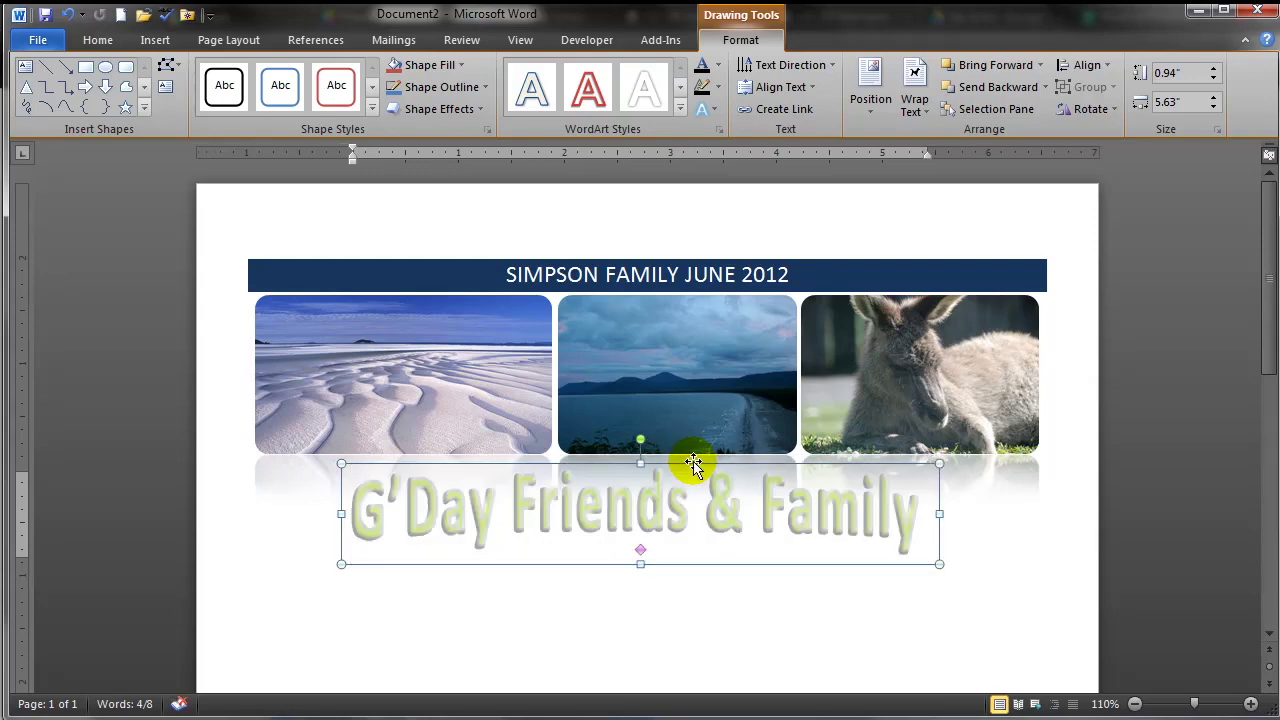
scroll(763, 612, down, 3)
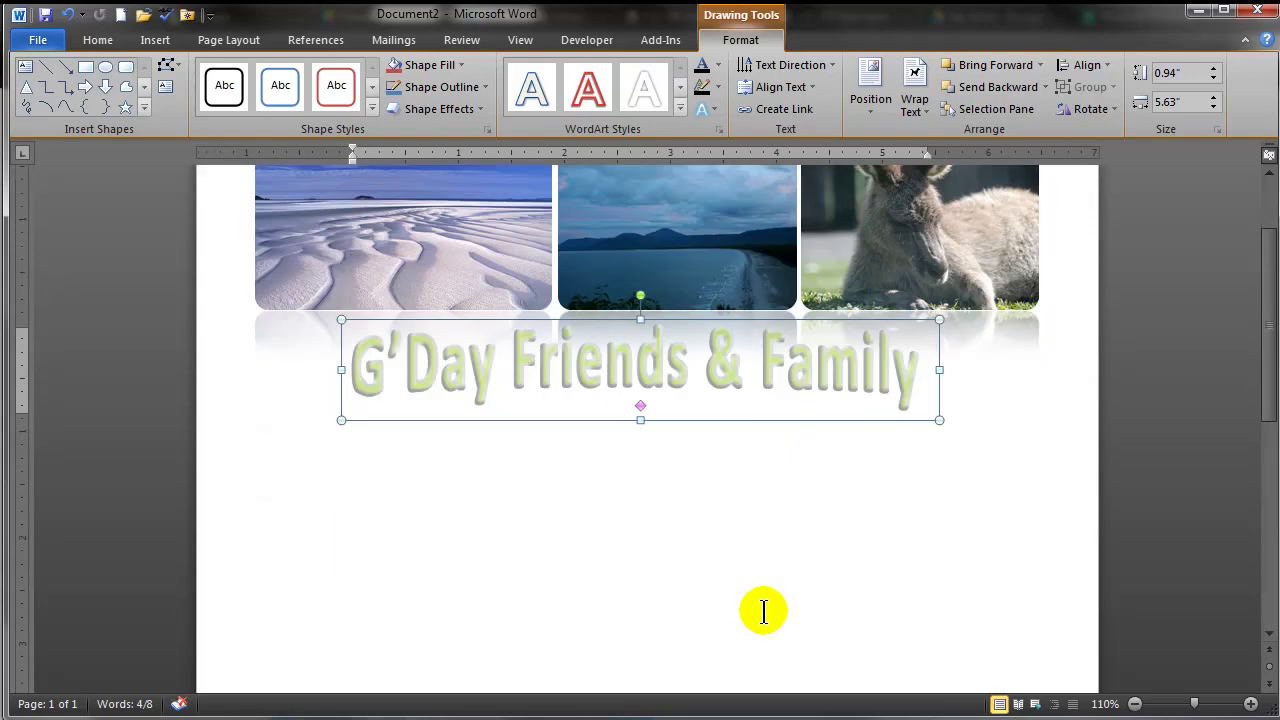
click(283, 480)
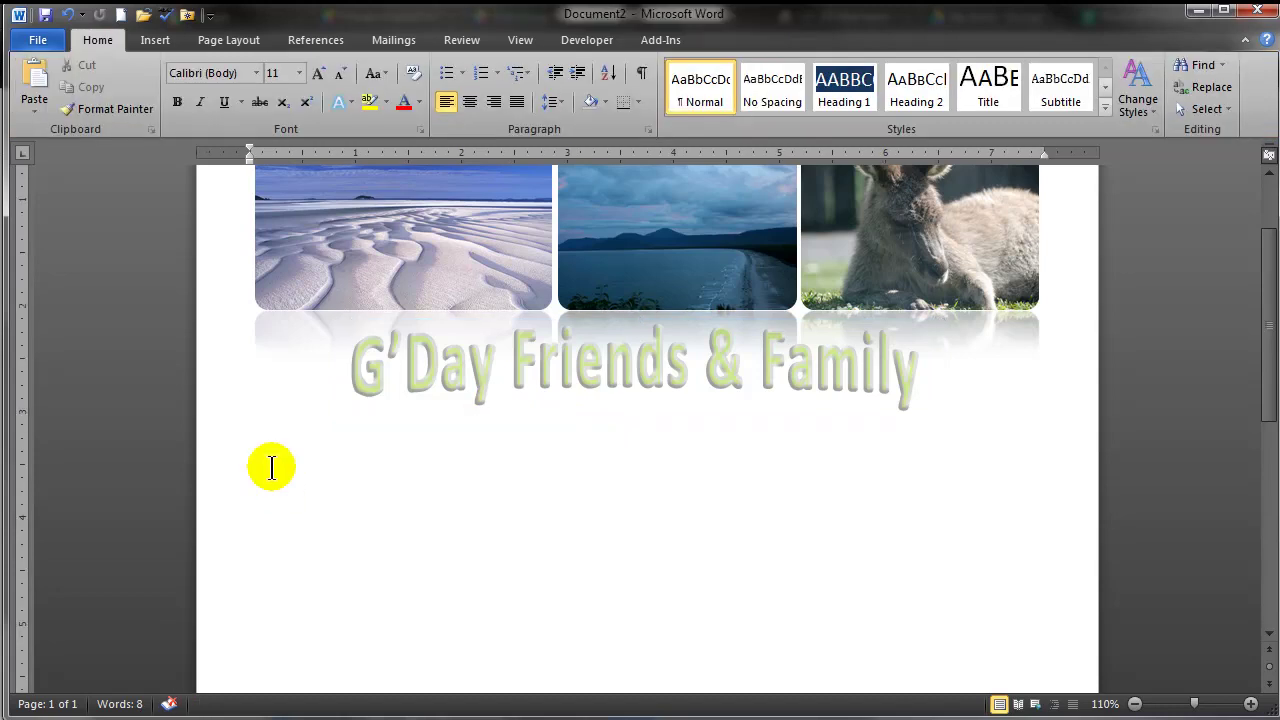
- Generate four paragraphs of sample text below the heading using =rand(4,4)
click(266, 354)
click(262, 398)
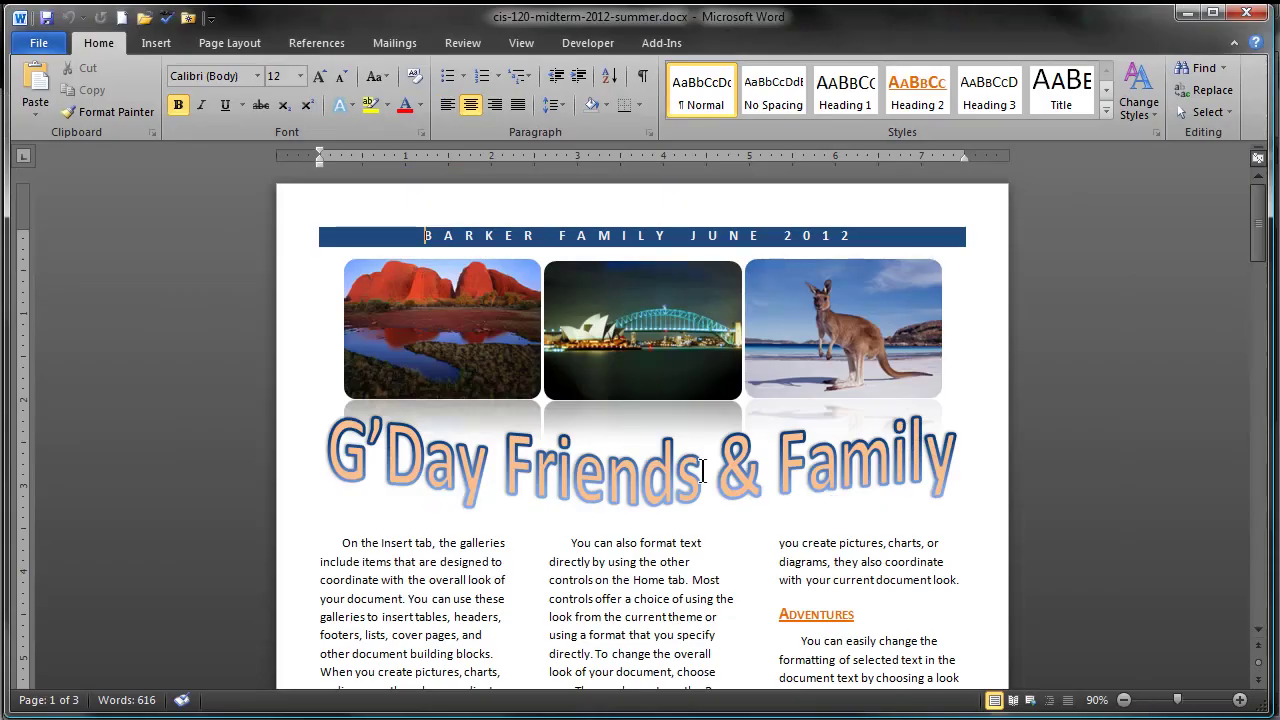
scroll(702, 470, down, 3)
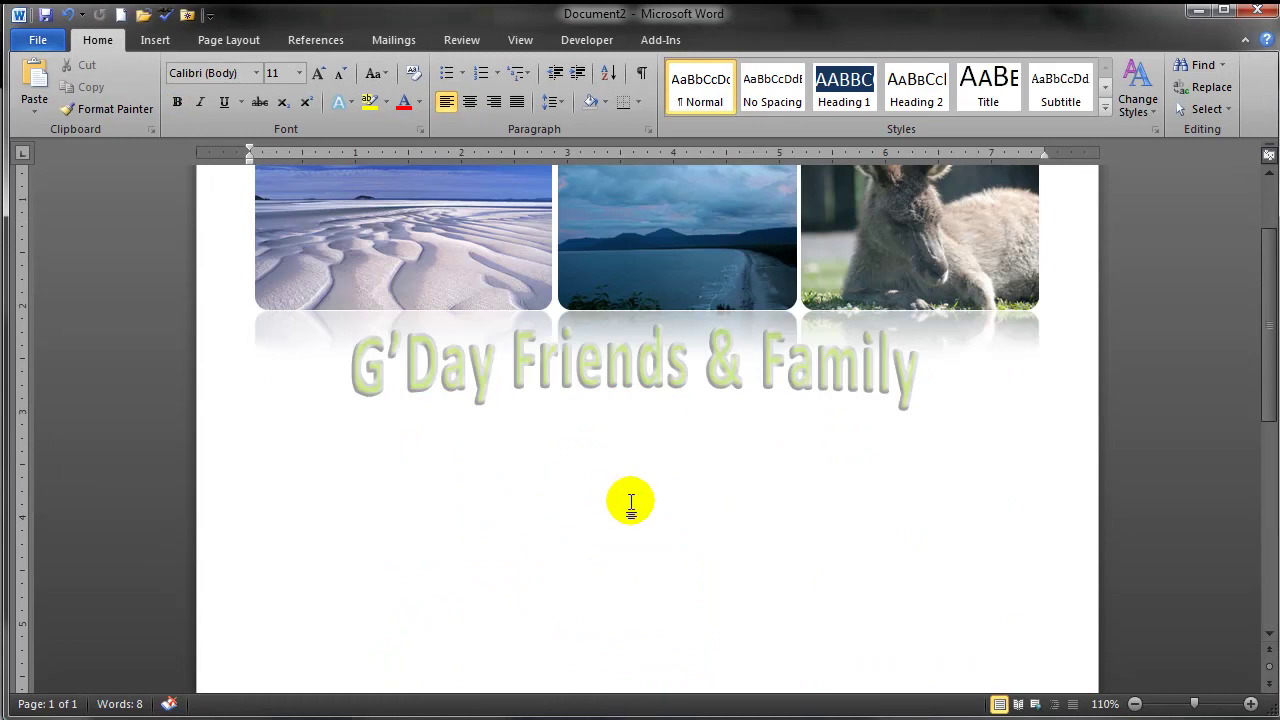
text(=)
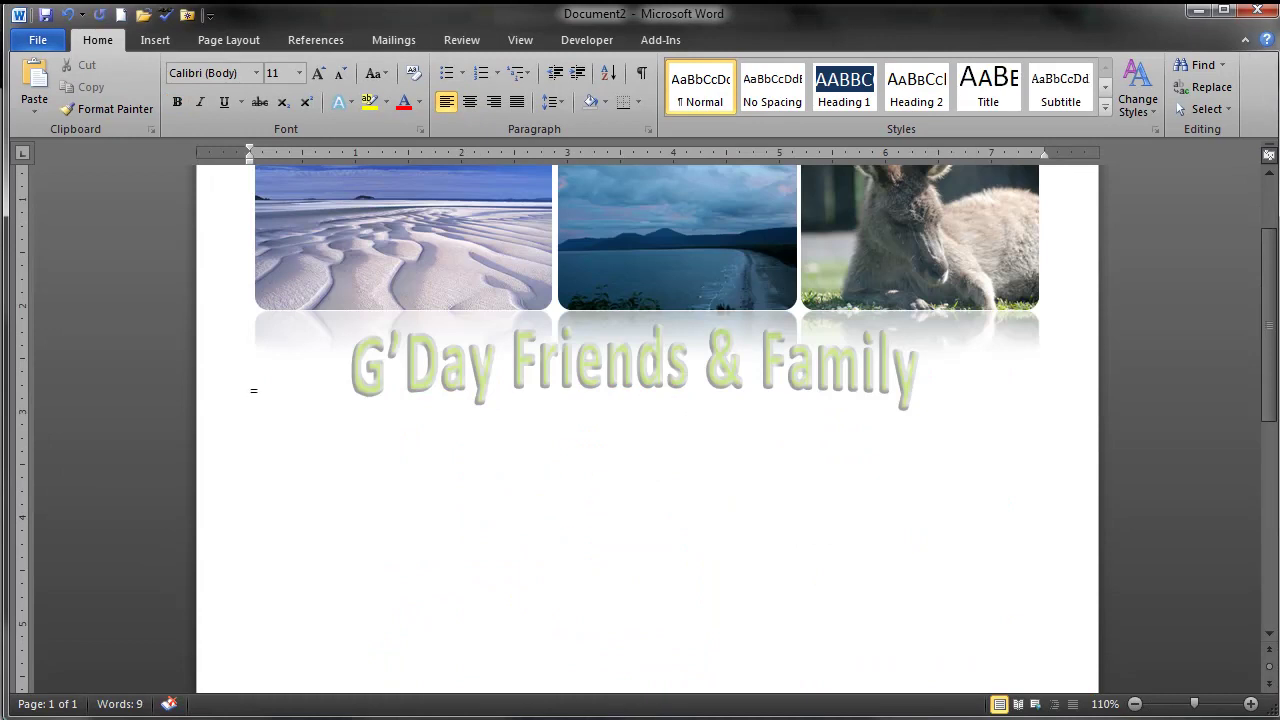
text(rand(4,4))
key(Return)
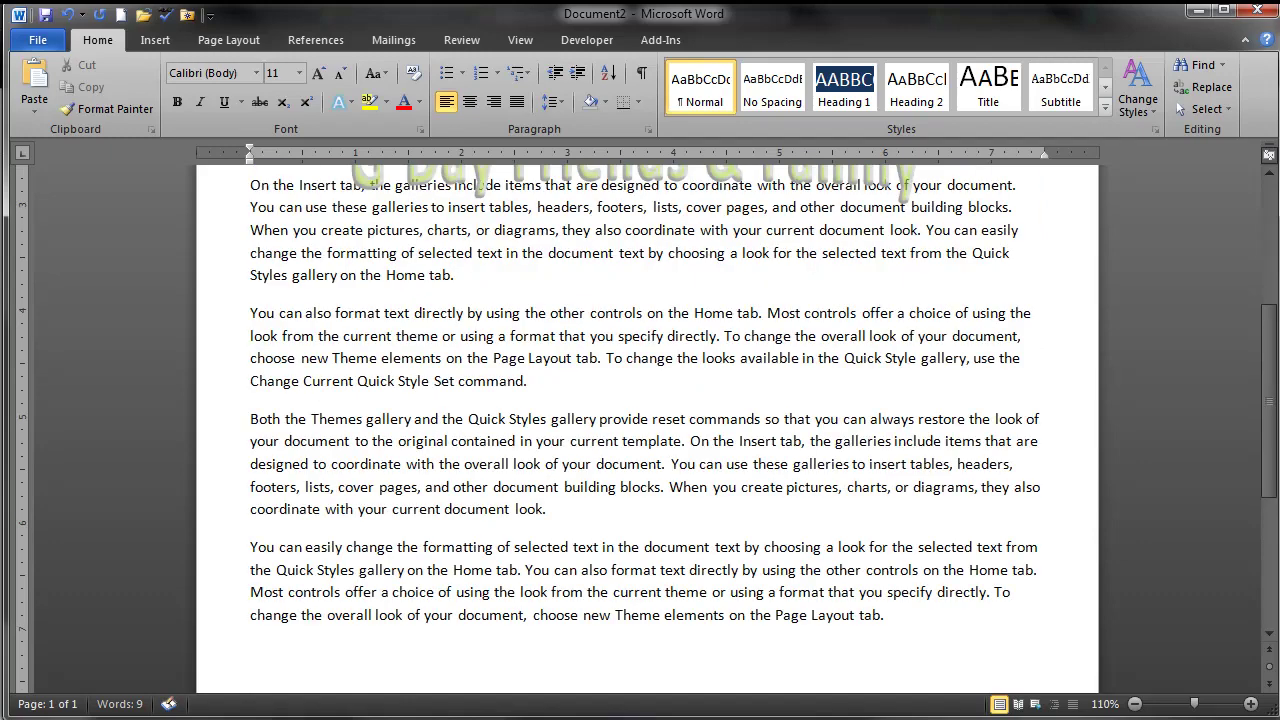
scroll(1000, 560, up, 3)
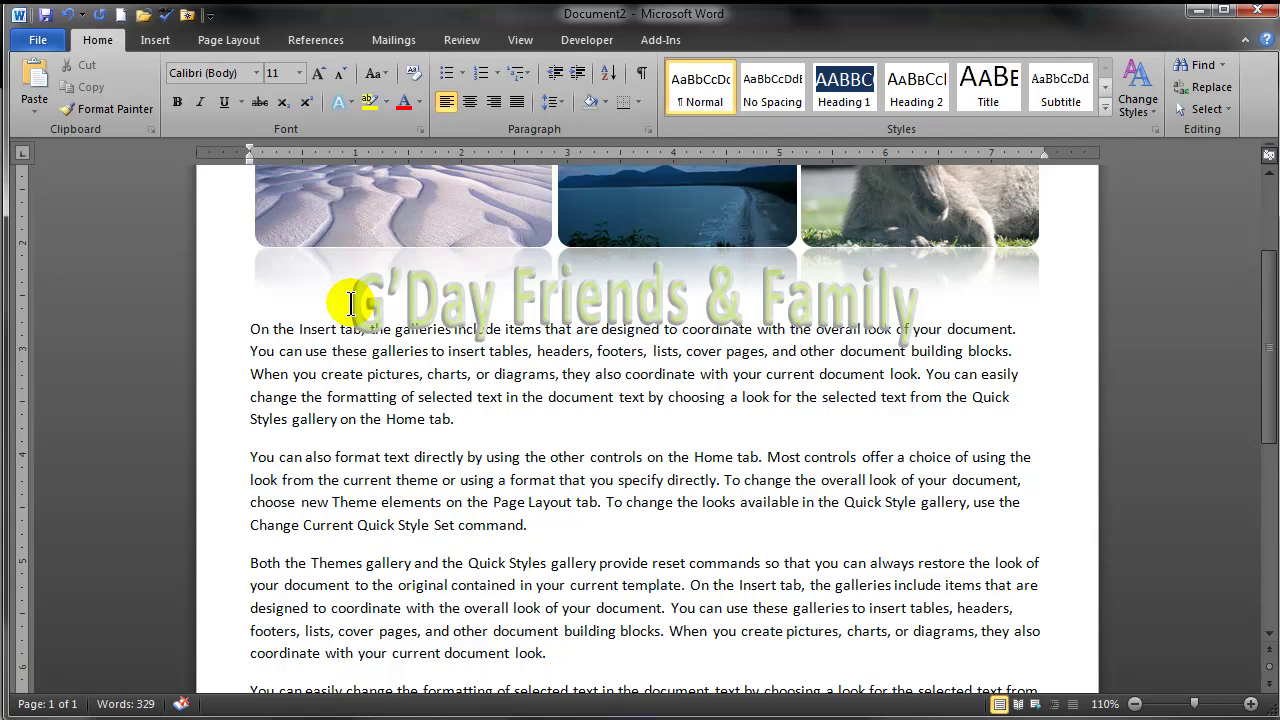
click(324, 397)
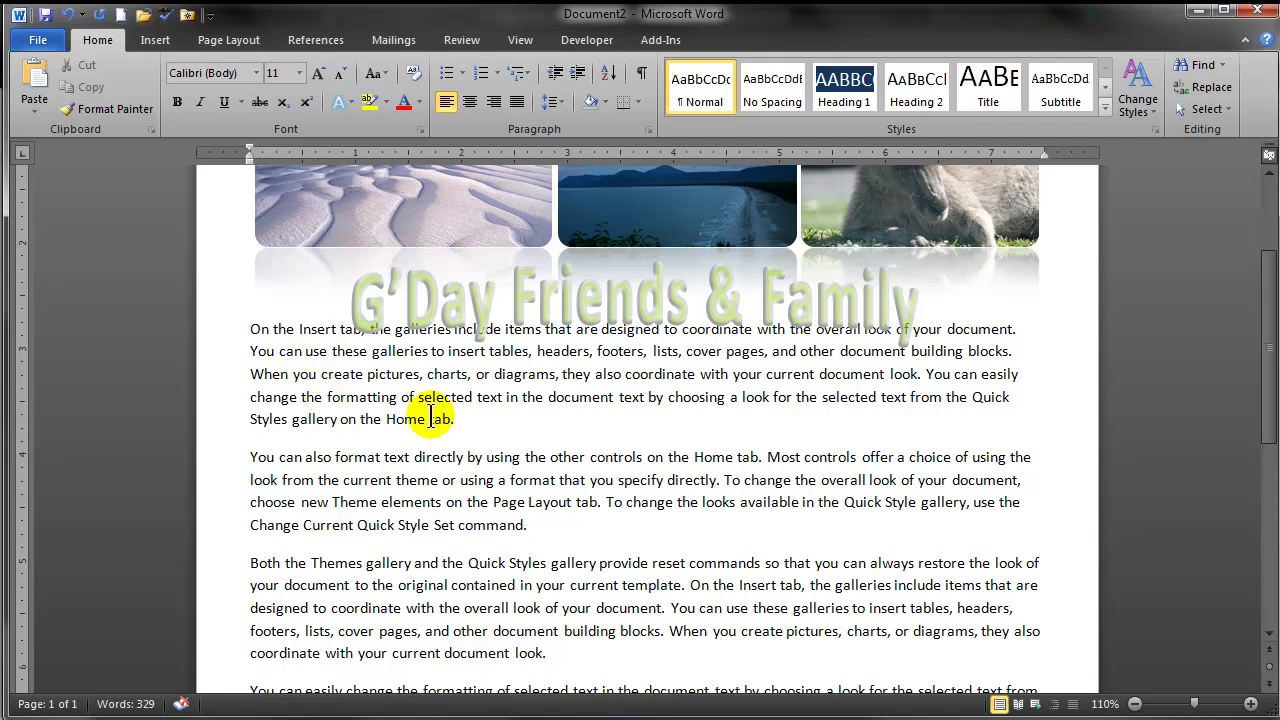
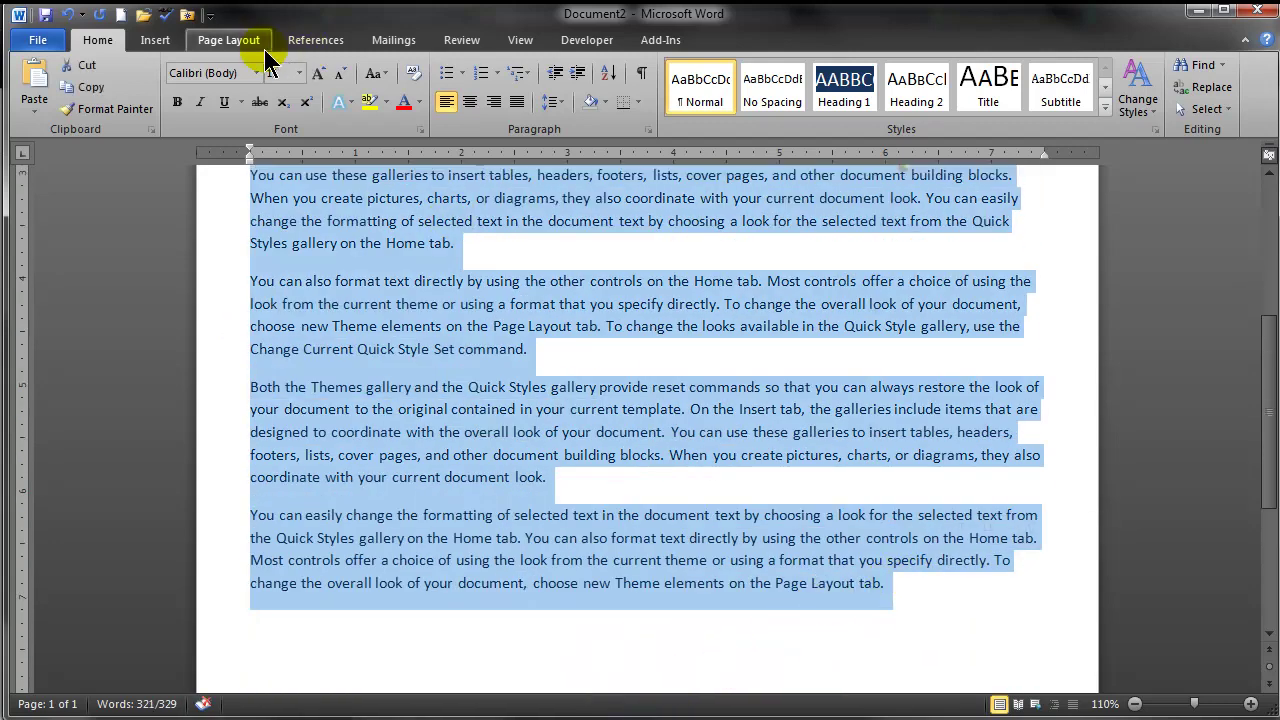
- Apply the Three column layout from Page Layout > Columns to the selected body text
click(252, 38)
click(312, 98)
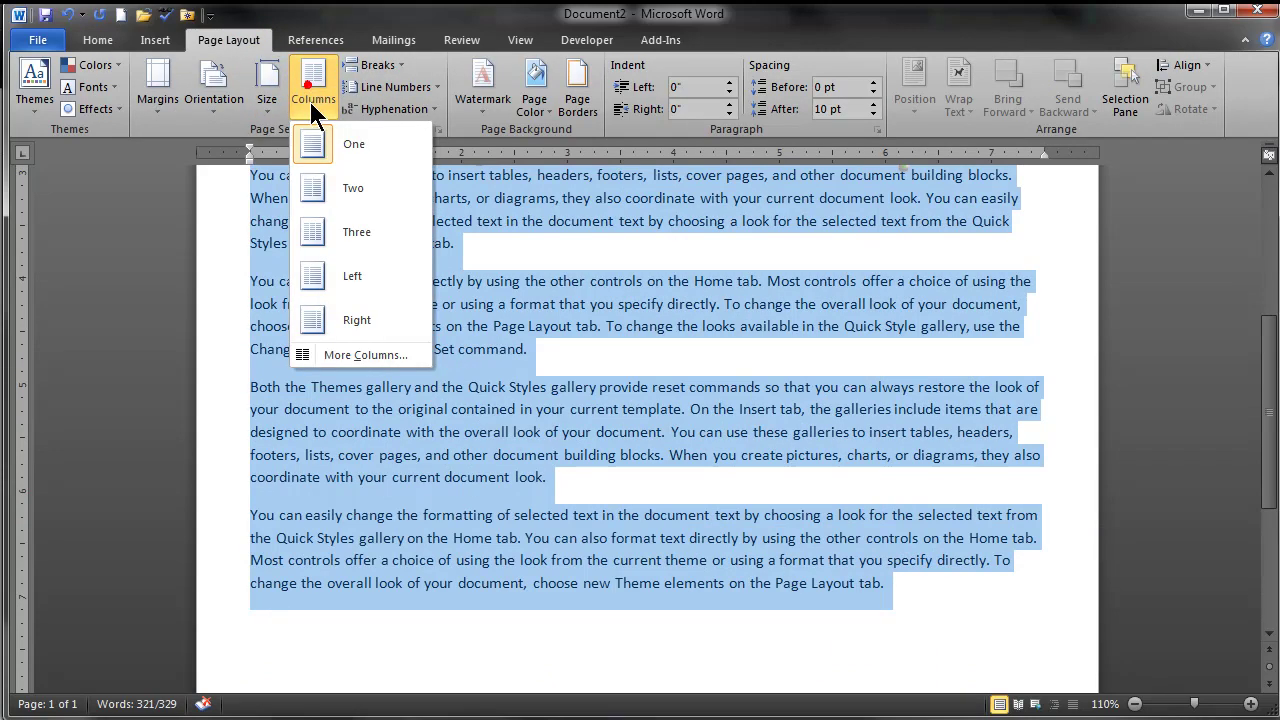
click(334, 229)
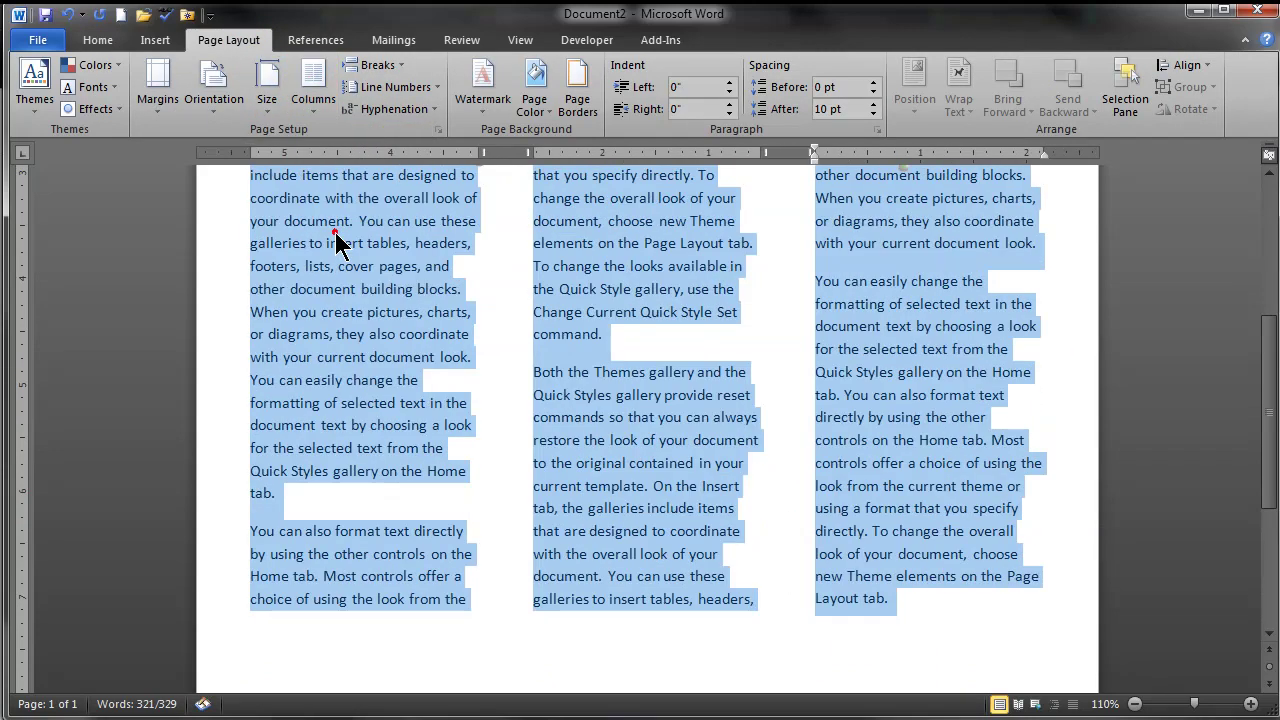
click(651, 529)
scroll(645, 525, up, 5)
scroll(645, 525, down, 4)
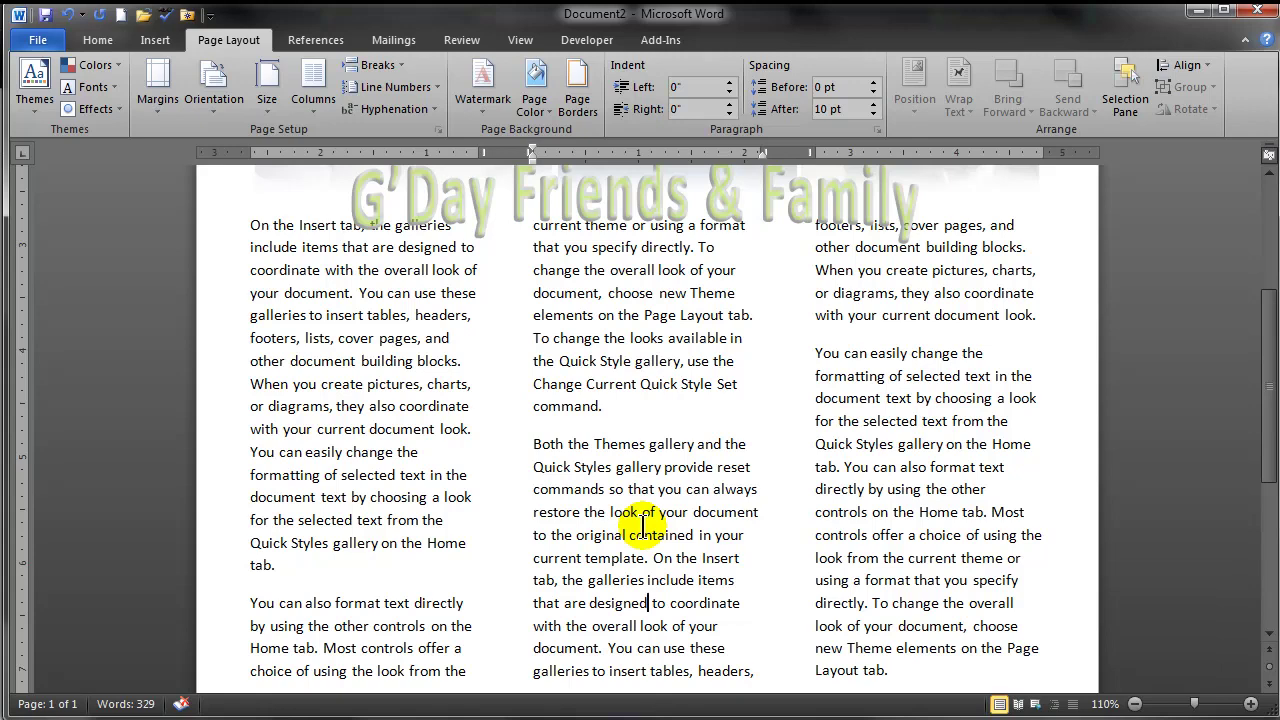
- Type 'Adventures' on a new line above 'You can easily' in column three and style it Heading 2
click(874, 335)
click(813, 348)
key(Return)
key(Up)
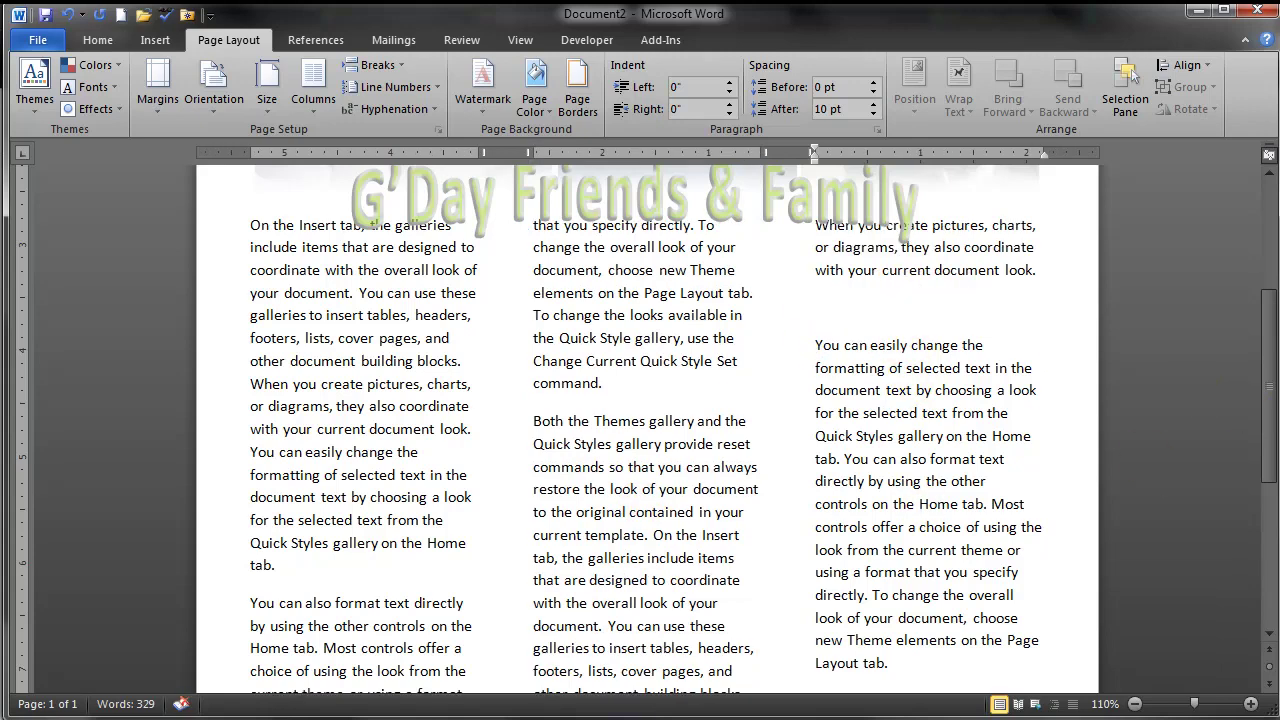
text(Adventures)
click(797, 307)
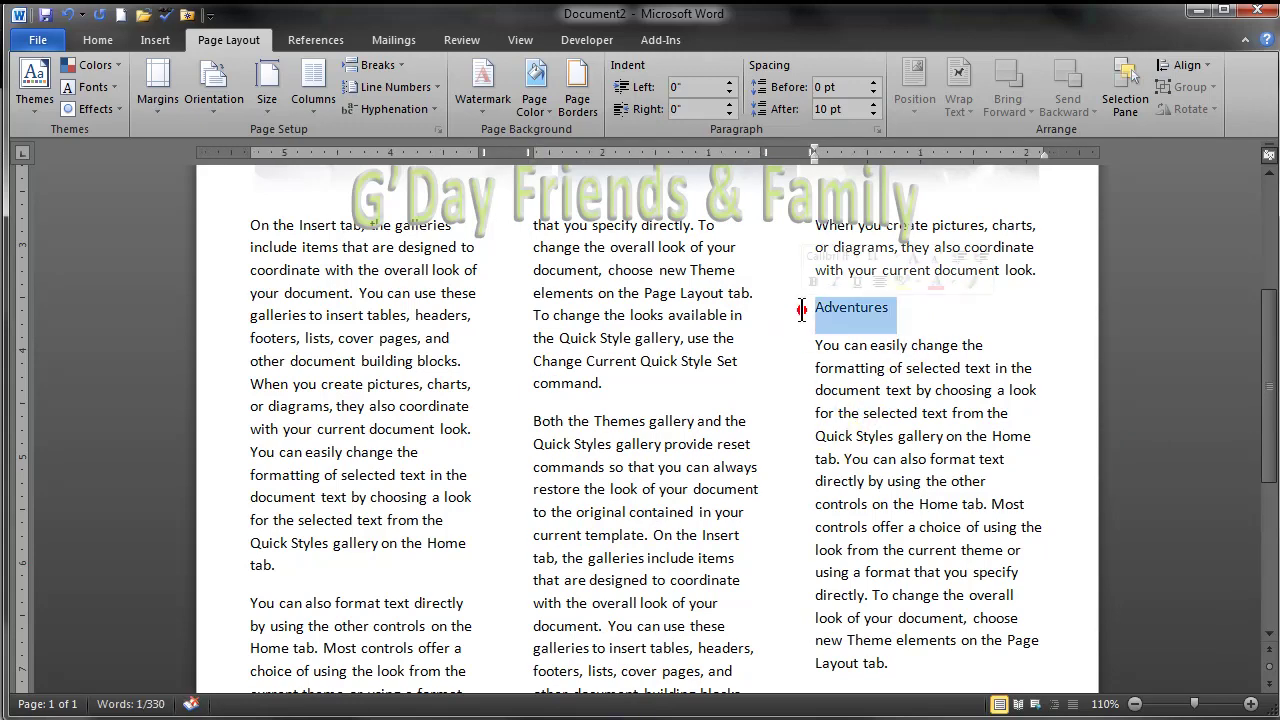
click(96, 41)
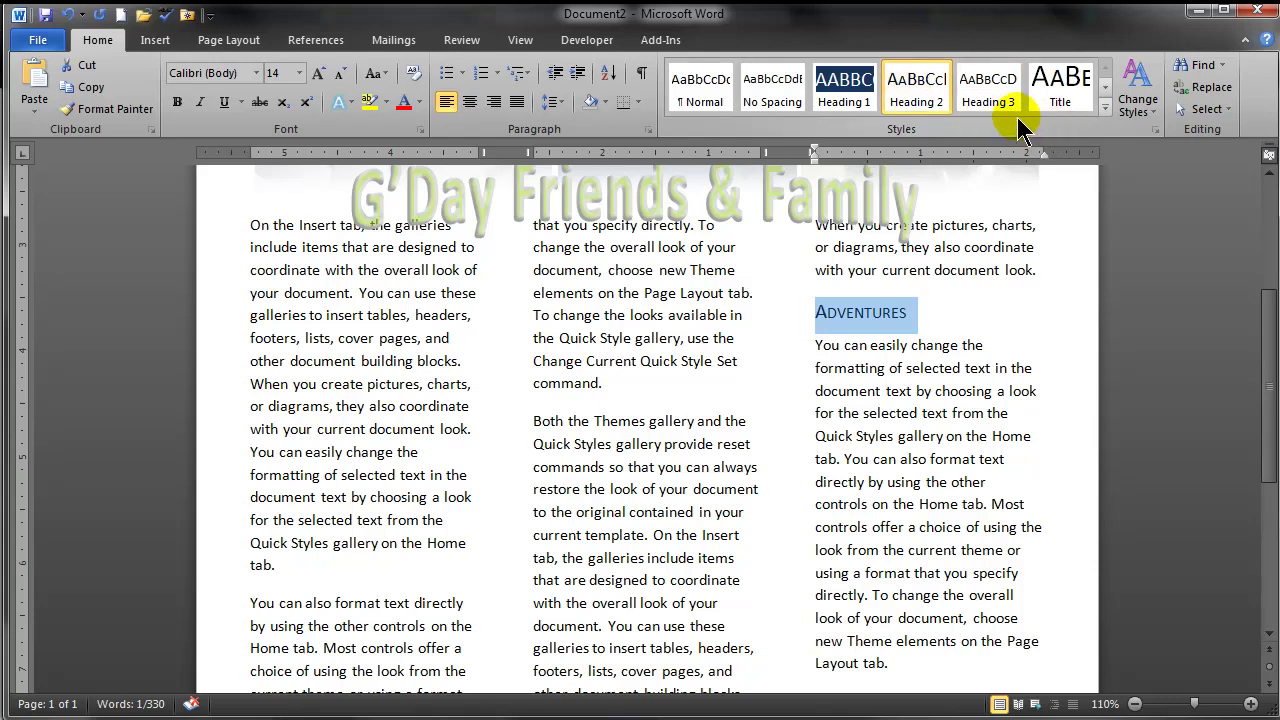
- Modify the Heading 2 style definition to bold, underlined text in orange font colour
click(1156, 131)
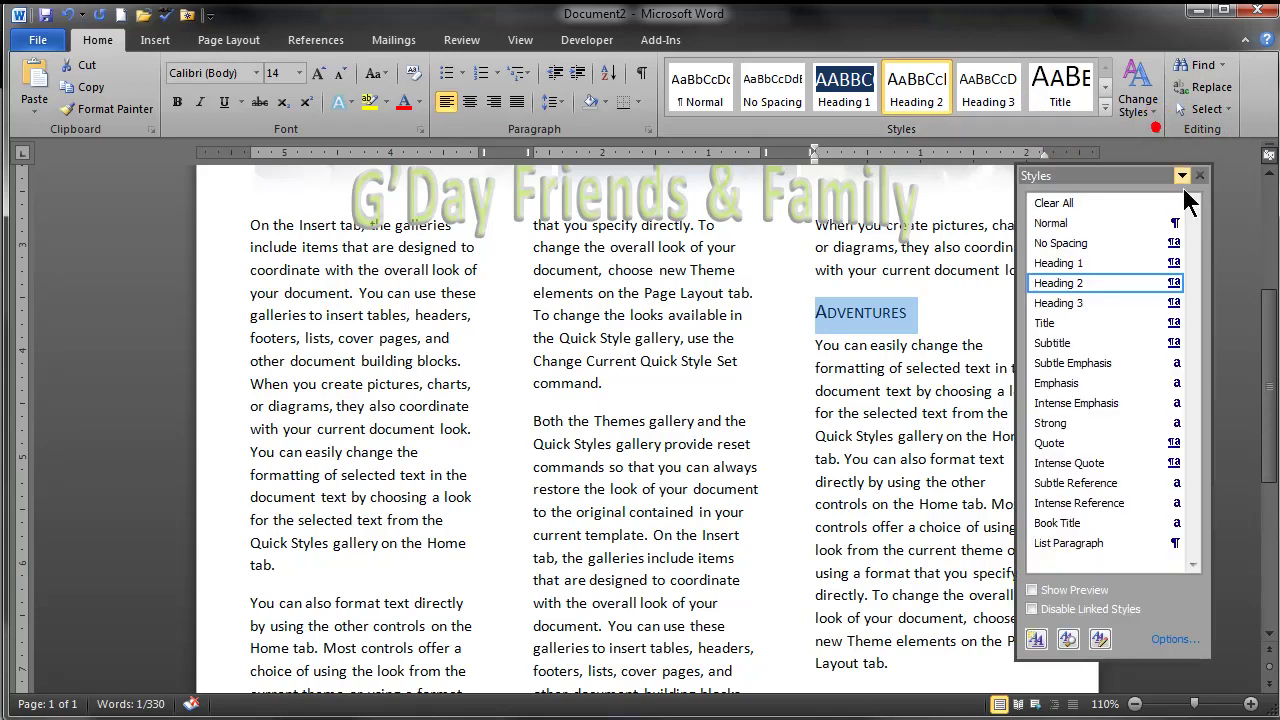
click(1174, 286)
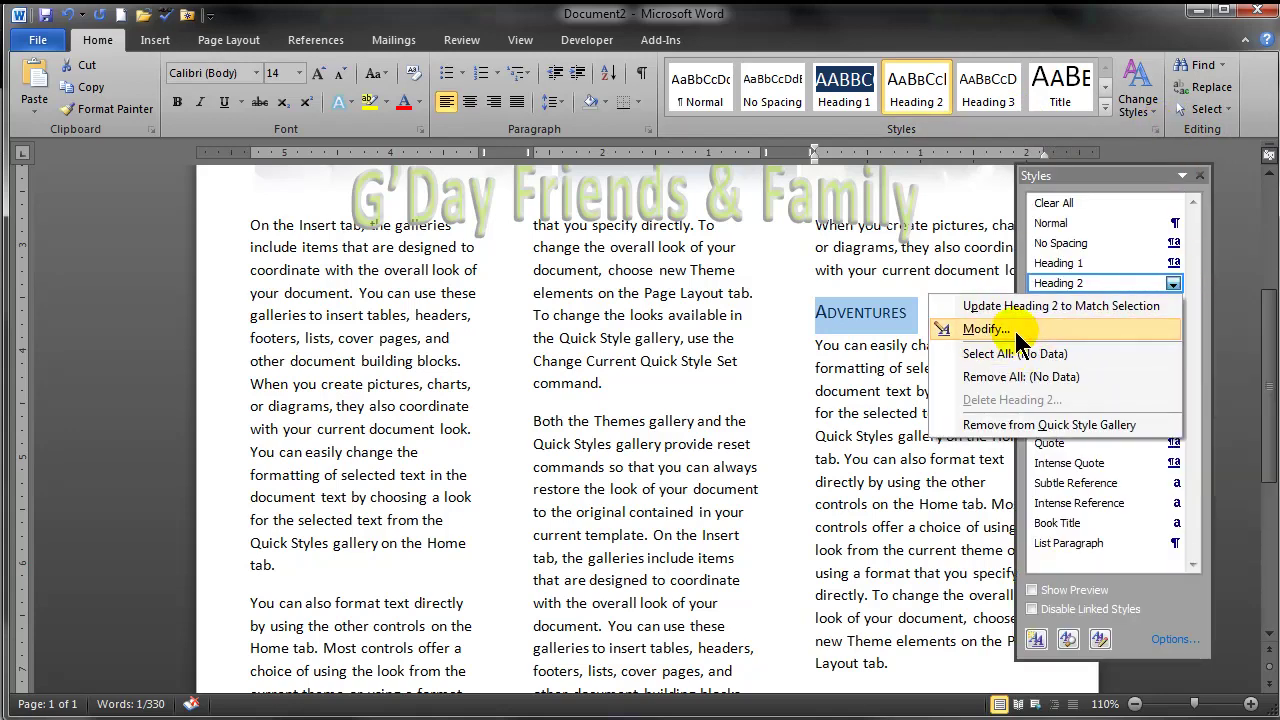
click(975, 334)
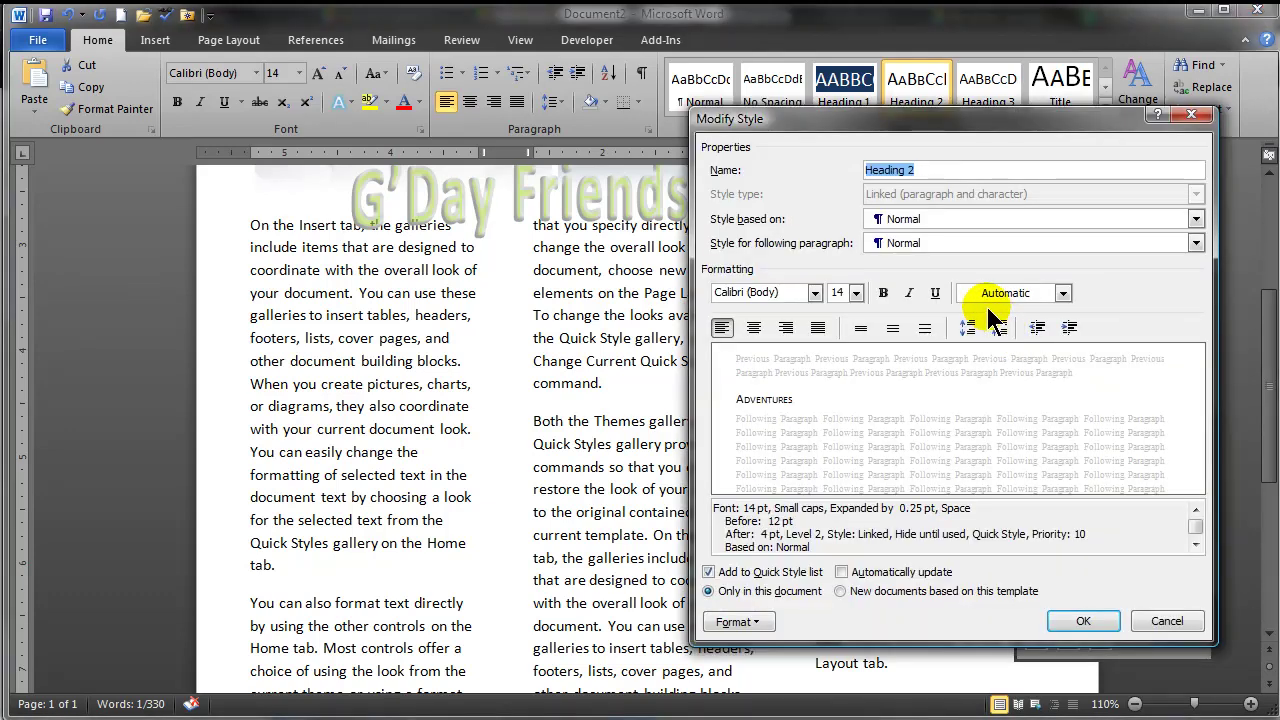
click(877, 292)
click(935, 293)
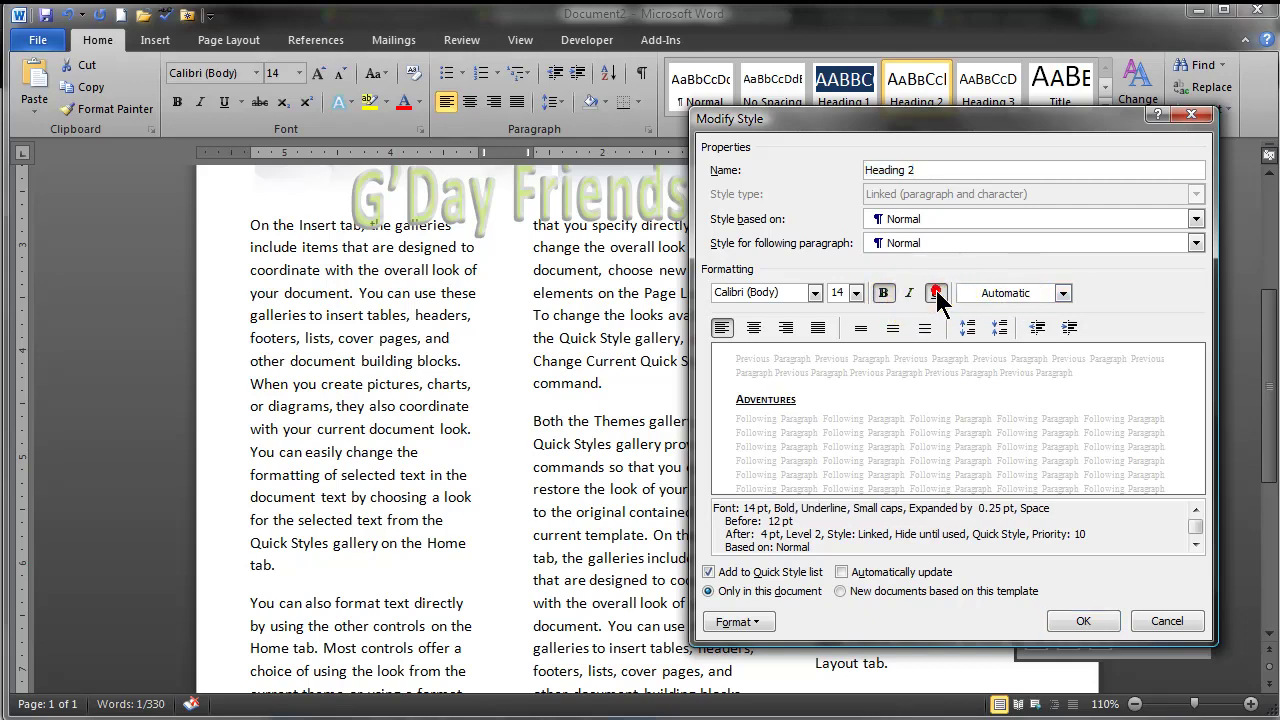
click(1062, 293)
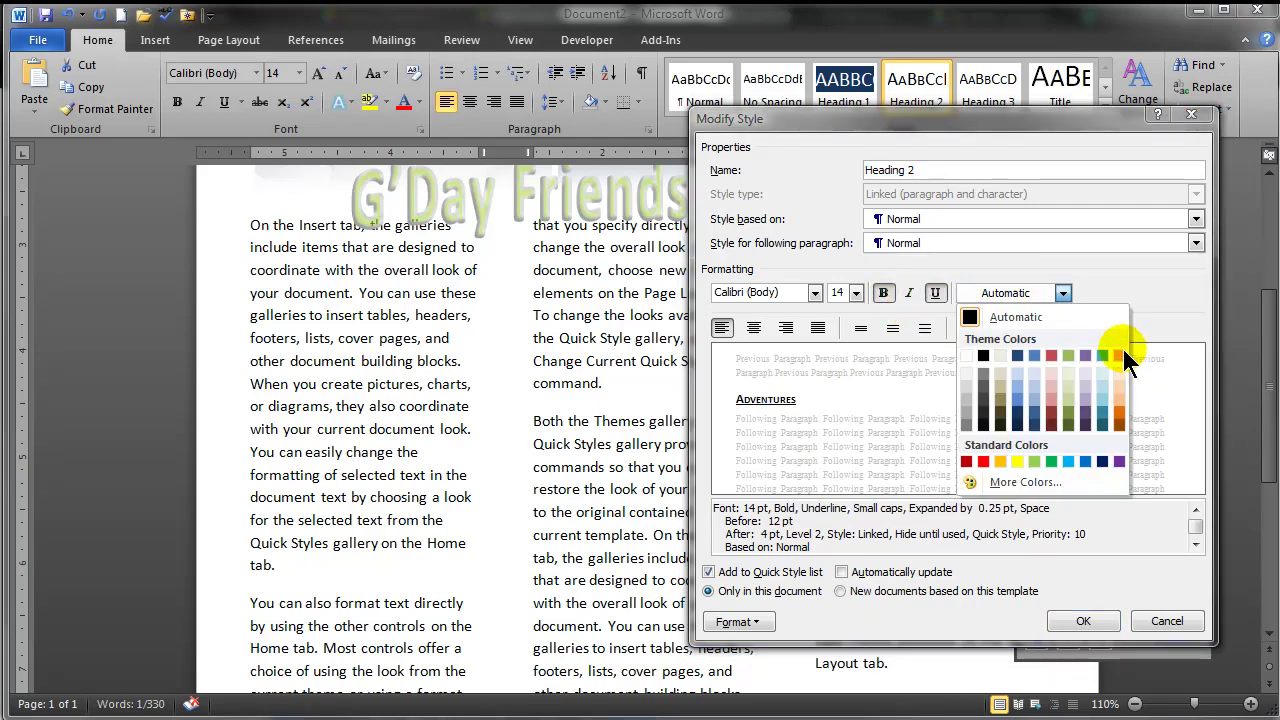
click(1097, 622)
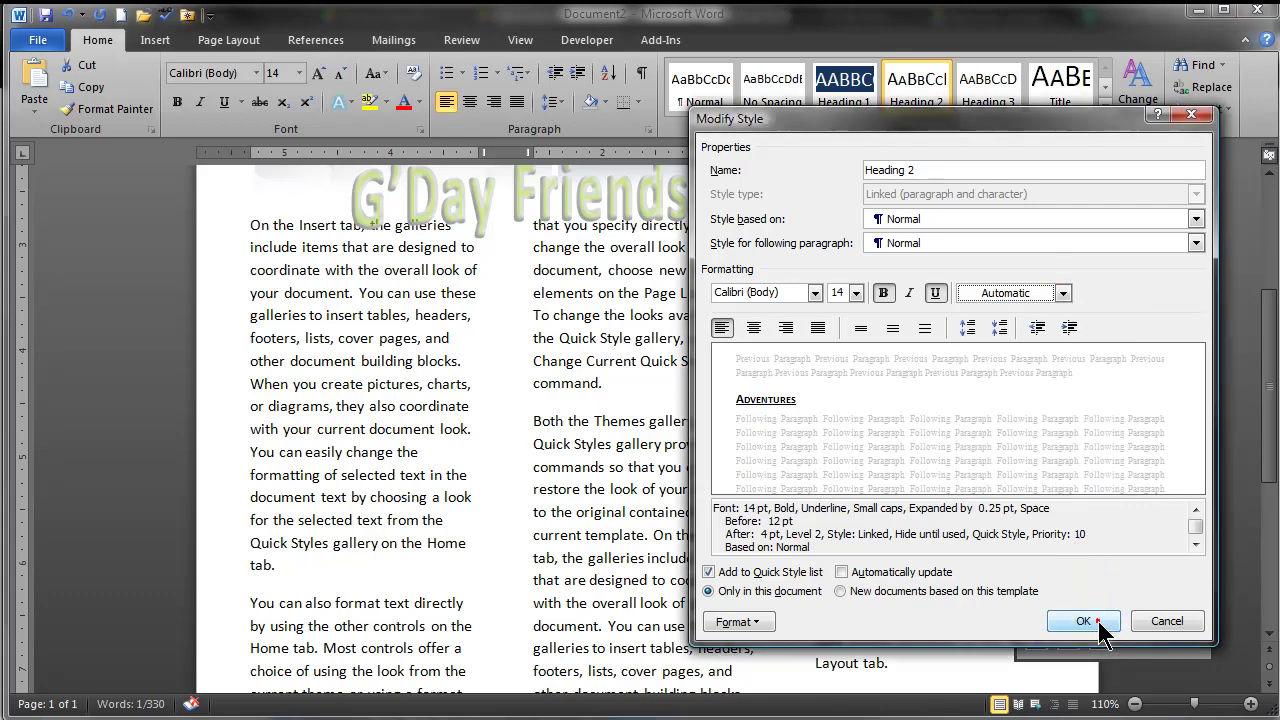
click(1064, 294)
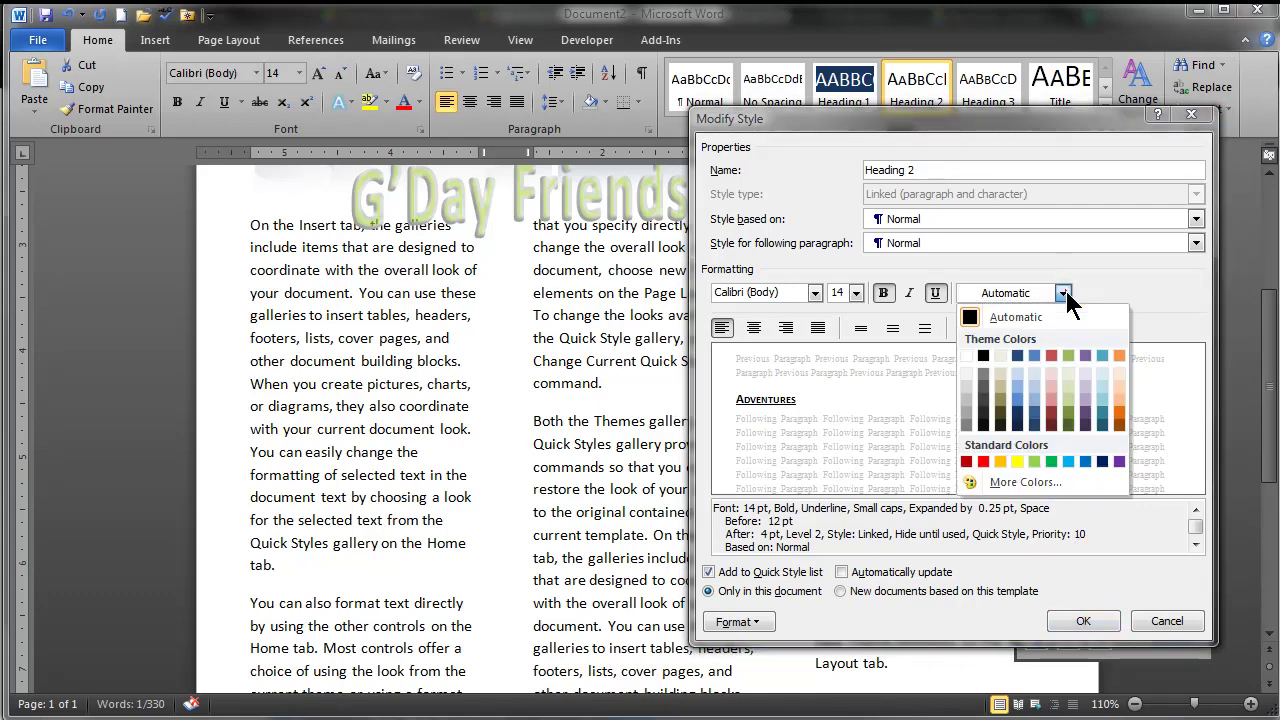
click(1119, 413)
click(1083, 621)
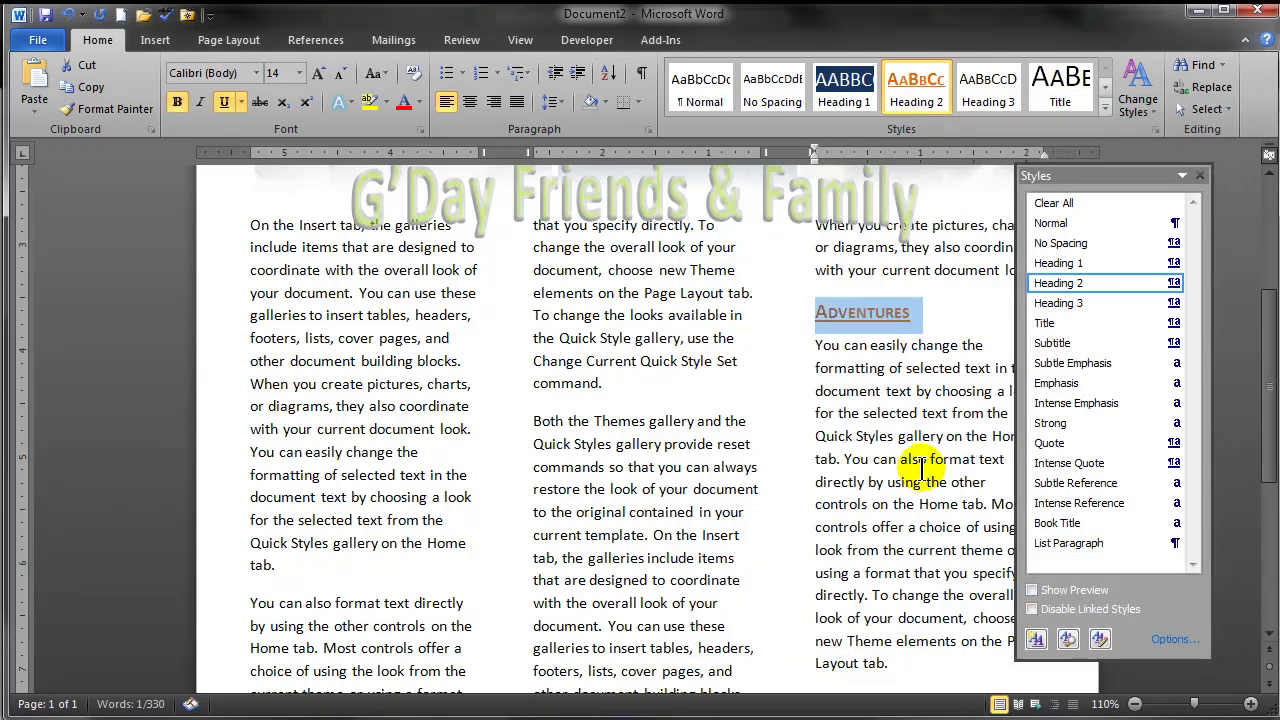
click(920, 468)
click(1200, 176)
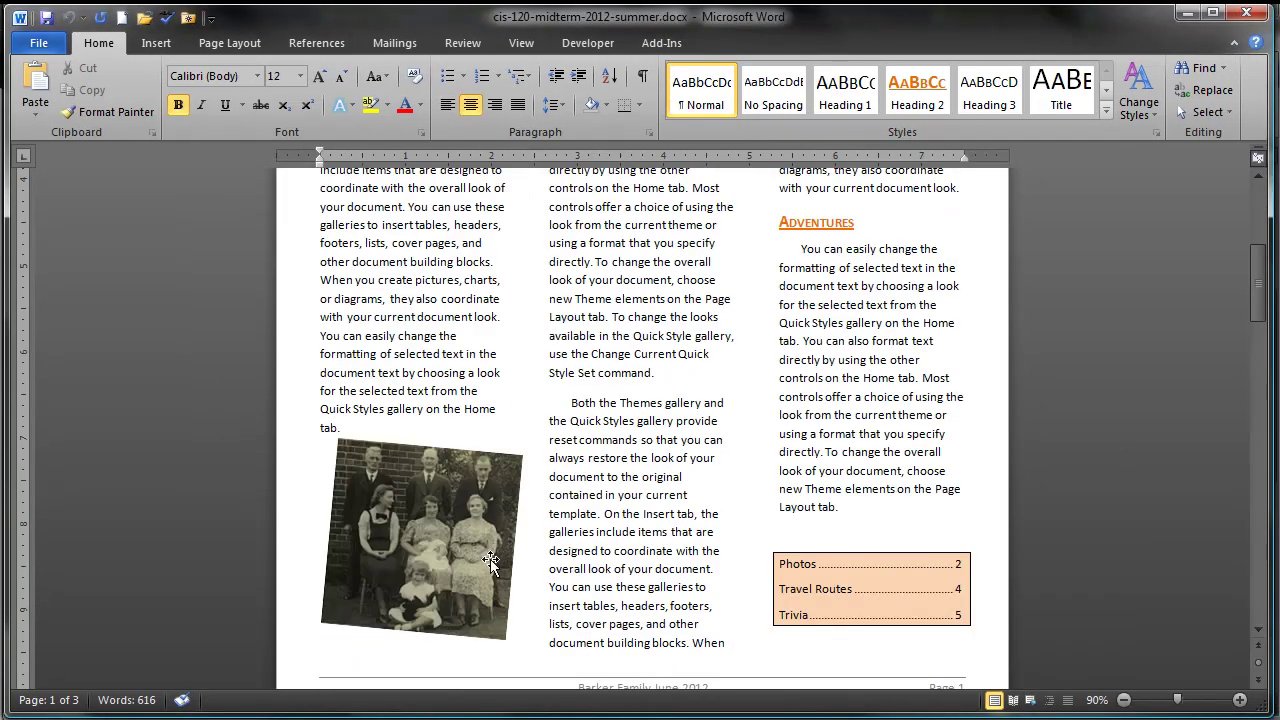
scroll(800, 480, up, 4)
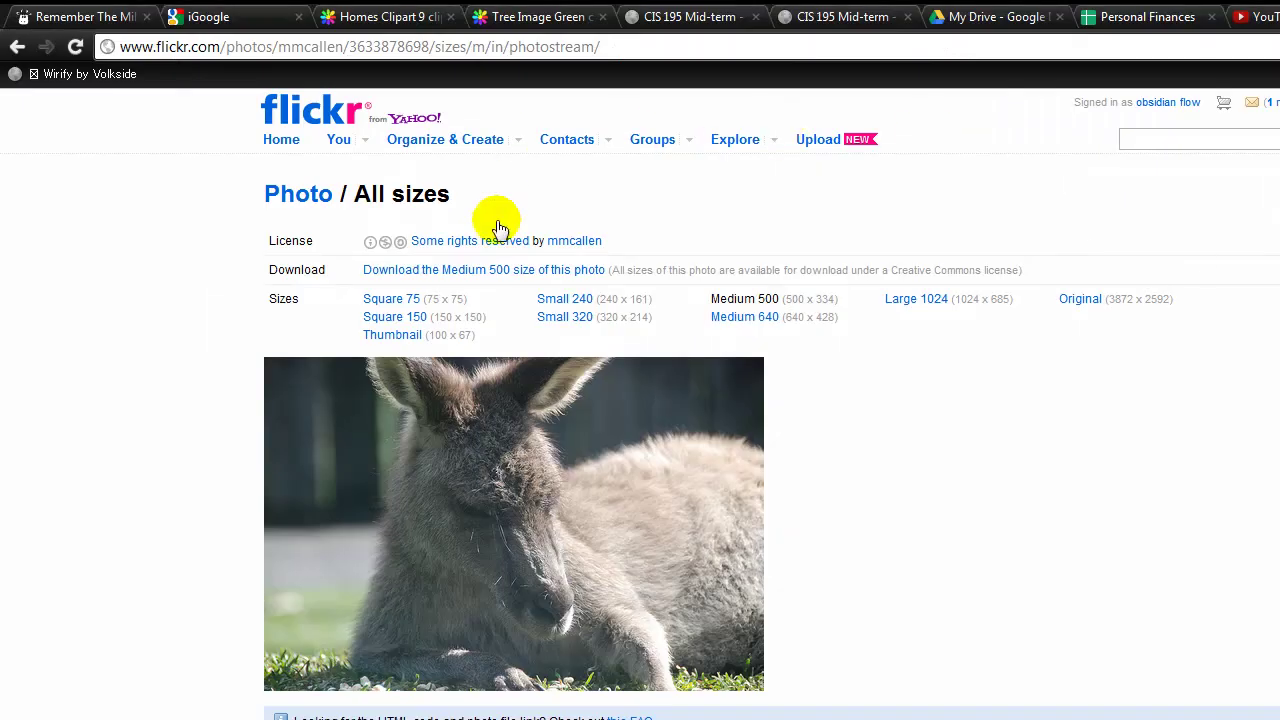
- Go back twice to the austrailia search results, then open a new tab and type 'flic'
click(18, 47)
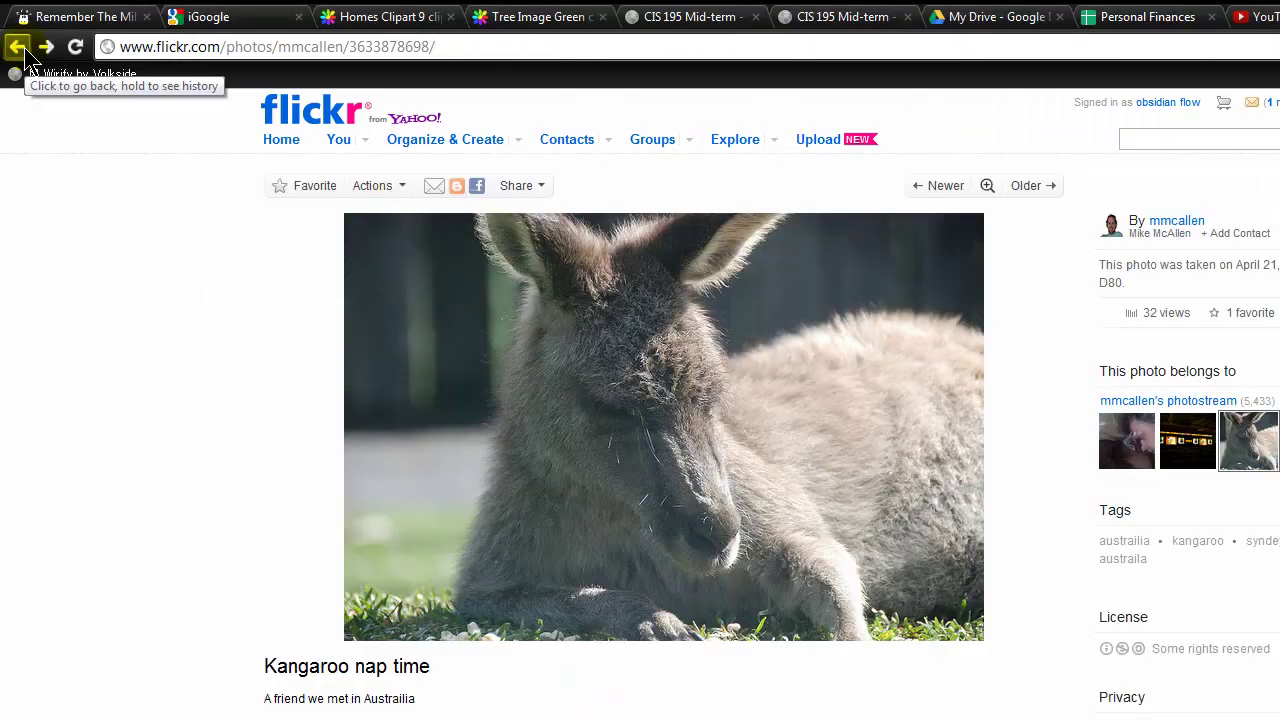
click(22, 50)
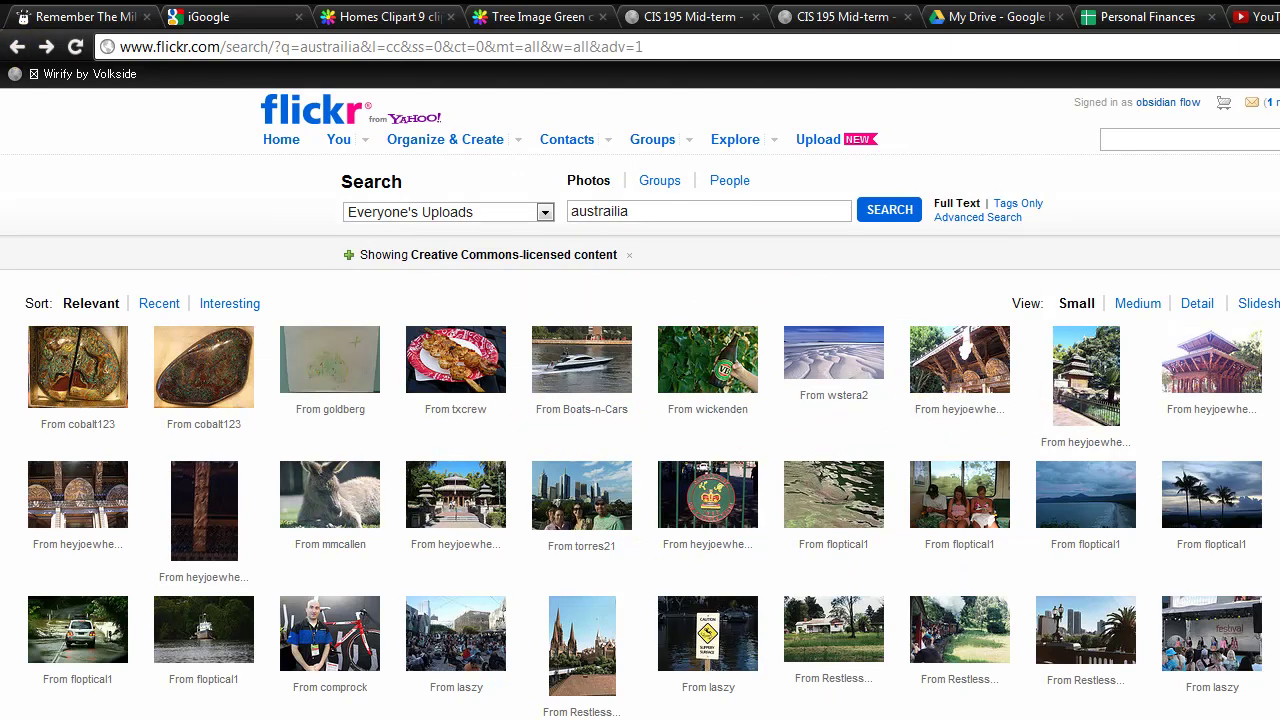
right_click(1199, 371)
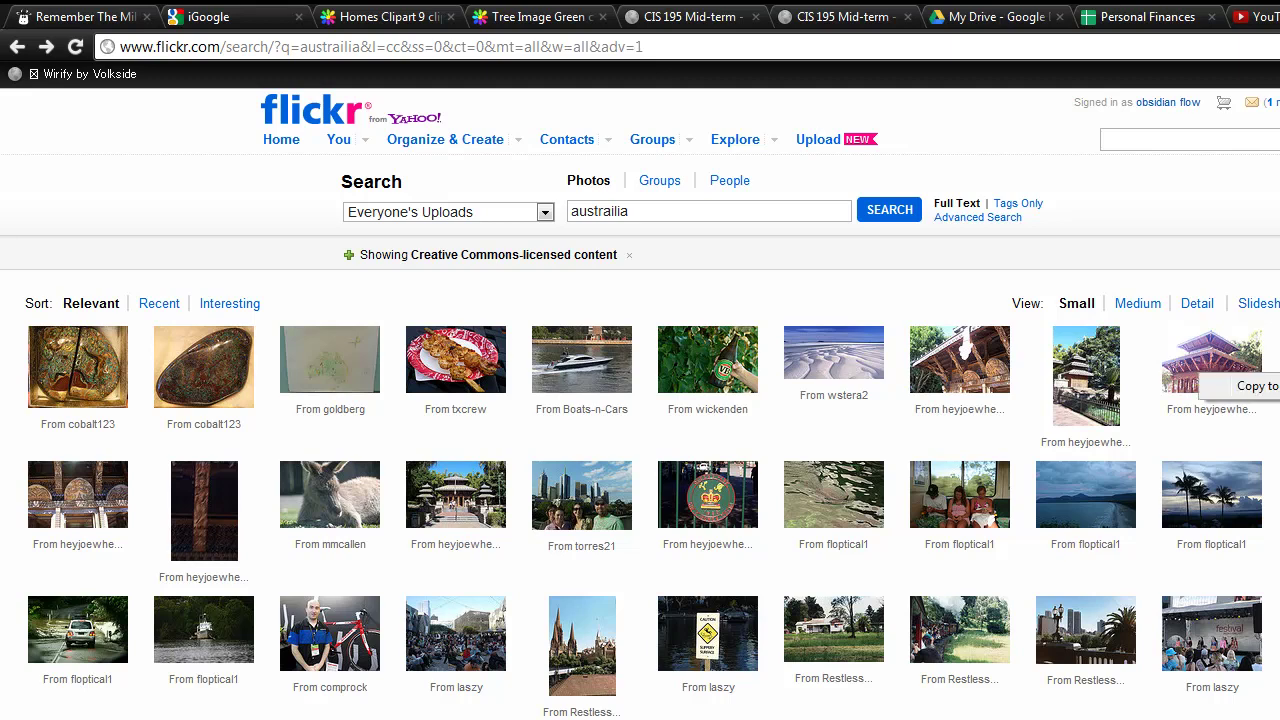
key(Escape)
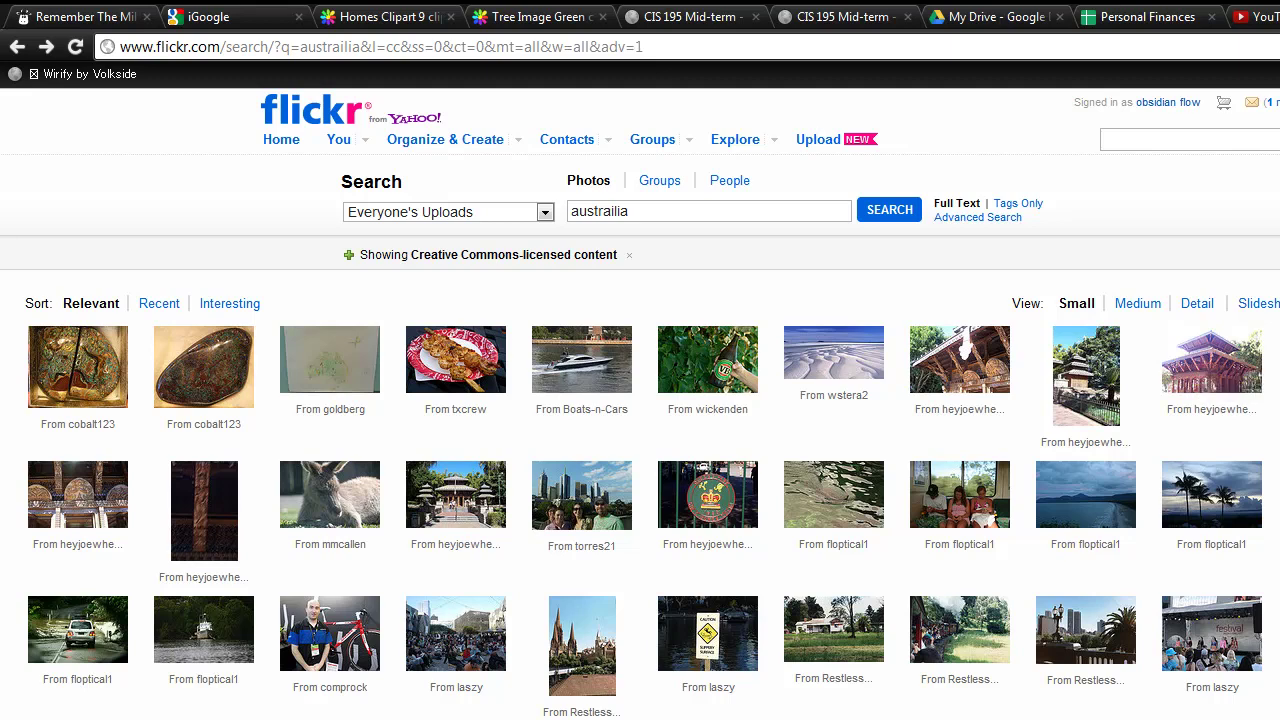
key(ctrl+t)
text(flic)
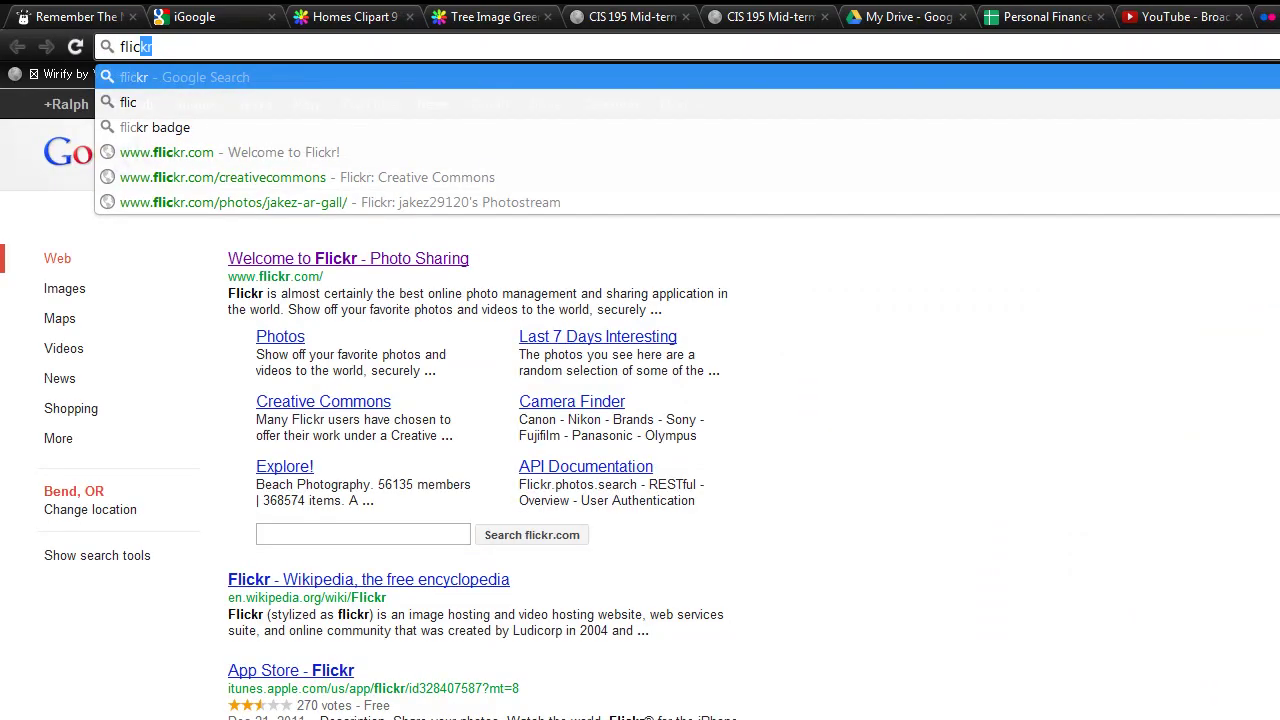
- Open the Flickr Creative Commons page from the address suggestions and search for 'family'
key(Down)
key(Down)
key(Down)
key(Down)
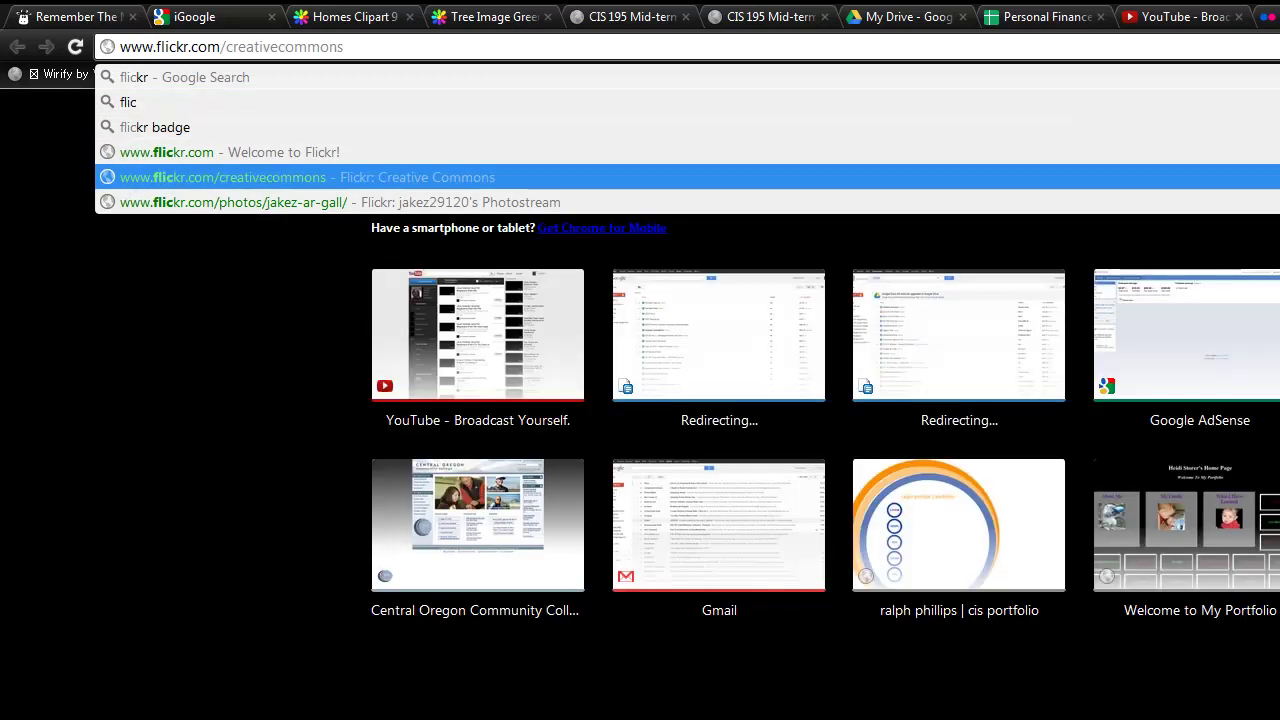
key(Return)
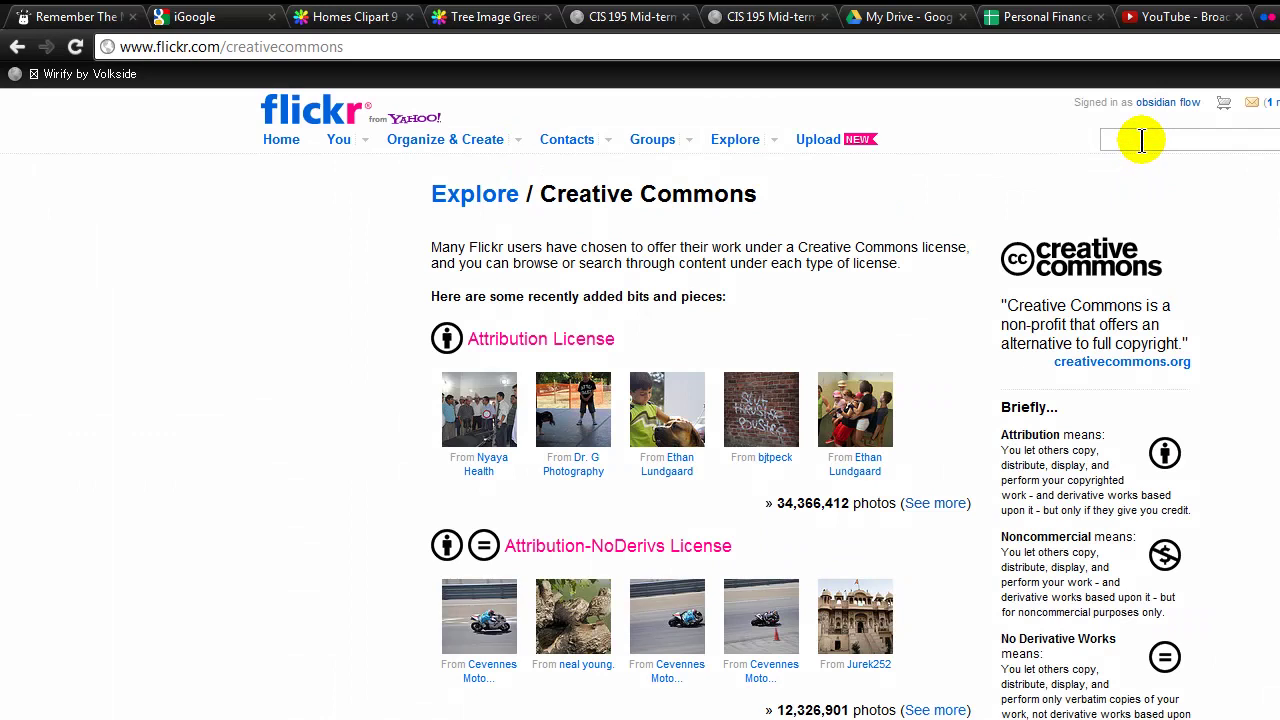
click(1141, 140)
text(family)
key(Return)
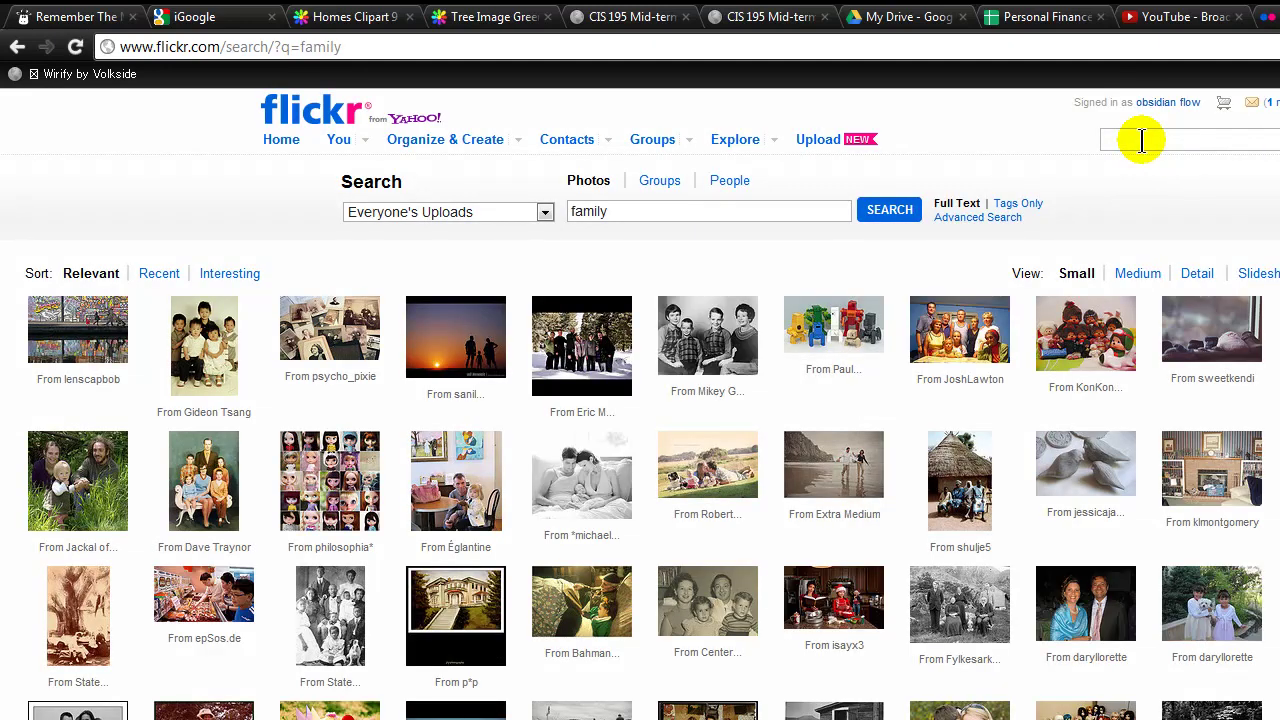
- Rerun the 'family' search on Advanced Search with only Creative Commons-licensed content ticked
double_click(957, 222)
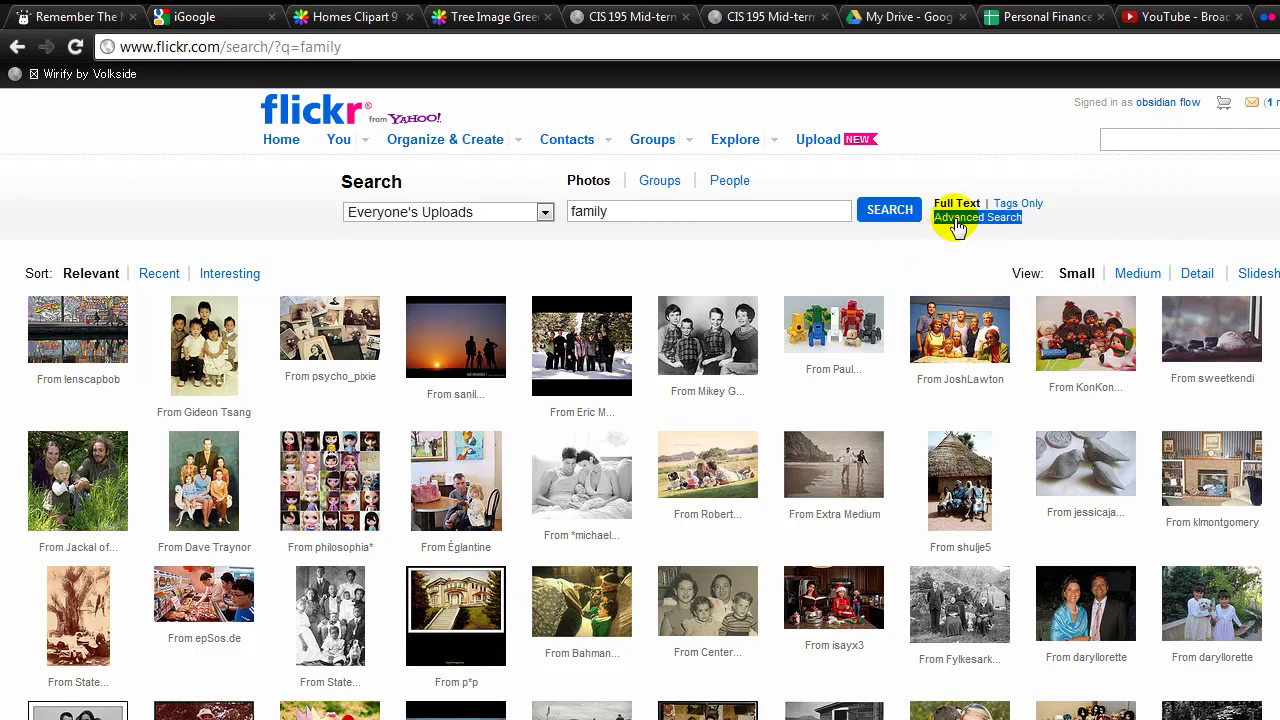
click(545, 212)
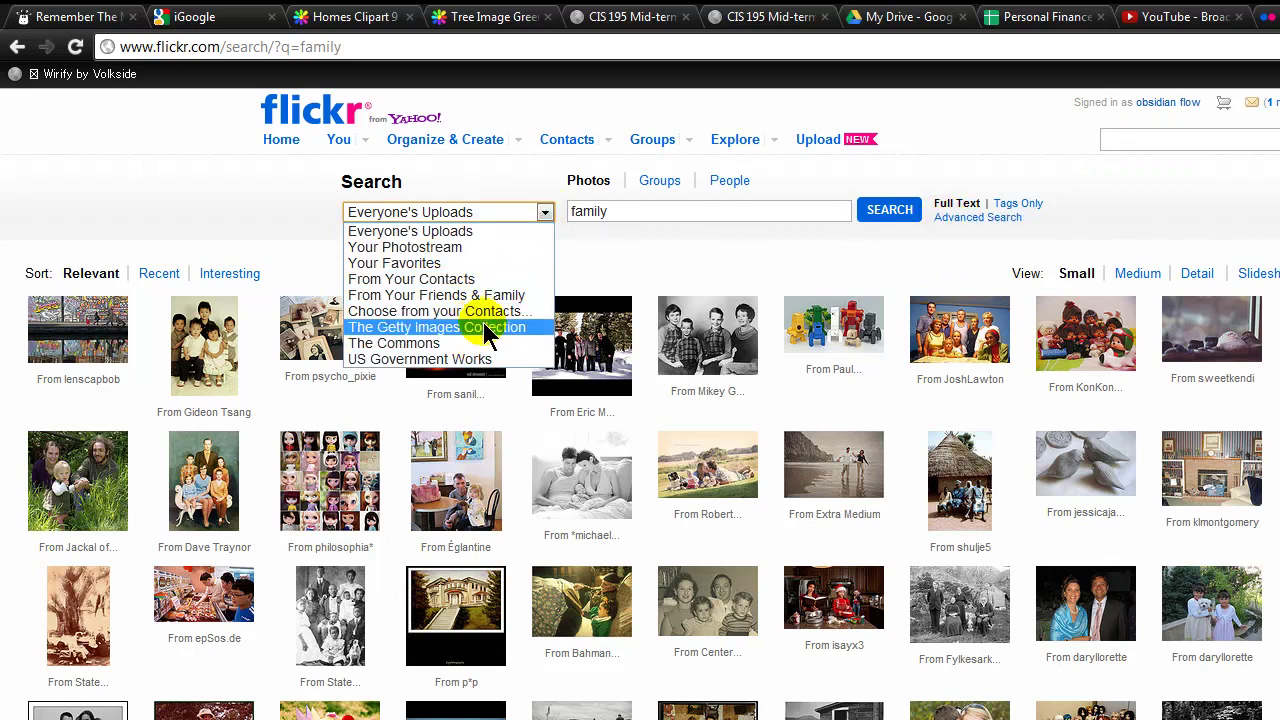
click(965, 220)
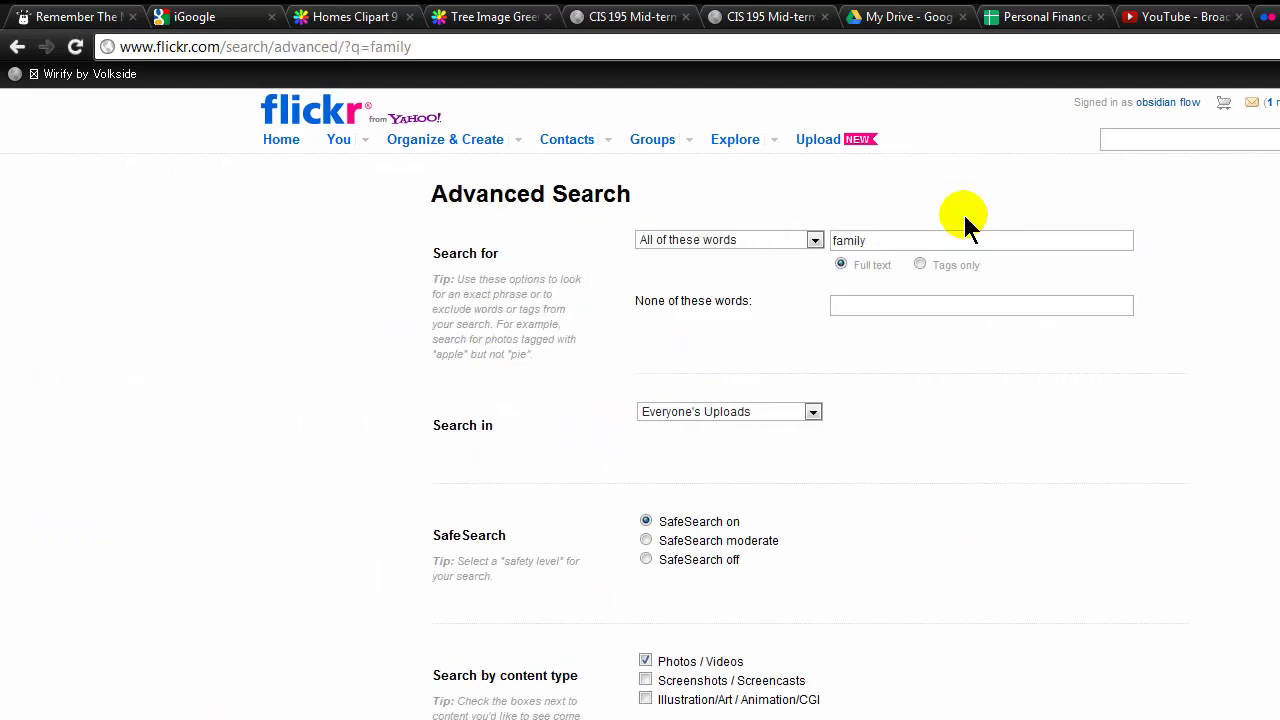
scroll(886, 529, down, 5)
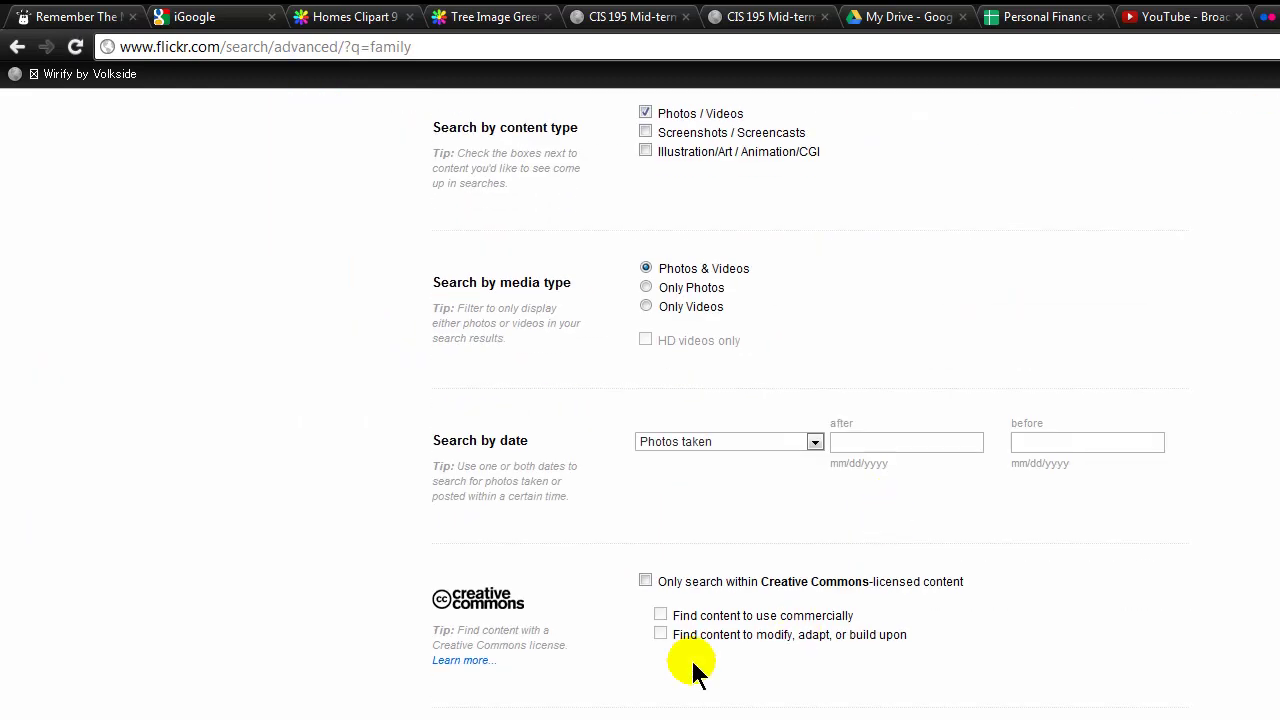
click(645, 583)
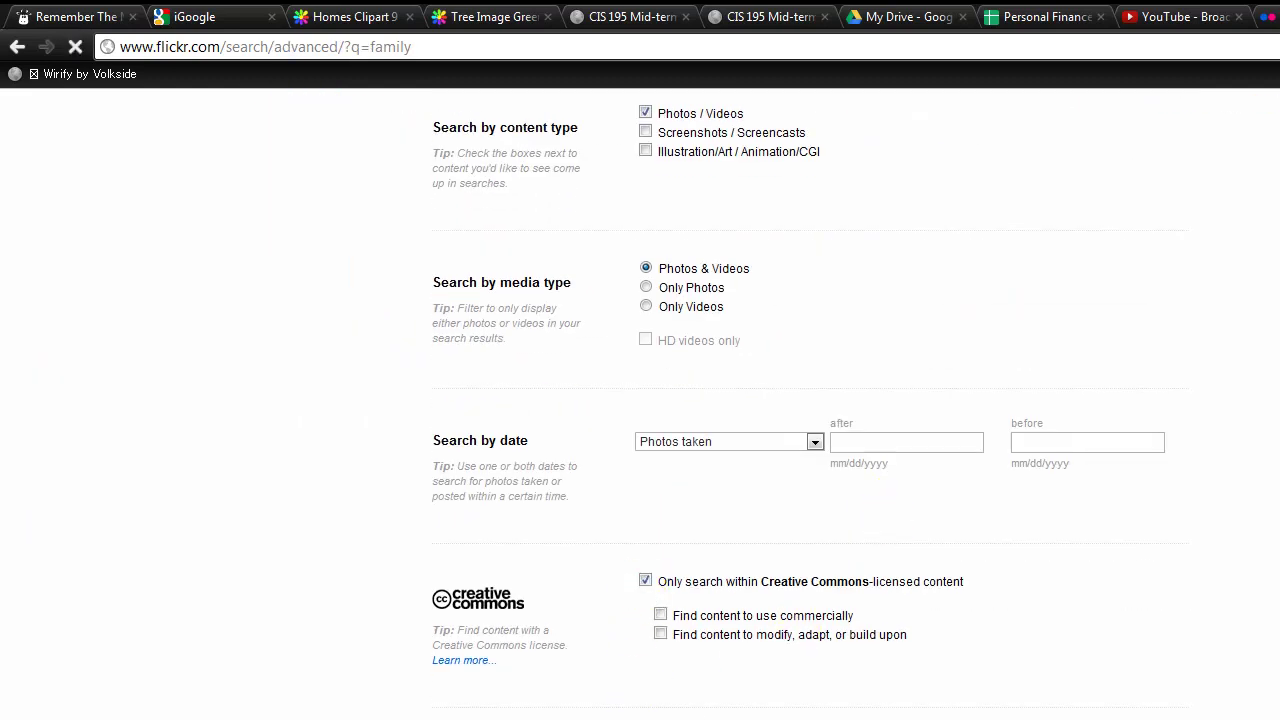
click(656, 713)
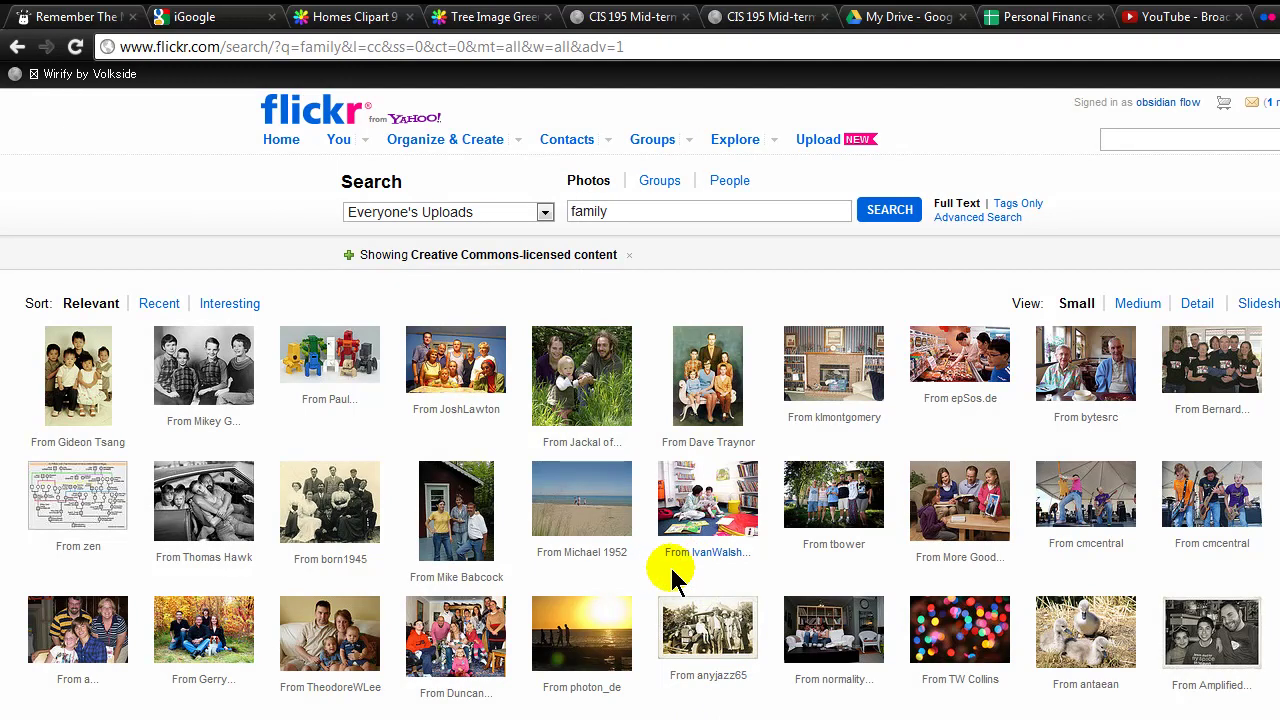
- Open the Family Portrait photo and copy its Medium 500 size image
click(207, 378)
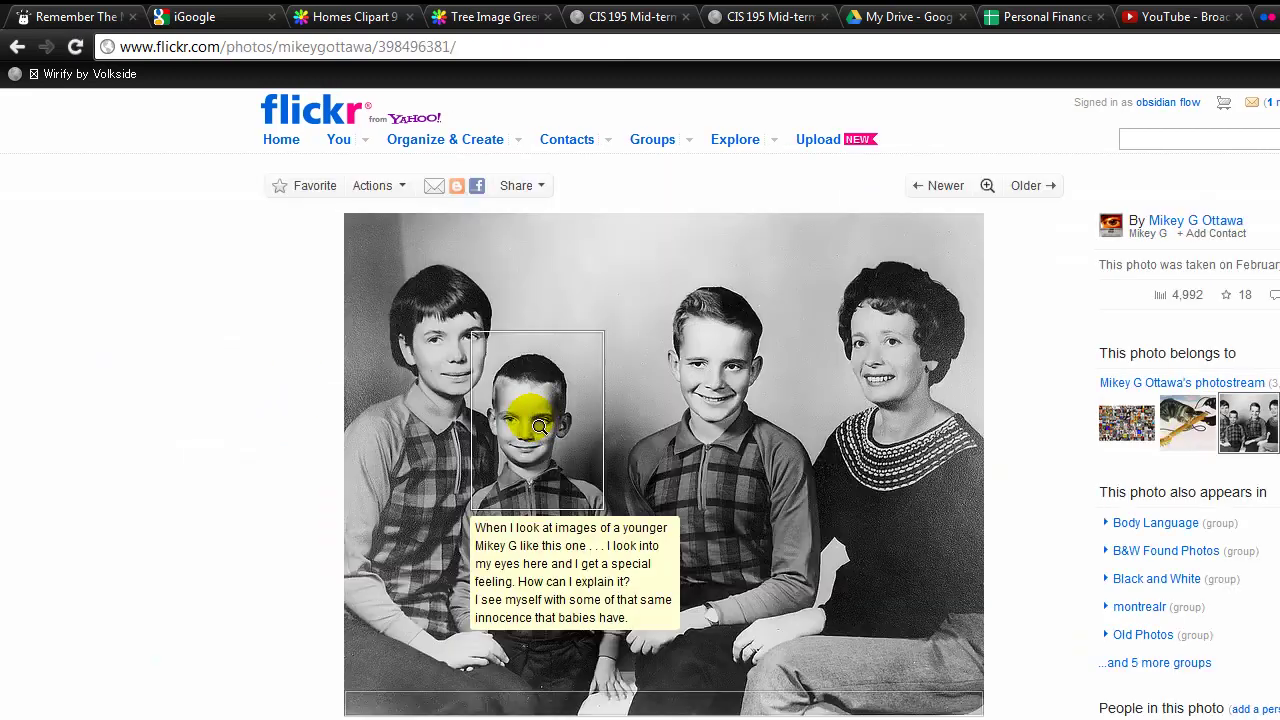
mouse_move(545, 428)
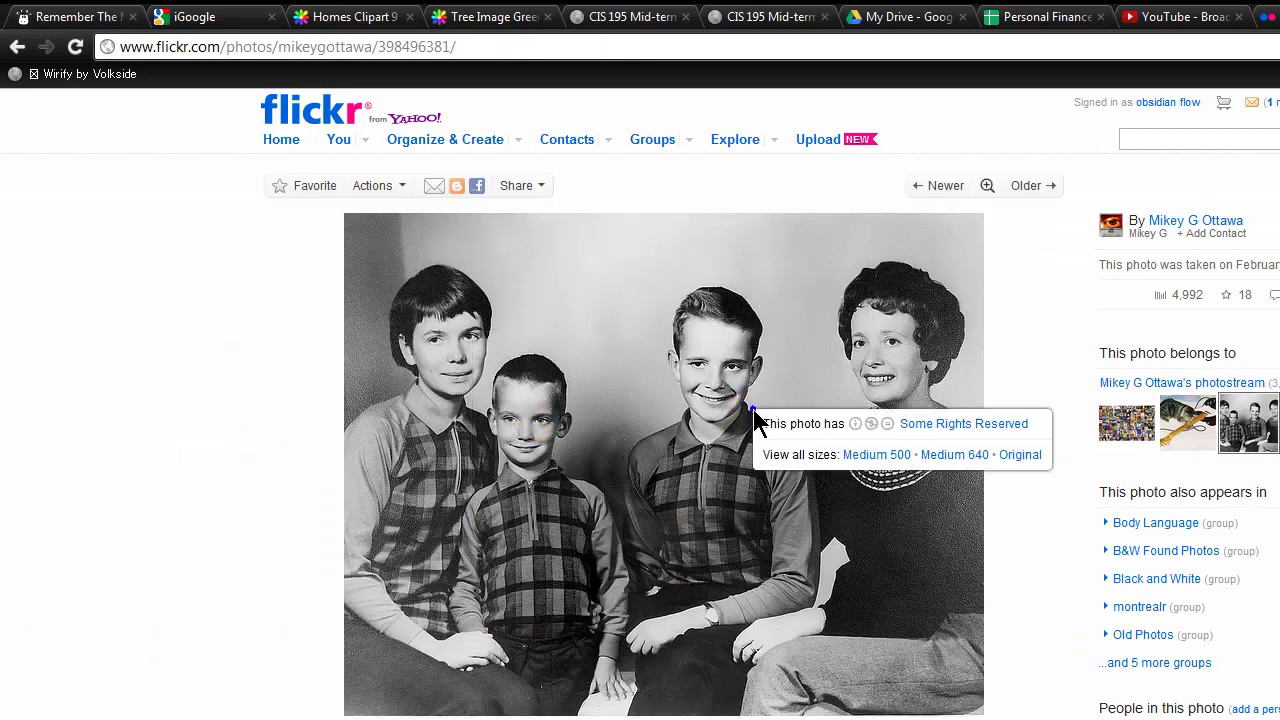
click(877, 455)
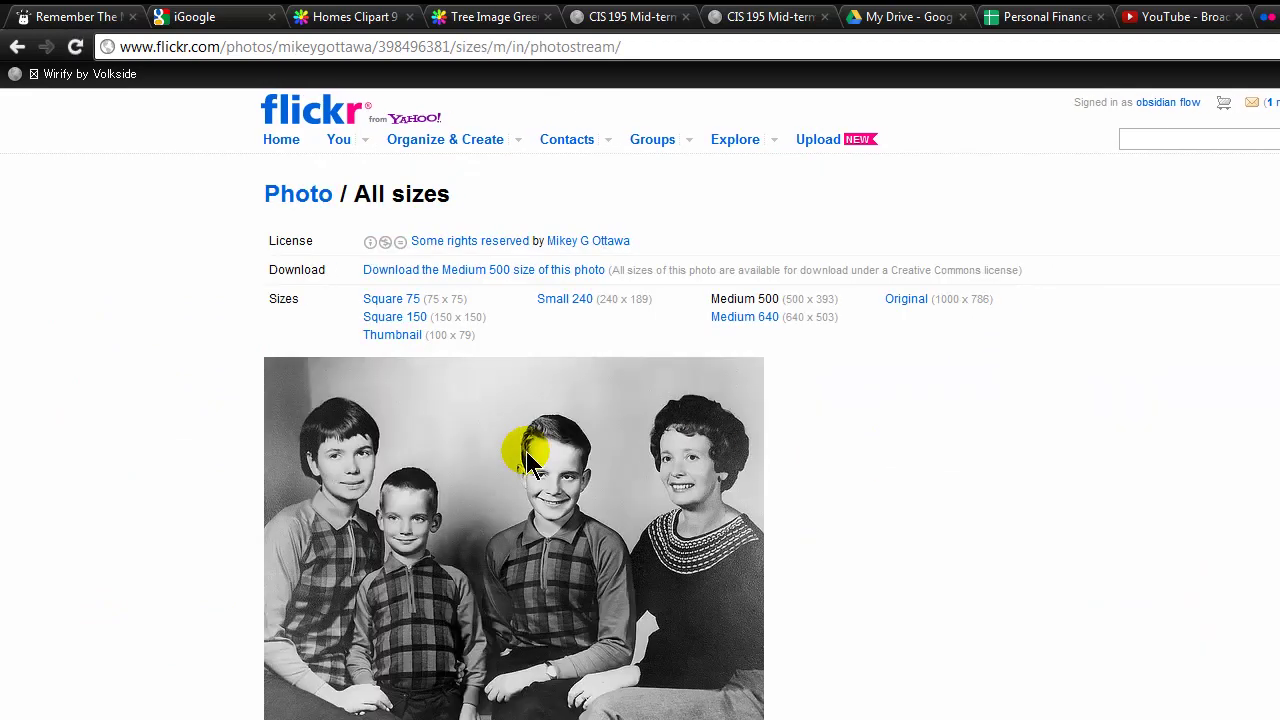
right_click(526, 452)
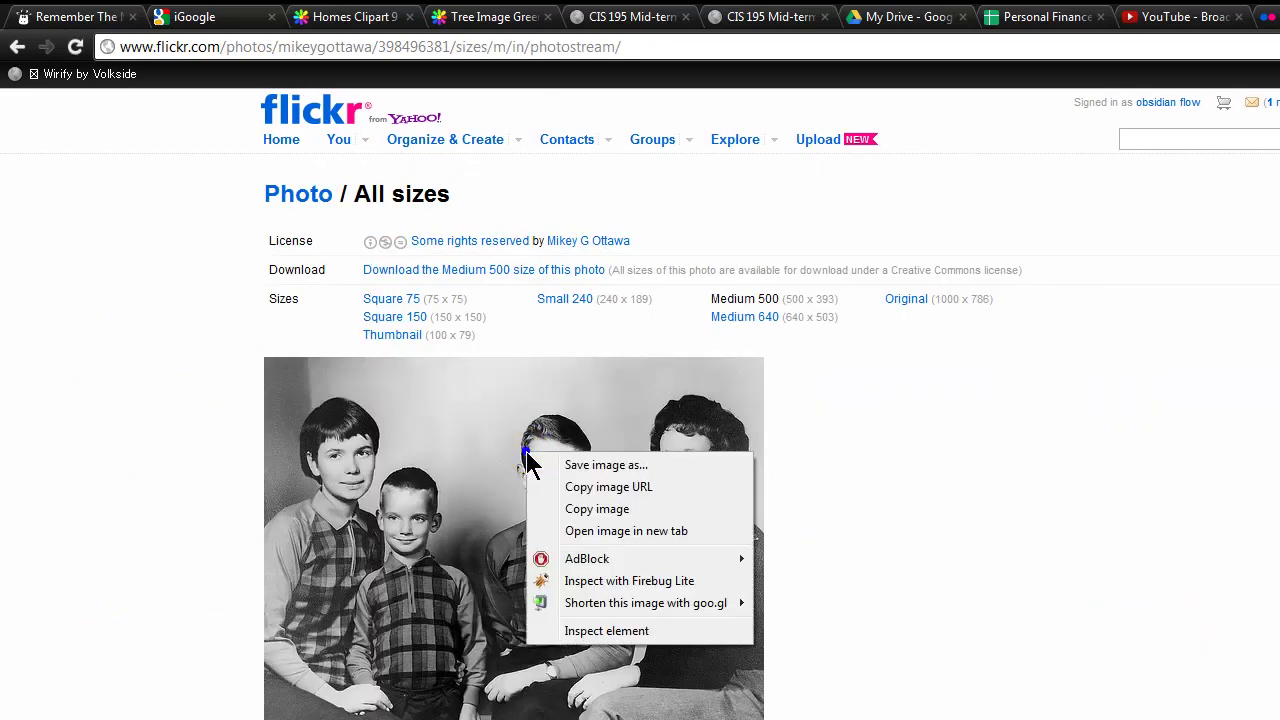
click(598, 509)
- Paste the family portrait before 'You can also format text directly' in column one and tilt it slightly
key(alt+Tab)
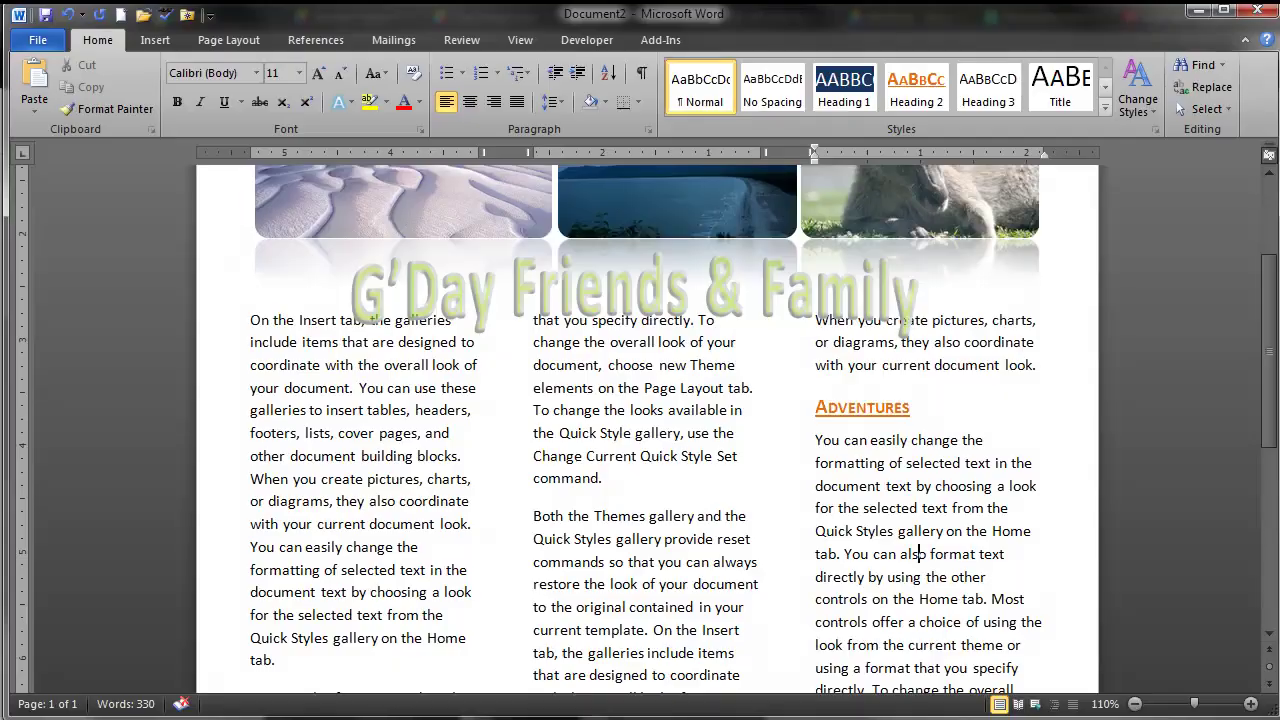
scroll(300, 460, down, 3)
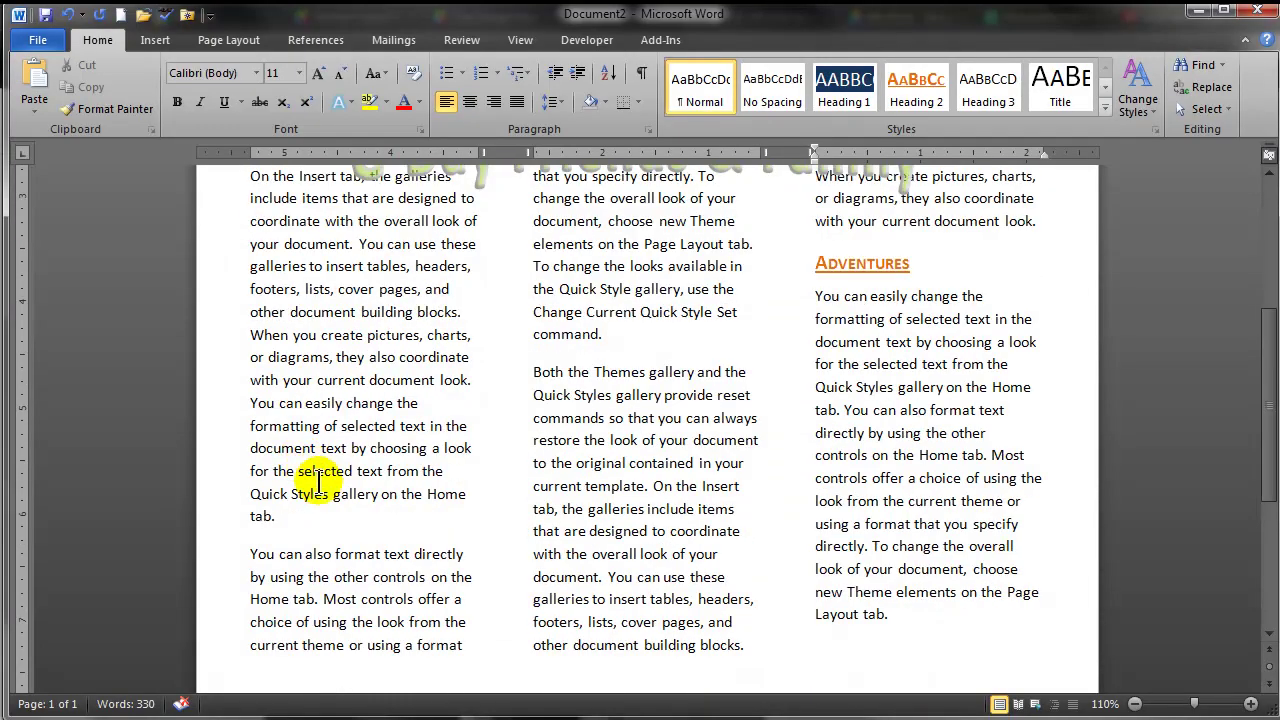
scroll(461, 530, down, 3)
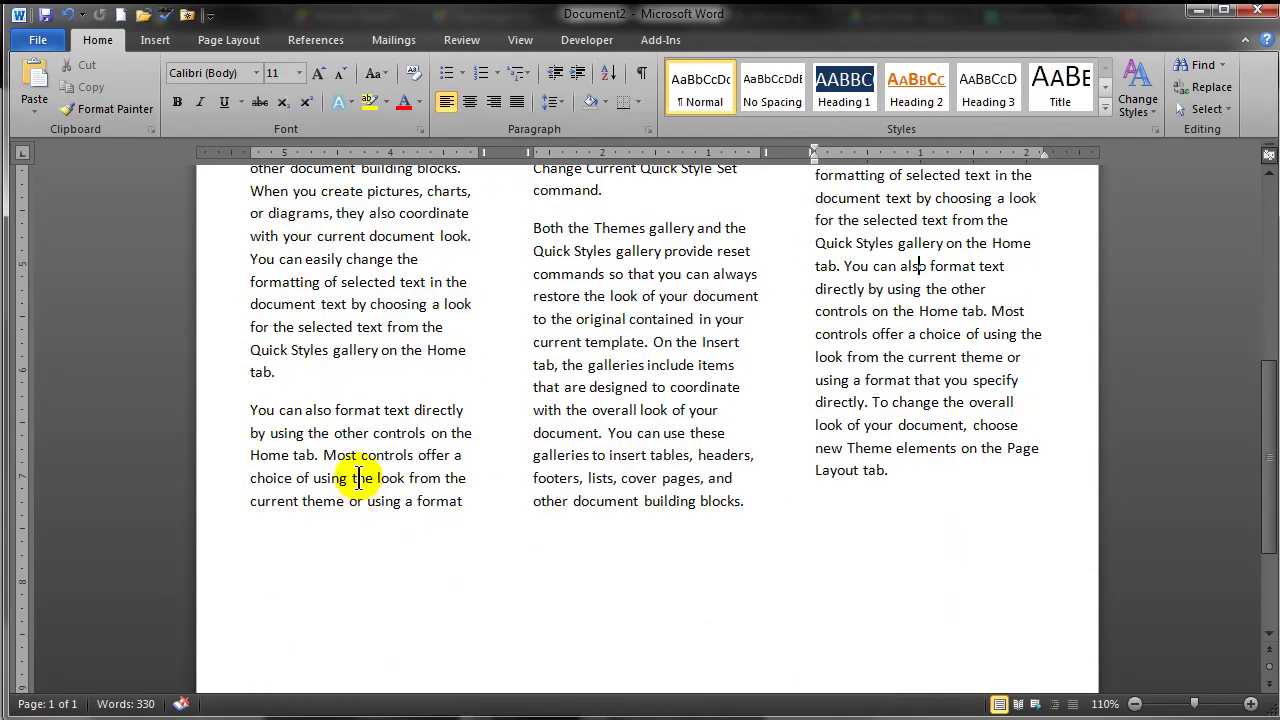
click(242, 410)
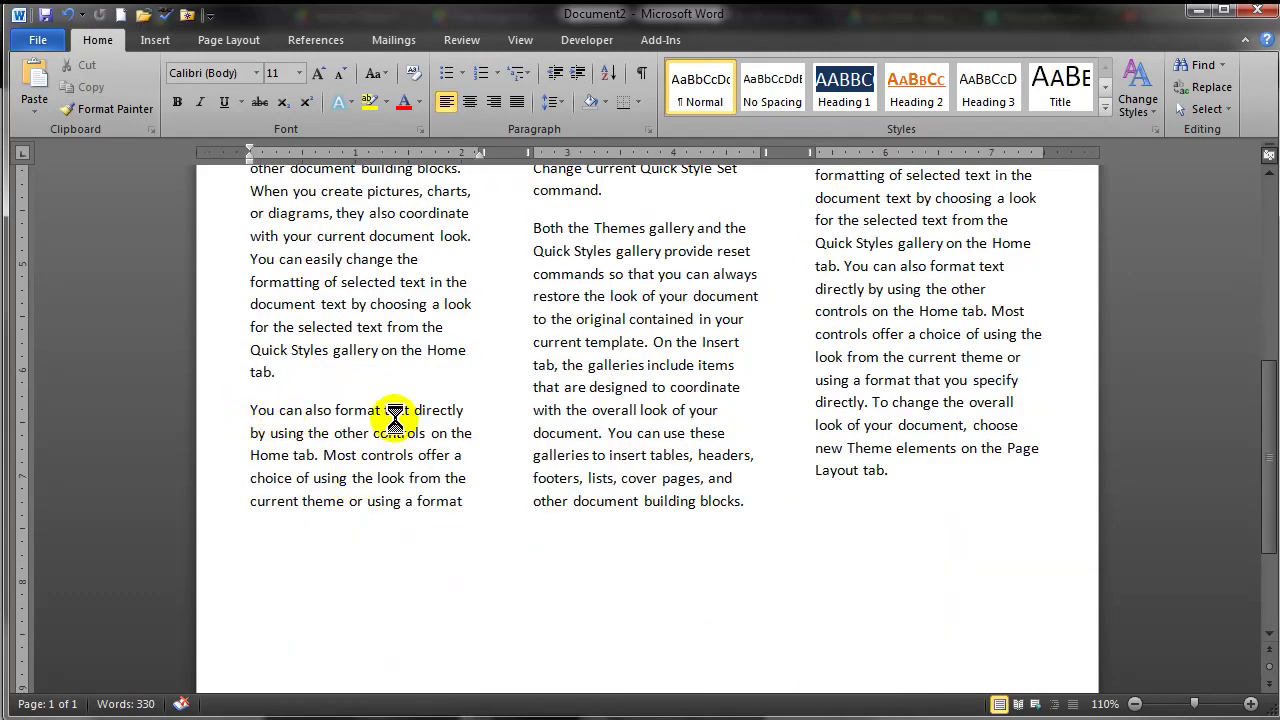
key(ctrl+v)
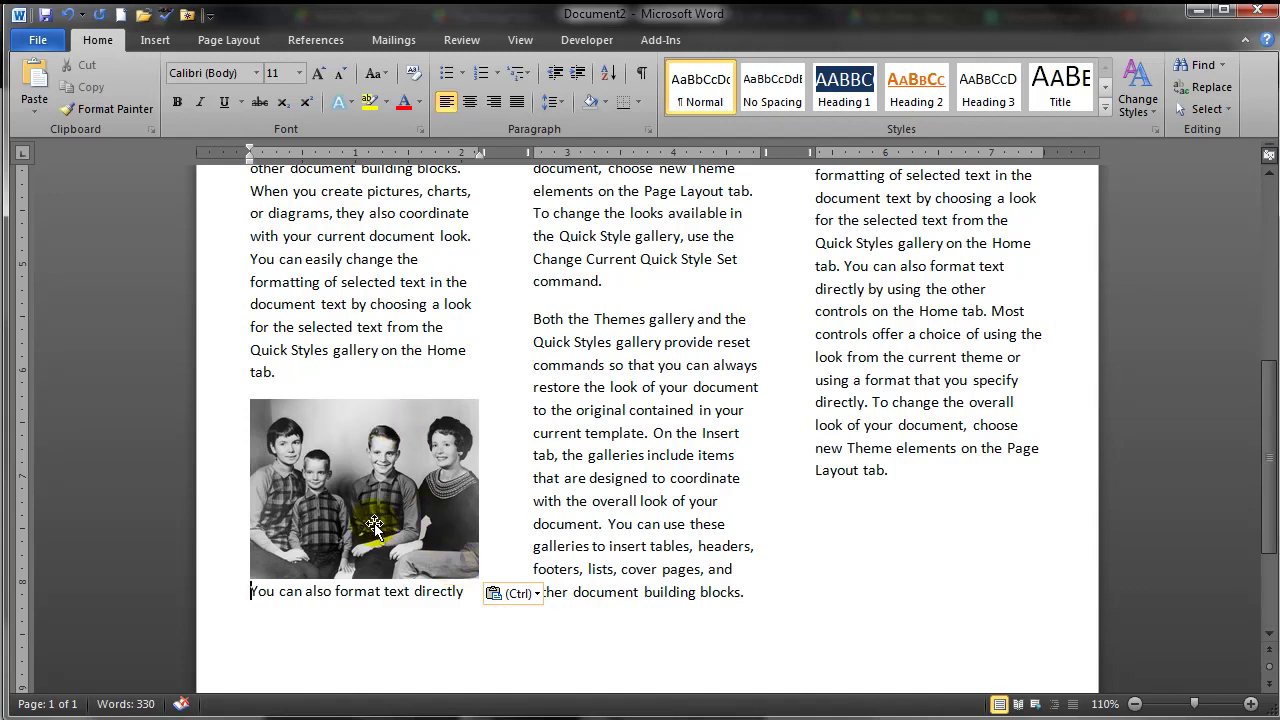
click(400, 455)
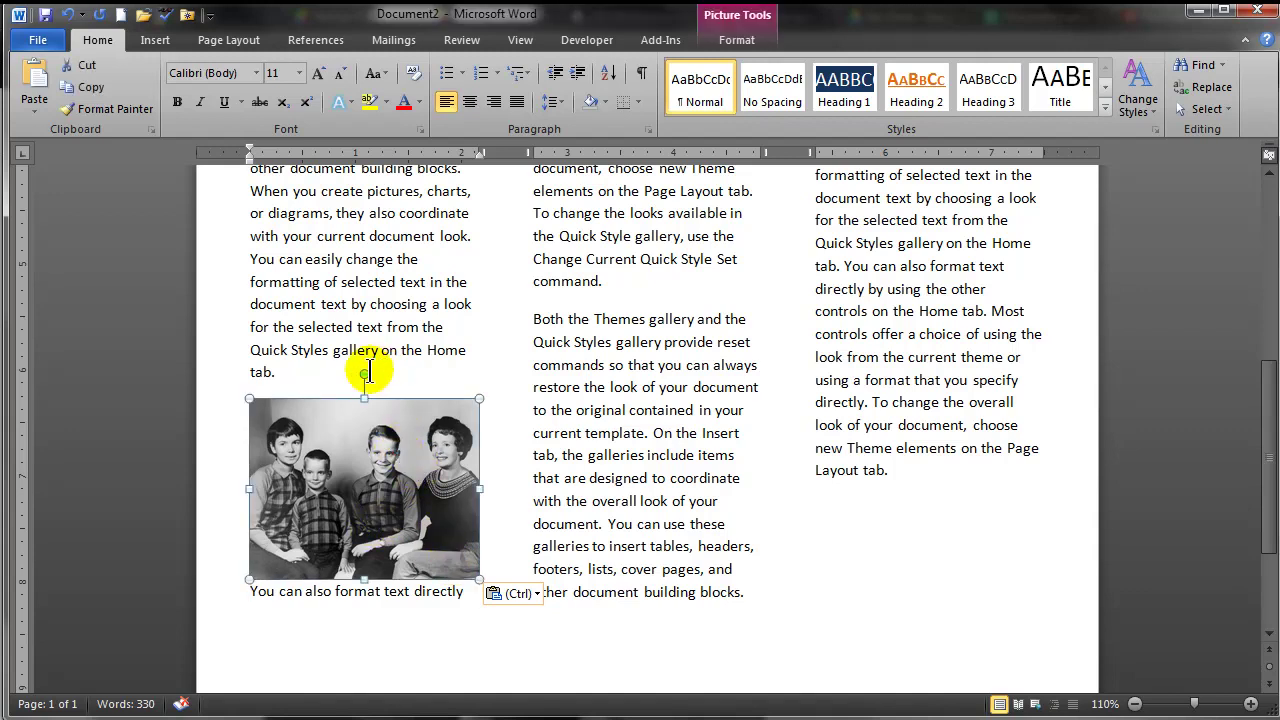
drag(363, 372, 380, 372)
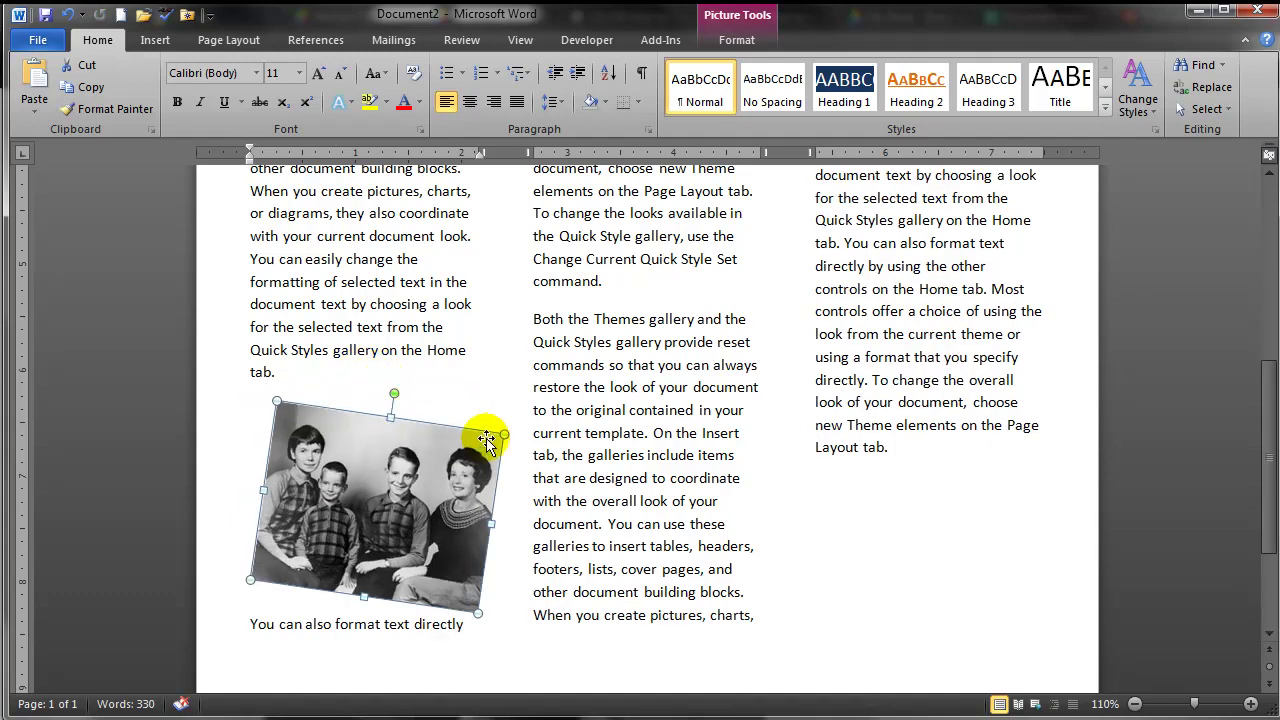
- Insert a column break before 'You can also format text directly' so it starts column two
click(588, 564)
scroll(556, 543, up, 3)
scroll(540, 543, down, 5)
click(251, 480)
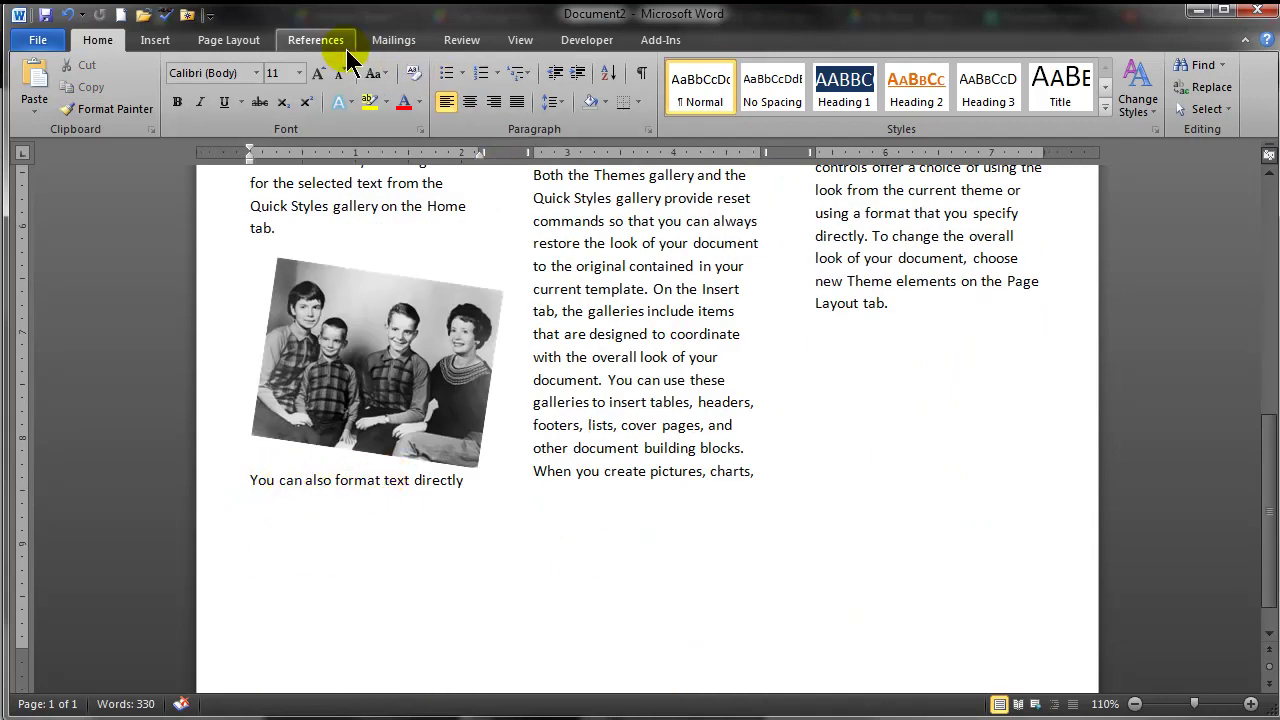
click(226, 40)
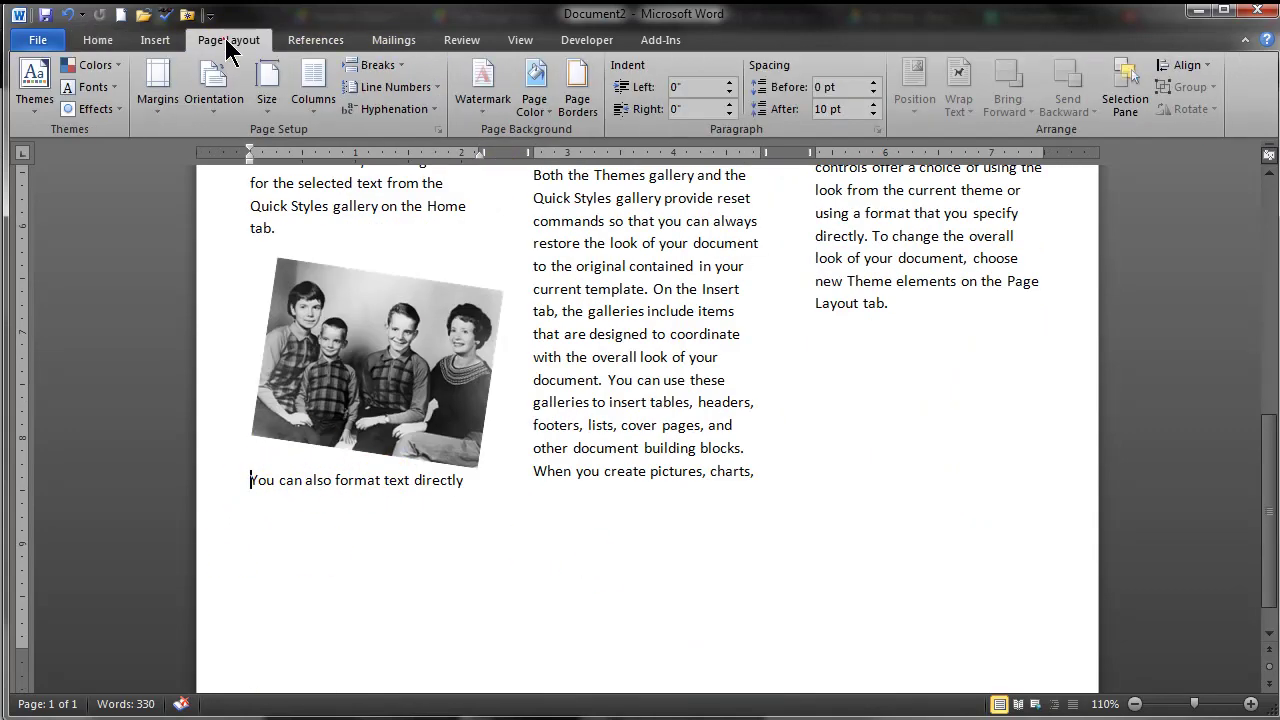
click(380, 66)
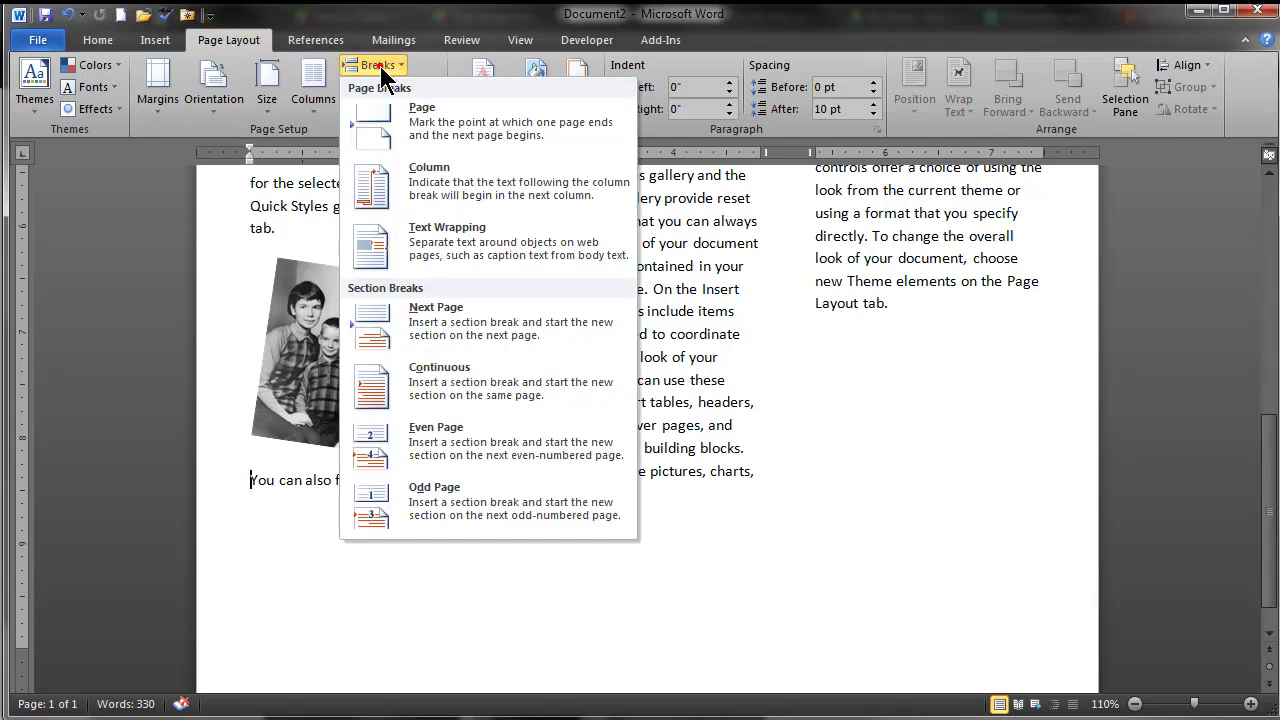
click(455, 190)
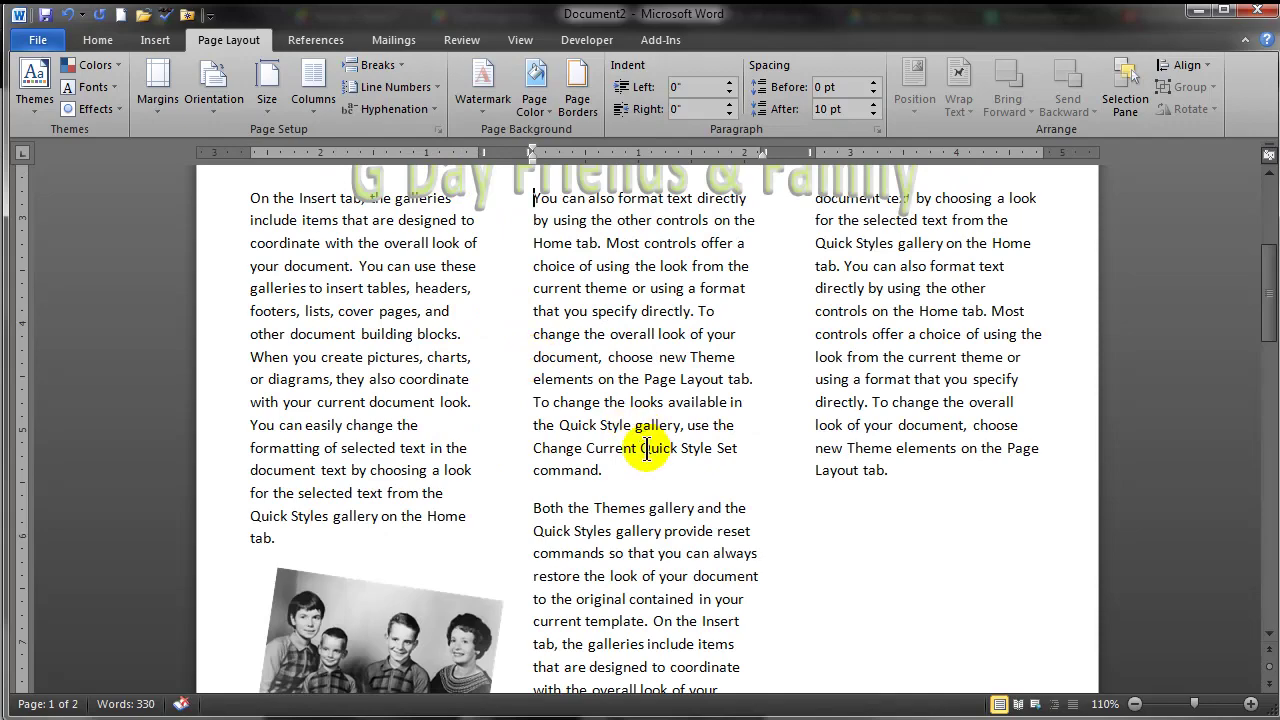
scroll(649, 451, up, 2)
scroll(645, 445, down, 4)
scroll(645, 445, down, 3)
scroll(645, 450, up, 3)
scroll(645, 449, down, 3)
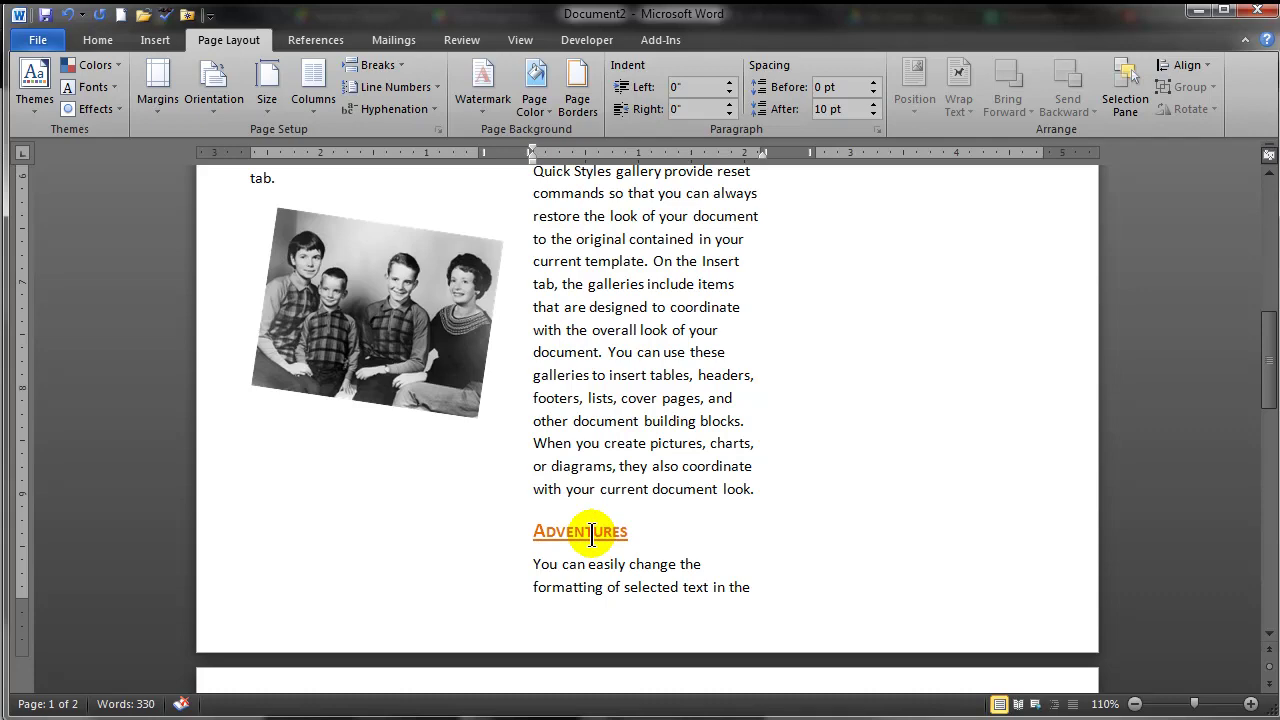
scroll(697, 425, up, 5)
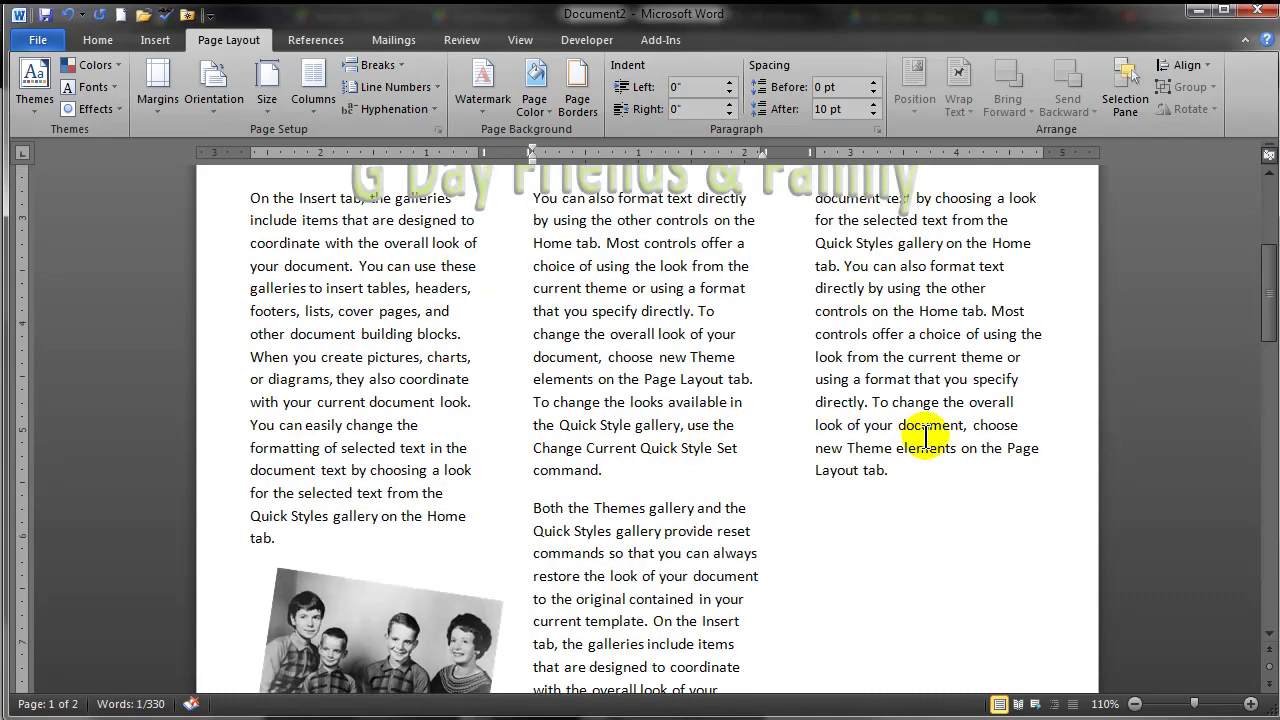
- Add a 'Photos 2' entry after 'Layout tab.' and delete the stray empty paragraph above it
click(906, 470)
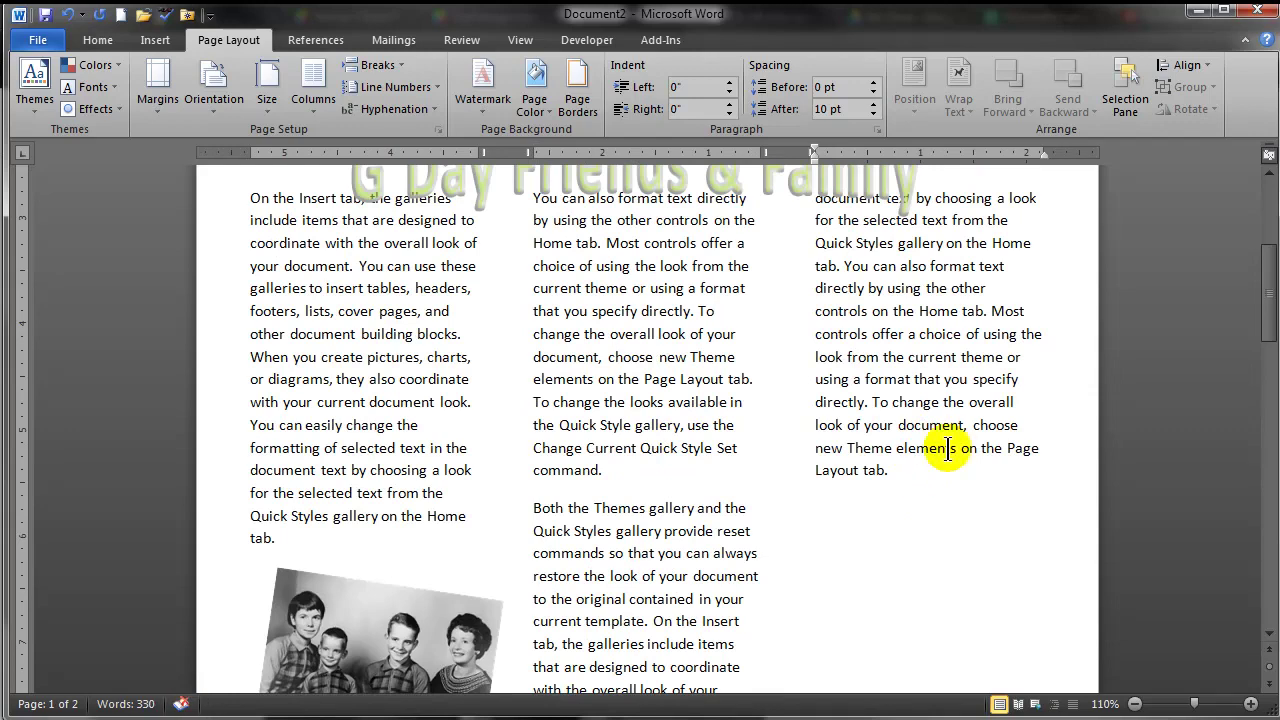
key(Return)
key(Return)
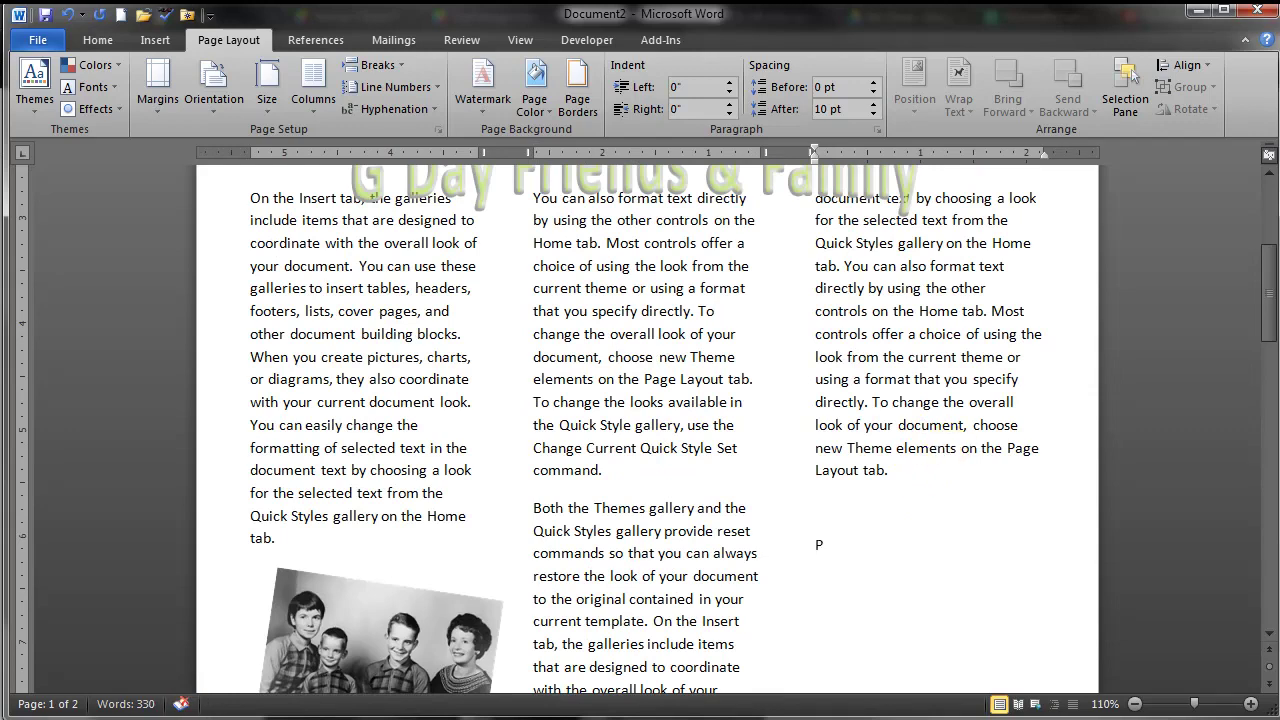
text(Photos  2)
key(Return)
key(Down)
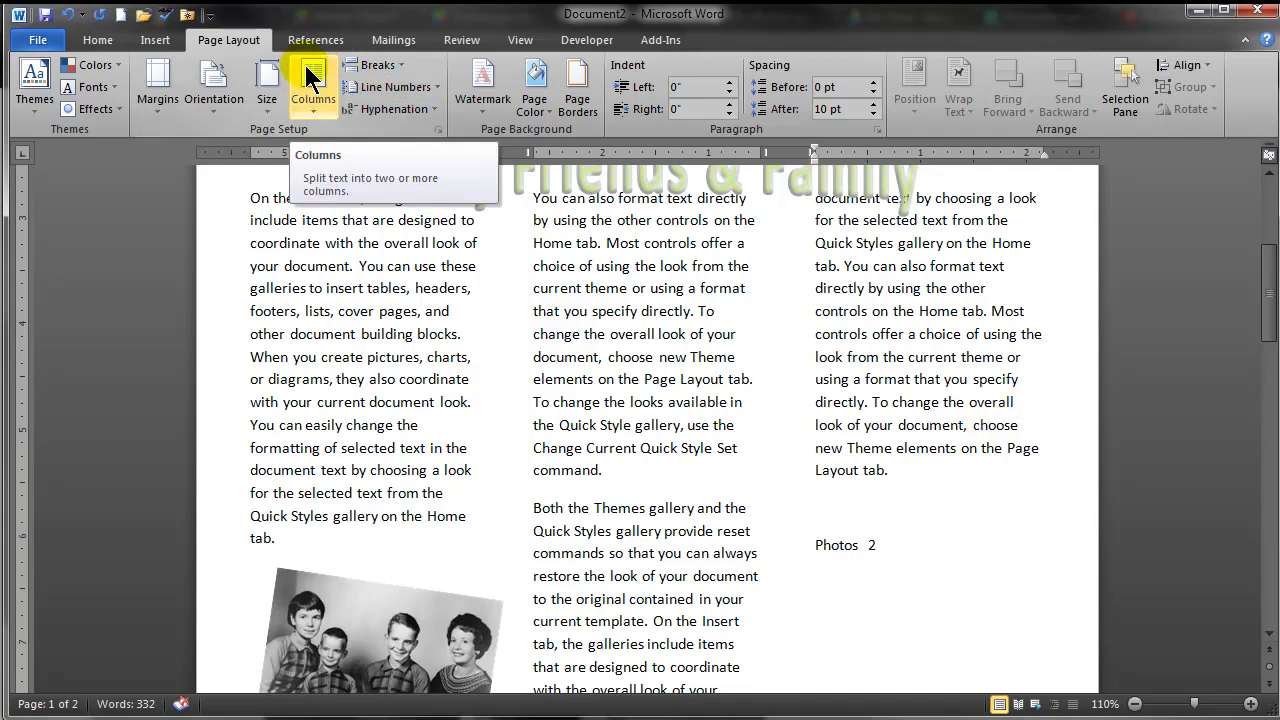
click(113, 41)
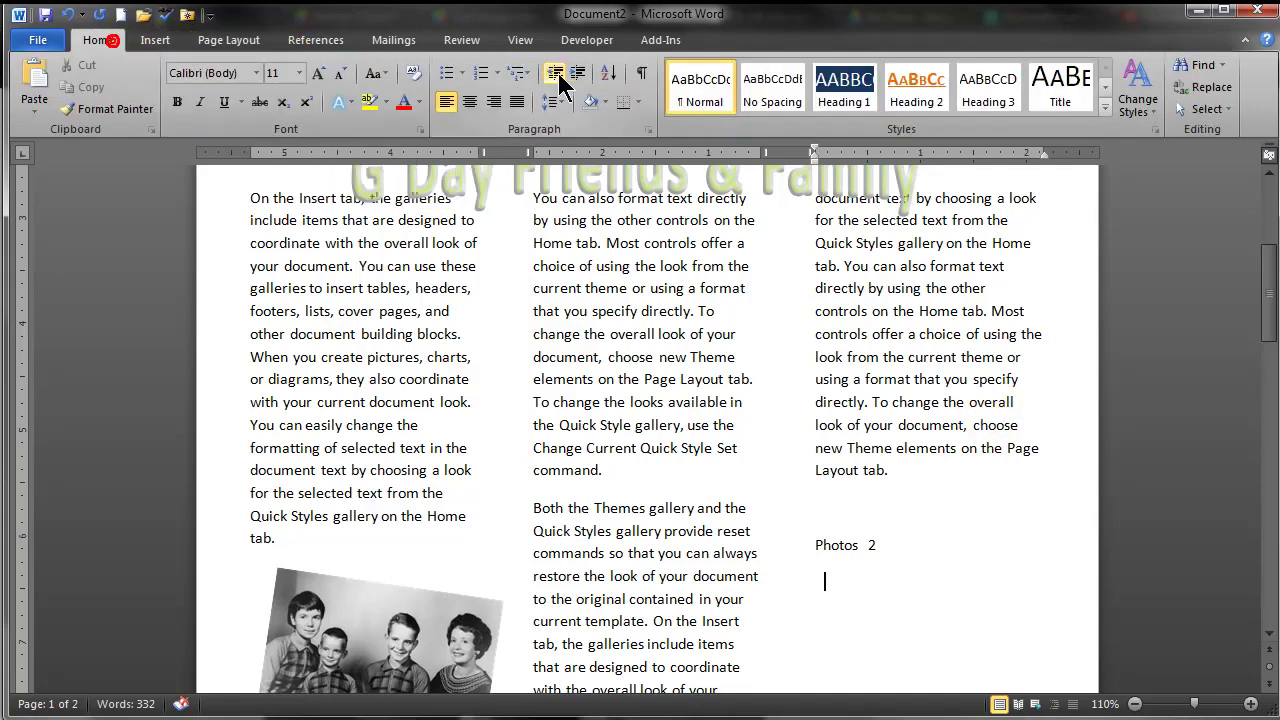
click(642, 75)
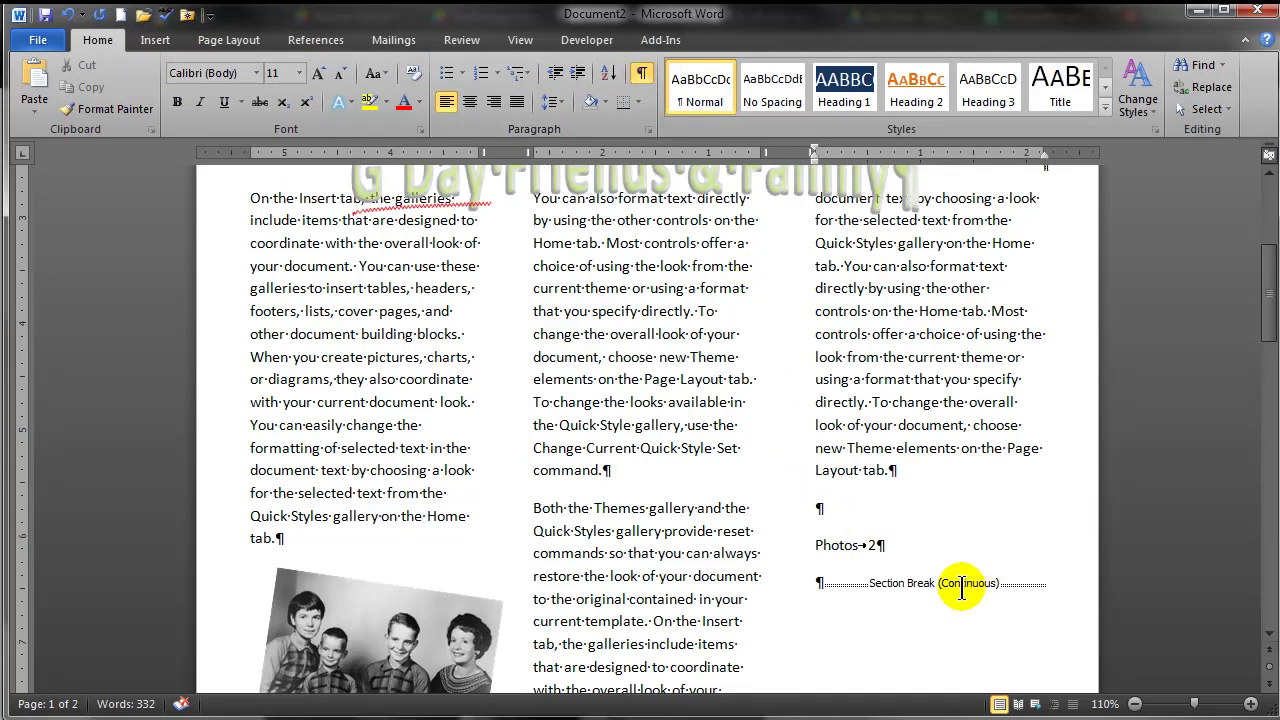
click(818, 510)
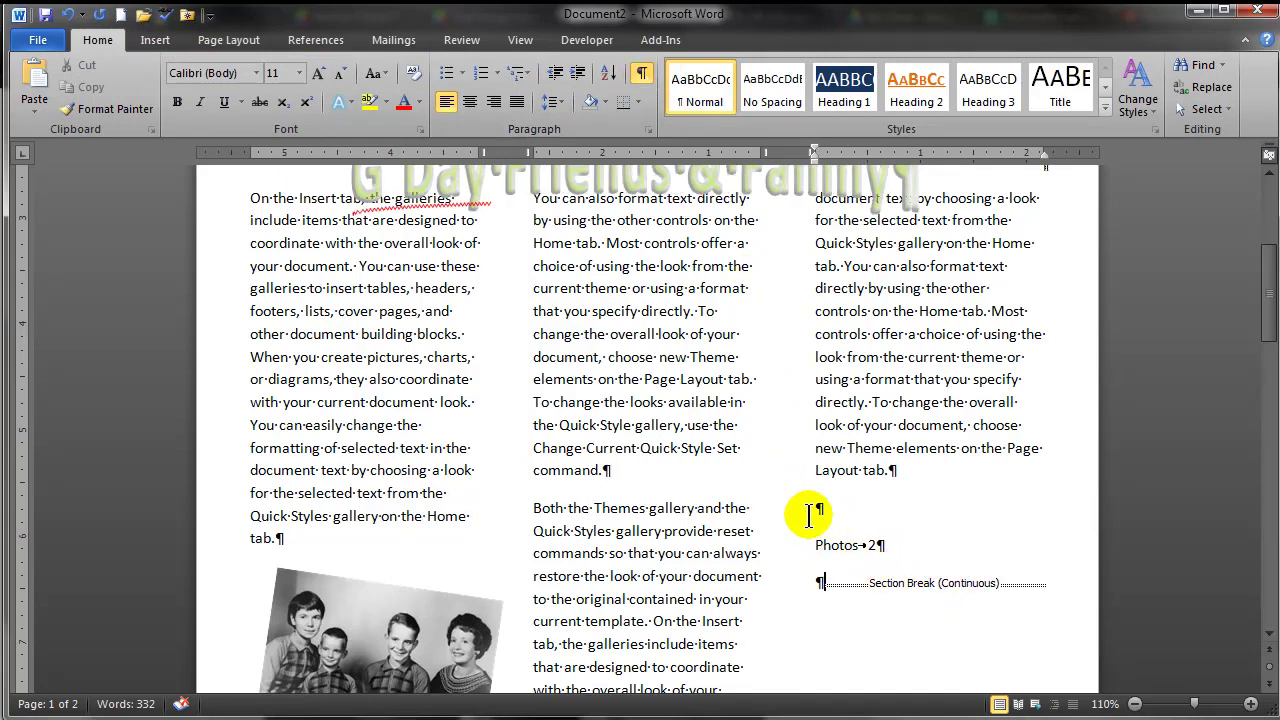
key(Delete)
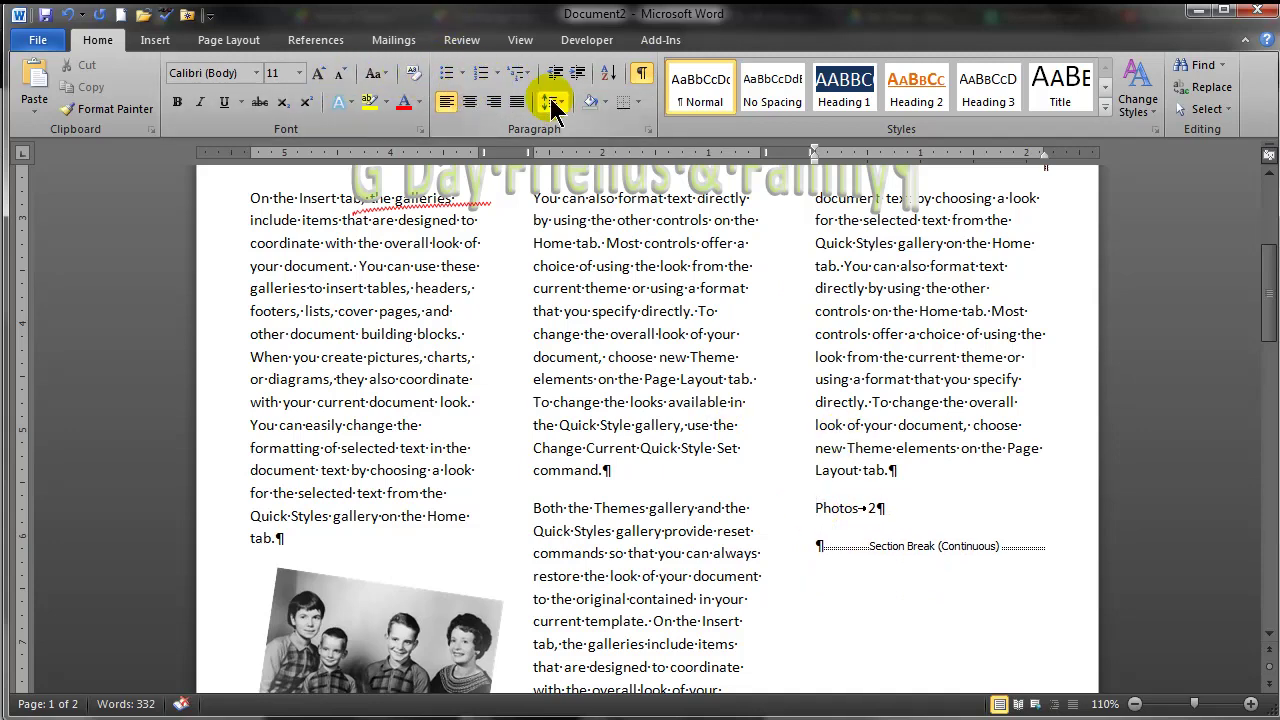
click(895, 507)
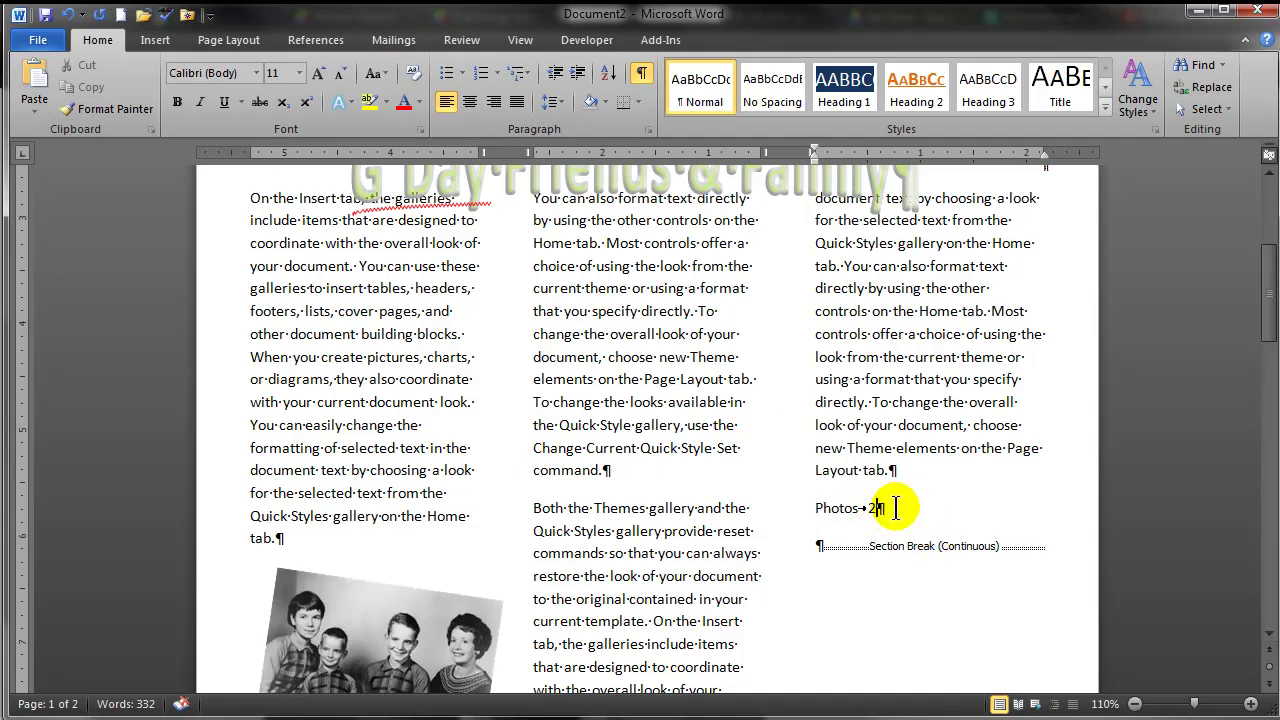
click(837, 549)
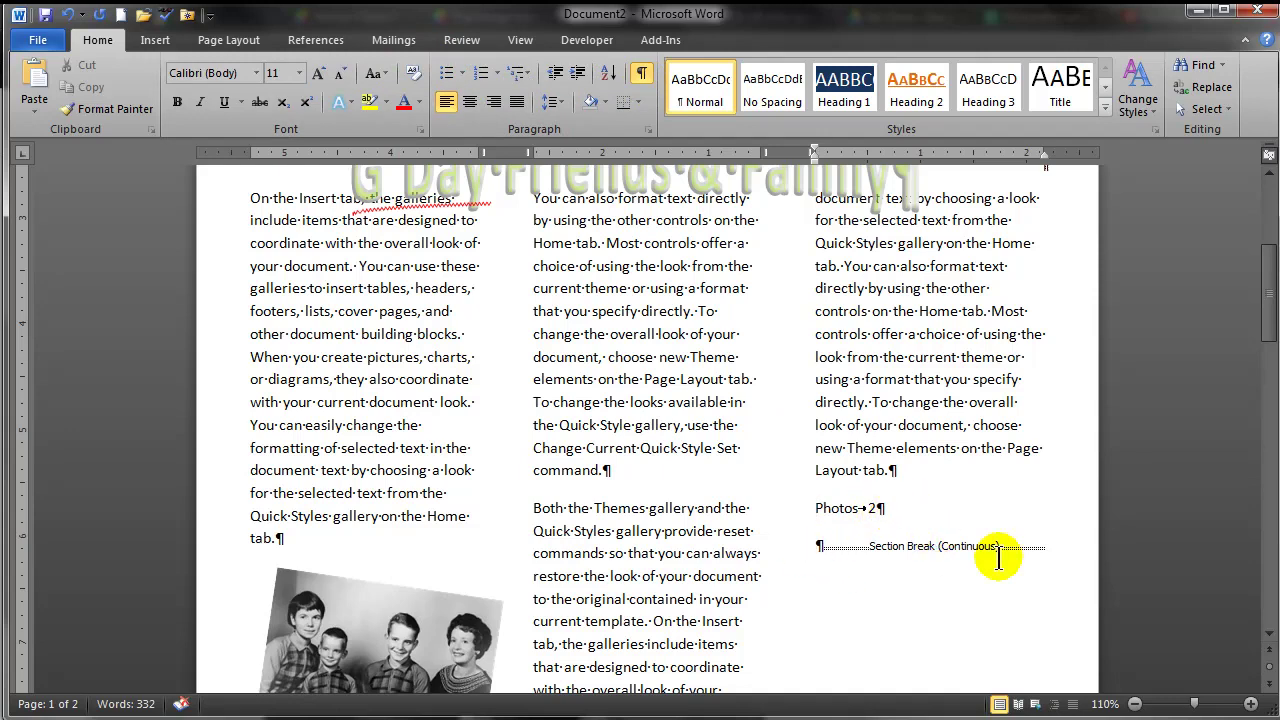
- Add tab-separated entries 'Travel Routes 4' and 'Trivia 5' below Photos
text(T)
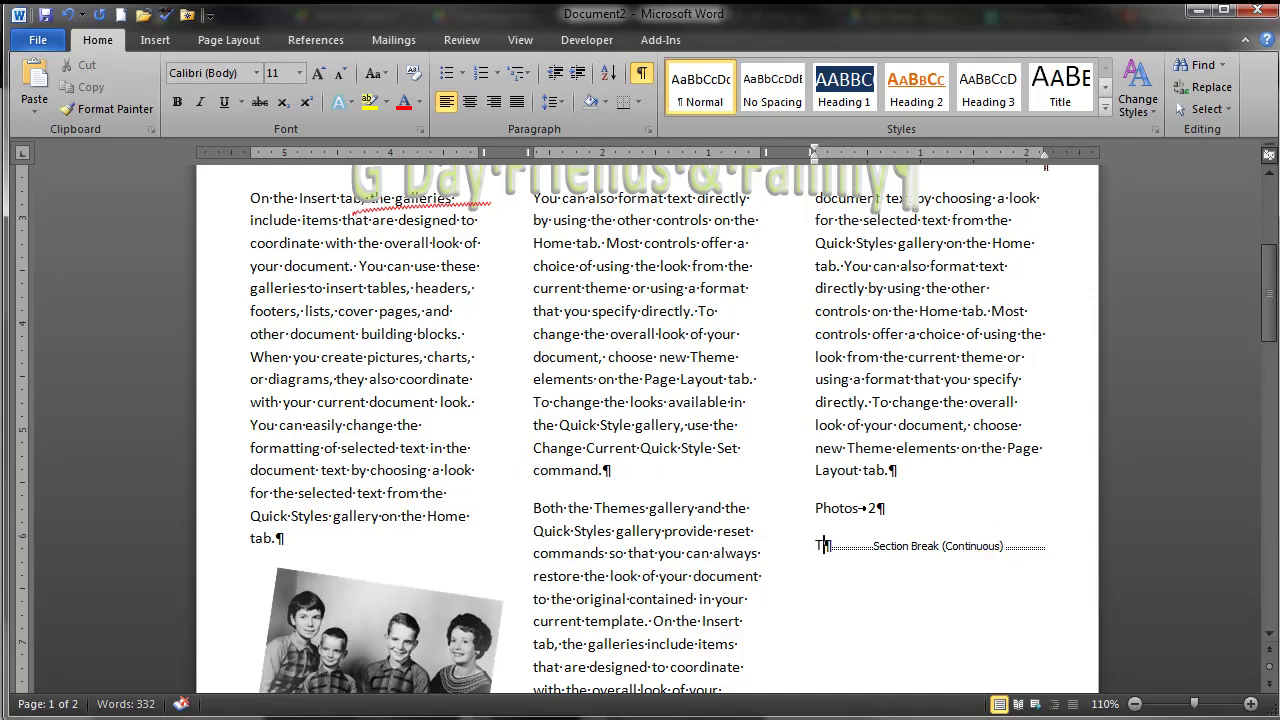
text(ravel Routes)
key(Tab)
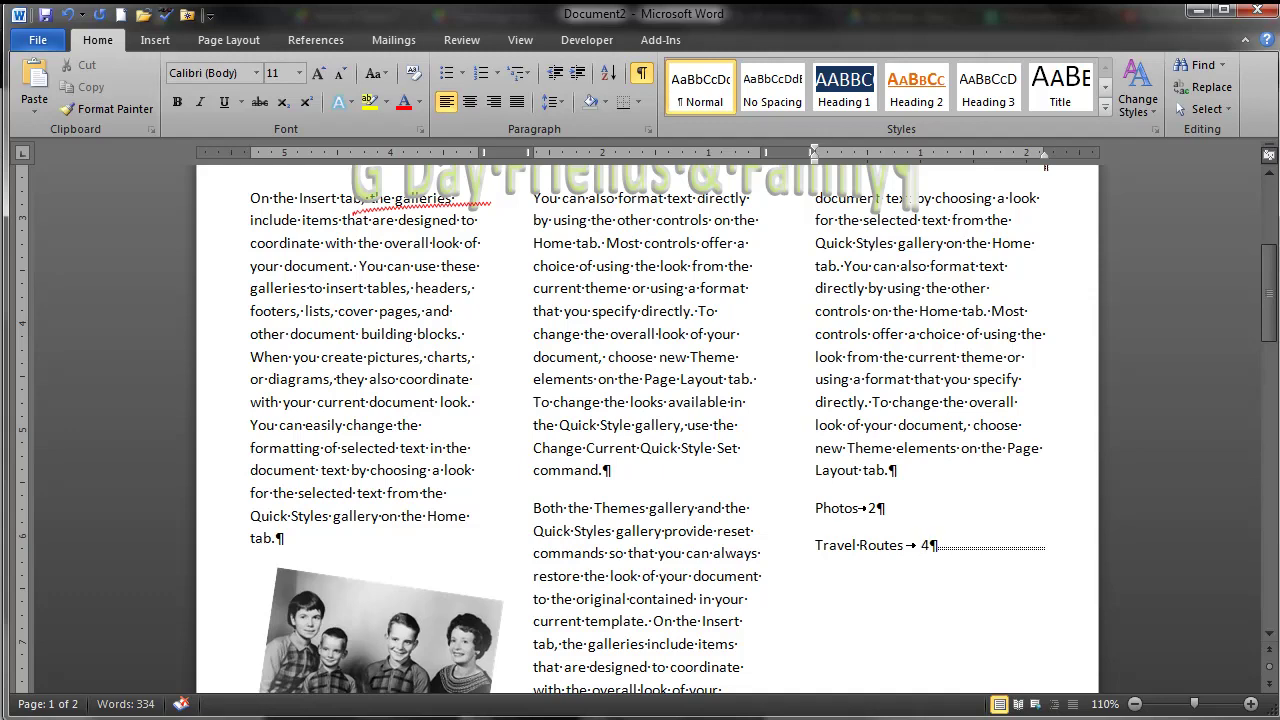
text(4)
key(Return)
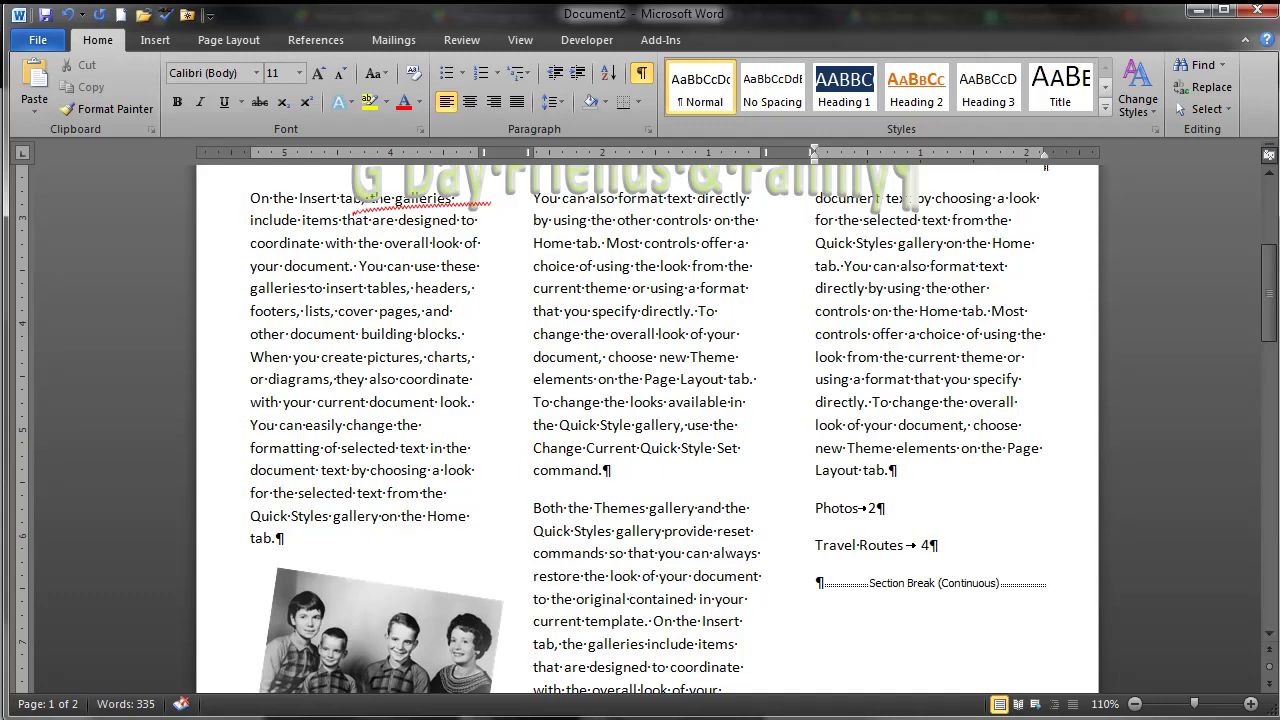
text(Trivia)
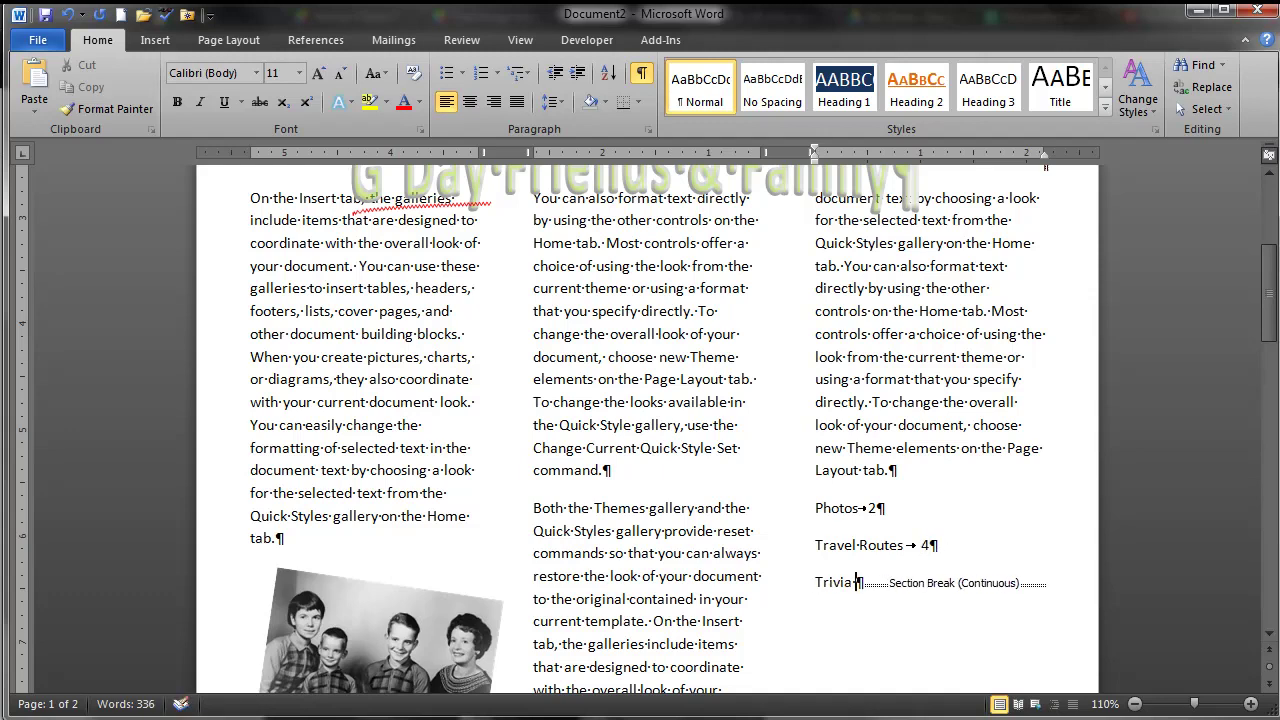
key(Tab)
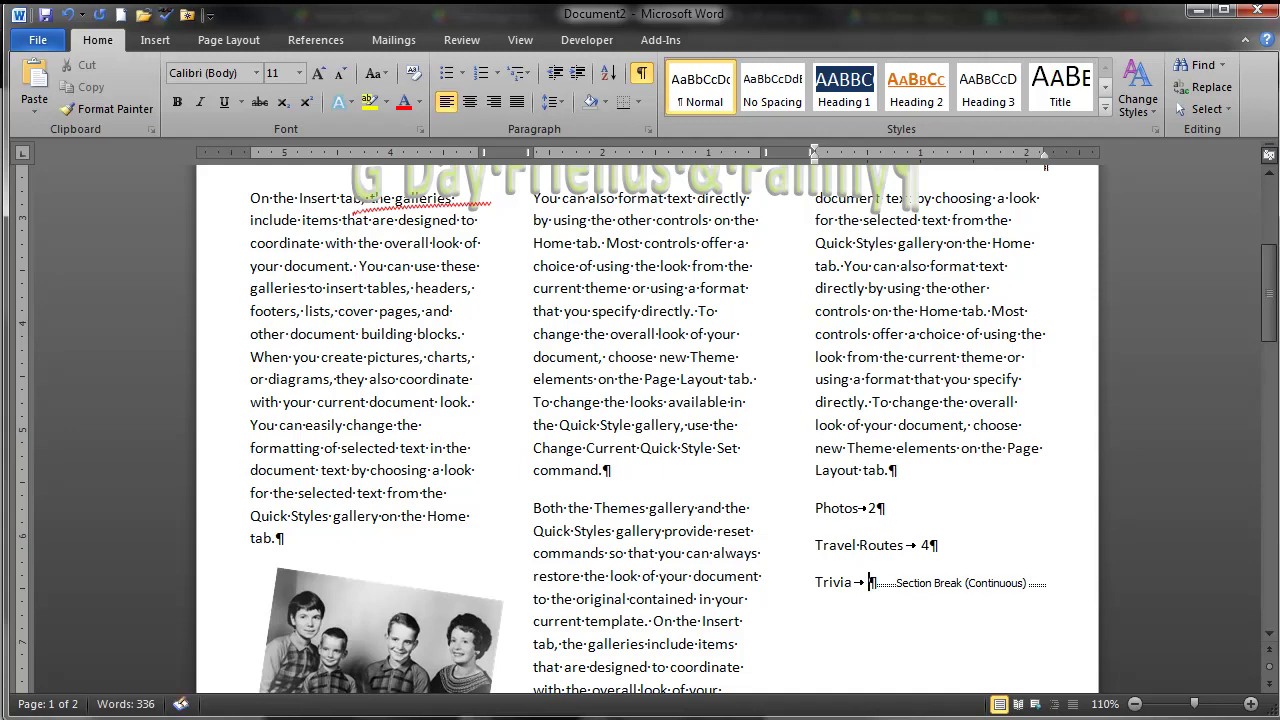
text(5)
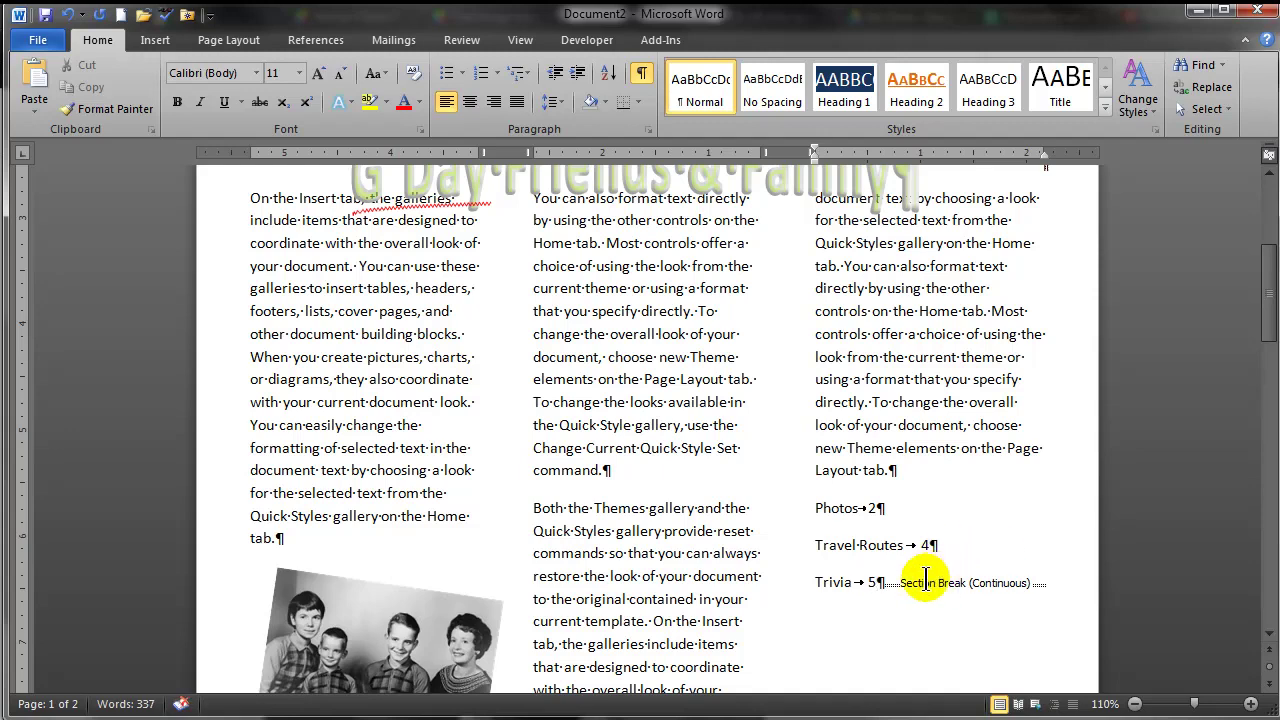
- Give the three contents entries a 2-inch right tab stop with dotted leader 2
drag(815, 507, 890, 582)
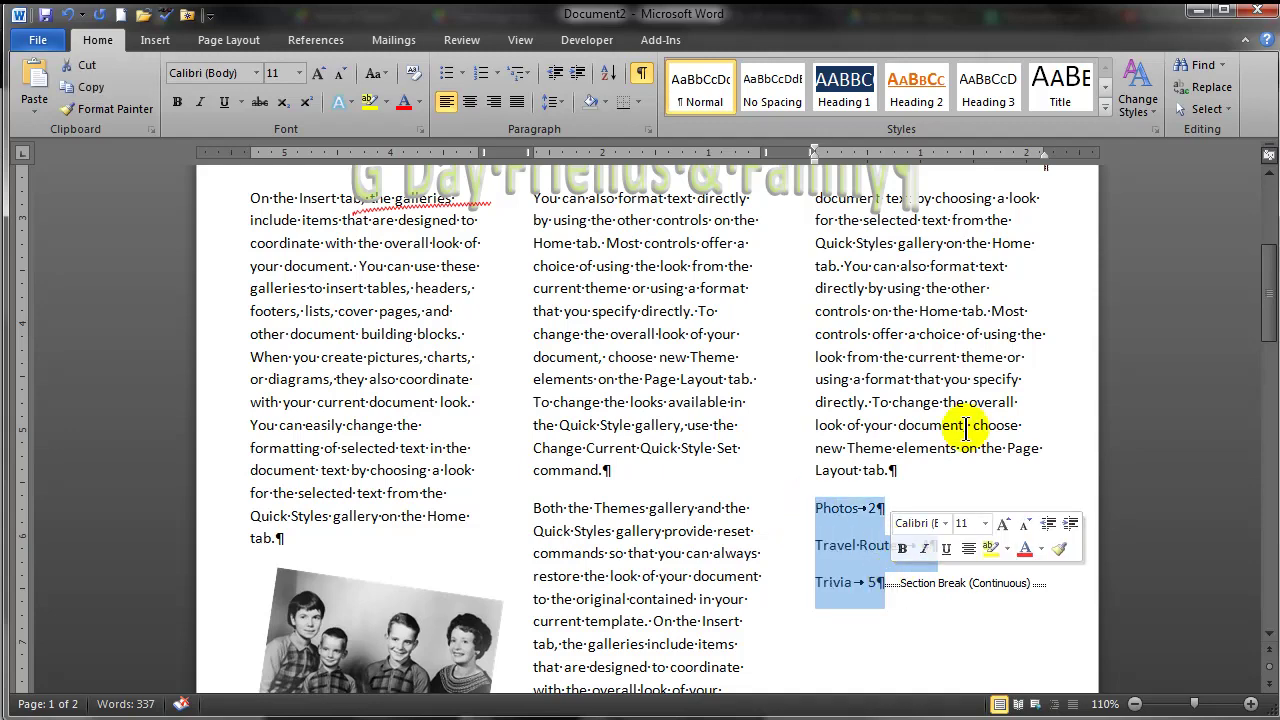
click(24, 156)
click(25, 158)
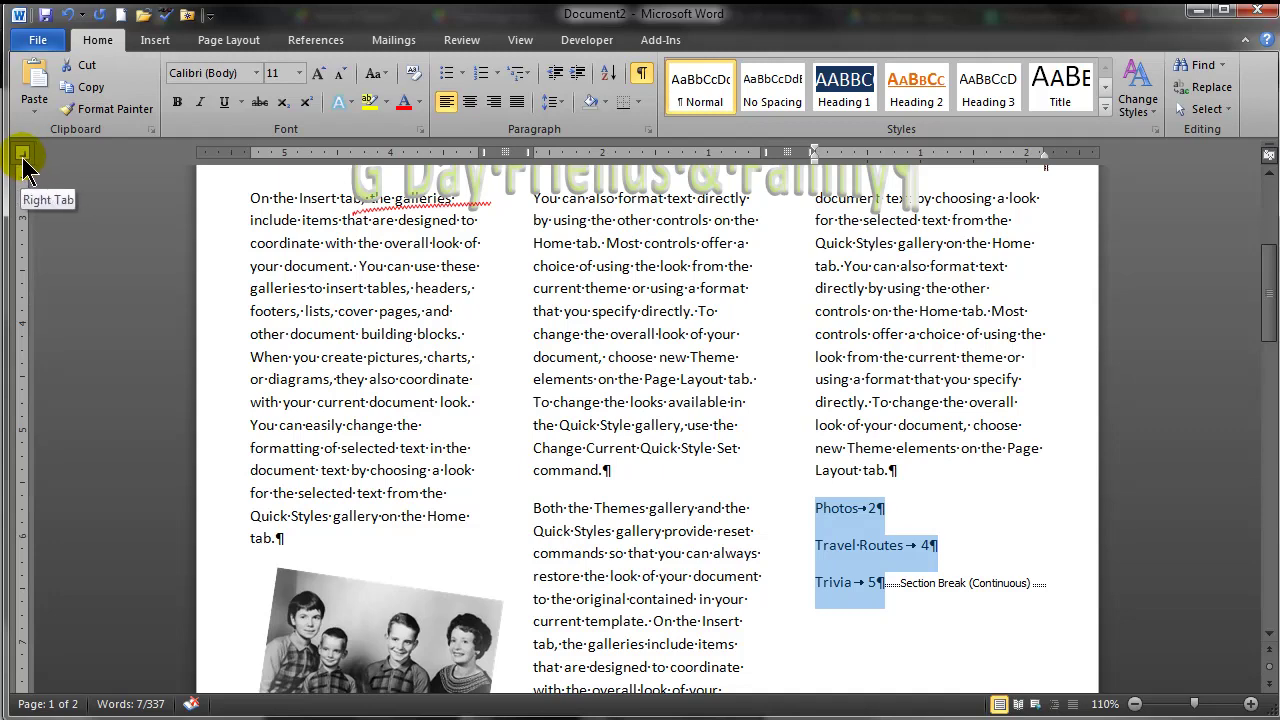
click(1027, 155)
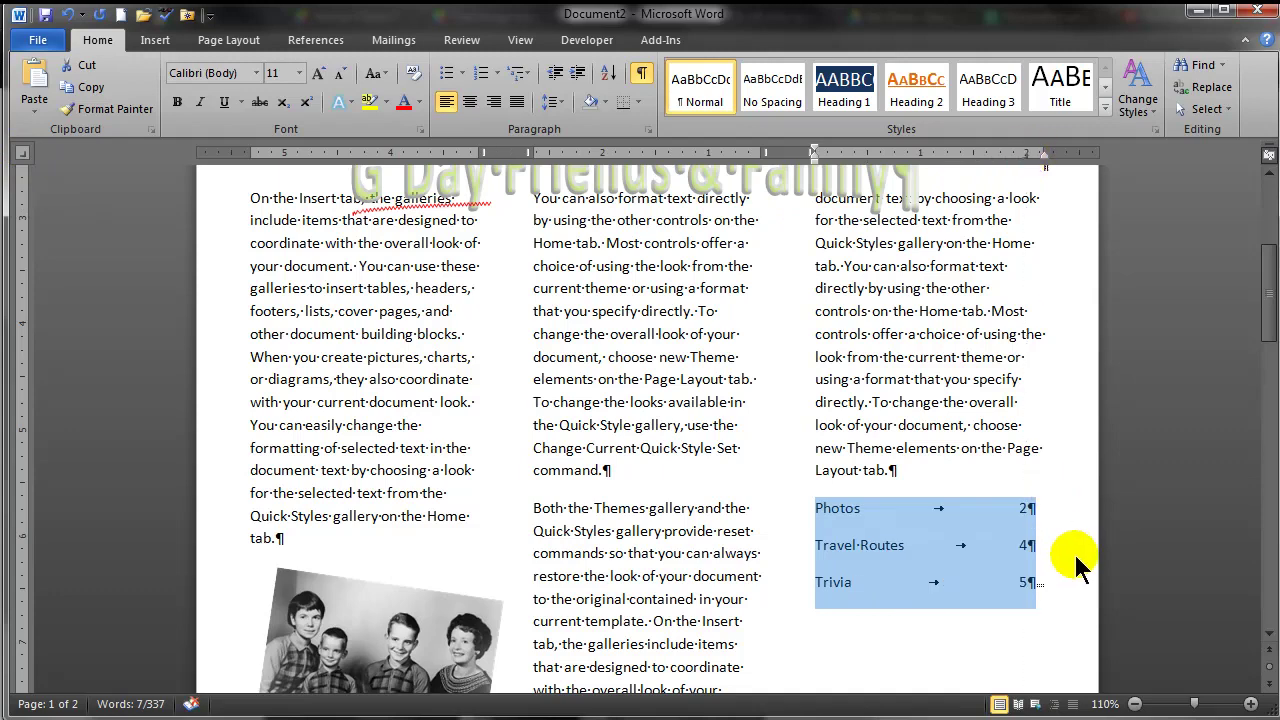
drag(1025, 551, 958, 568)
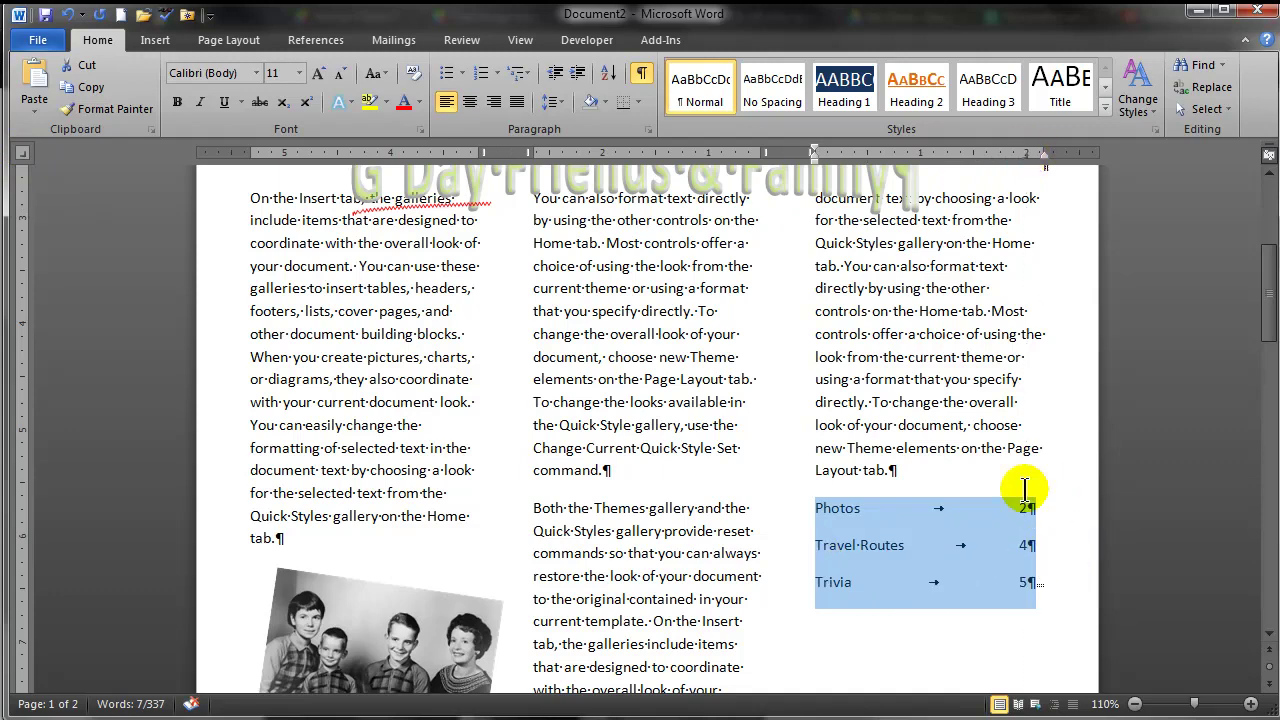
double_click(1027, 155)
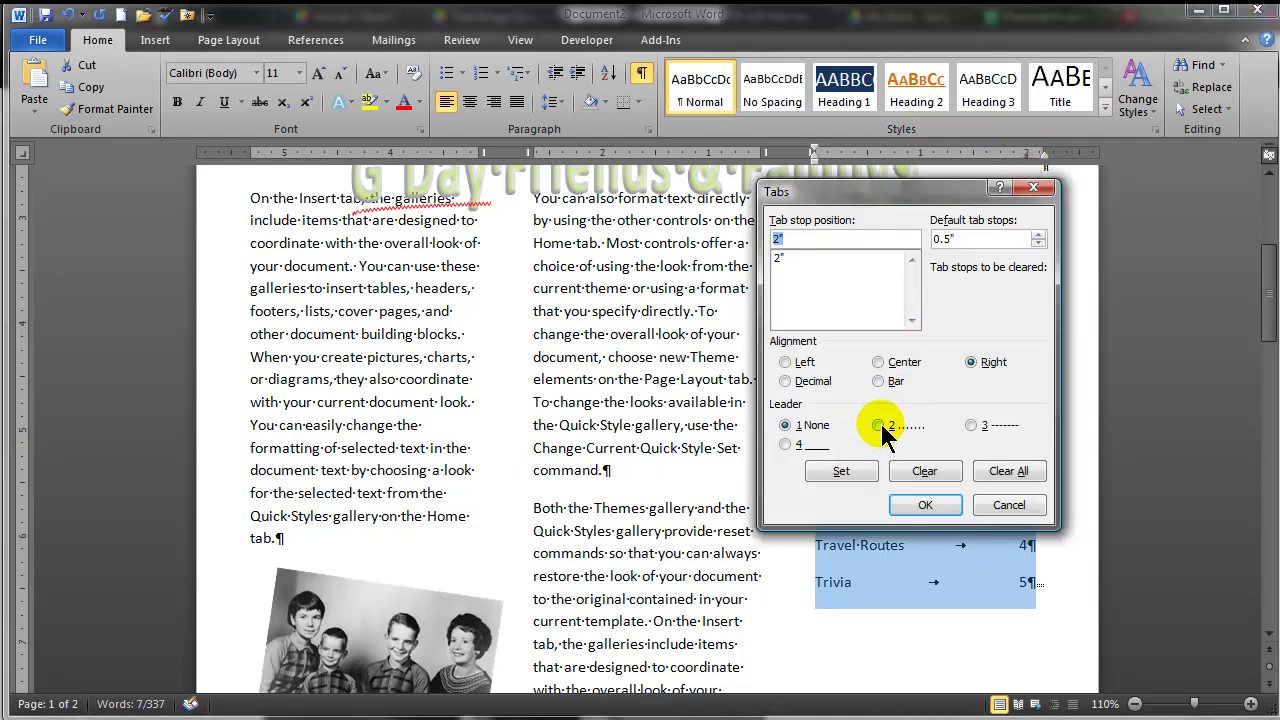
click(878, 425)
click(929, 506)
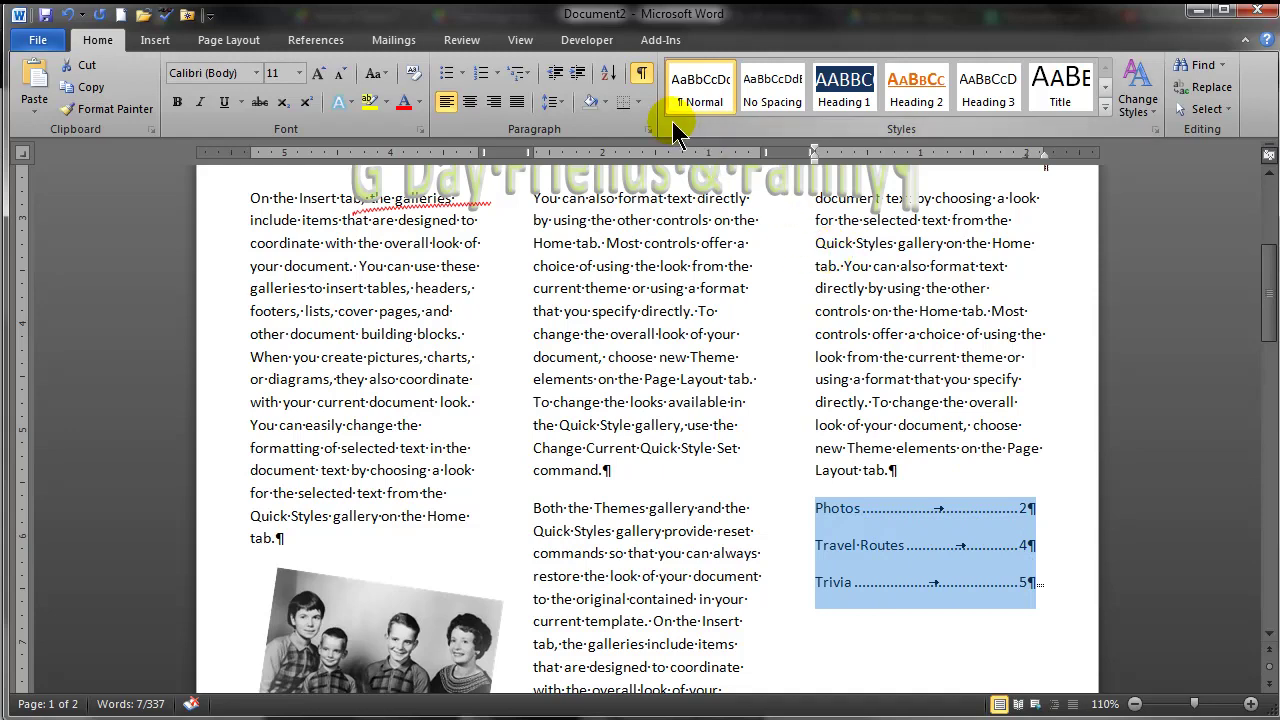
- Box the contents list with an outside border and light orange shading, then hide formatting marks
click(638, 102)
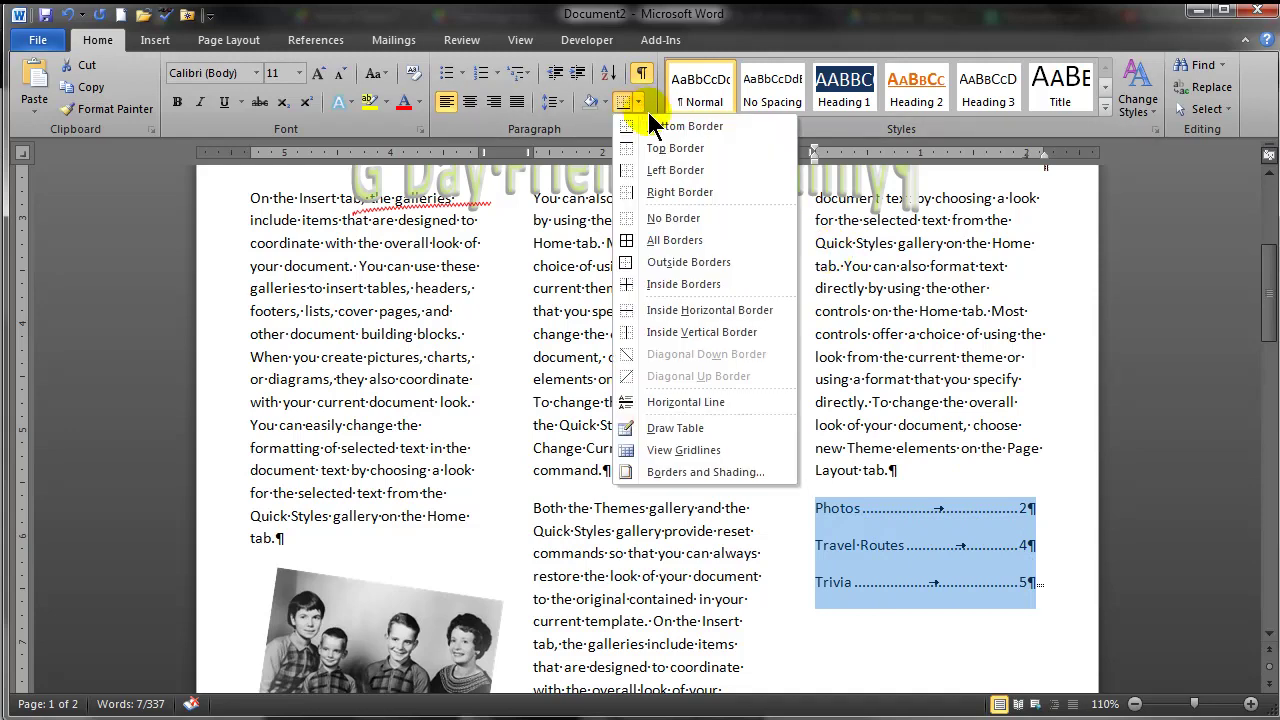
click(662, 264)
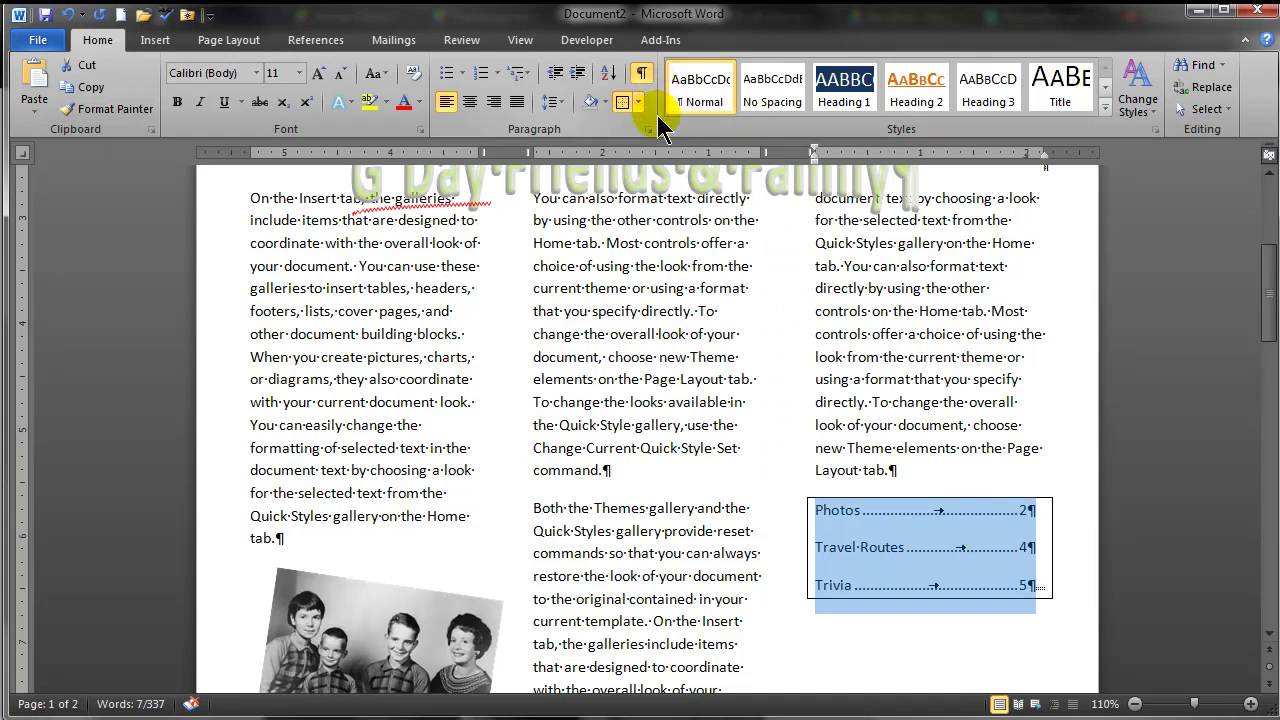
click(603, 101)
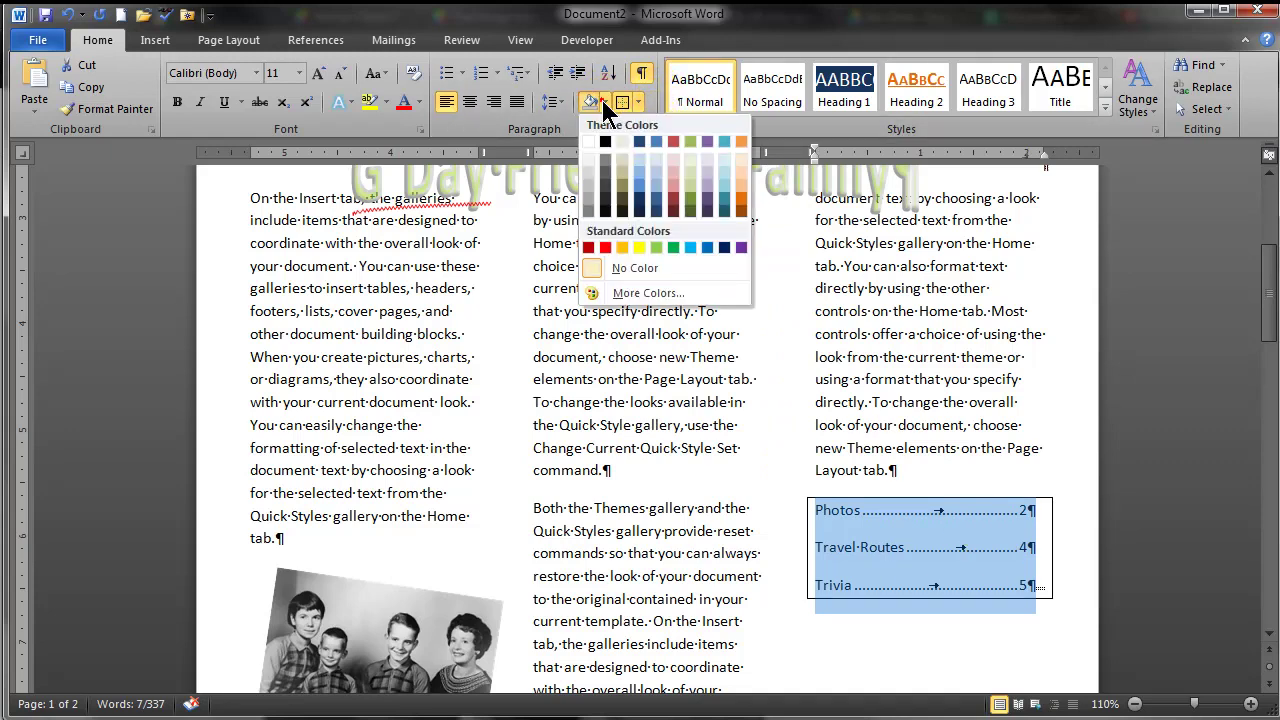
click(742, 190)
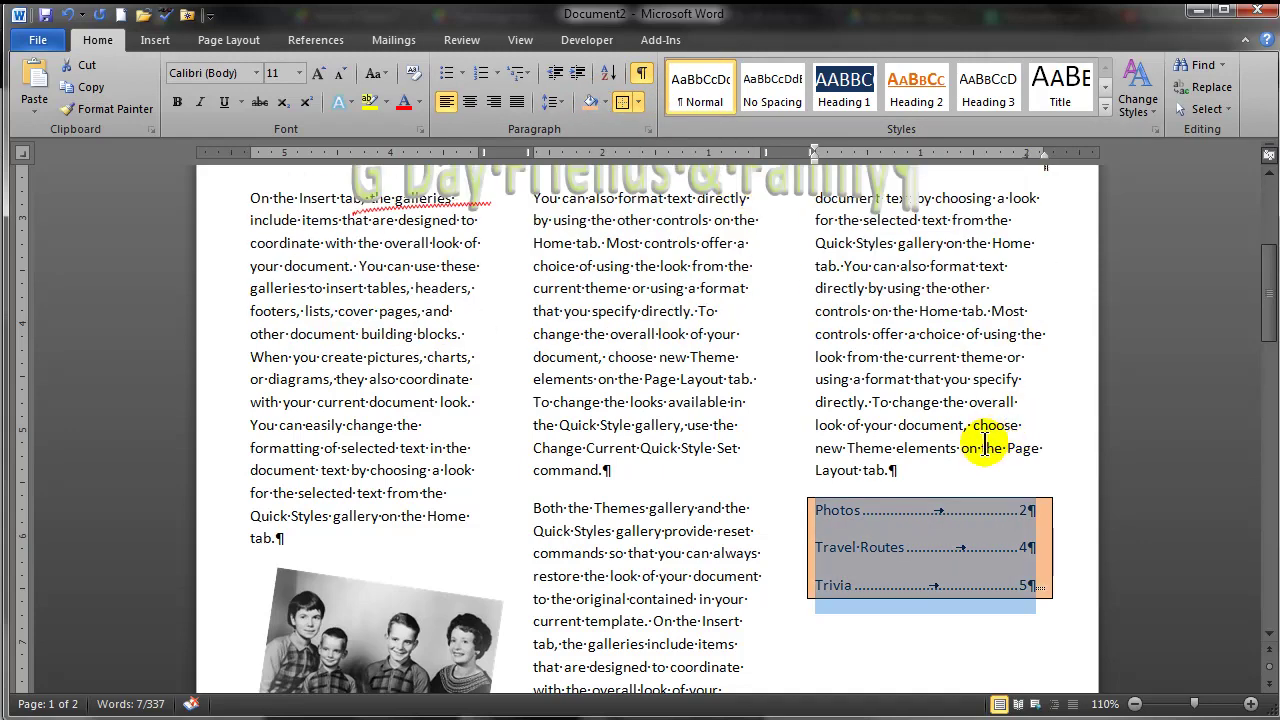
click(915, 525)
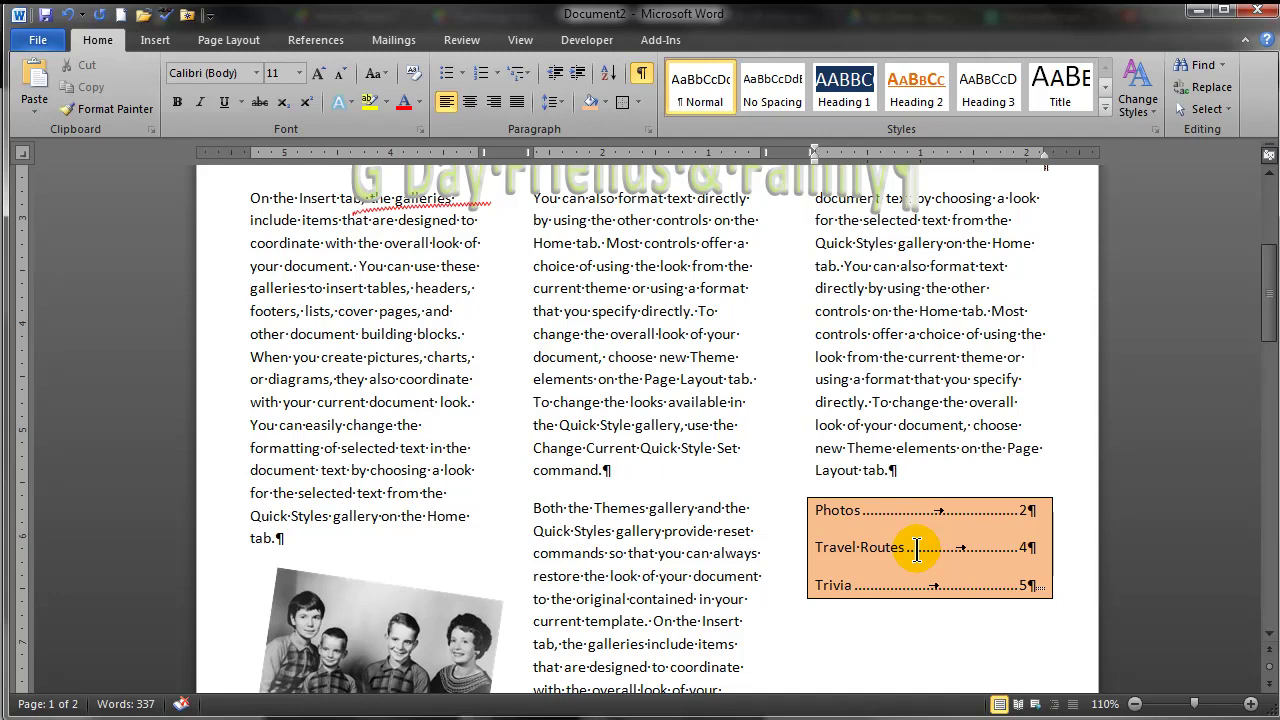
click(641, 74)
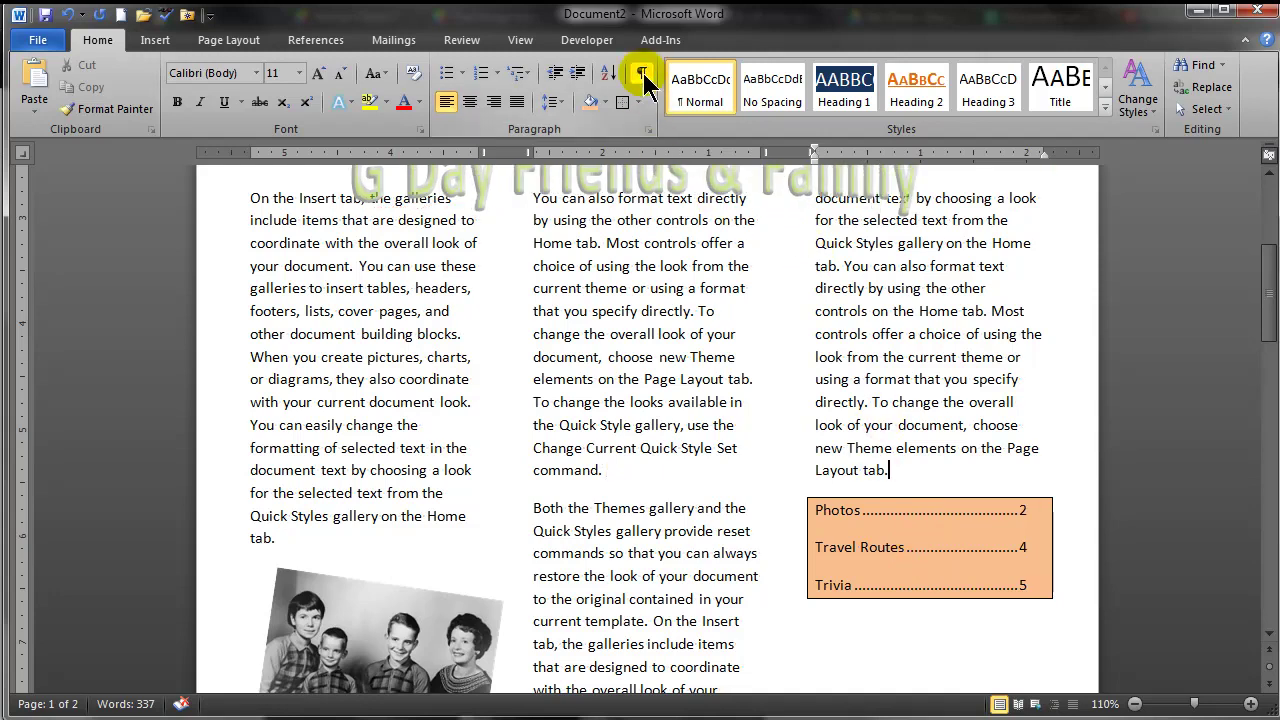
- Add a footer with the family name centred and the word 'Page' tabbed after it
scroll(700, 470, down, 5)
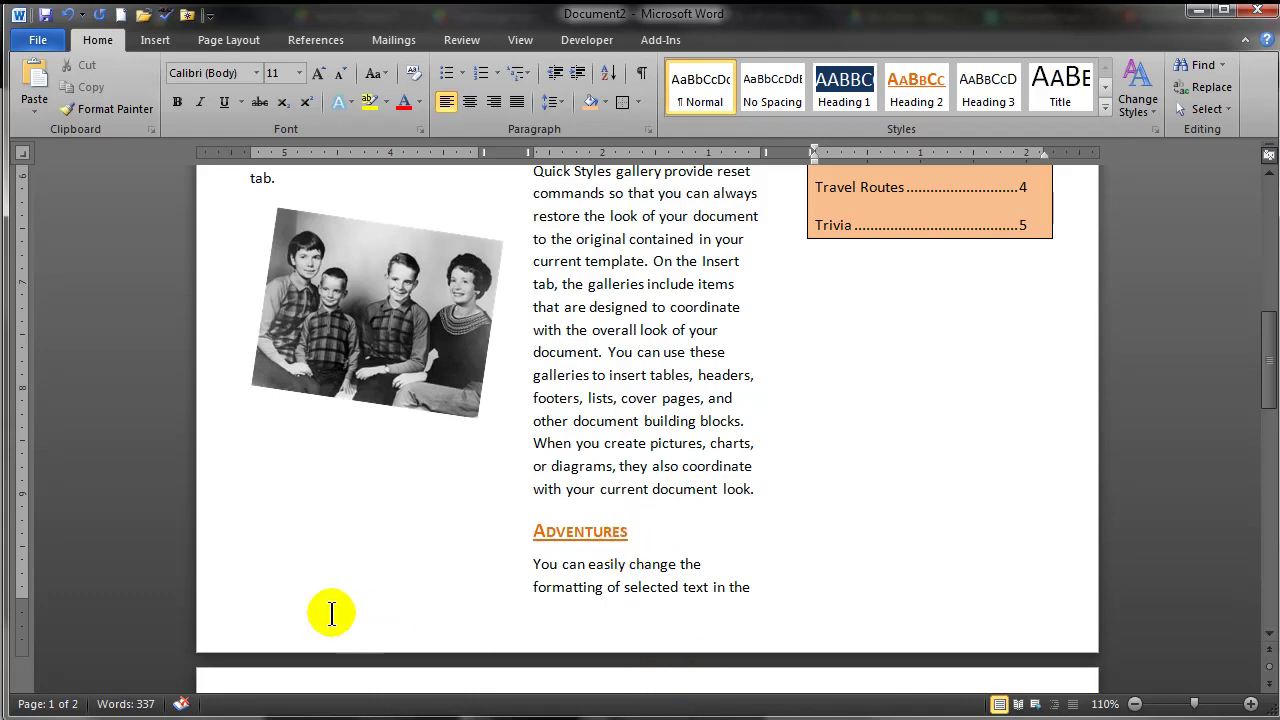
double_click(221, 628)
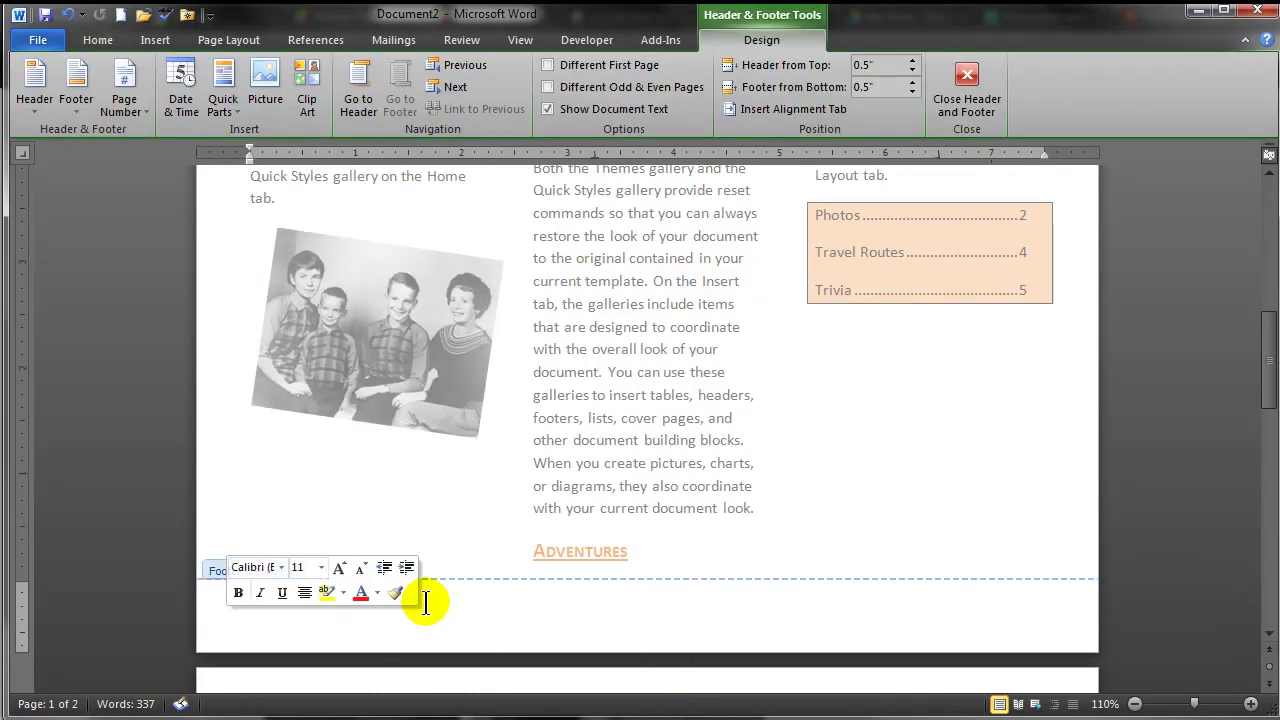
scroll(514, 594, down, 3)
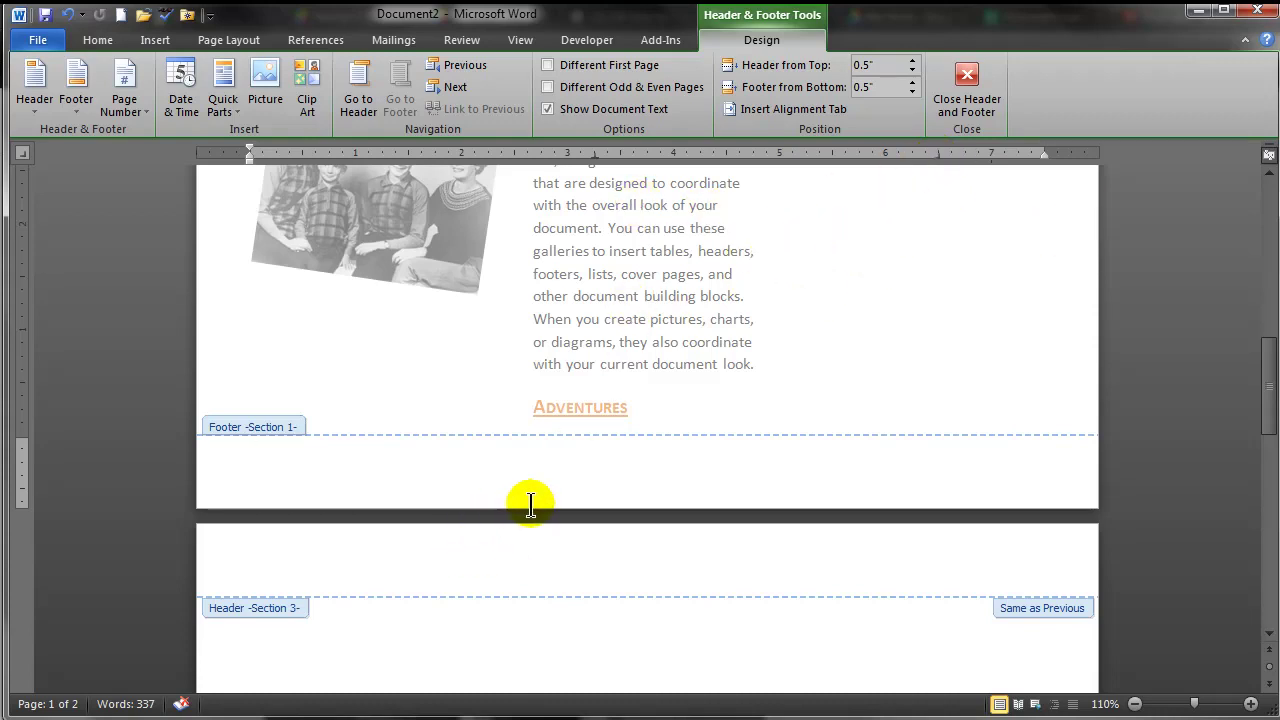
key(Tab)
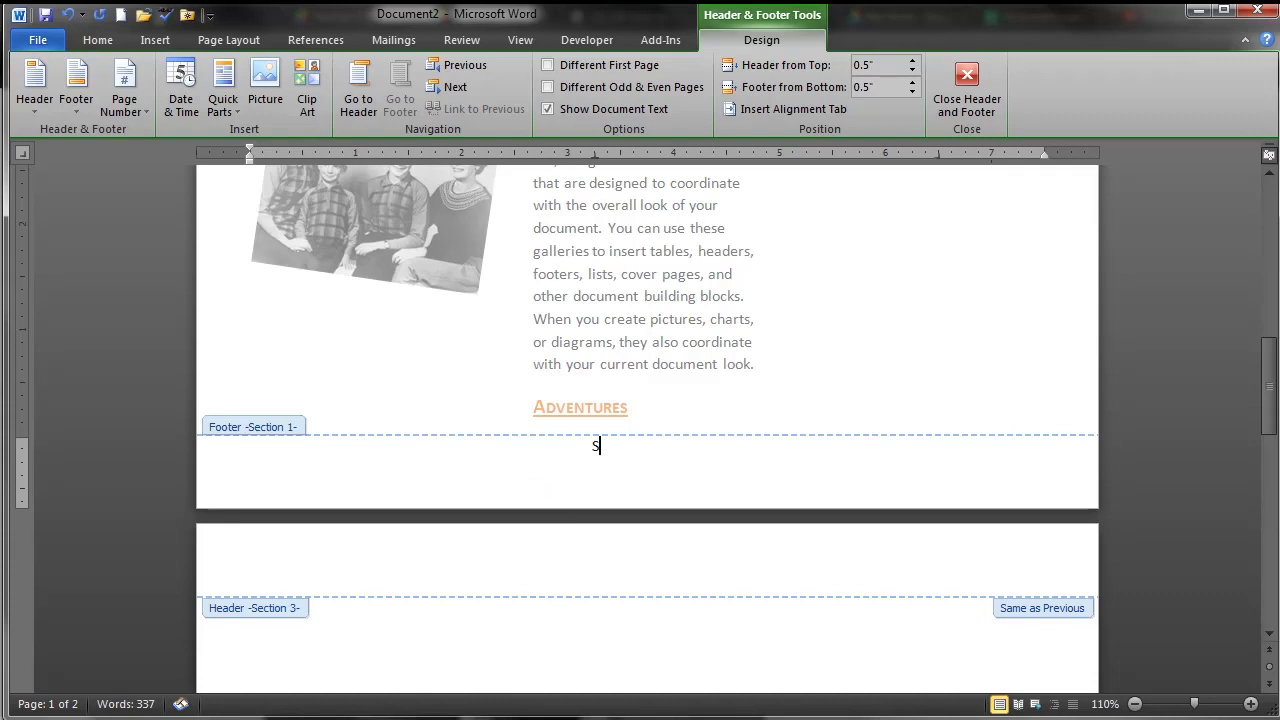
text(Simpson Family	Page)
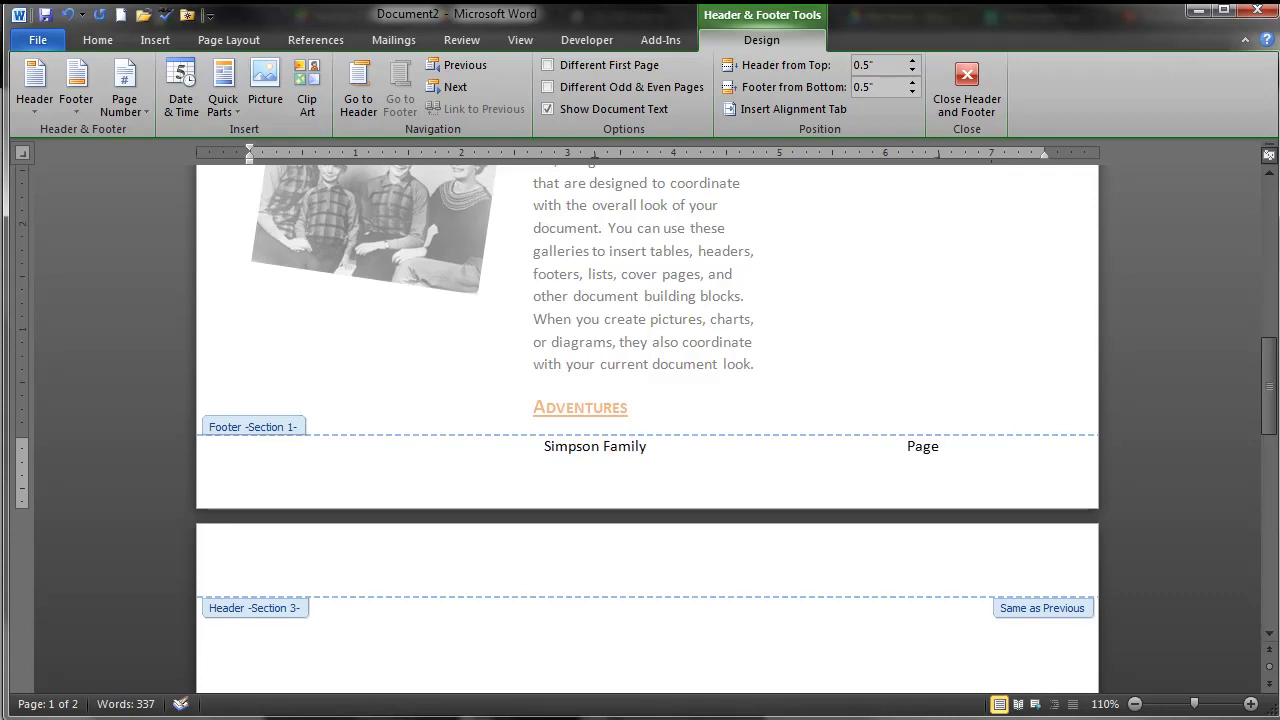
click(124, 100)
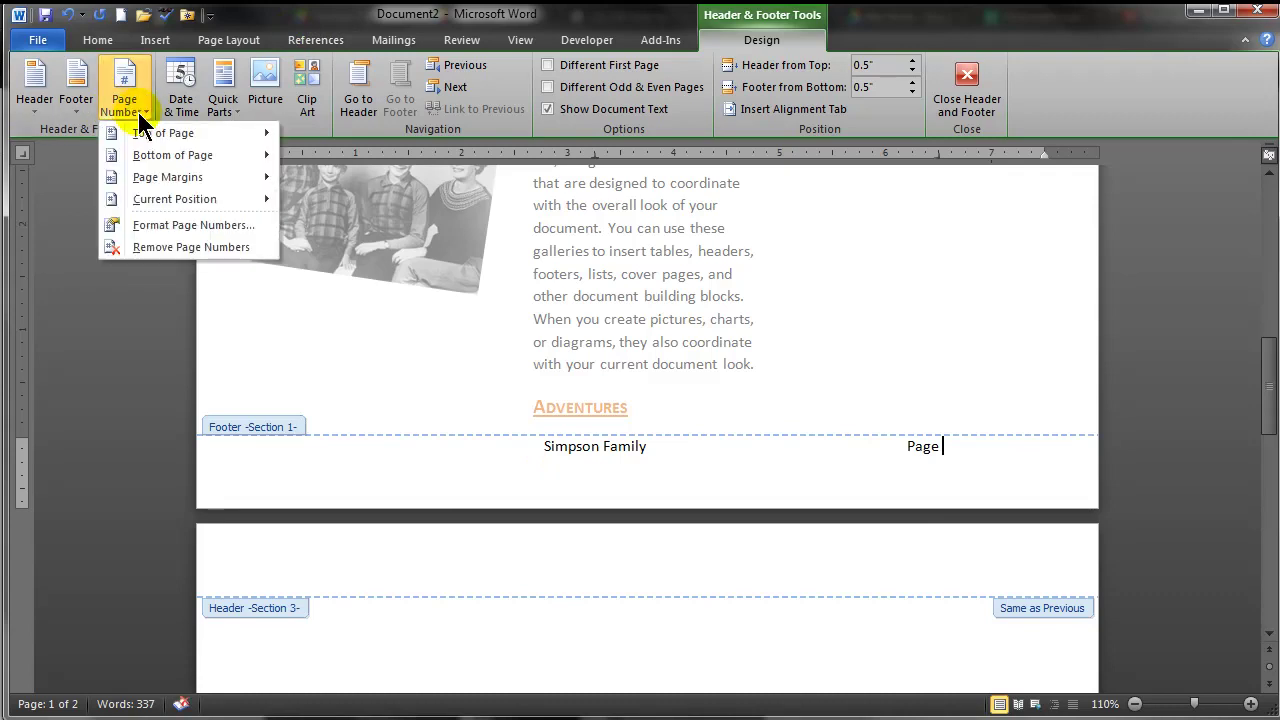
- Add a plain page number after 'Page' and move the footer tab stops so Page 1 meets the right margin
mouse_move(150, 199)
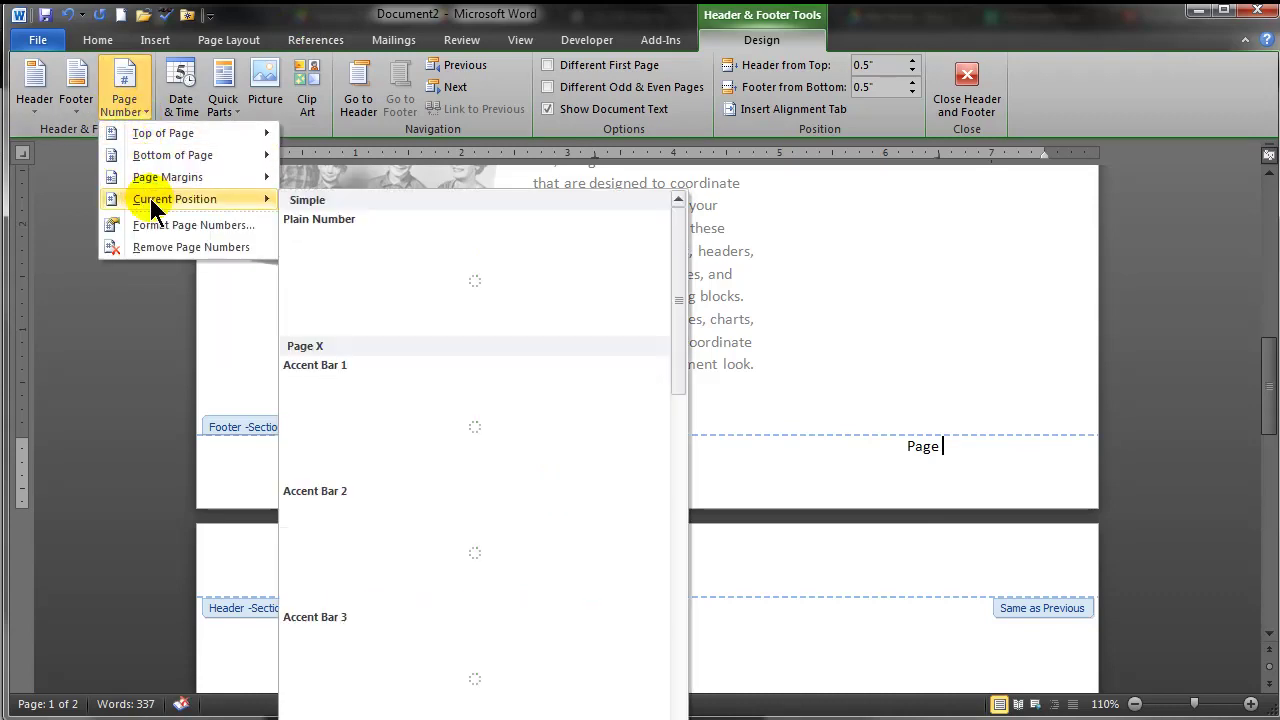
click(357, 262)
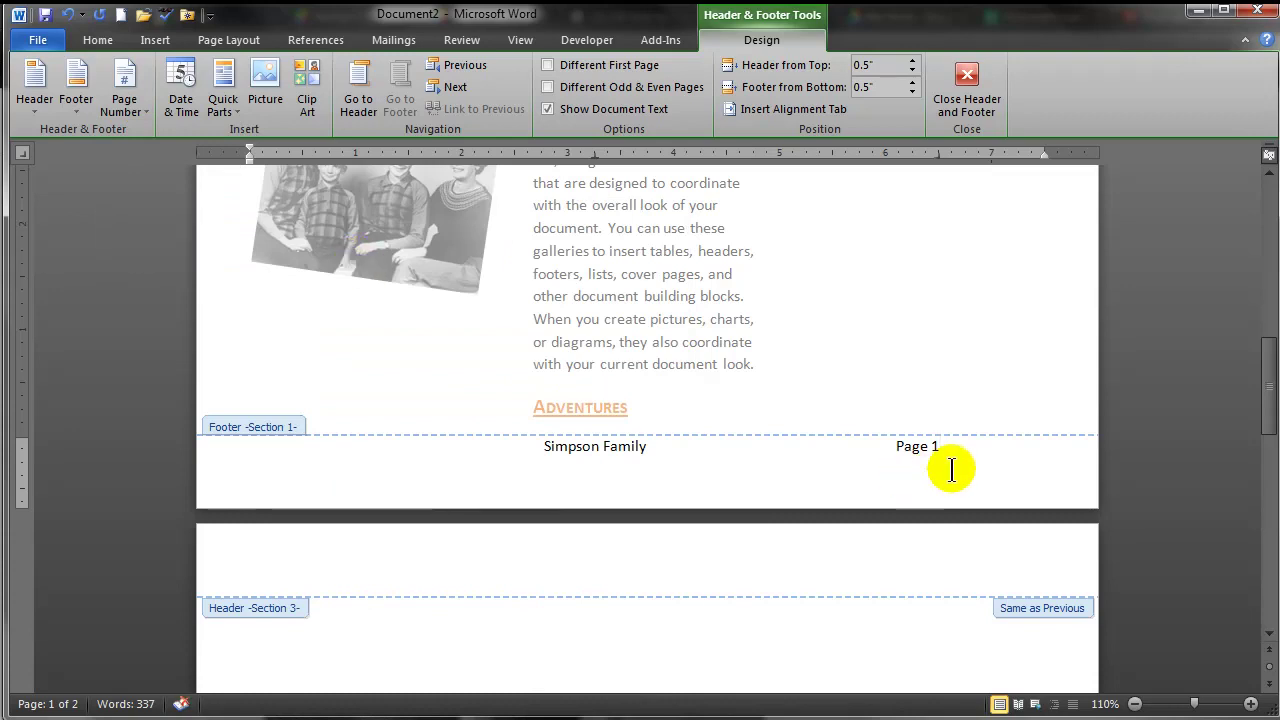
click(546, 446)
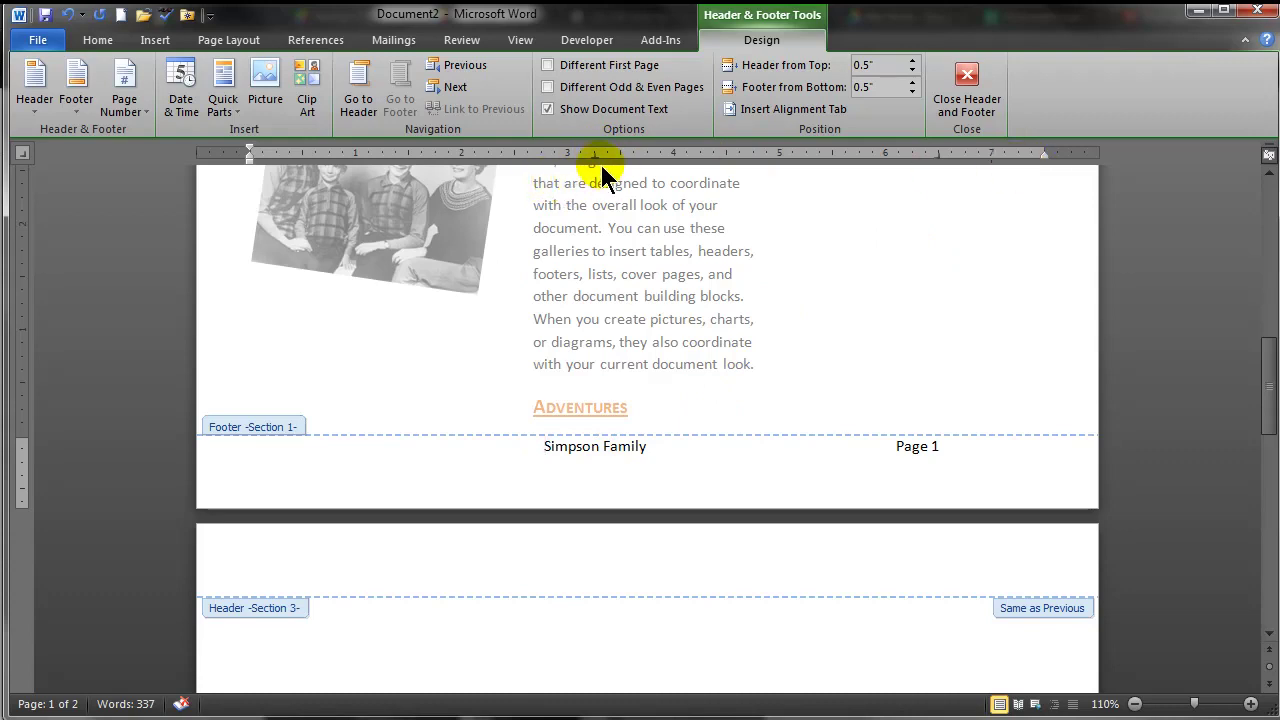
drag(591, 158, 648, 158)
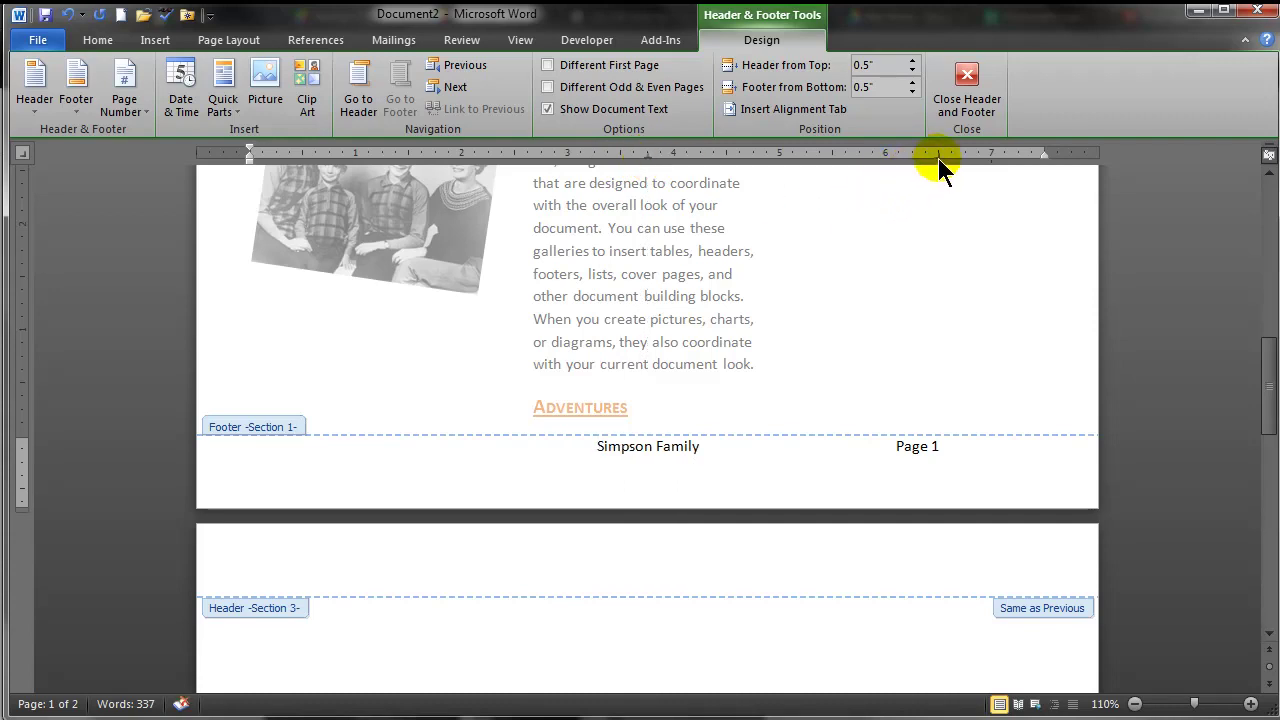
drag(938, 158, 1044, 158)
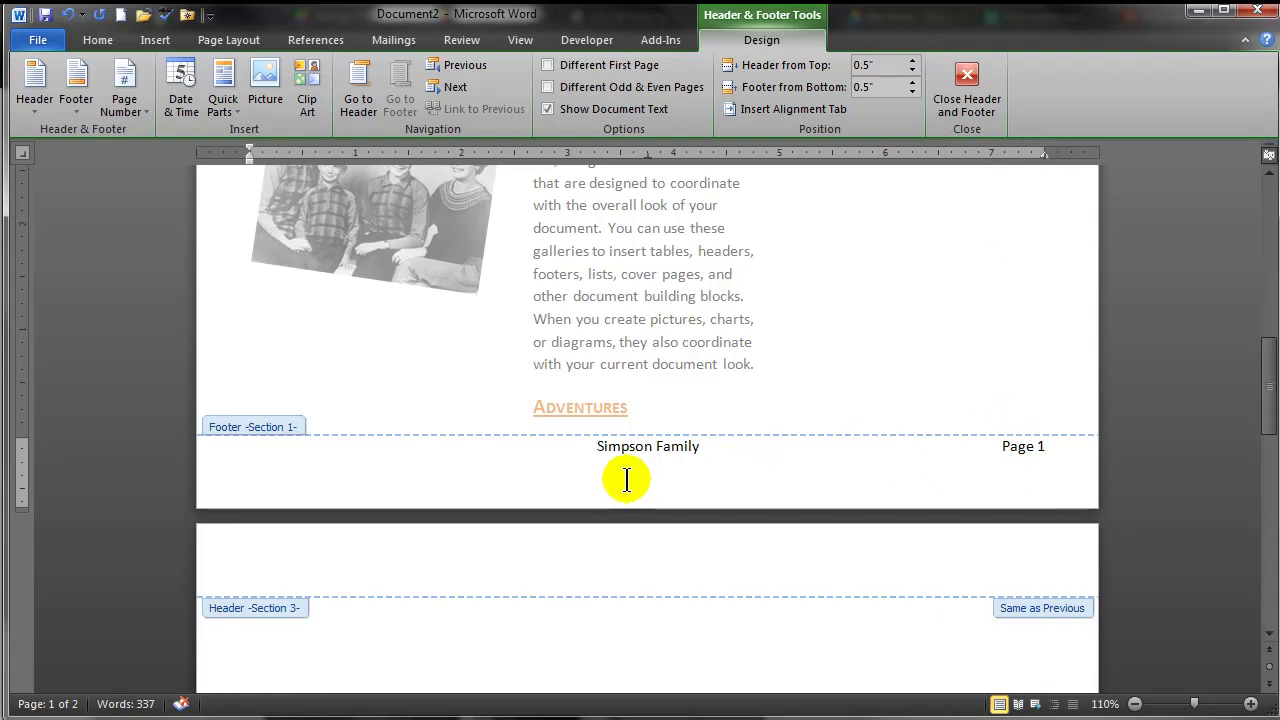
- Put a top border line on the footer paragraph above the family name and Page 1
click(202, 466)
click(202, 466)
click(97, 40)
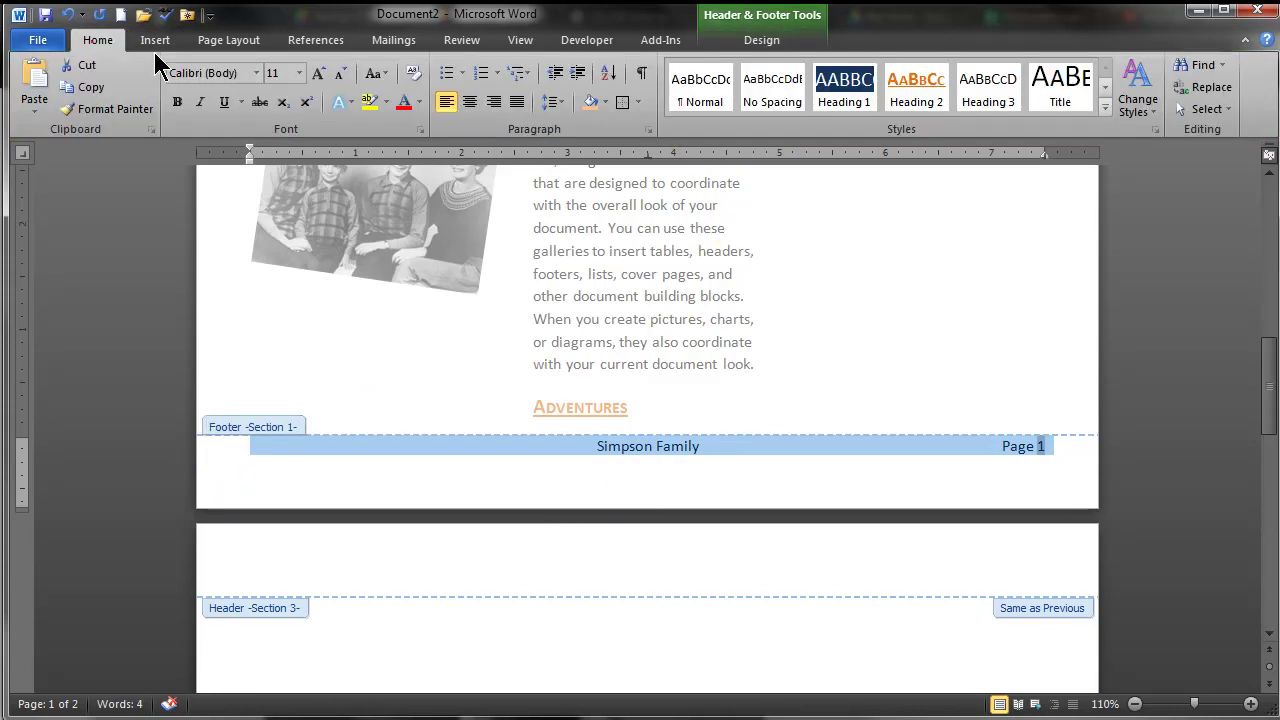
click(638, 102)
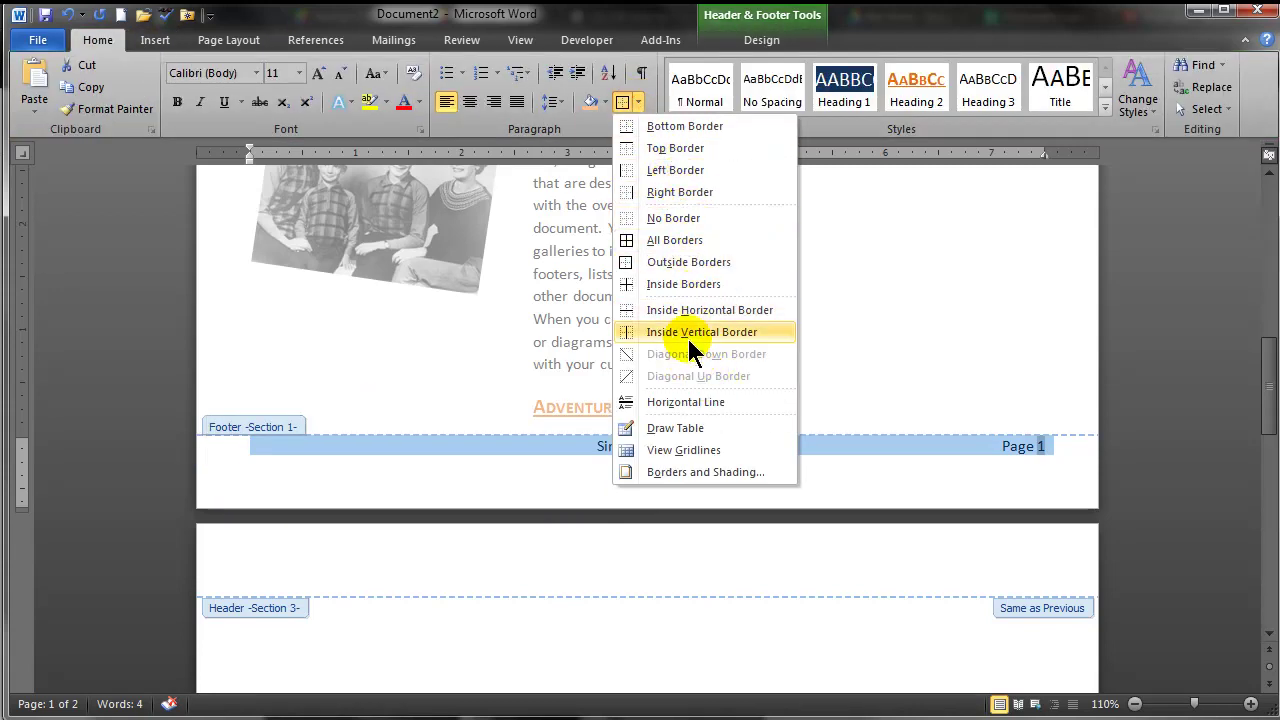
click(675, 148)
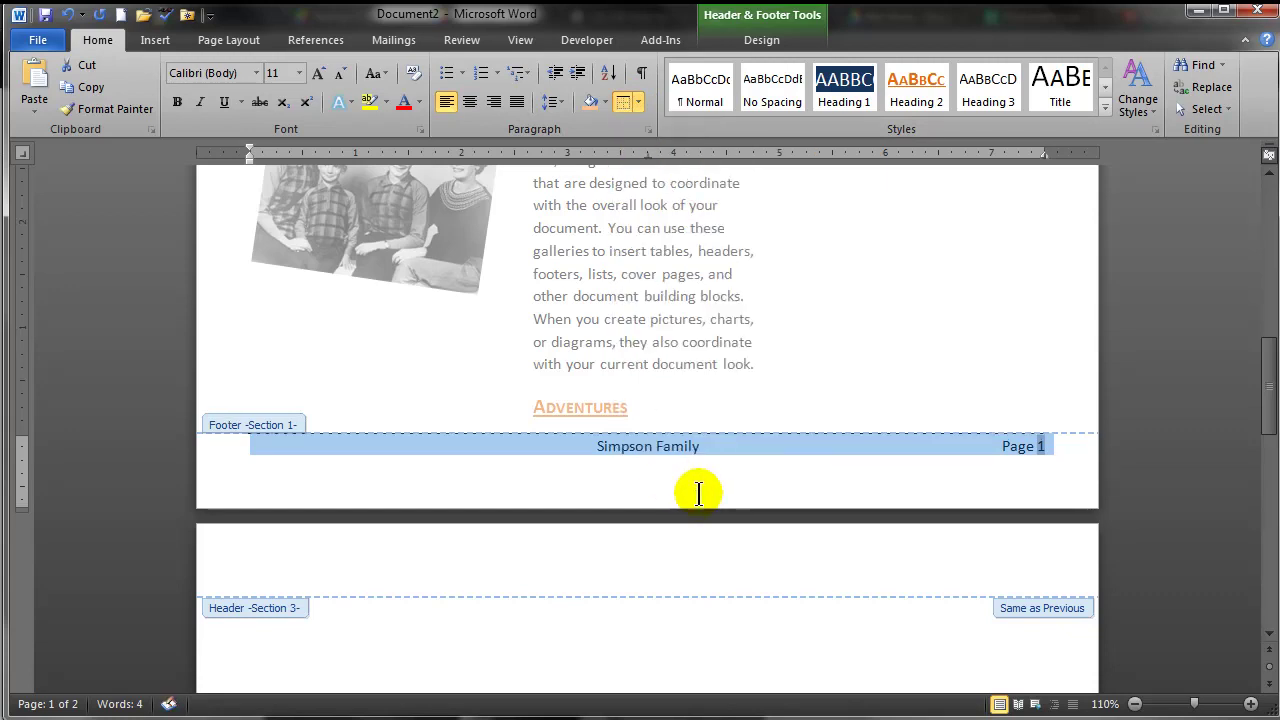
click(792, 486)
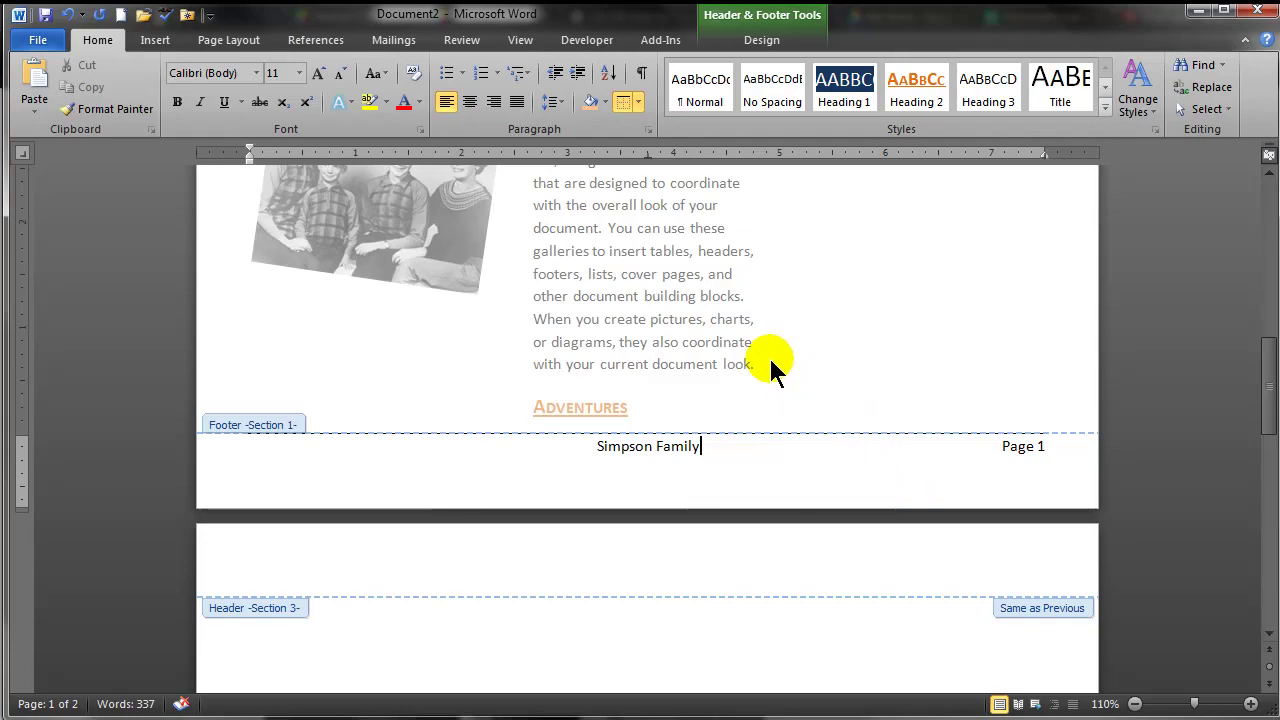
- Close the footer and show paragraph marks across the newsletter
scroll(735, 370, up, 9)
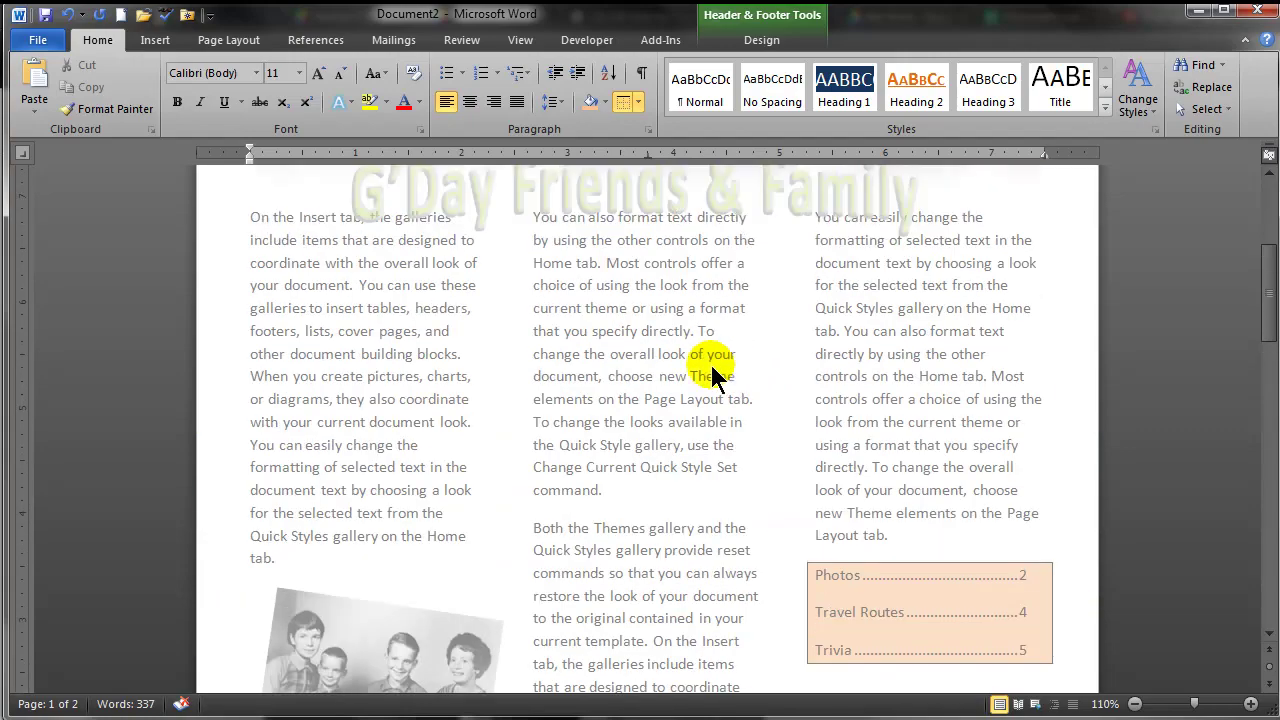
double_click(683, 378)
scroll(680, 363, up, 8)
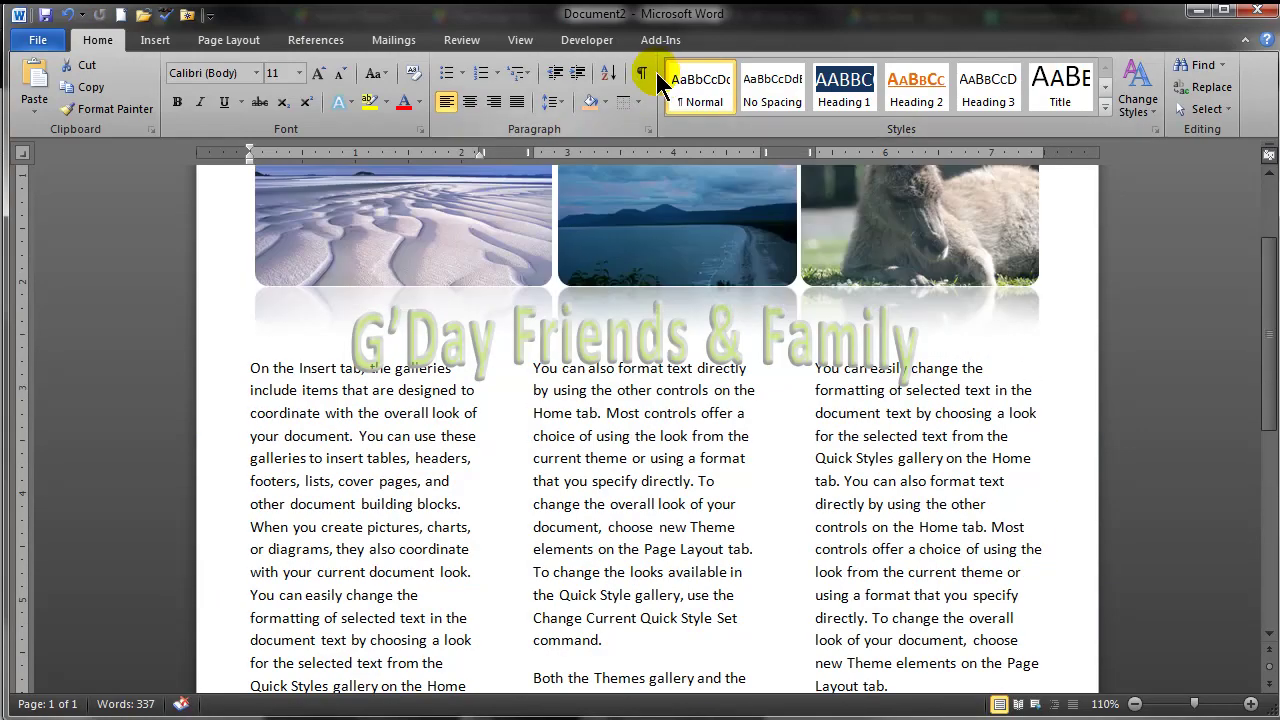
click(643, 76)
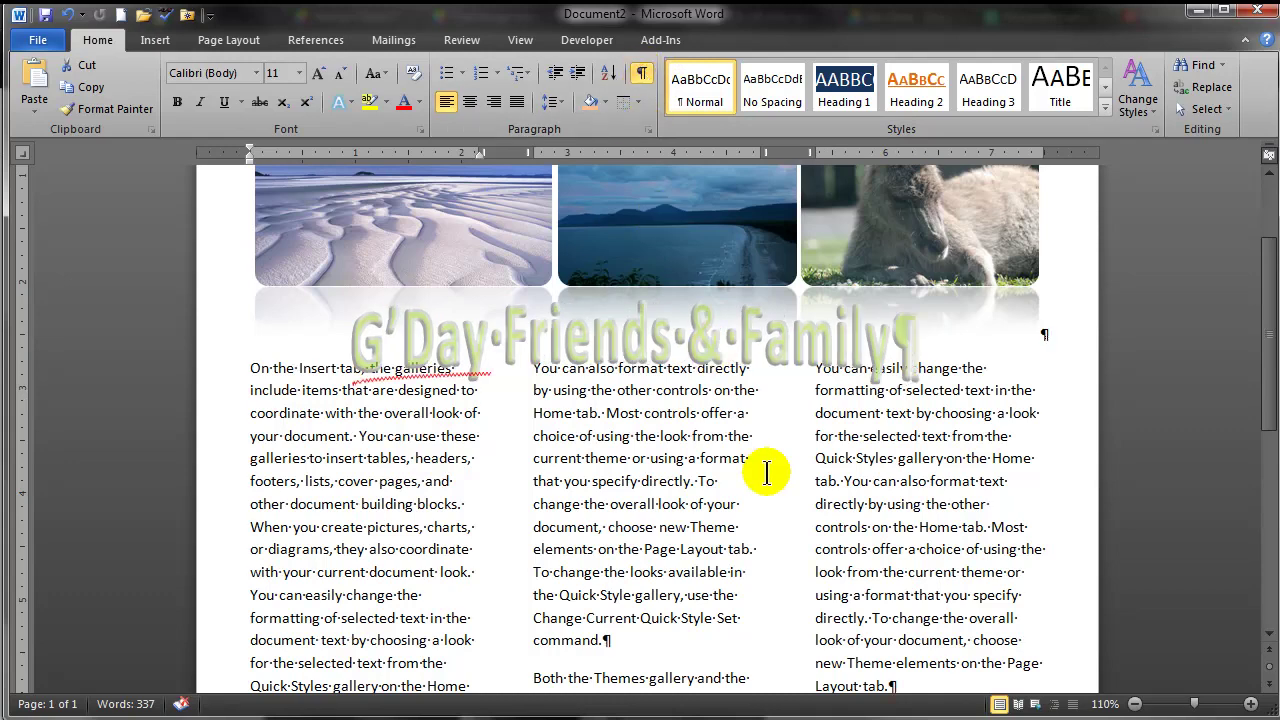
scroll(766, 473, down, 3)
scroll(766, 473, down, 4)
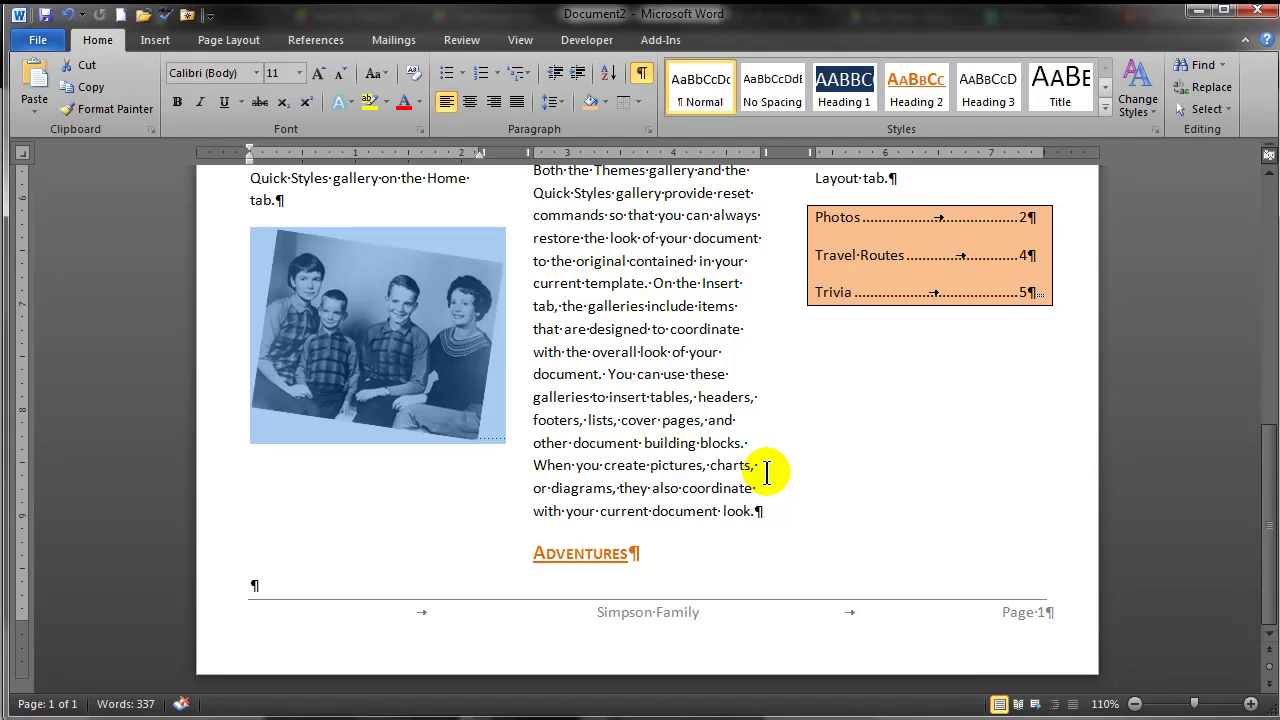
scroll(766, 473, up, 7)
scroll(766, 473, down, 5)
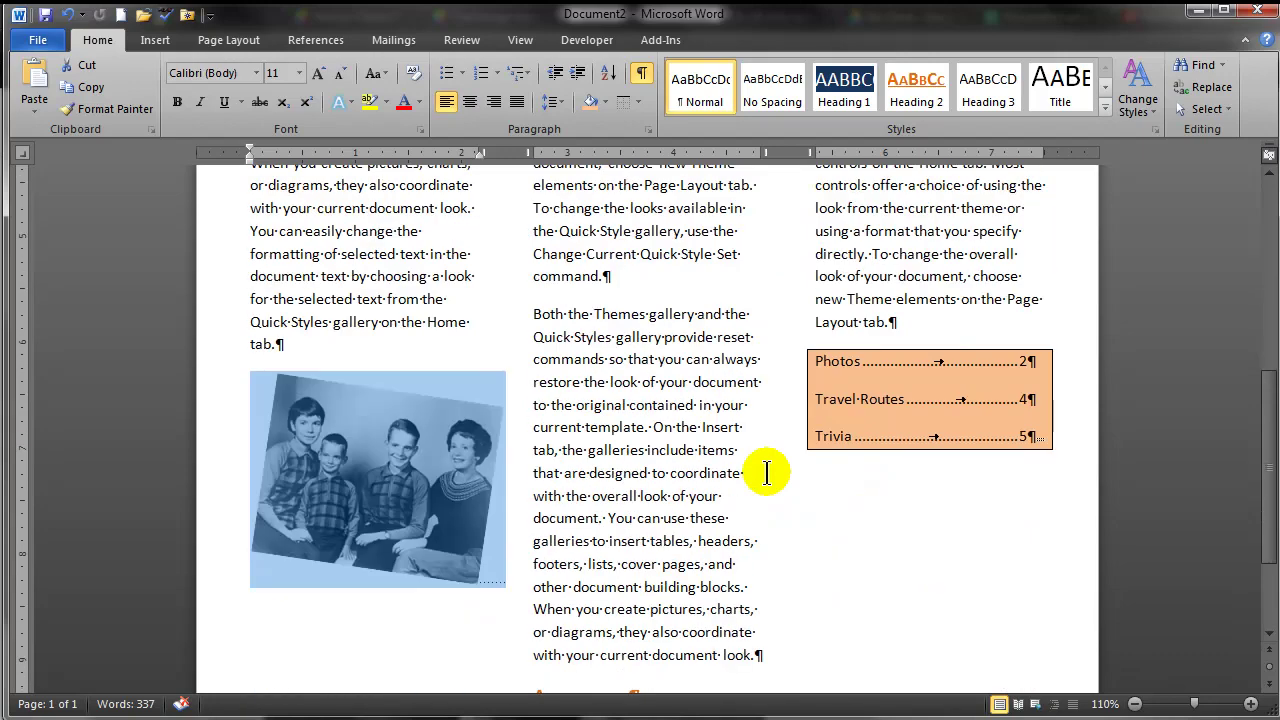
scroll(766, 473, up, 5)
scroll(766, 473, up, 1)
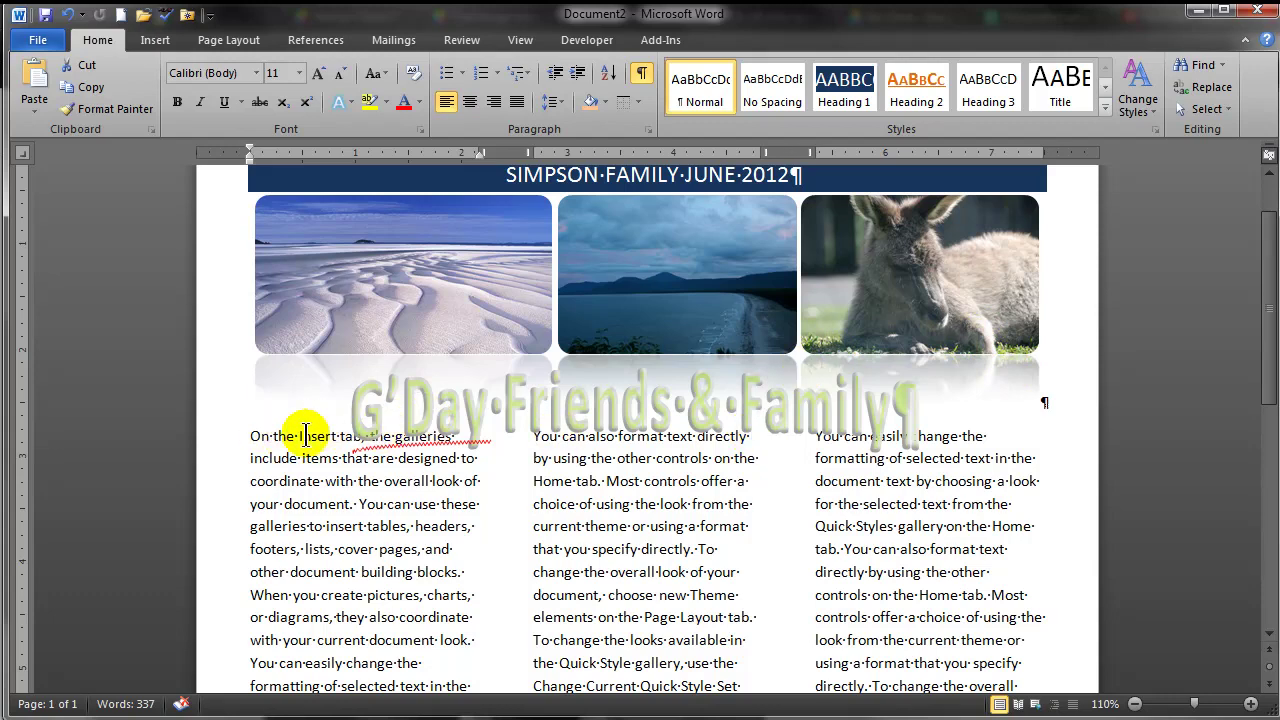
- Insert a continuous section break after the headline with Alt+P, B, O, then delete it again
click(246, 437)
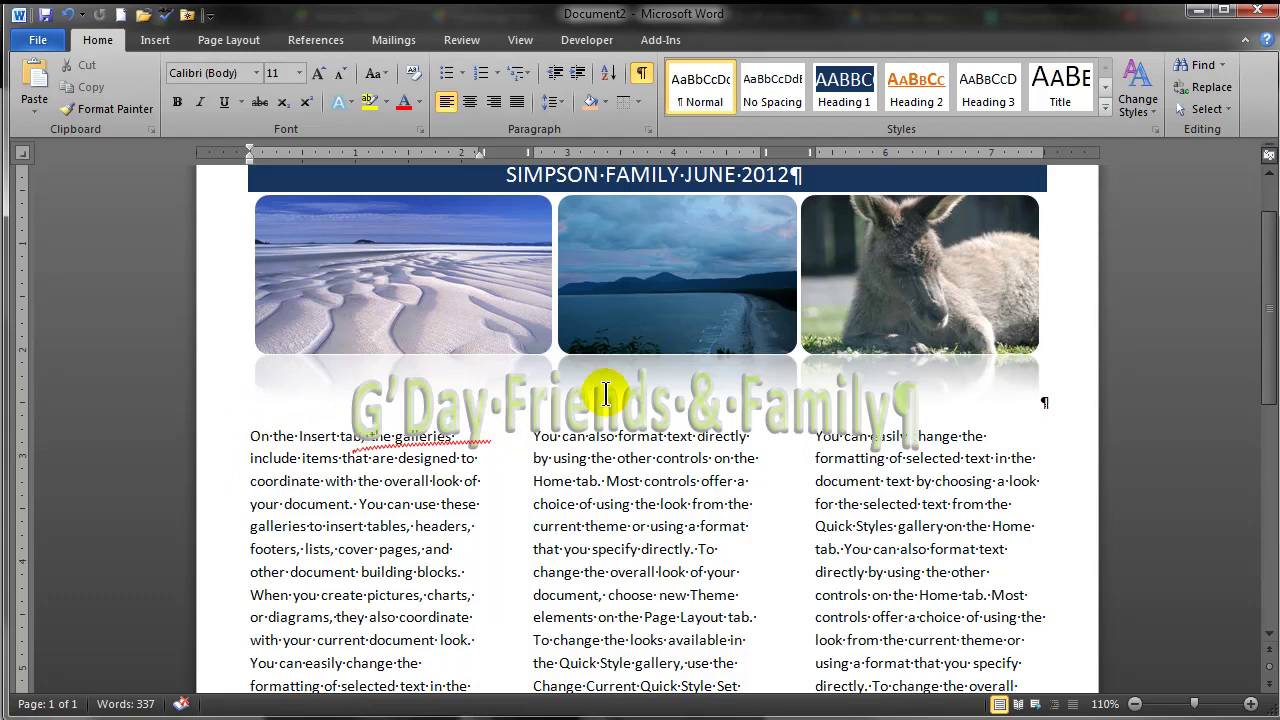
click(1062, 322)
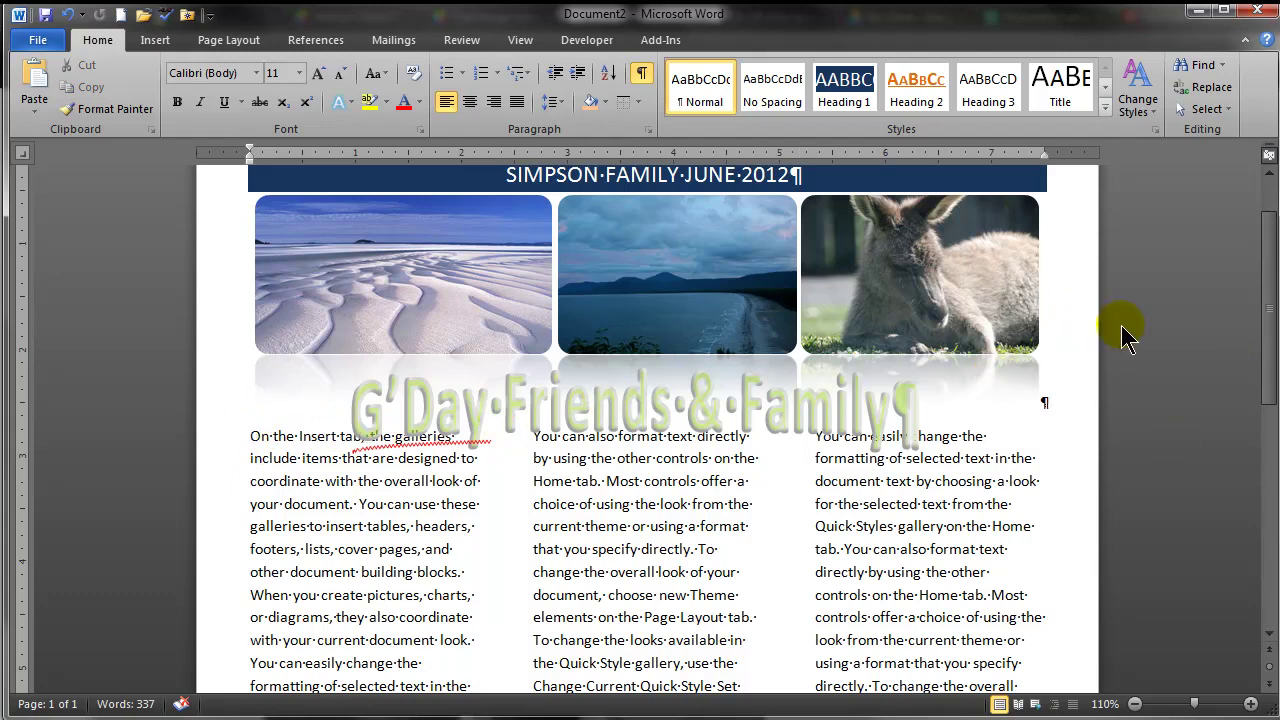
key(Return)
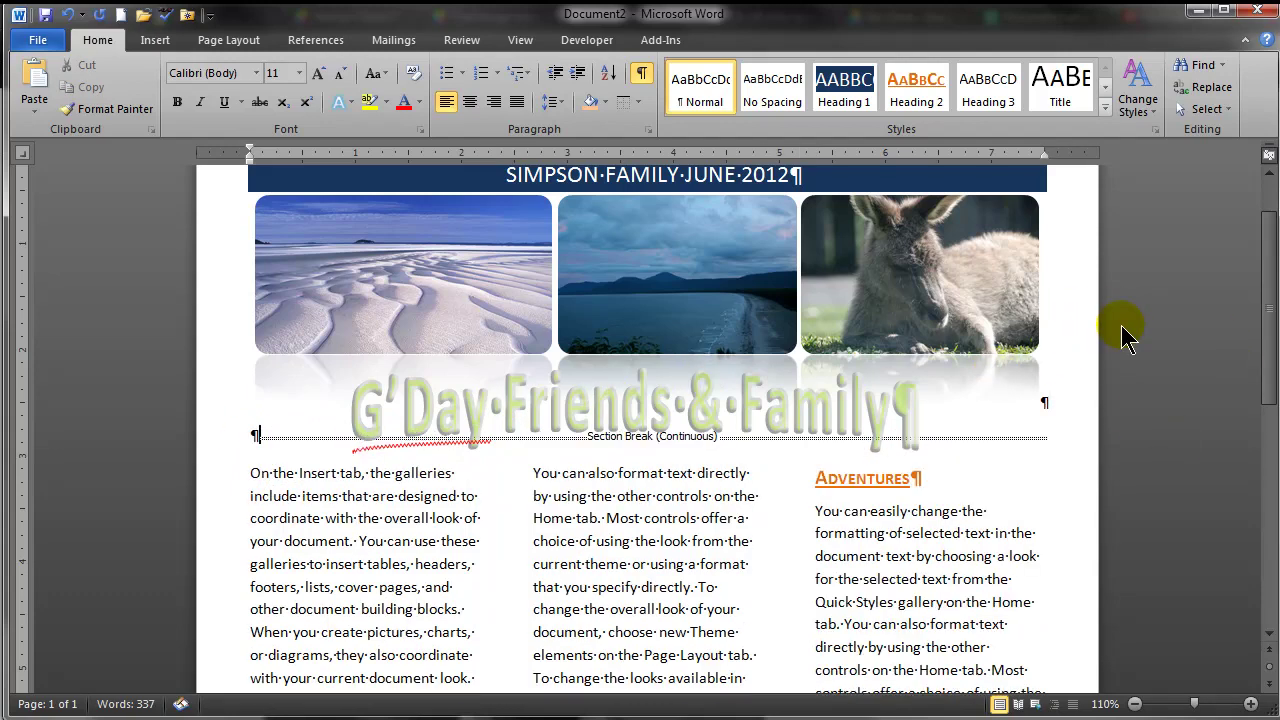
key(alt+p)
key(b)
key(o)
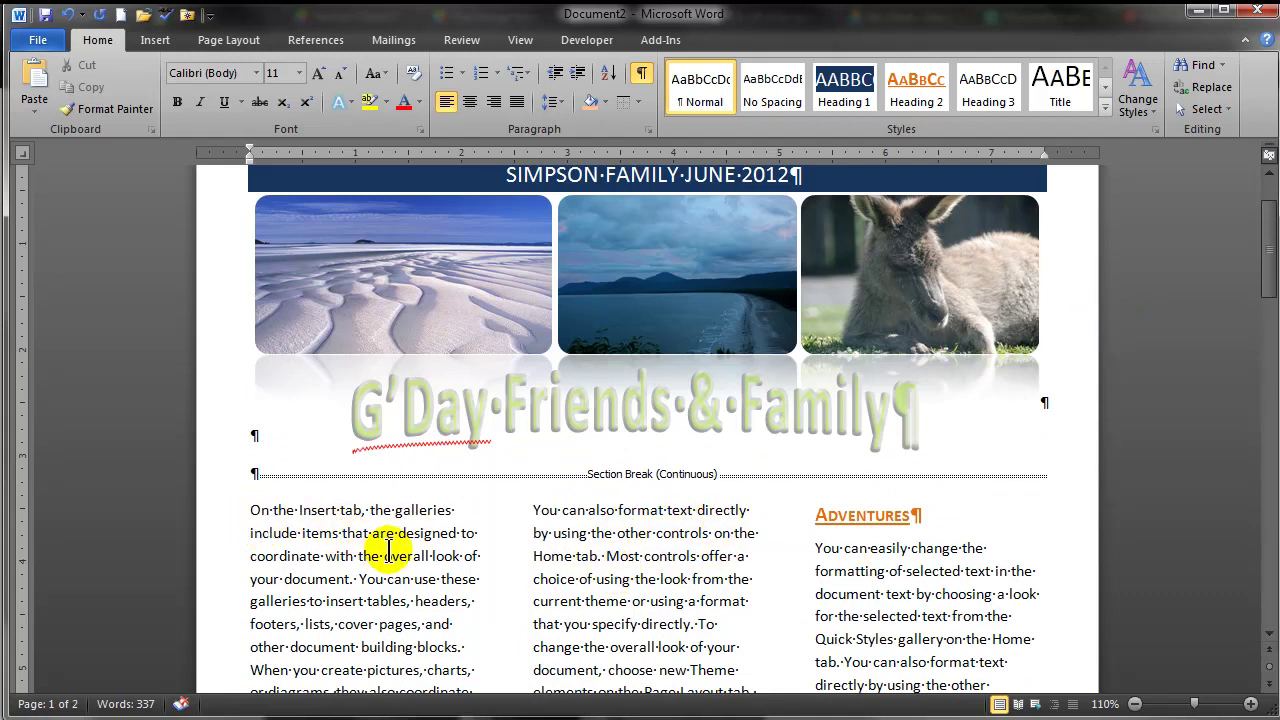
key(BackSpace)
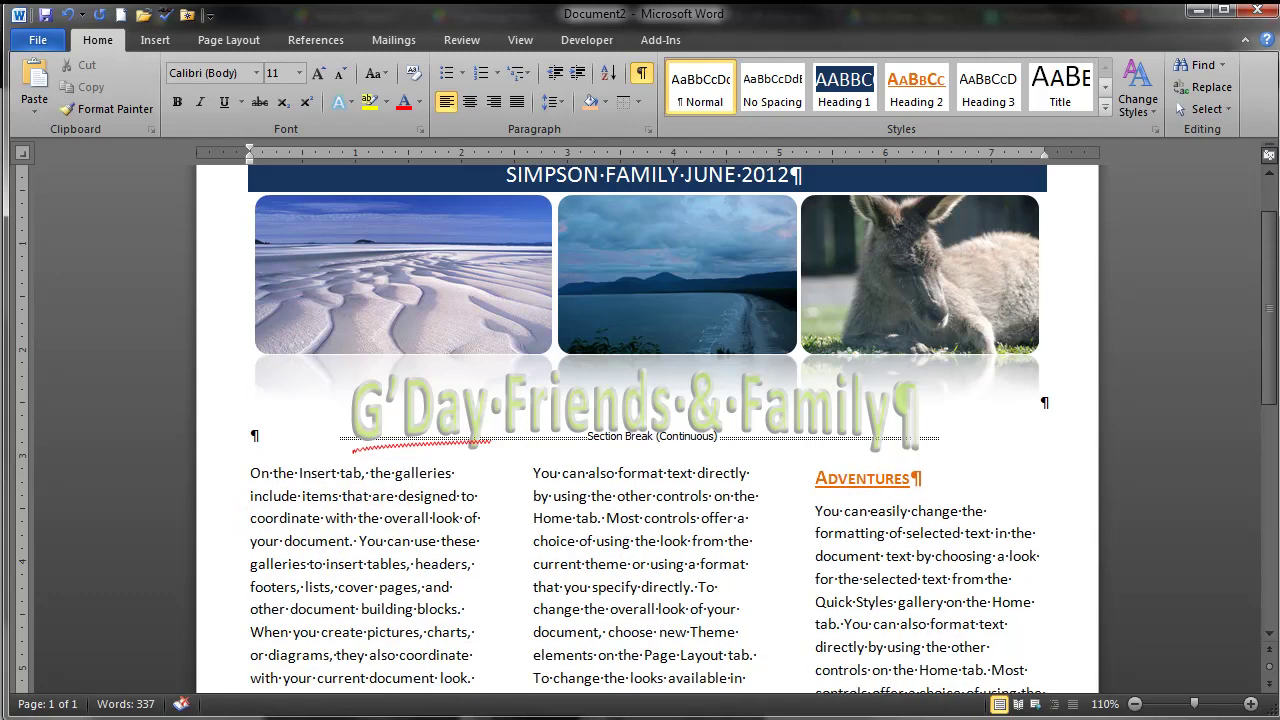
key(BackSpace)
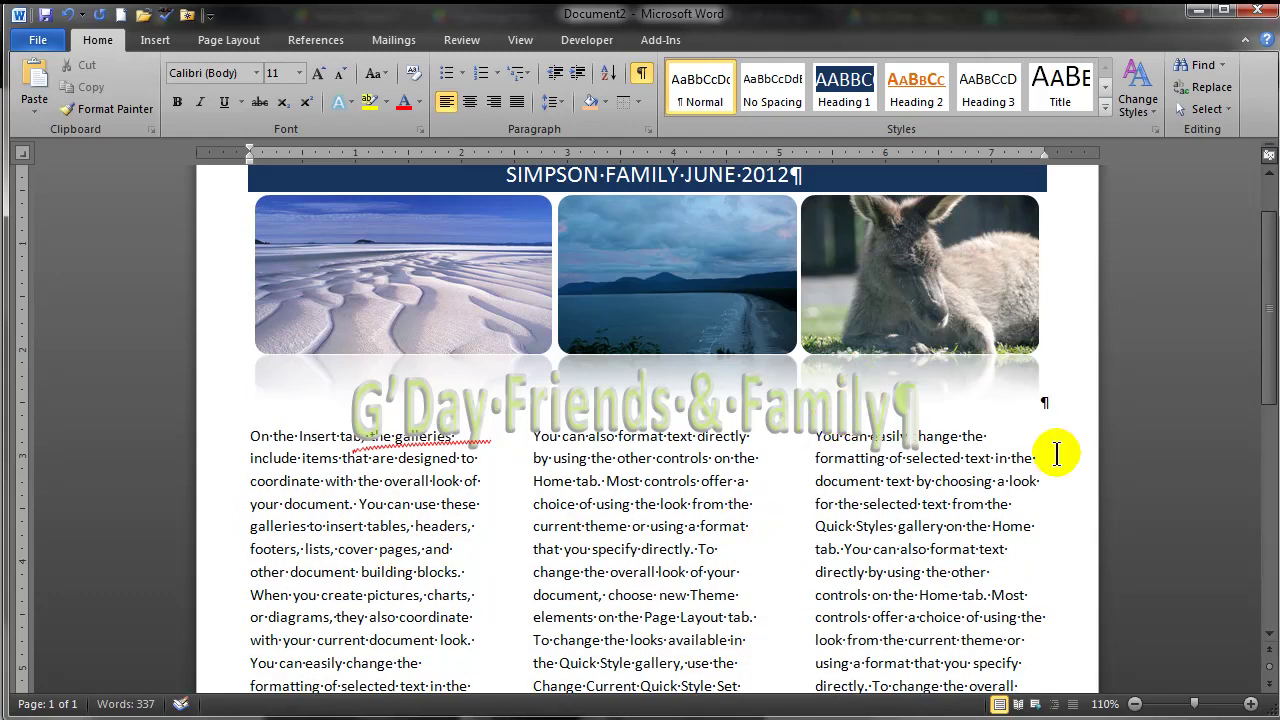
- Raise the selected paragraph's space after to 42 pt in the Paragraph settings
double_click(1041, 405)
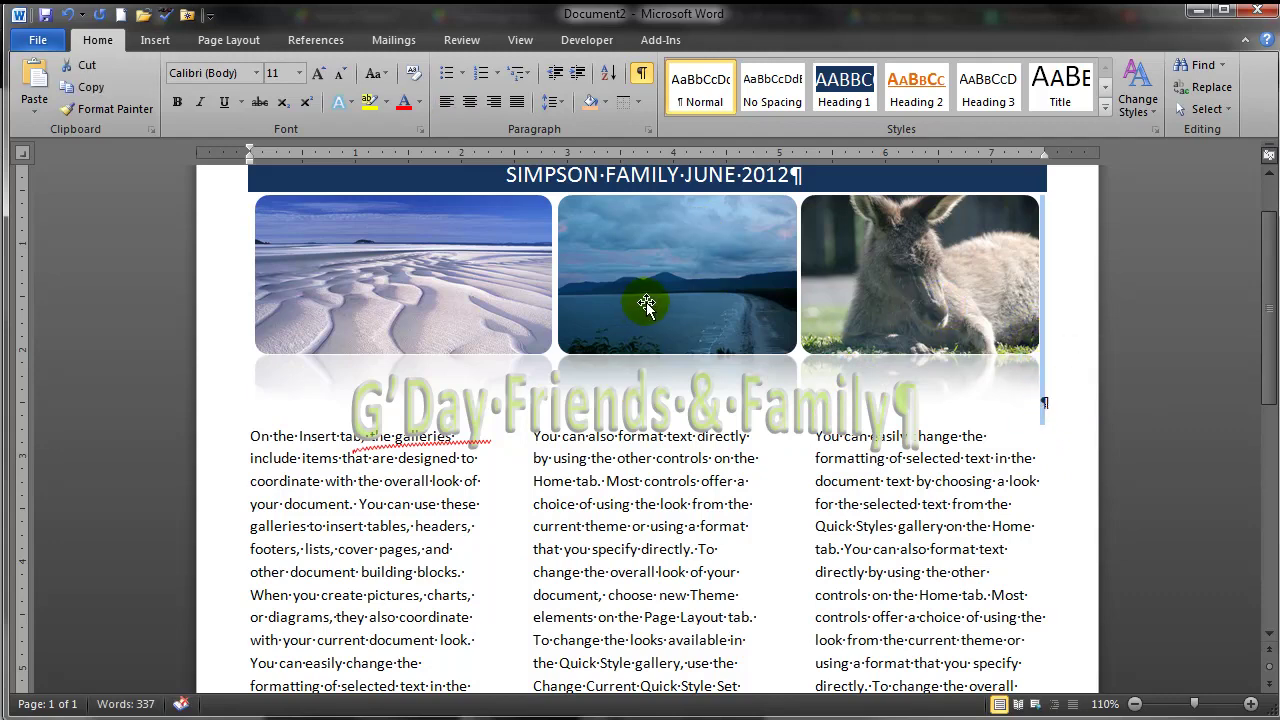
click(1052, 404)
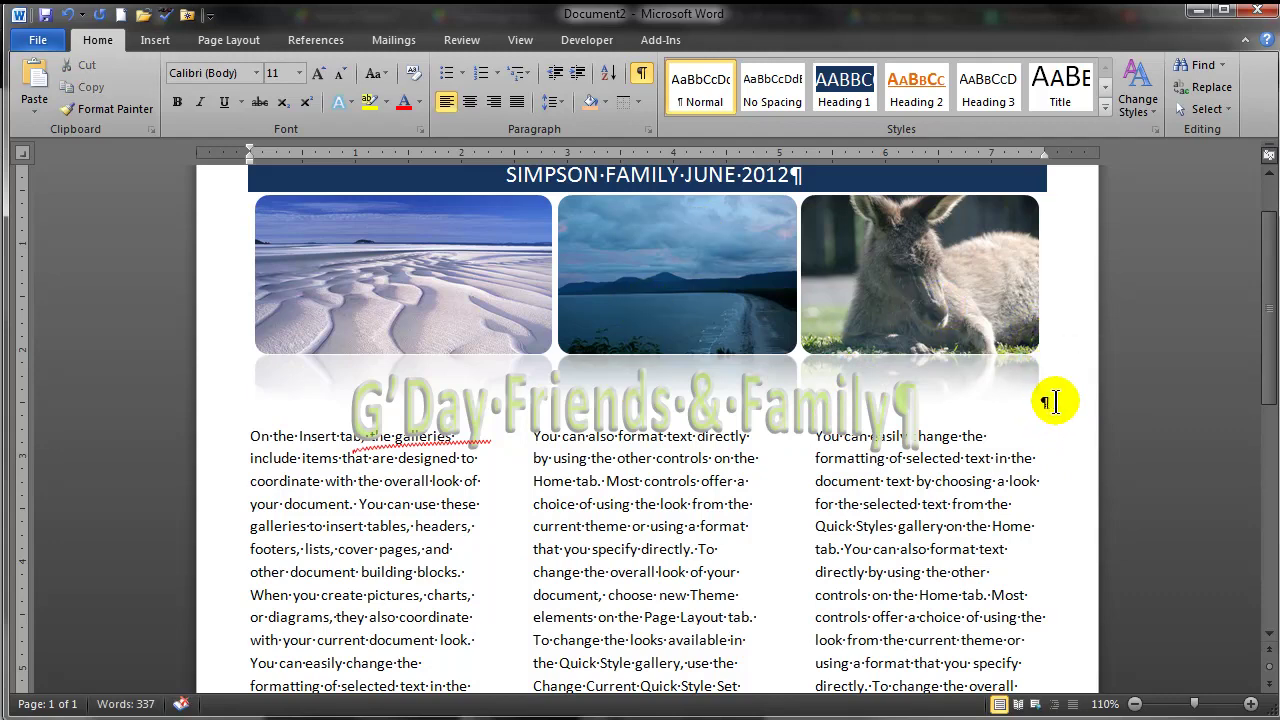
click(928, 316)
click(648, 128)
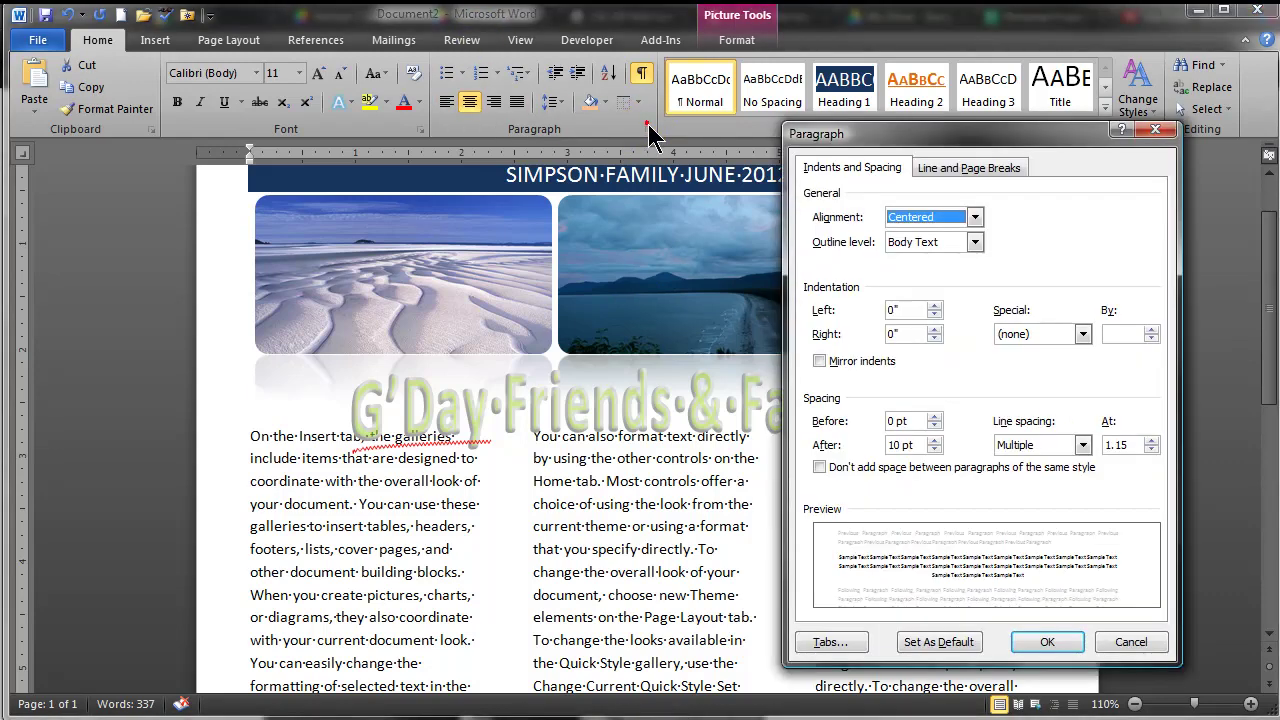
click(934, 440)
click(934, 440)
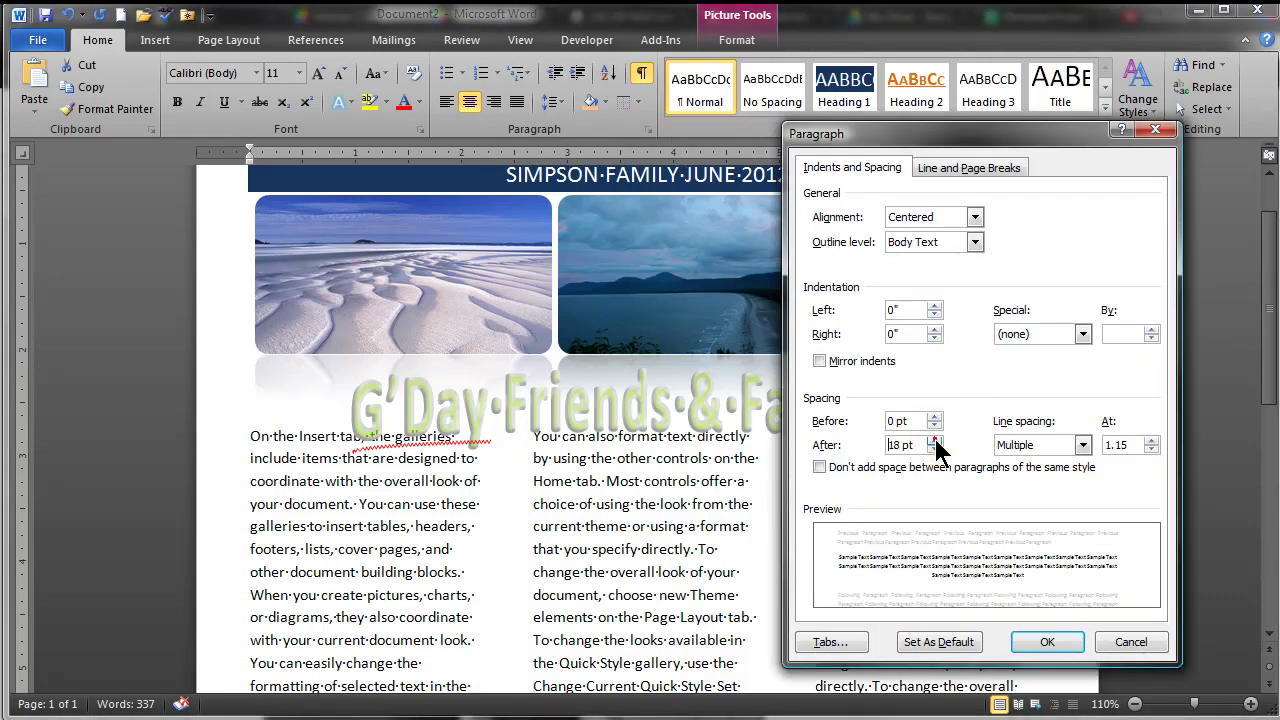
click(934, 440)
click(934, 440)
click(934, 440)
click(934, 440)
click(1050, 642)
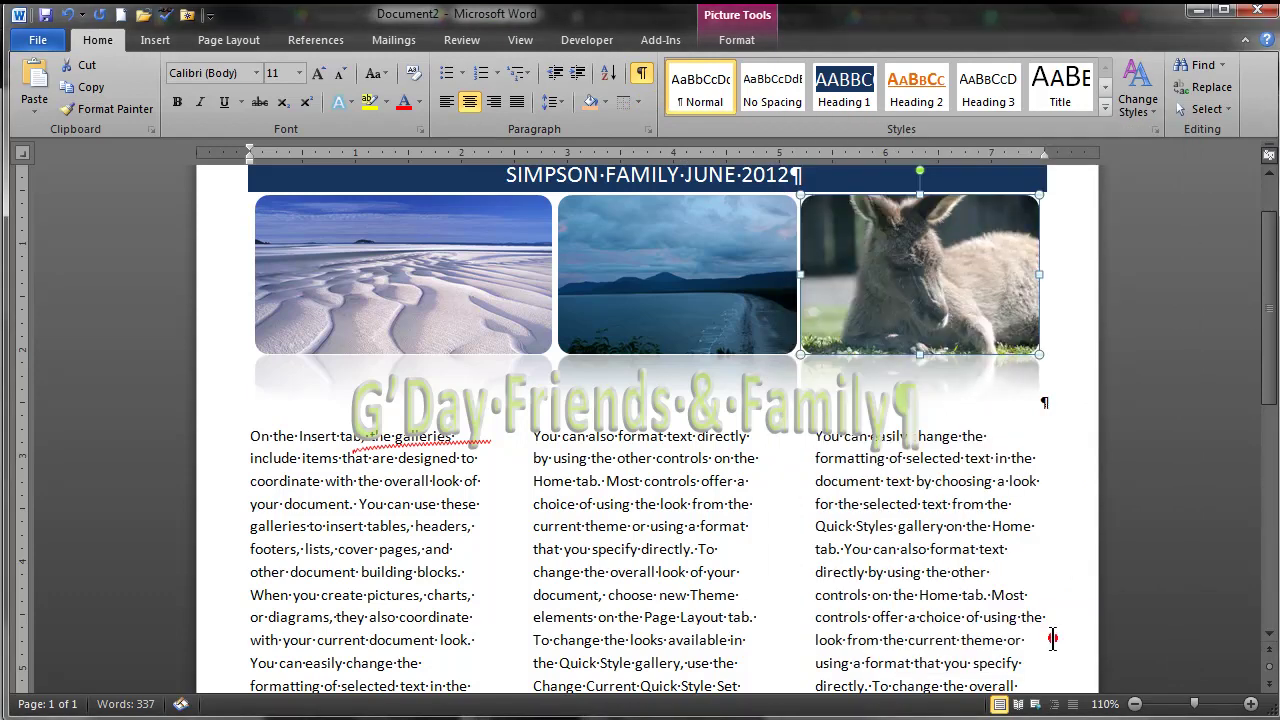
click(1052, 401)
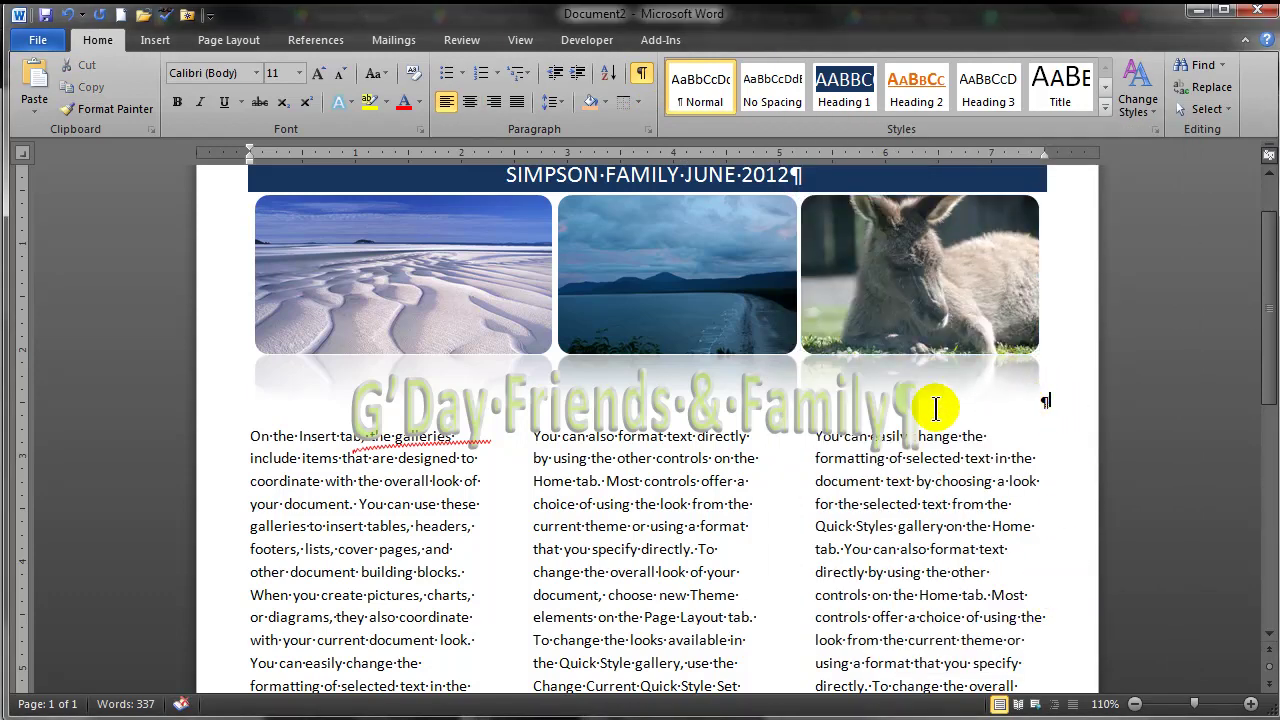
- Set 30 pt spacing after the headline banner paragraph and apply it
click(205, 365)
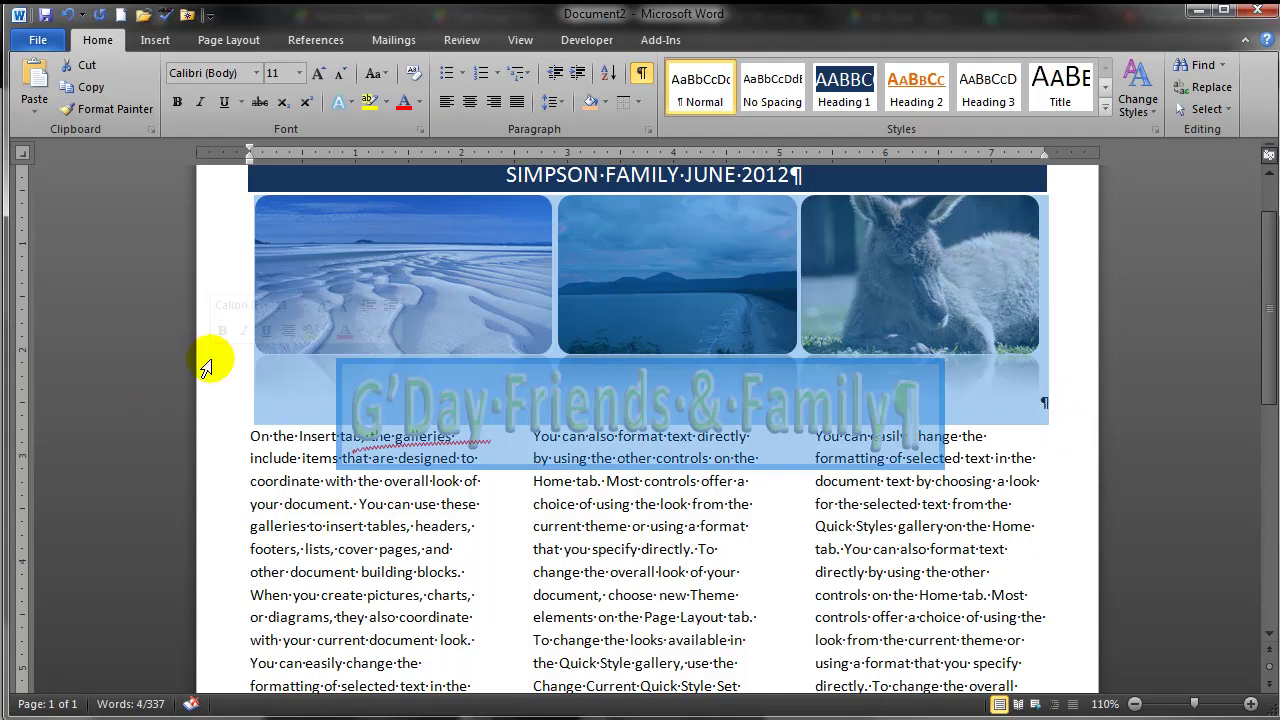
click(650, 129)
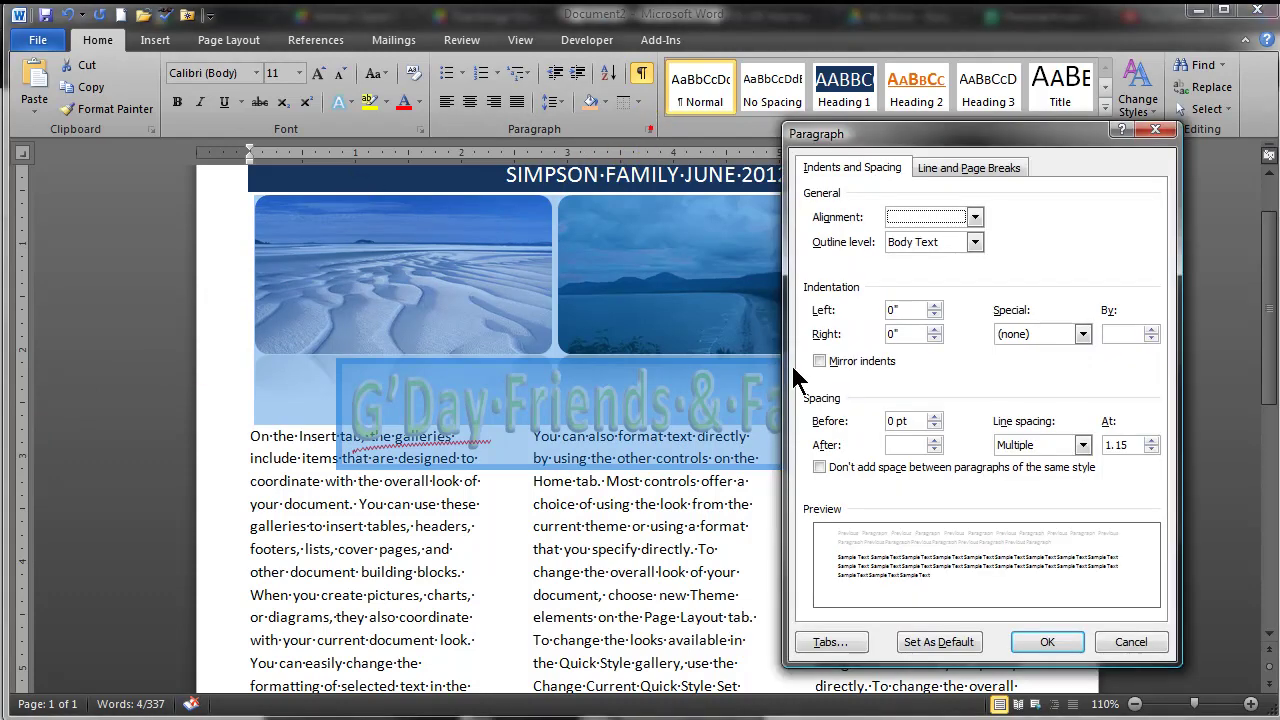
click(934, 440)
click(934, 440)
click(934, 440)
click(934, 440)
click(934, 440)
click(1047, 642)
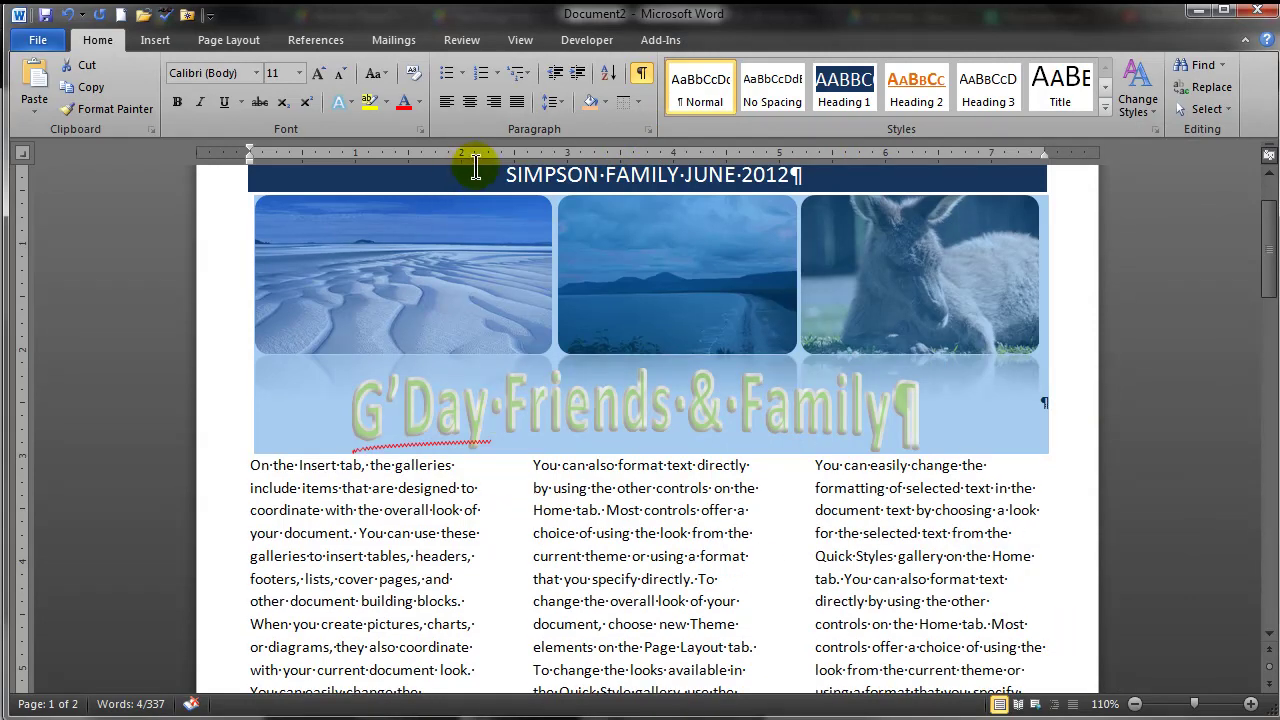
click(649, 130)
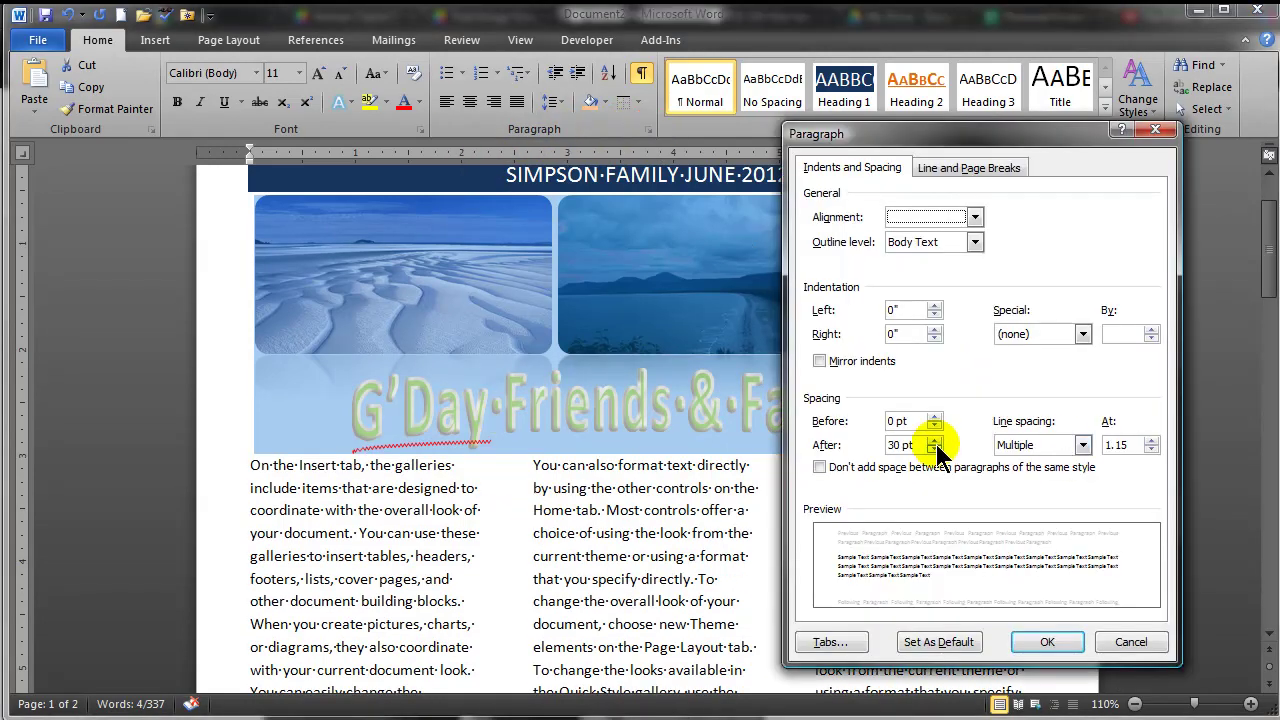
click(1040, 645)
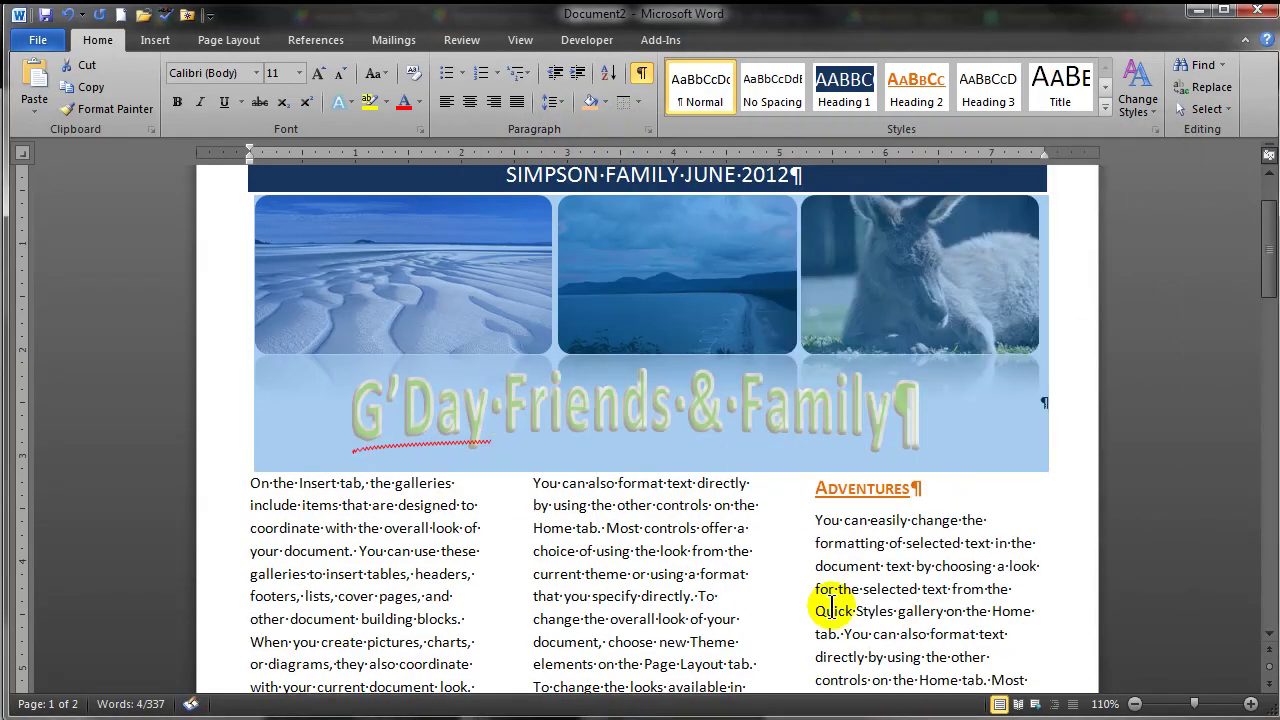
click(718, 596)
scroll(651, 540, down, 5)
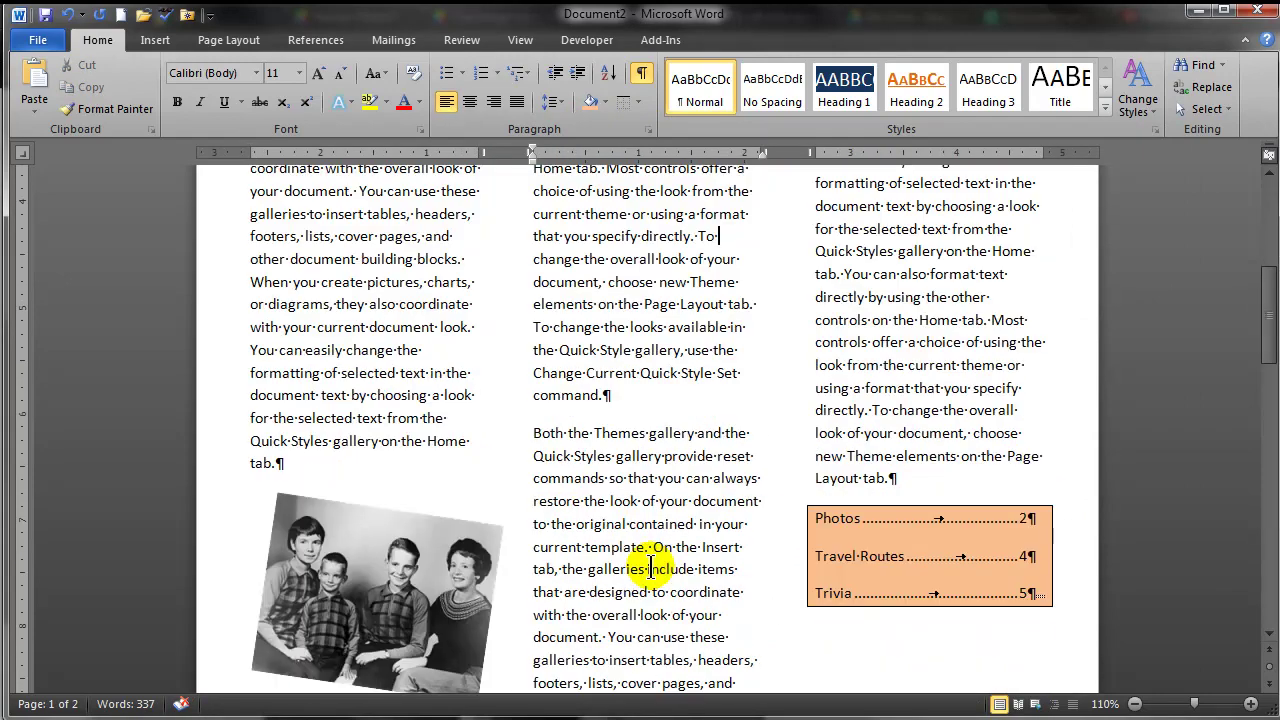
scroll(651, 568, down, 3)
scroll(650, 568, up, 4)
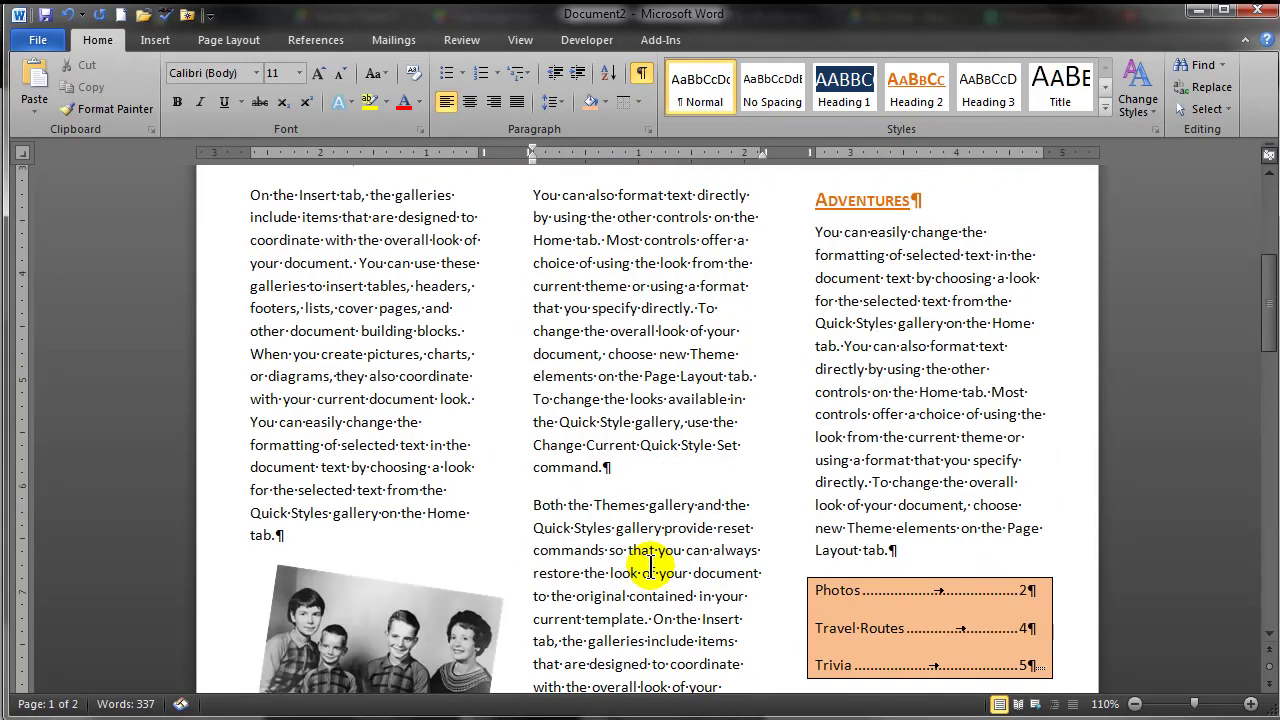
scroll(651, 568, up, 3)
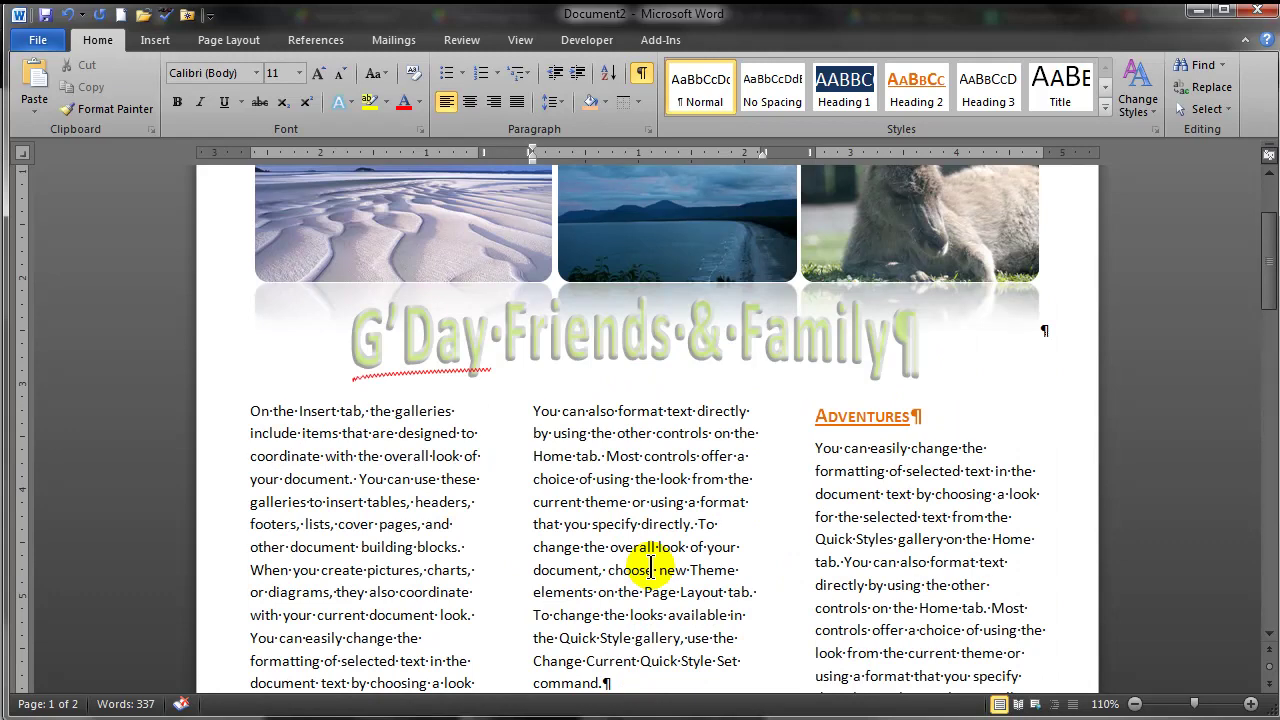
scroll(651, 568, up, 3)
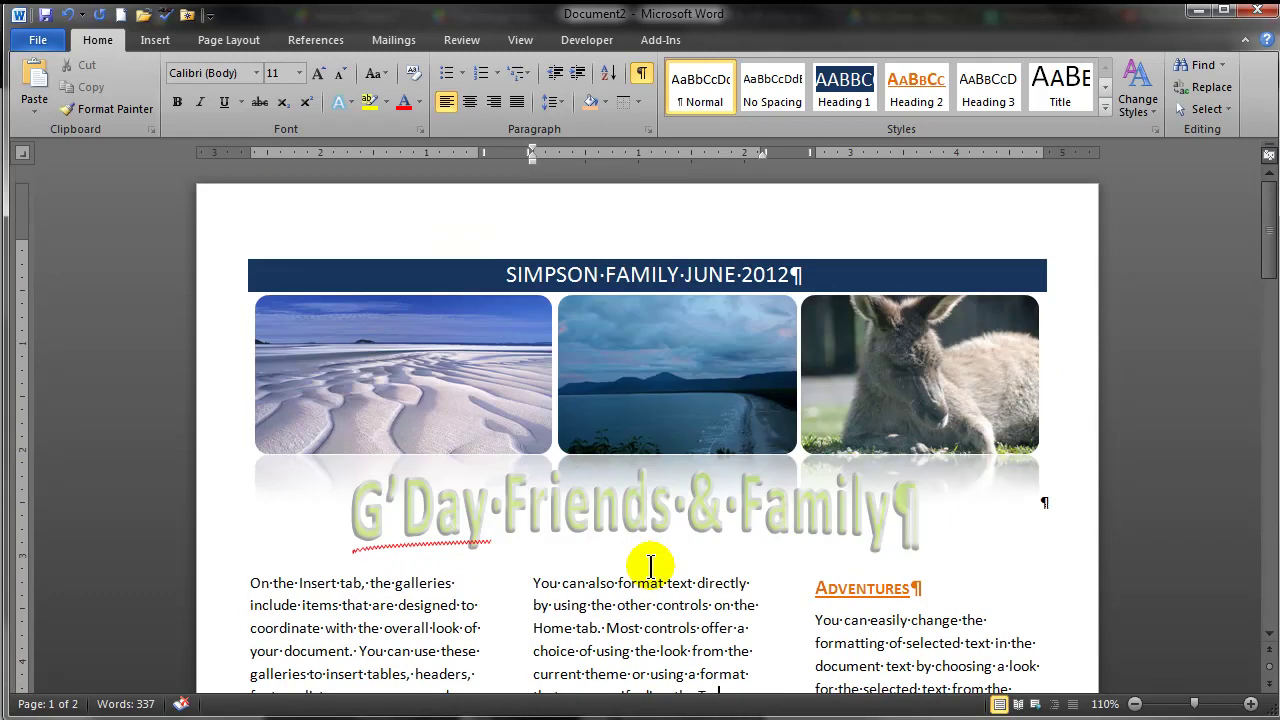
click(1041, 500)
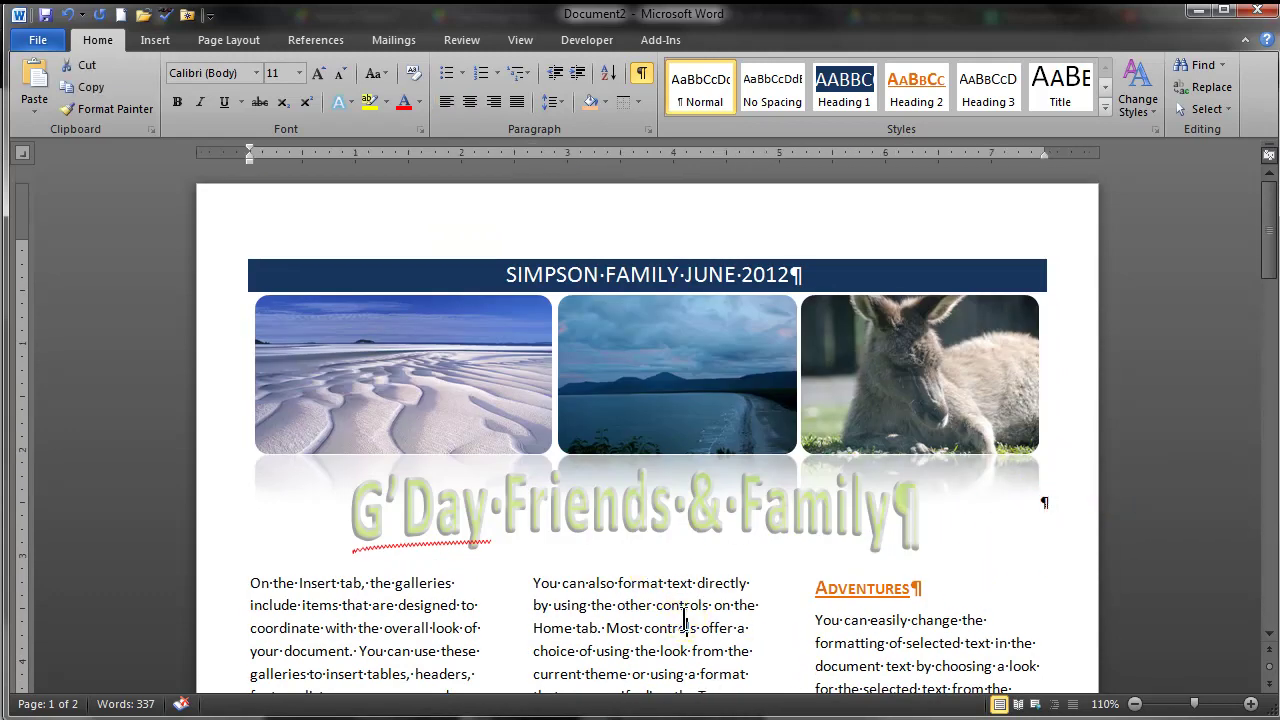
click(908, 512)
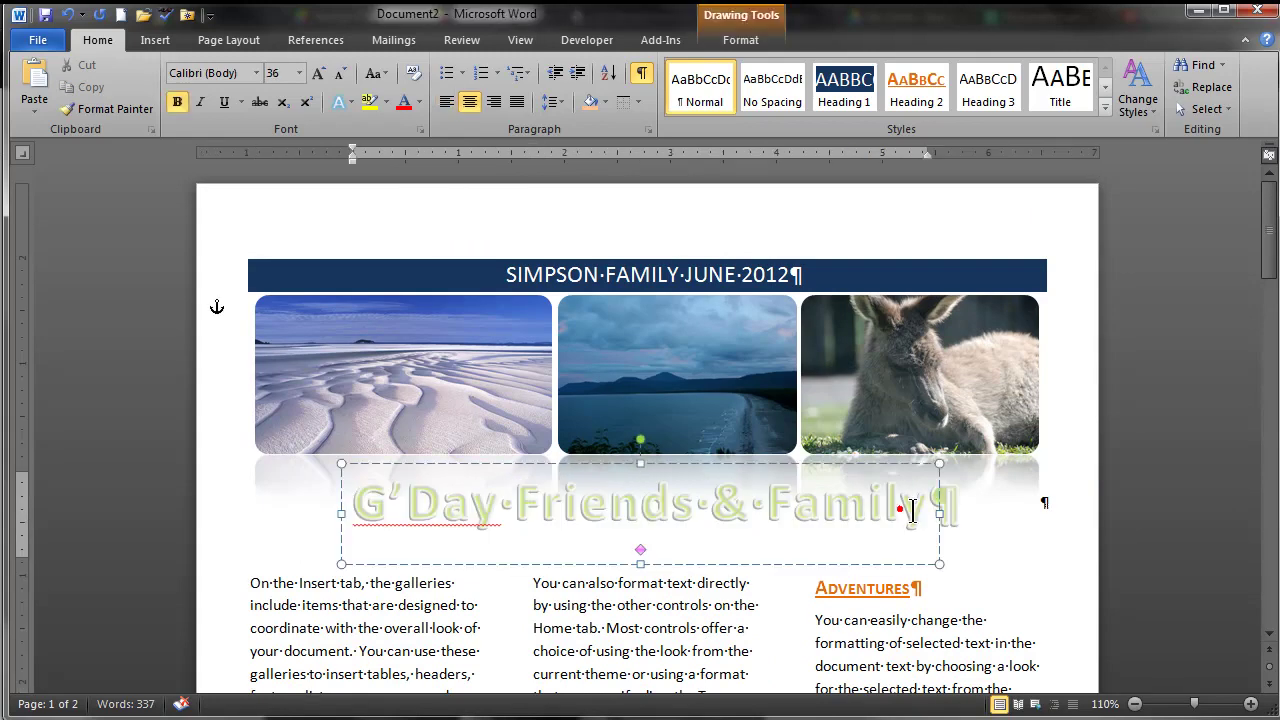
click(973, 612)
scroll(729, 577, down, 6)
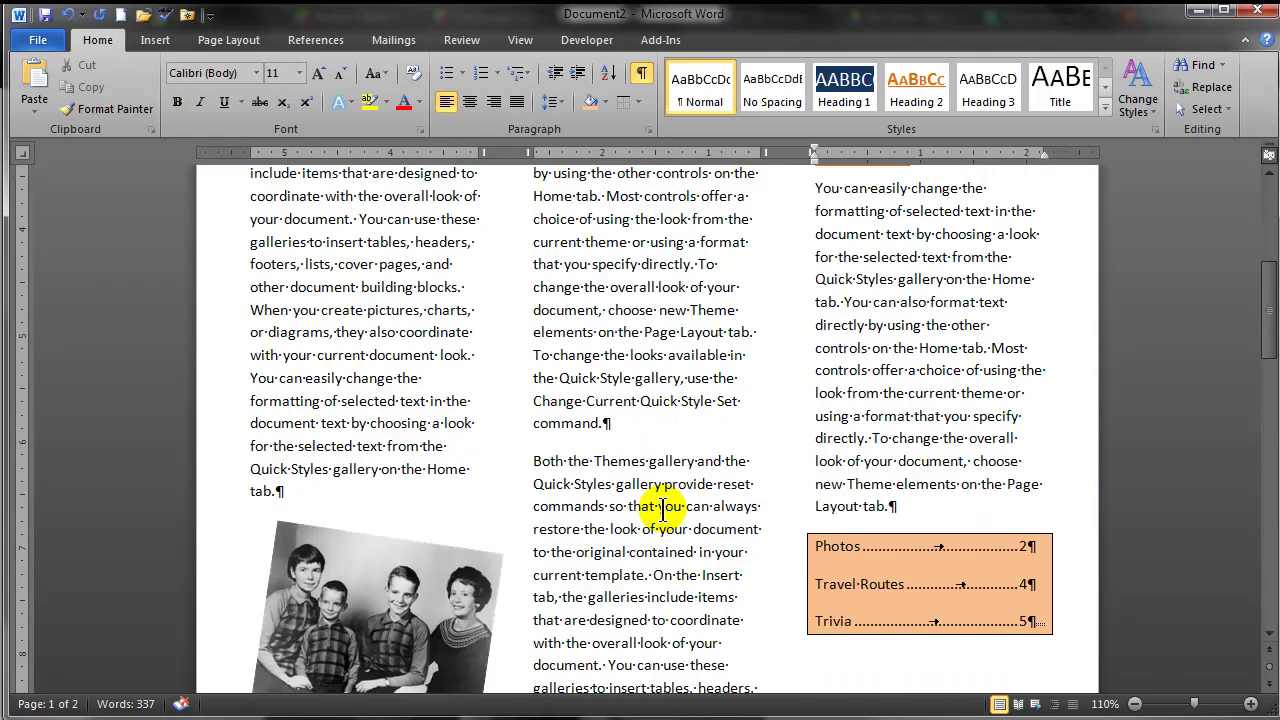
scroll(580, 457, down, 3)
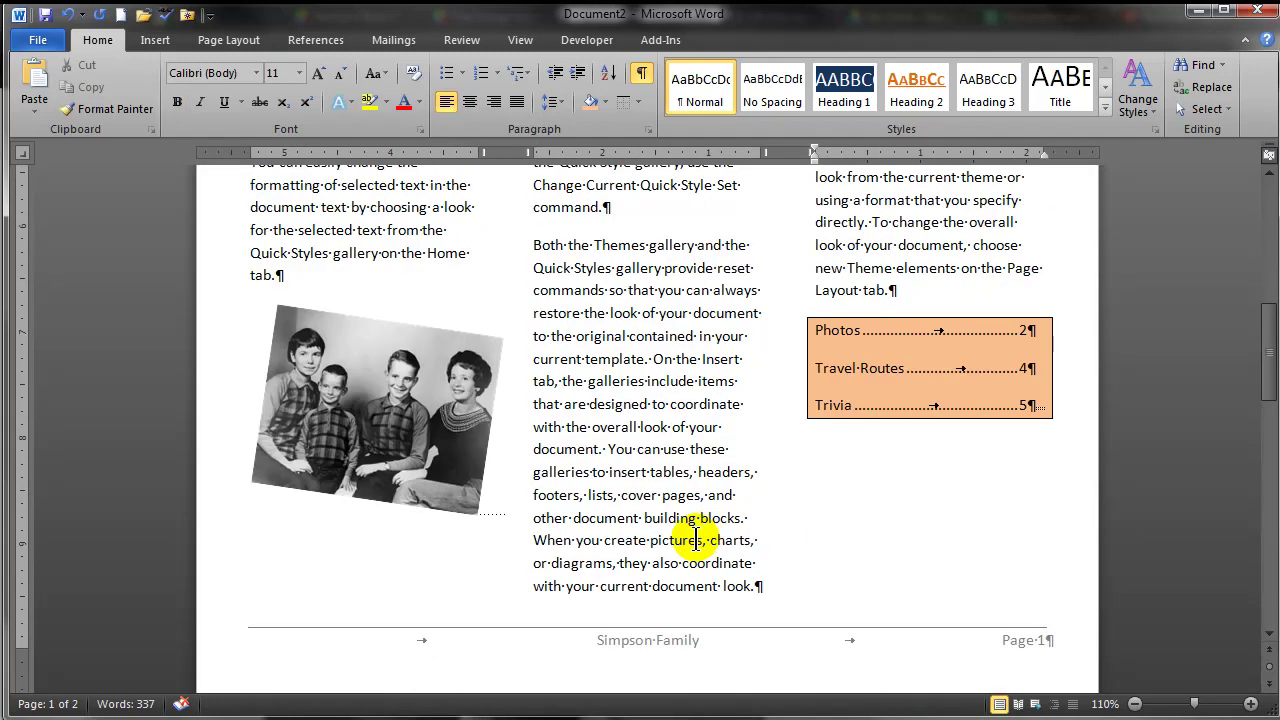
scroll(790, 587, up, 4)
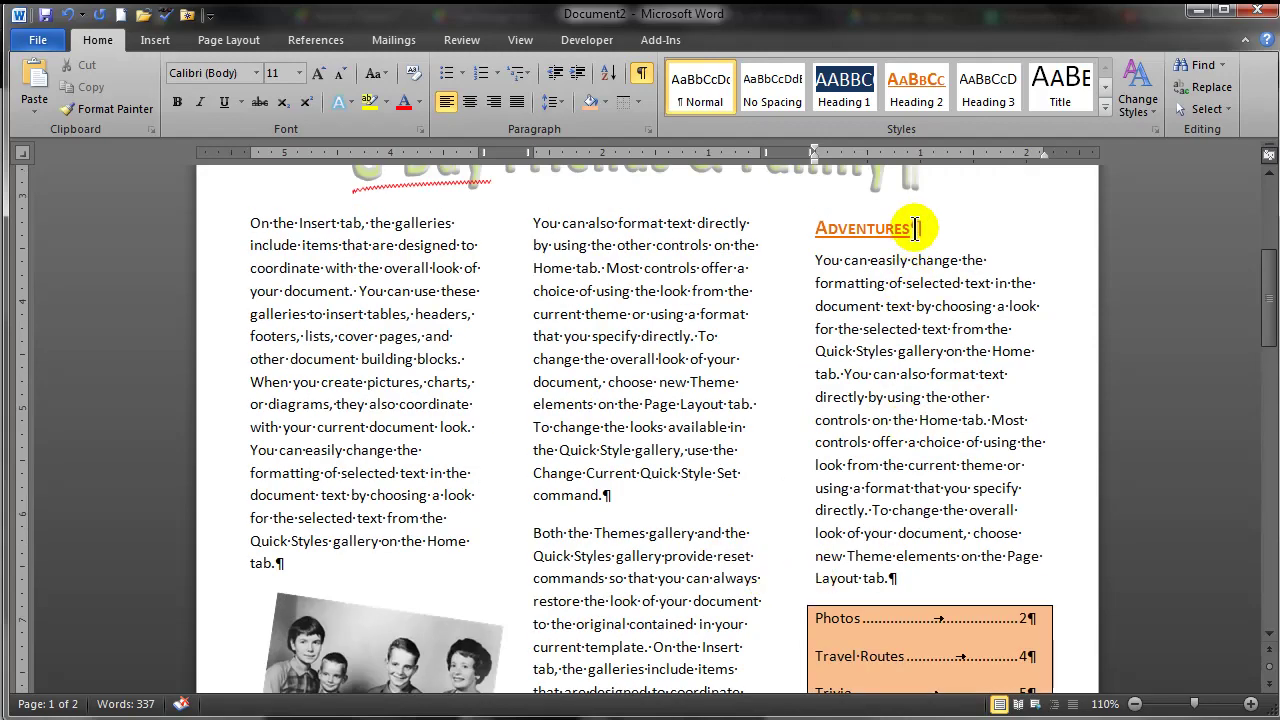
scroll(983, 446, down, 2)
scroll(968, 520, down, 3)
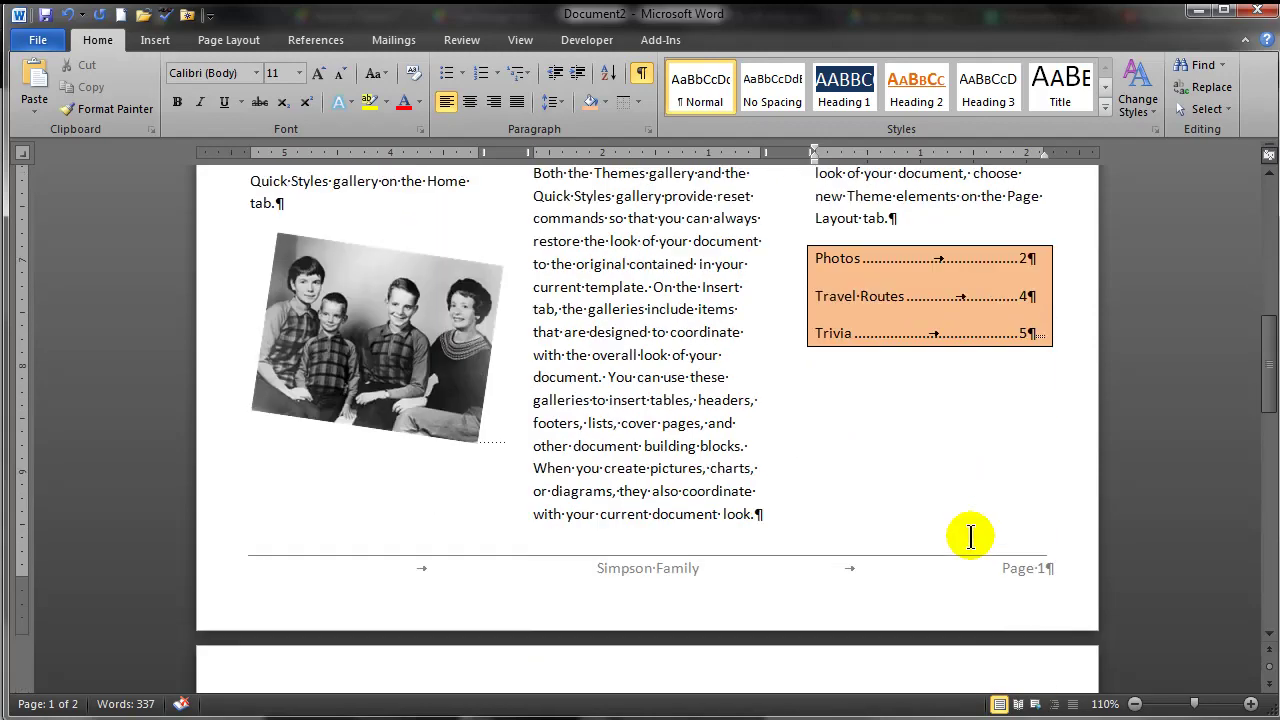
- Try clearing the empty page 2 paragraph, which deletes the Trivia entry's dot leader and 5
scroll(914, 543, down, 3)
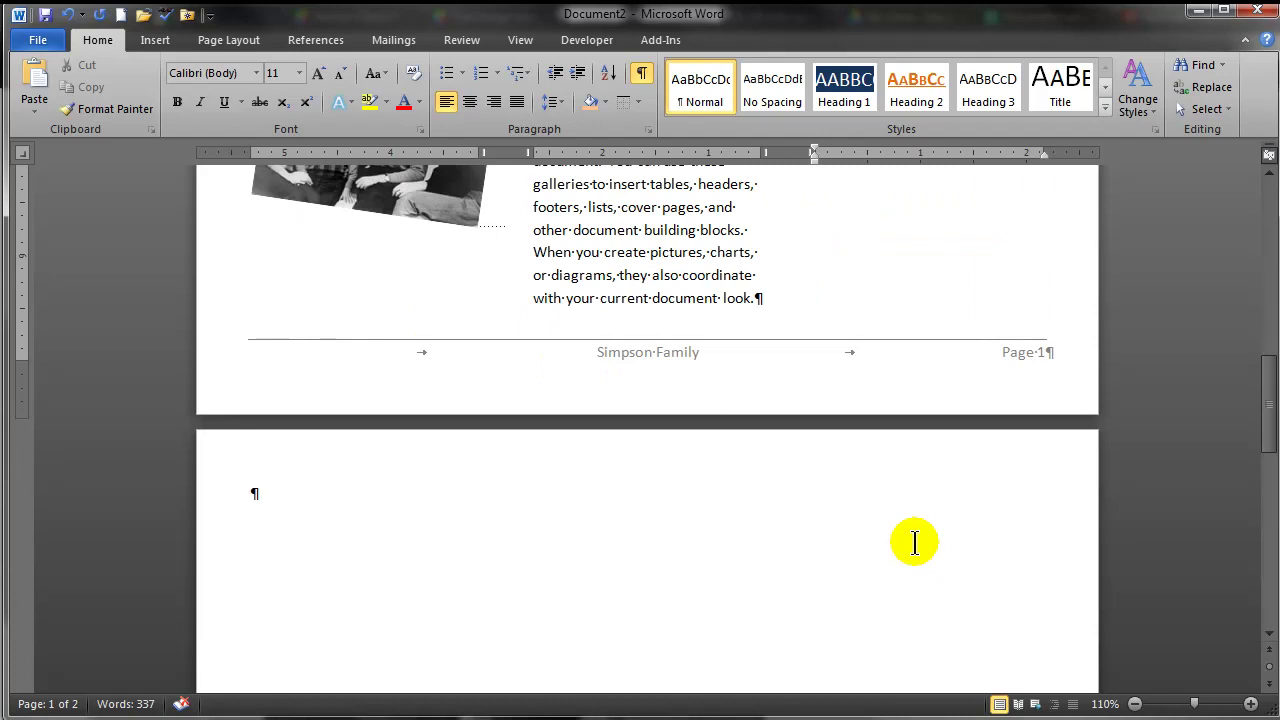
click(714, 548)
key(Up)
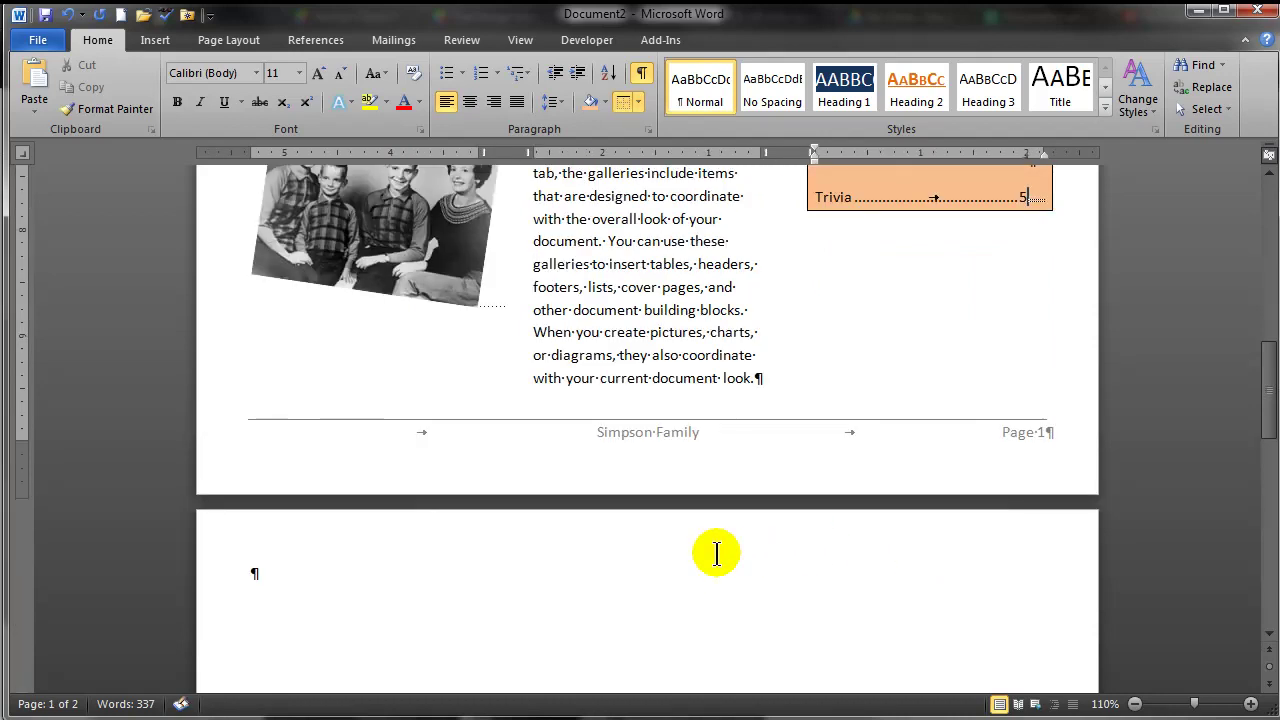
click(389, 577)
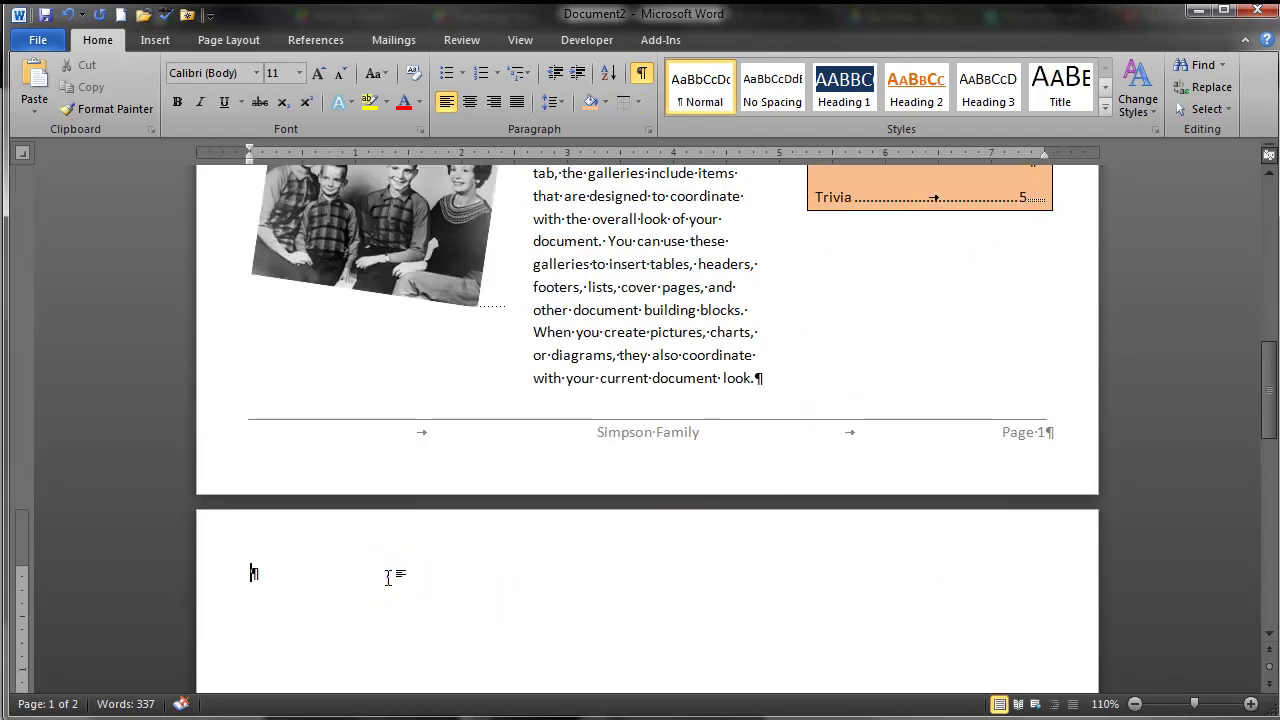
key(BackSpace)
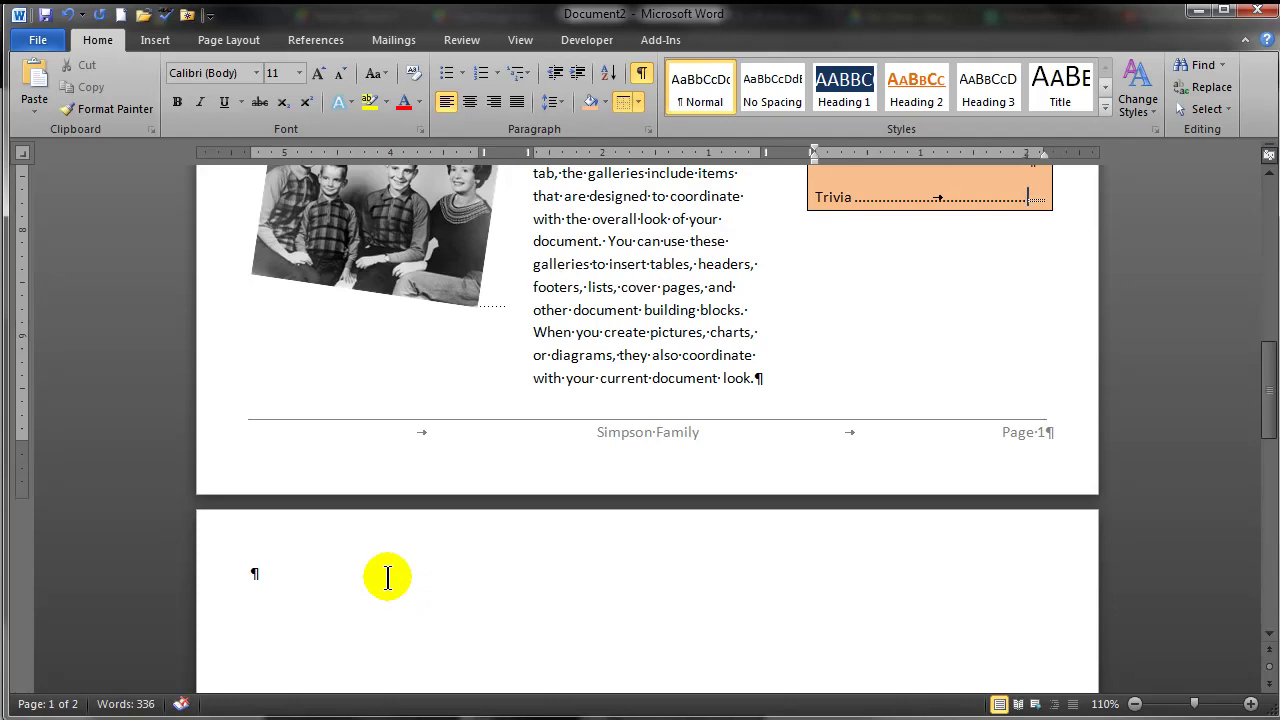
click(388, 577)
key(Up)
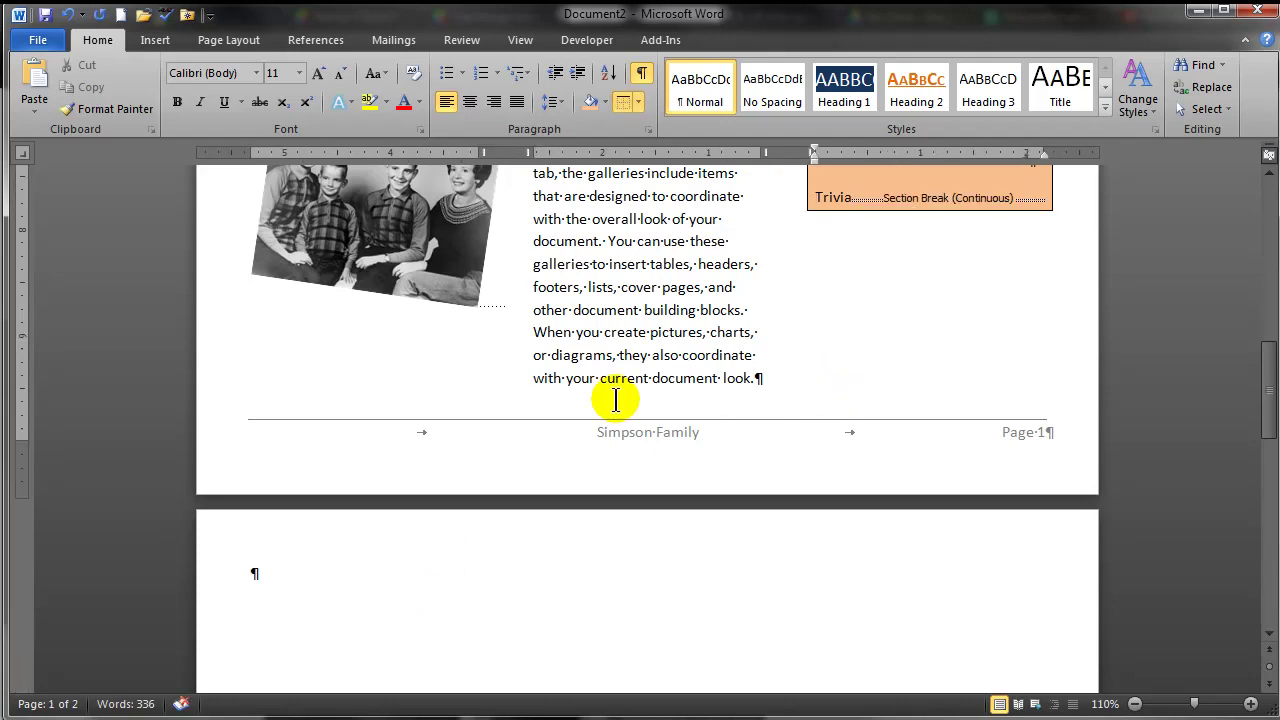
click(685, 382)
scroll(729, 400, up, 3)
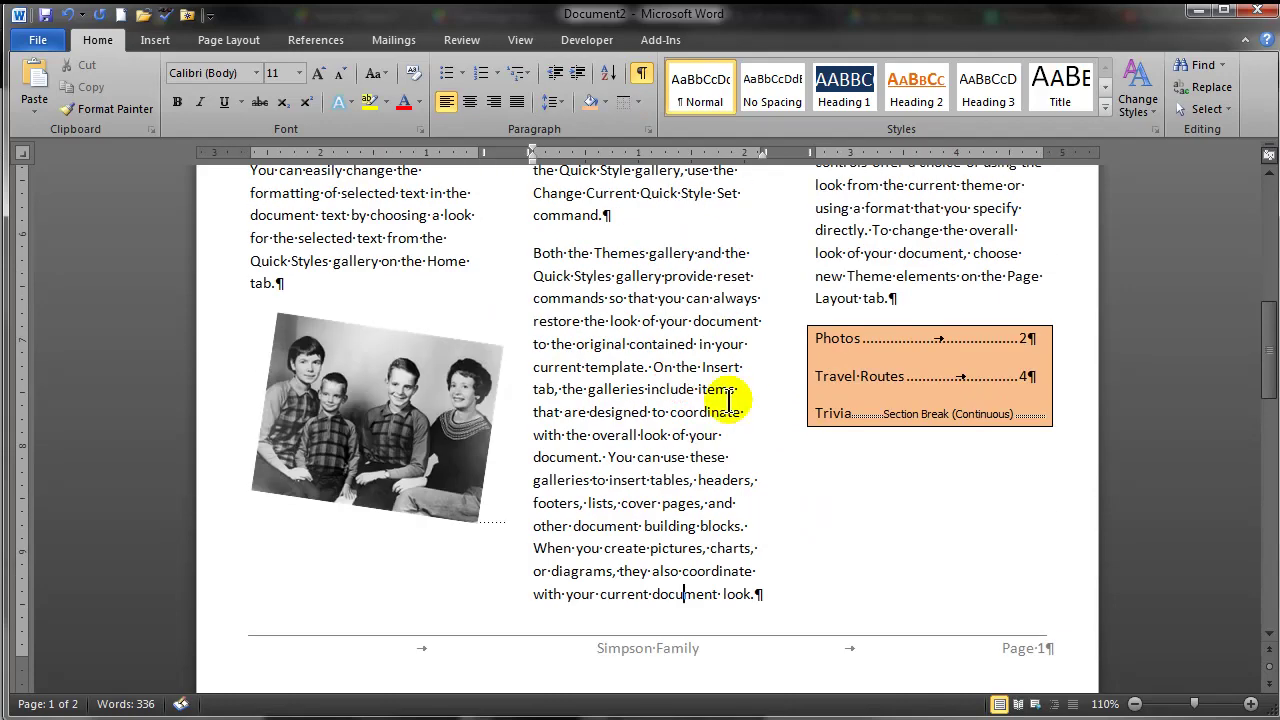
scroll(729, 400, down, 2)
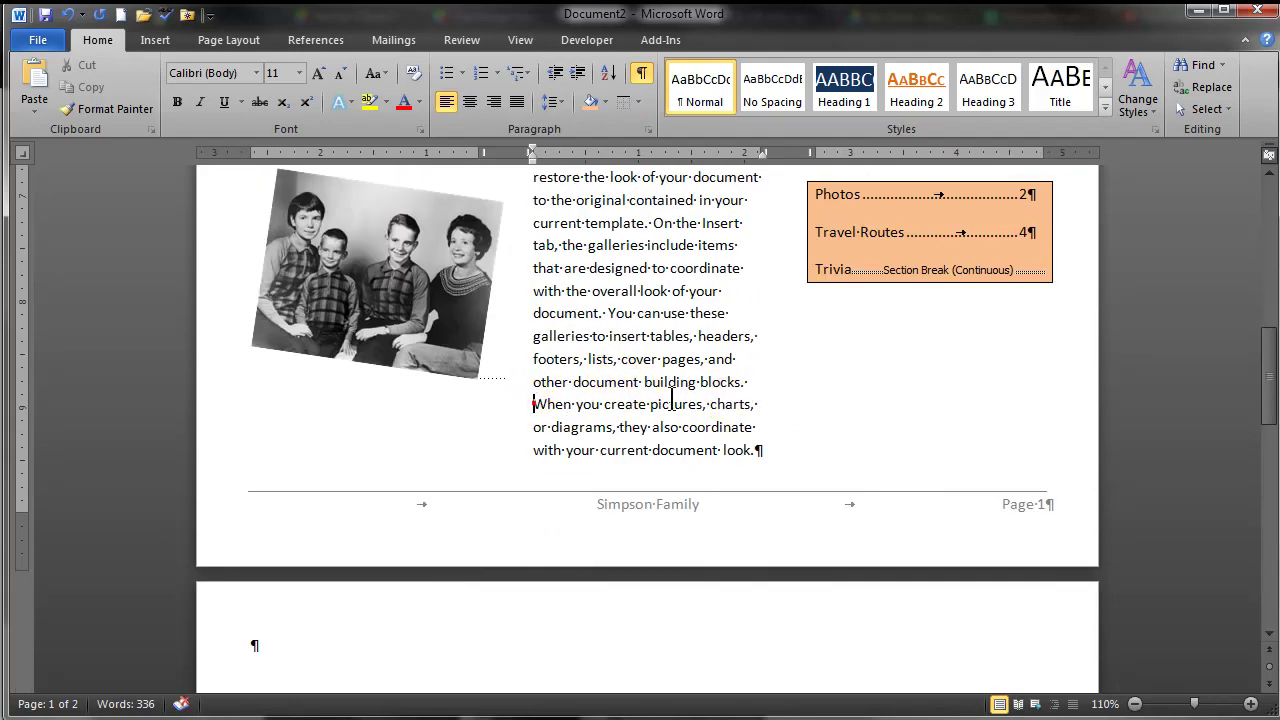
- Insert a column break from Page Layout > Breaks, then hide formatting marks
click(226, 38)
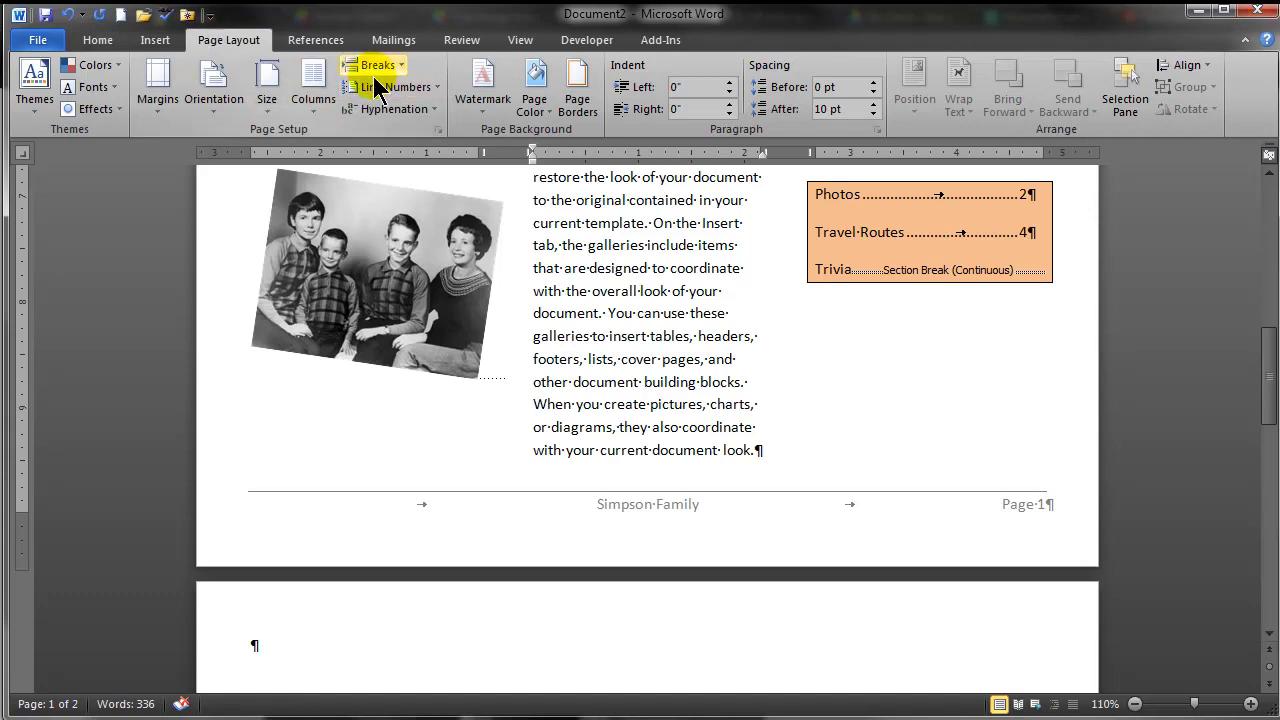
click(372, 66)
click(441, 171)
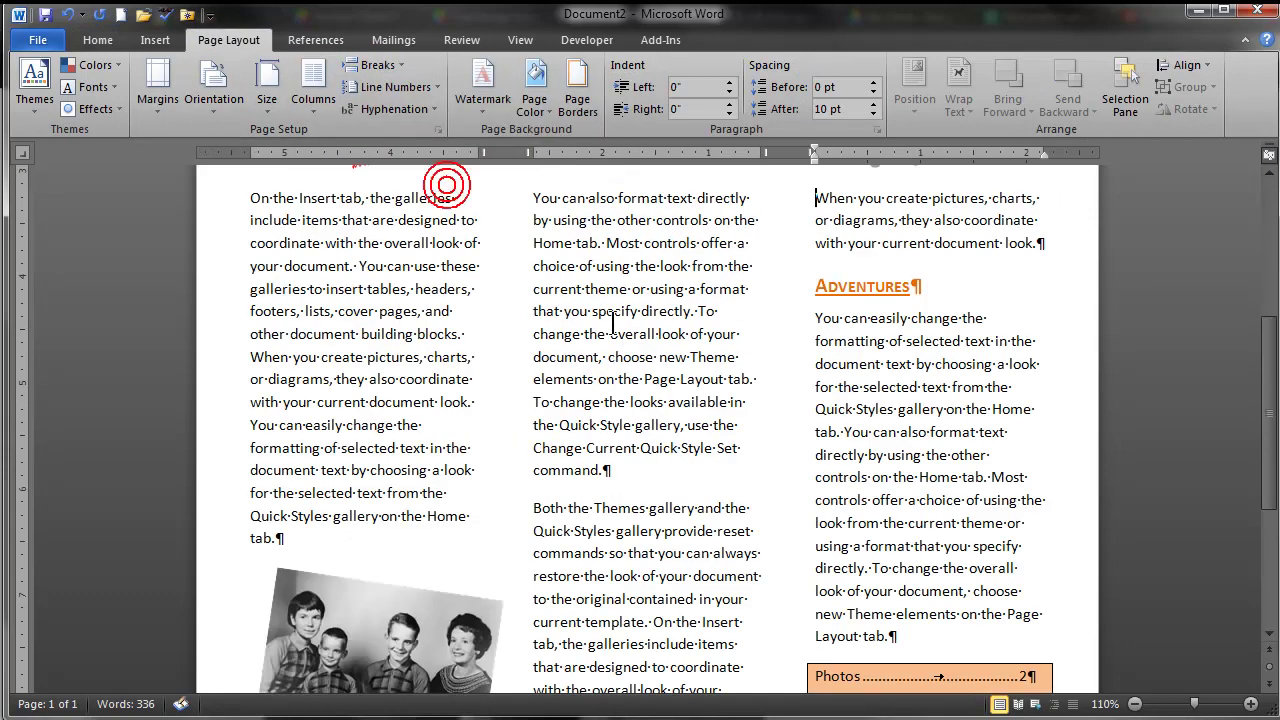
scroll(876, 420, down, 4)
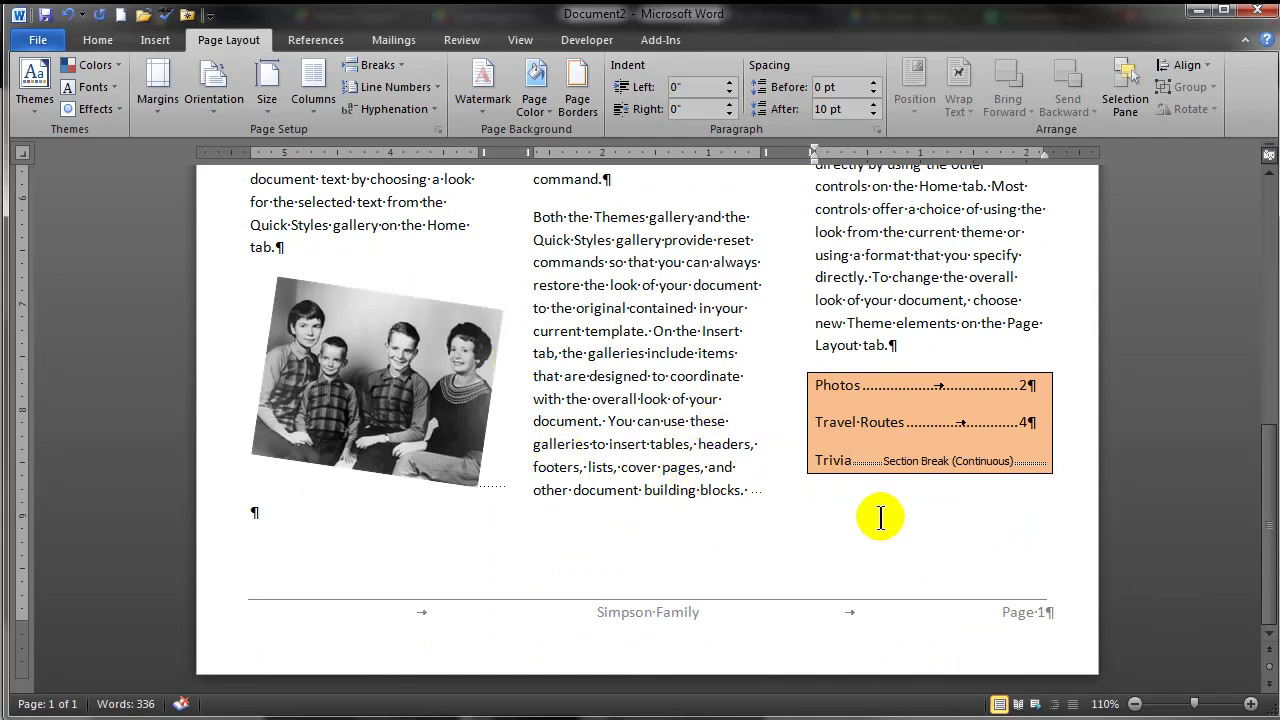
click(104, 44)
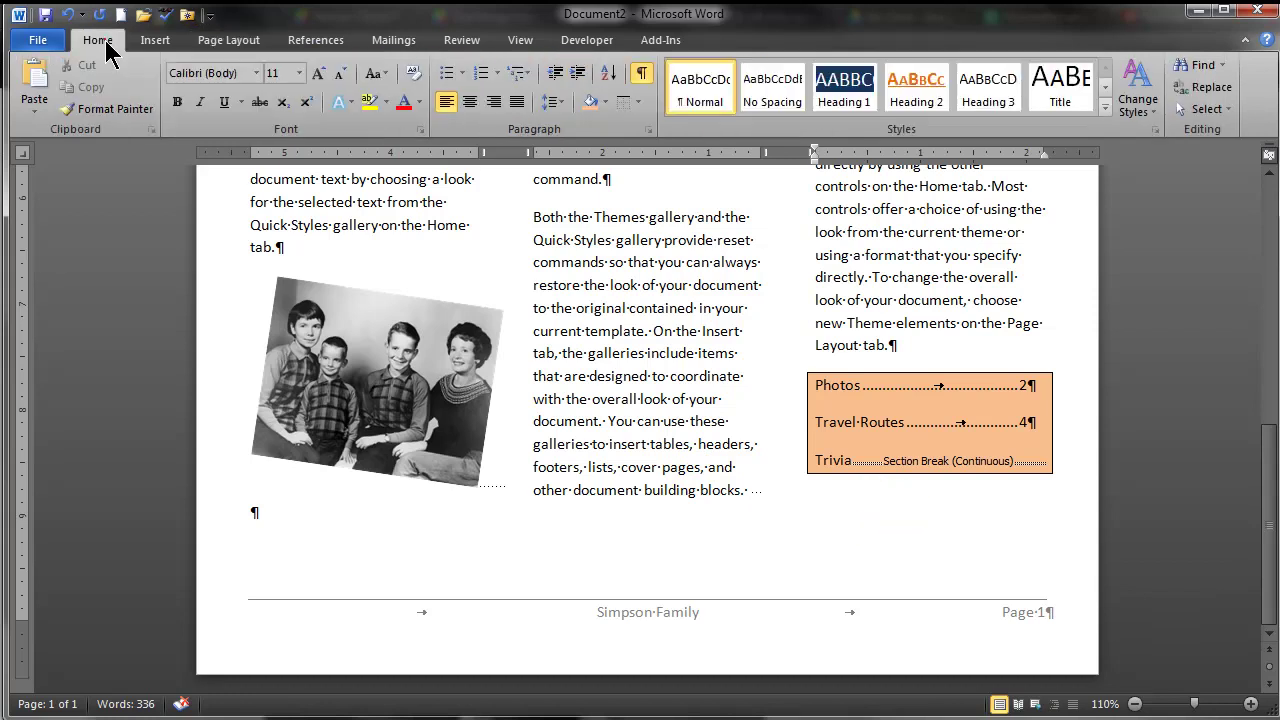
click(641, 73)
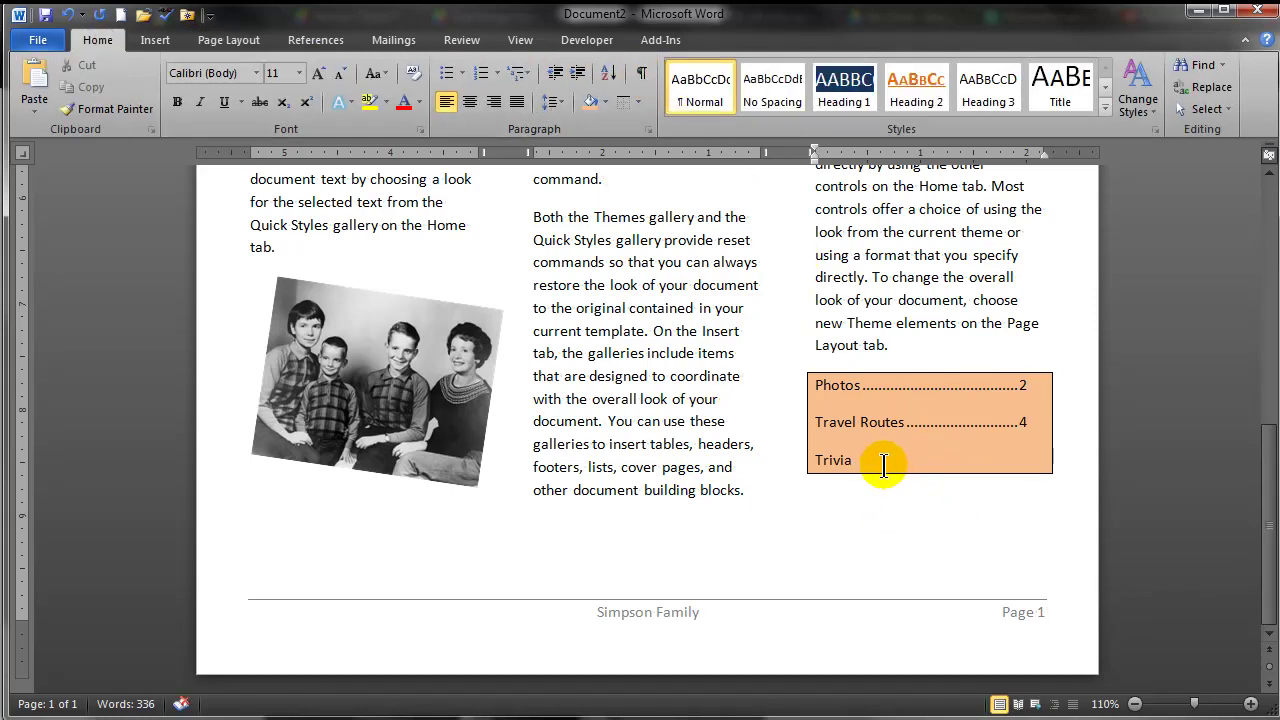
- Undo the column break and restore the Trivia entry's dot leader and page number 5
click(858, 460)
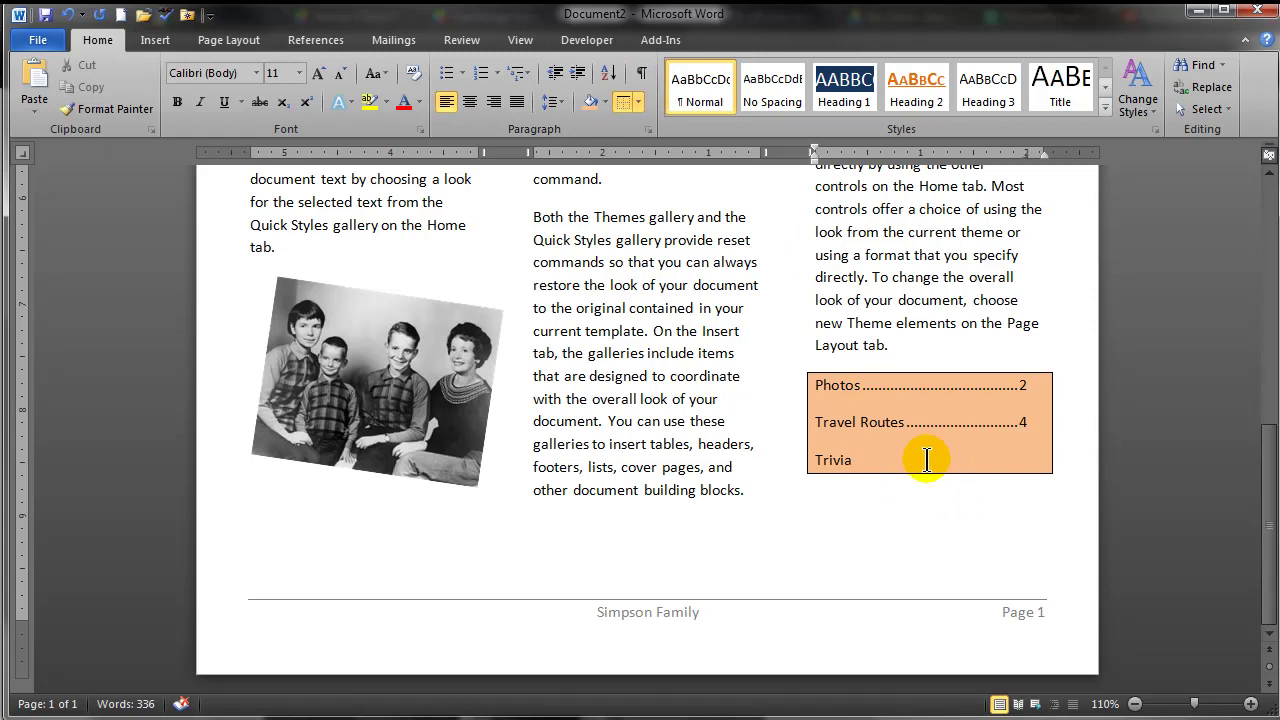
key(ctrl+z)
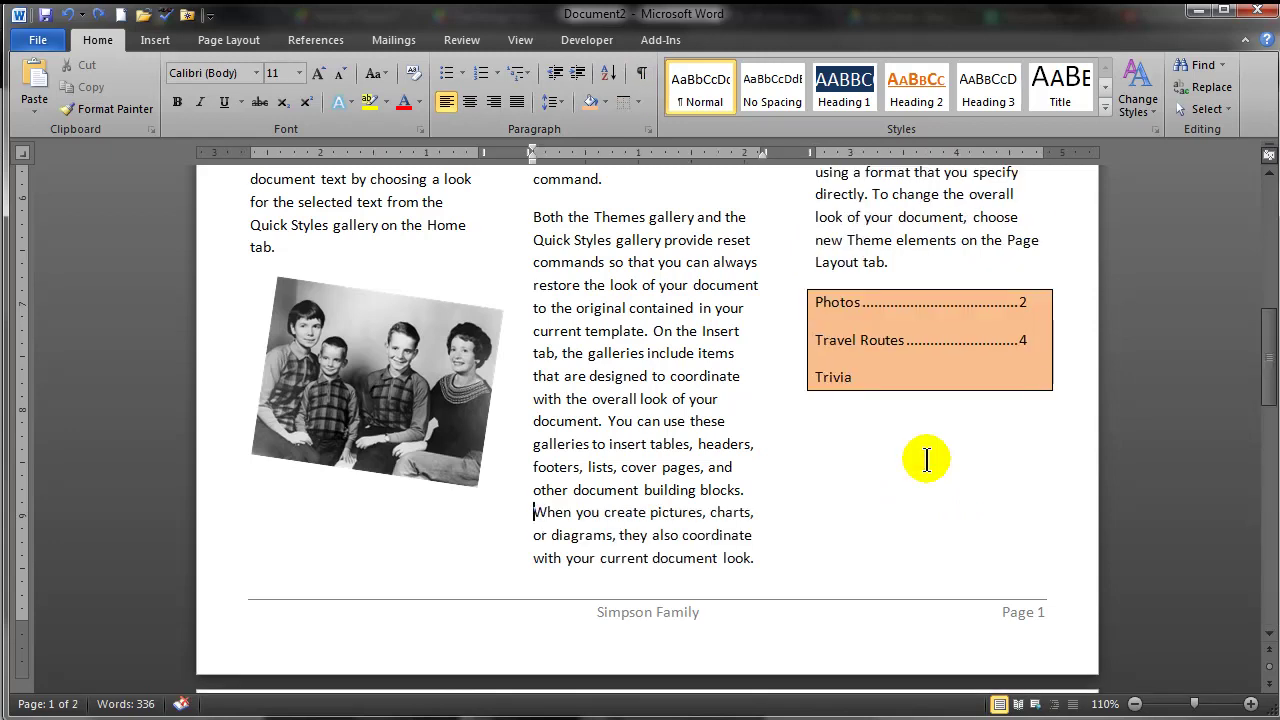
key(Tab)
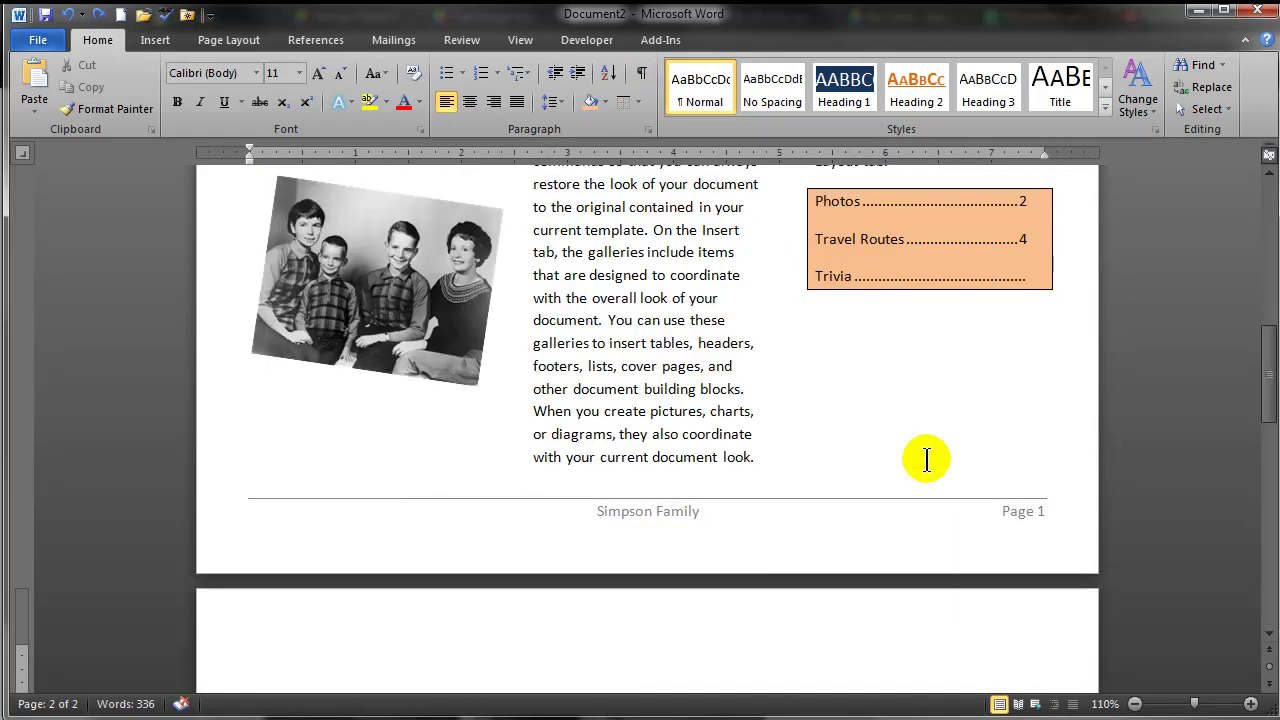
click(968, 277)
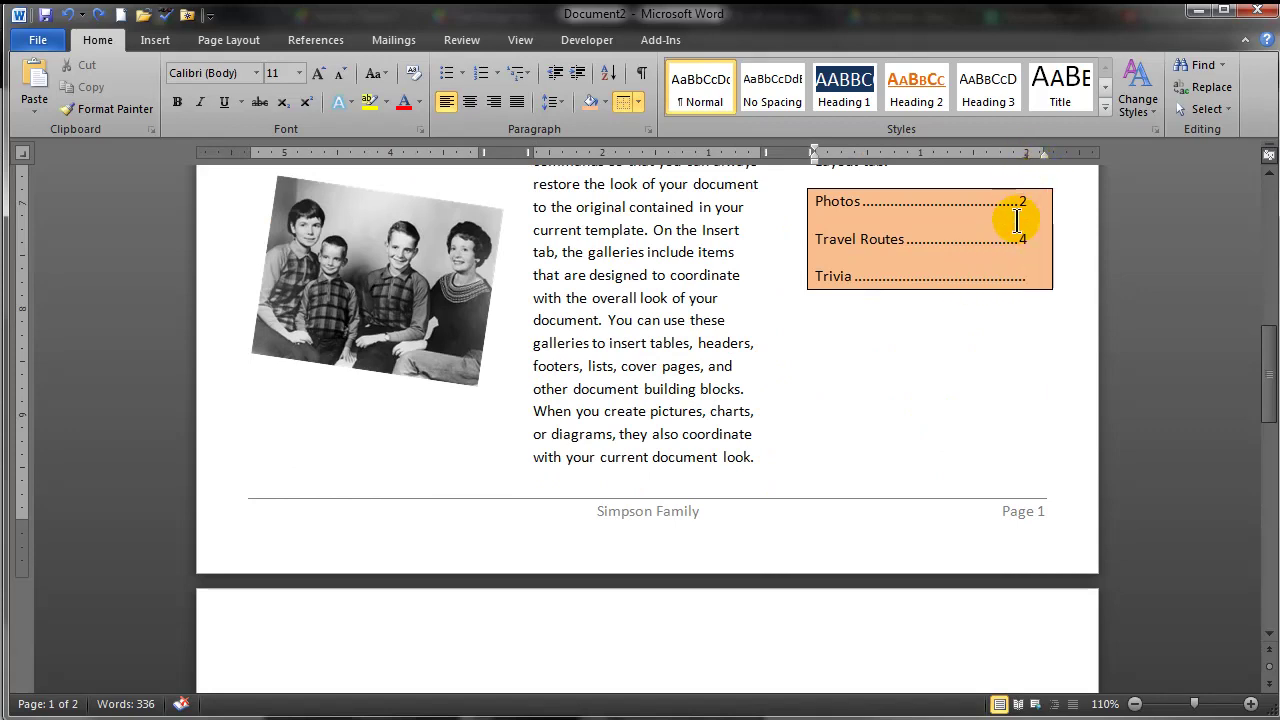
text(5)
- Delete the empty line at the top of page 2 so Adventures returns to page 1
click(808, 406)
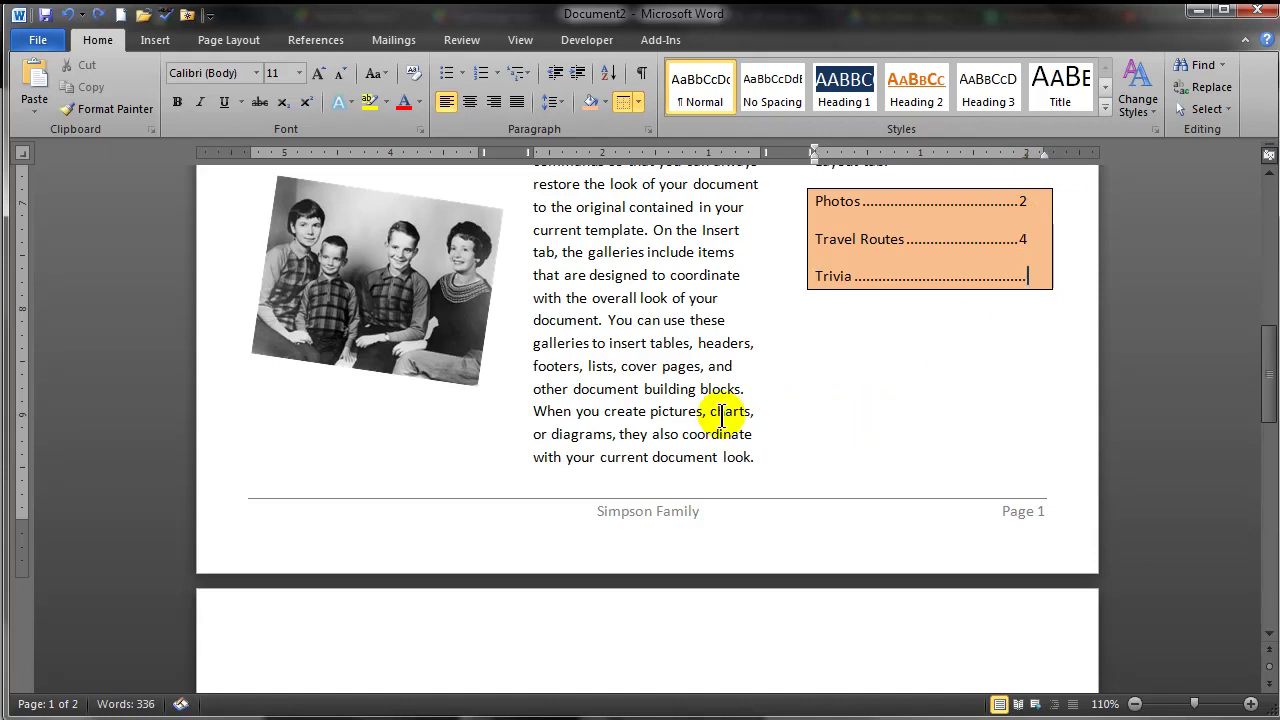
key(ctrl+End)
key(Delete)
key(ctrl+Home)
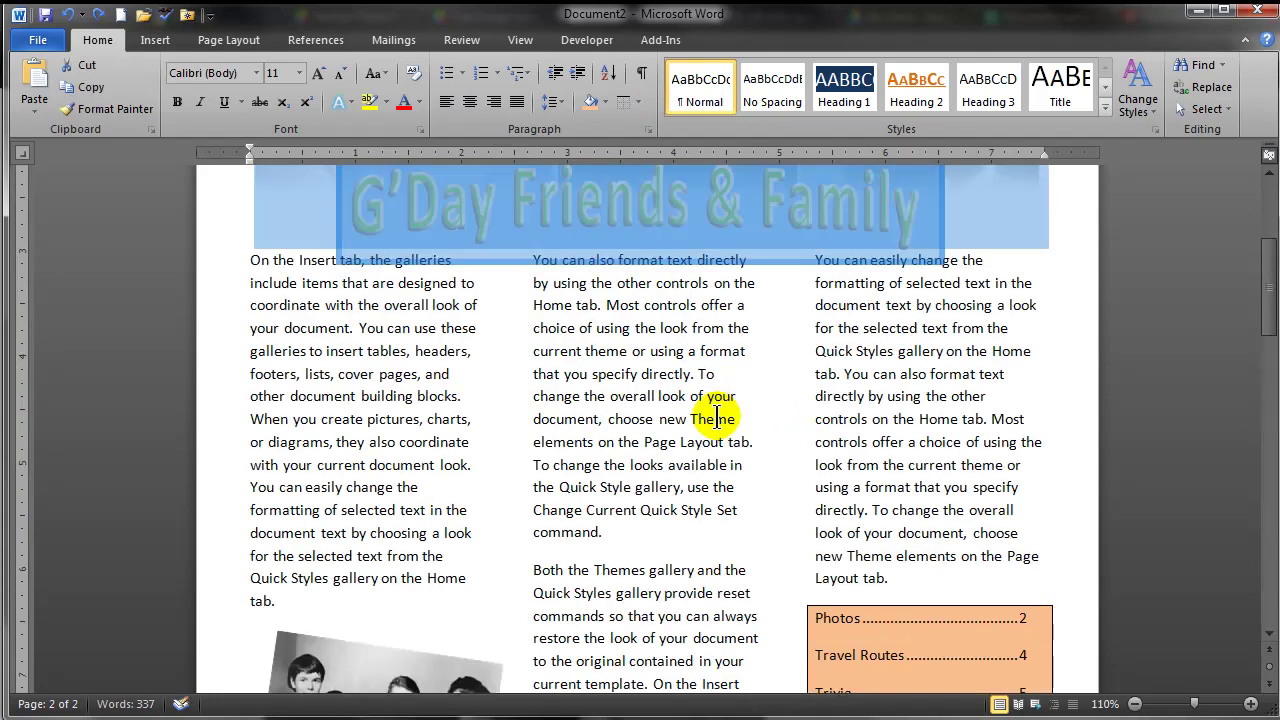
scroll(738, 445, down, 3)
scroll(738, 445, down, 3)
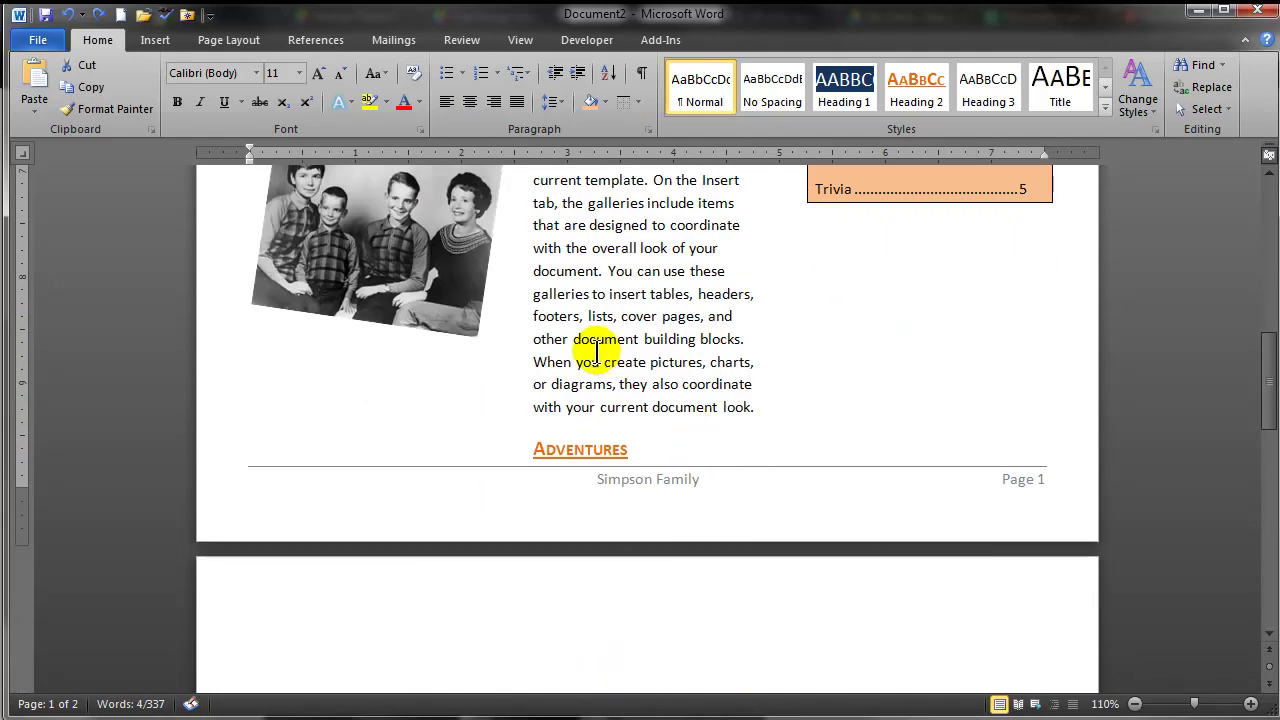
click(532, 360)
- Insert a column break before 'When you create pictures' to start the third column
click(230, 40)
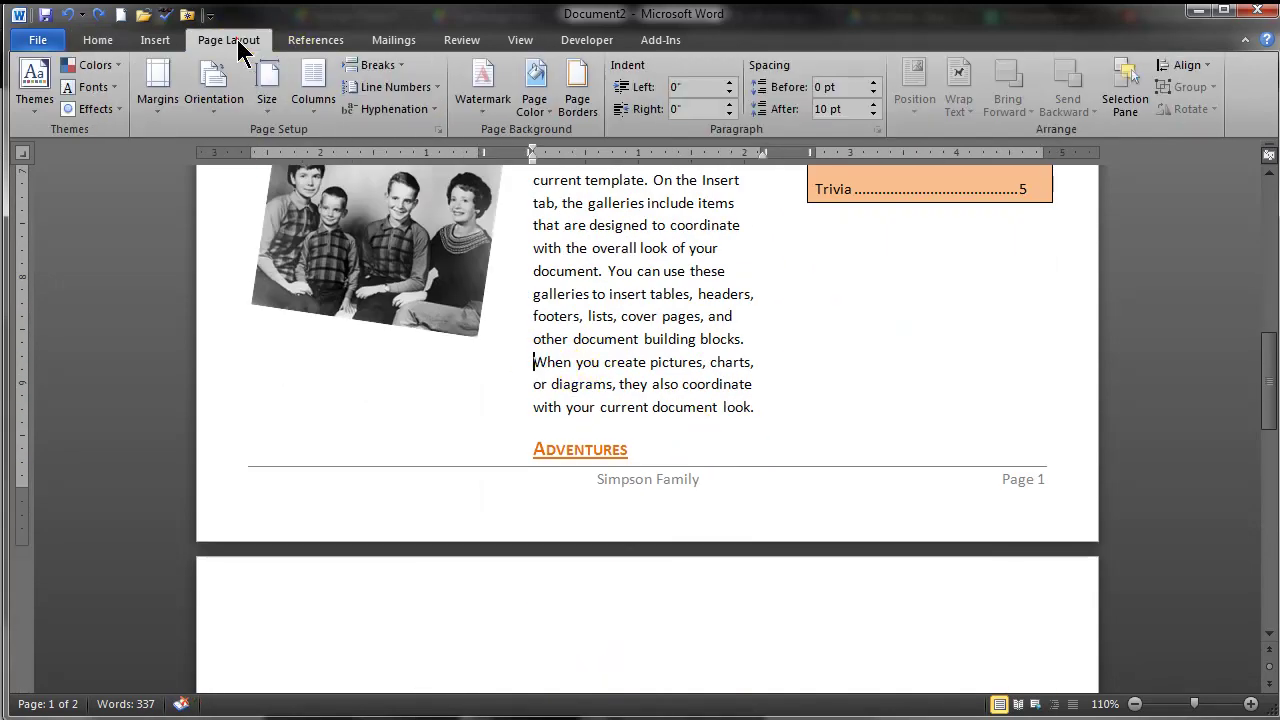
click(378, 78)
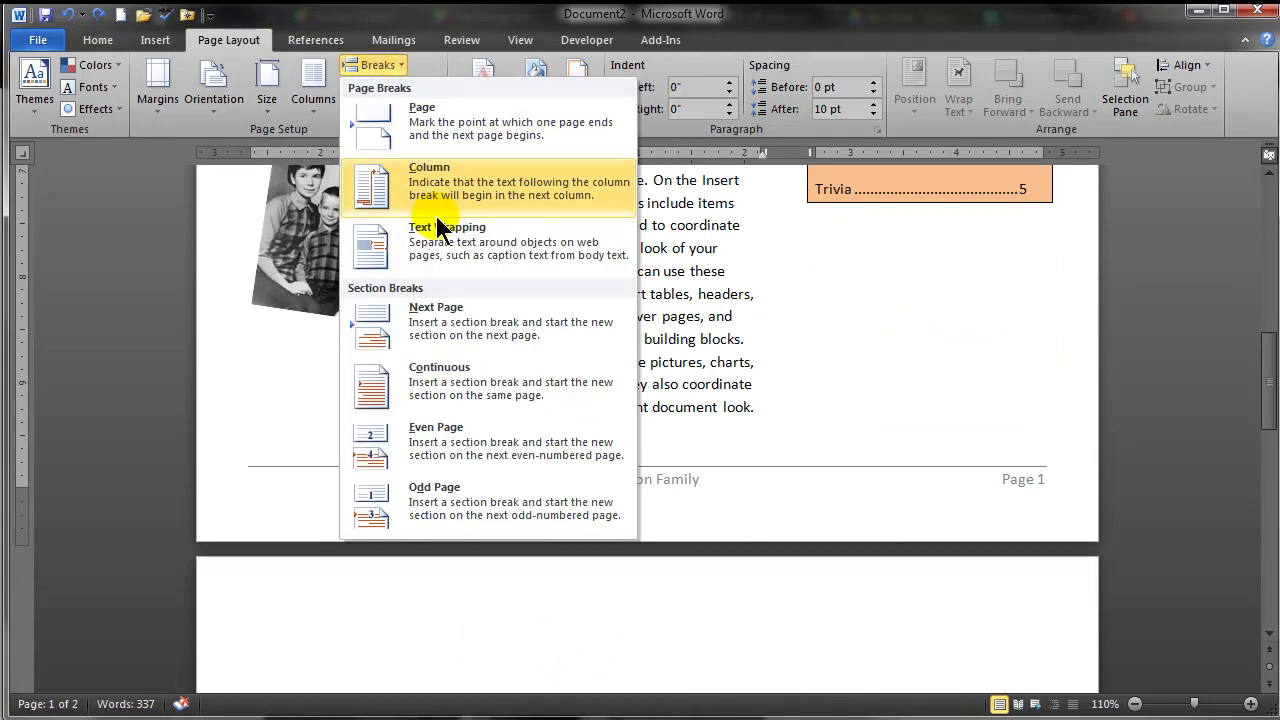
click(432, 180)
scroll(740, 449, up, 4)
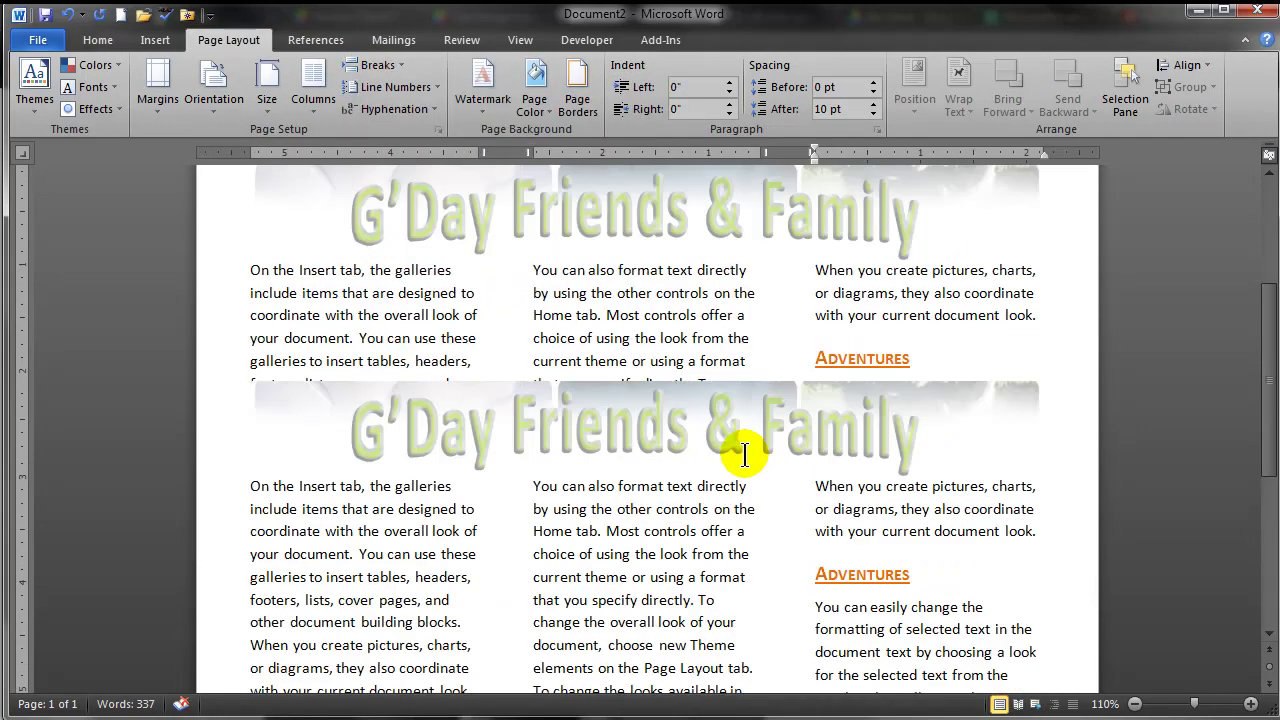
scroll(745, 455, down, 6)
scroll(745, 455, down, 3)
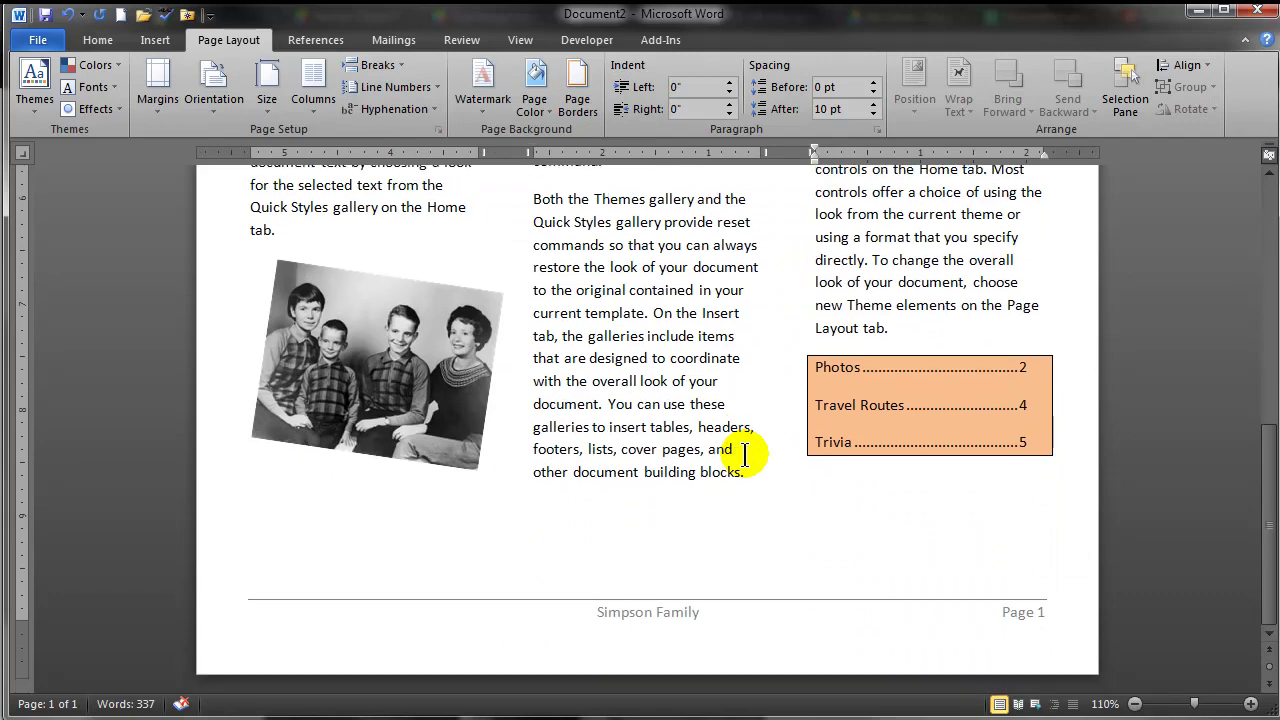
- Check the reflowed columns, then switch to the finished sample cis-120-midterm-2012-summer.docx
click(608, 457)
scroll(635, 470, up, 6)
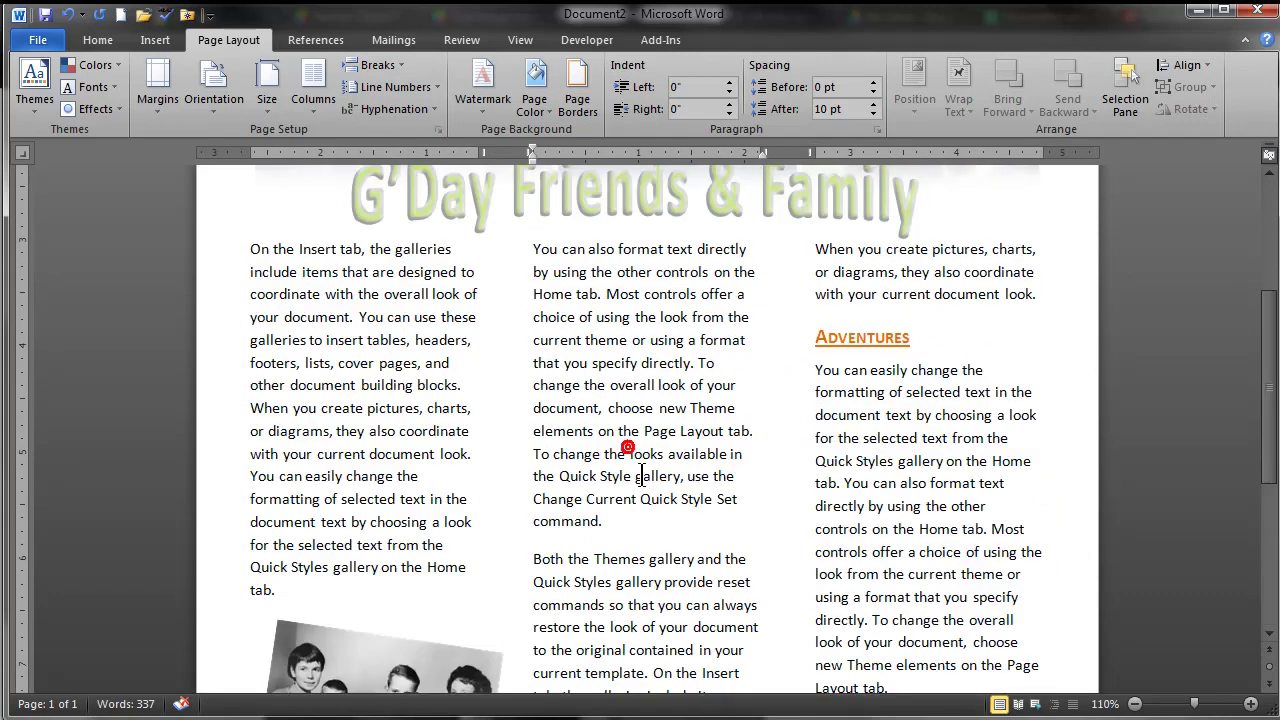
scroll(641, 476, down, 5)
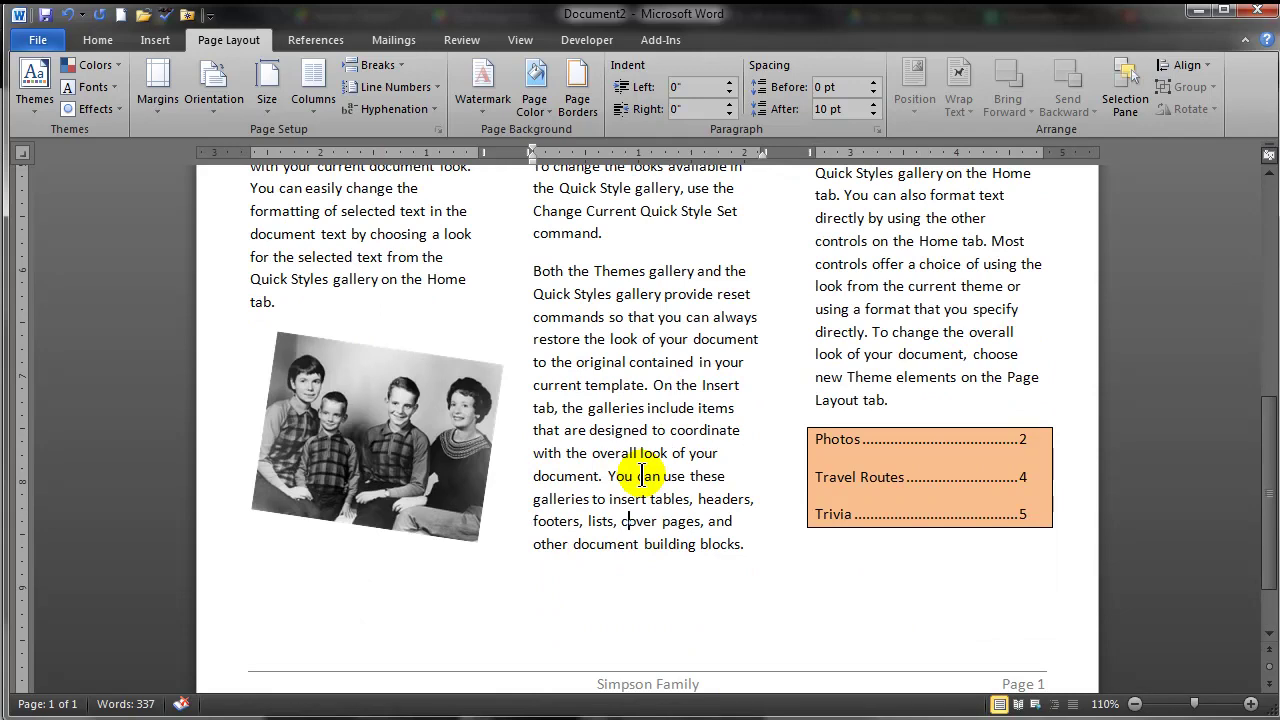
click(891, 400)
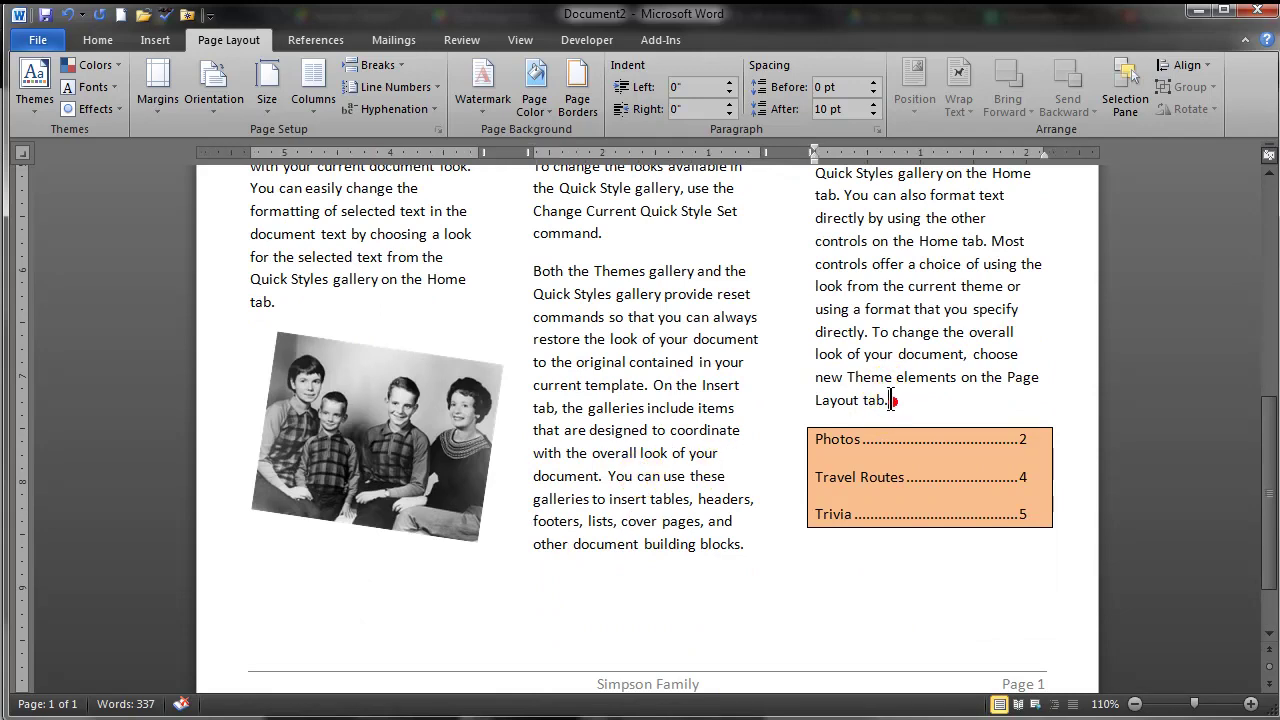
scroll(610, 515, down, 2)
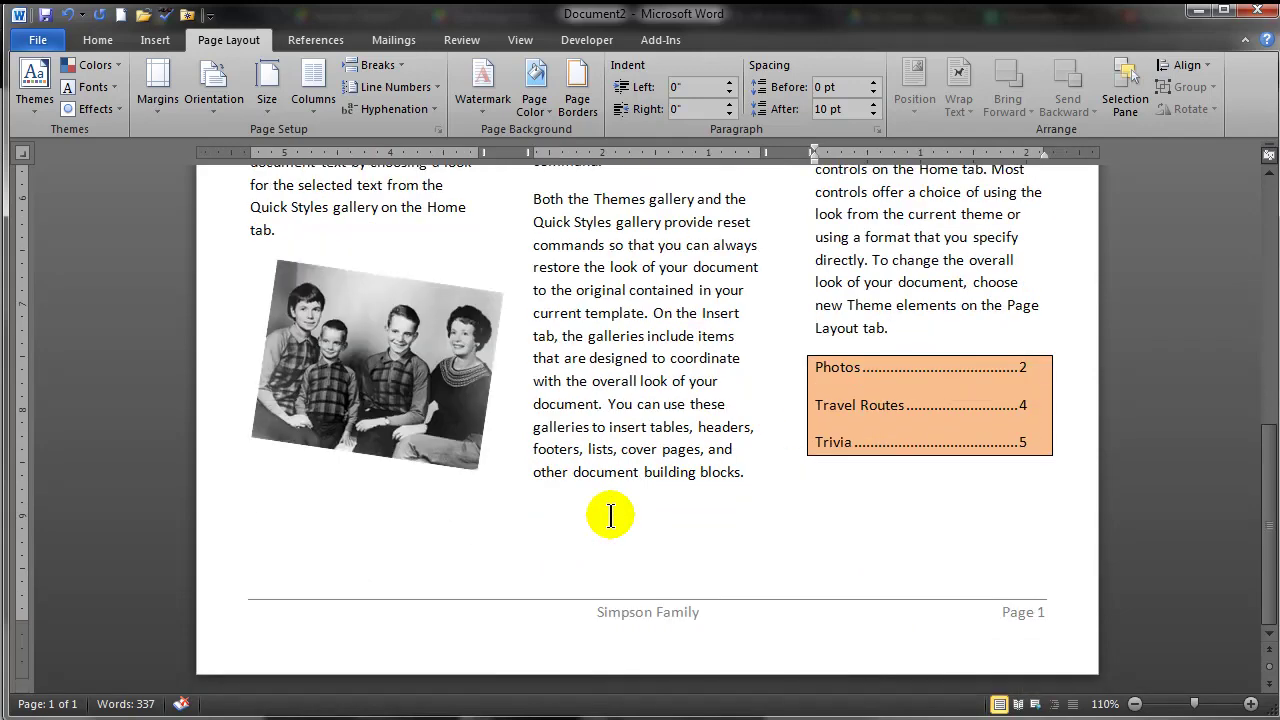
key(alt+Tab)
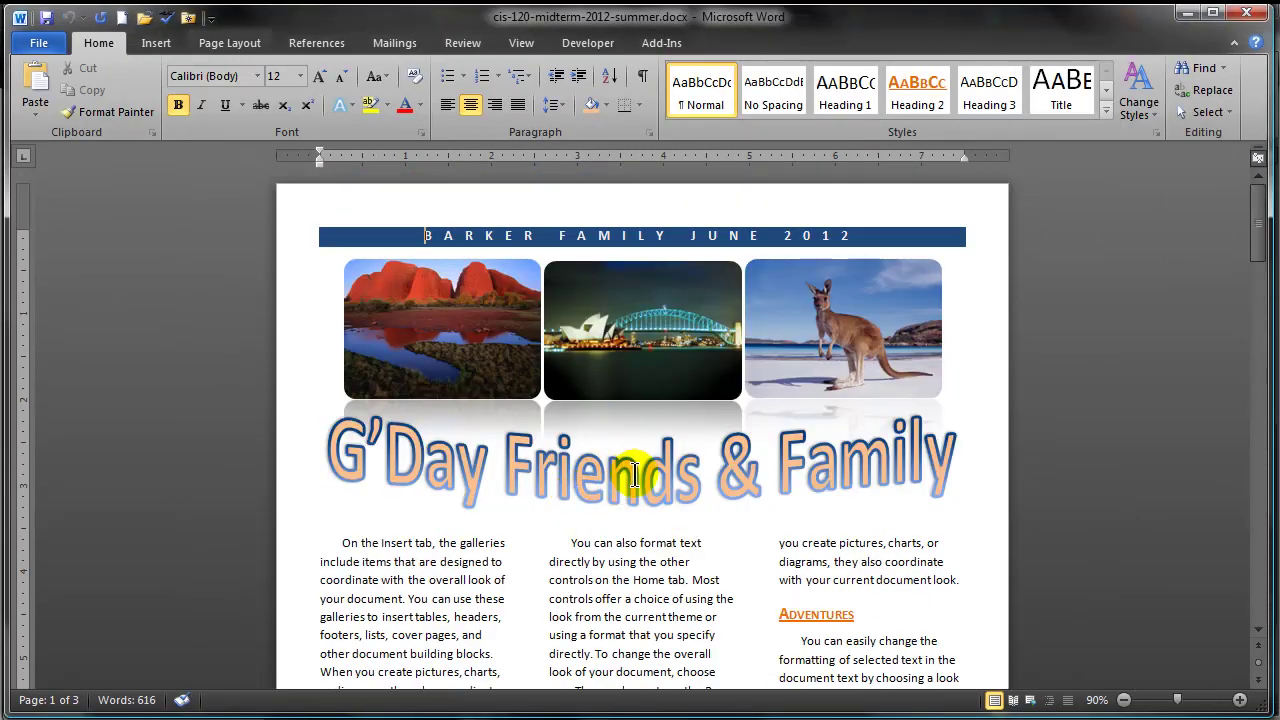
scroll(591, 471, down, 10)
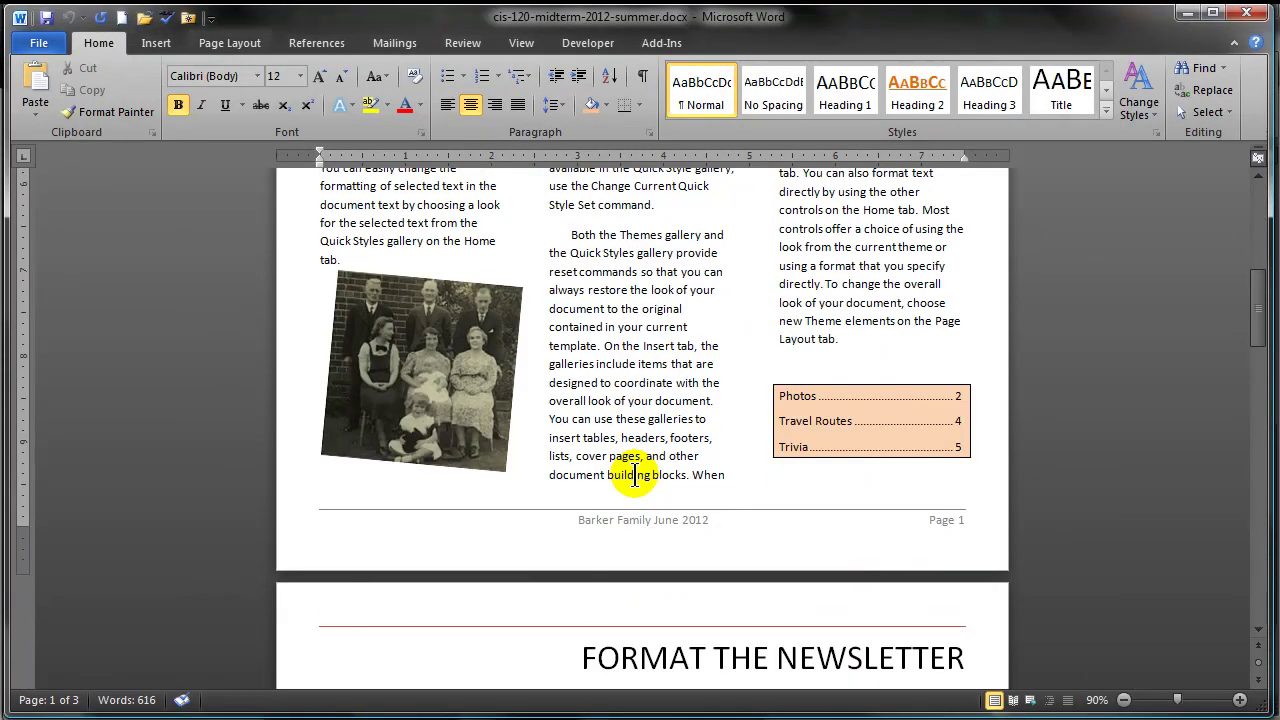
scroll(634, 475, down, 5)
scroll(634, 475, up, 15)
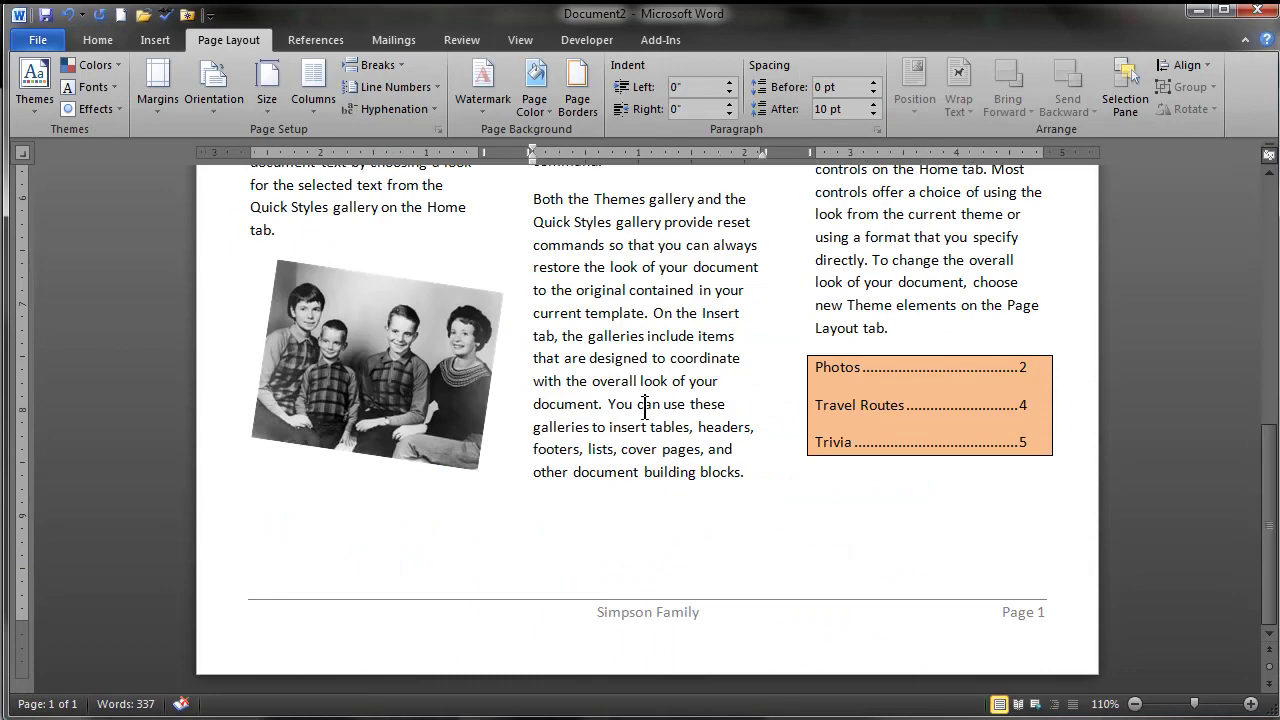
scroll(645, 404, up, 10)
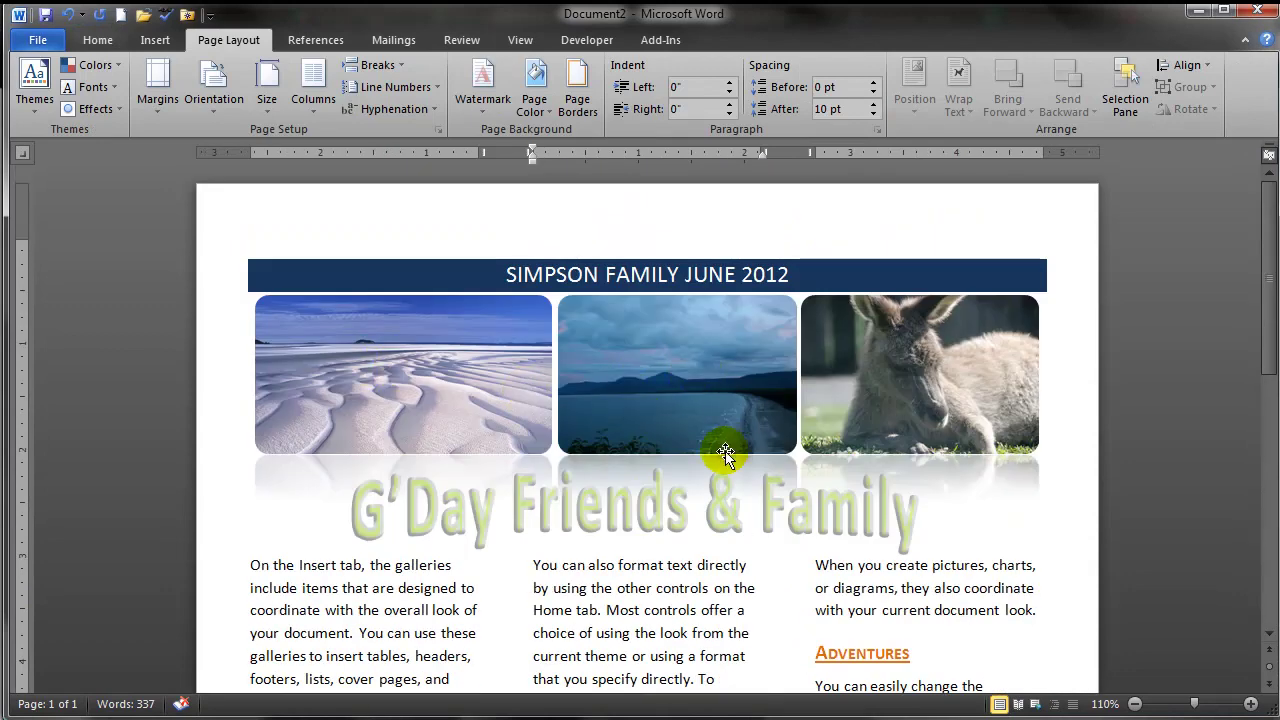
scroll(725, 453, down, 10)
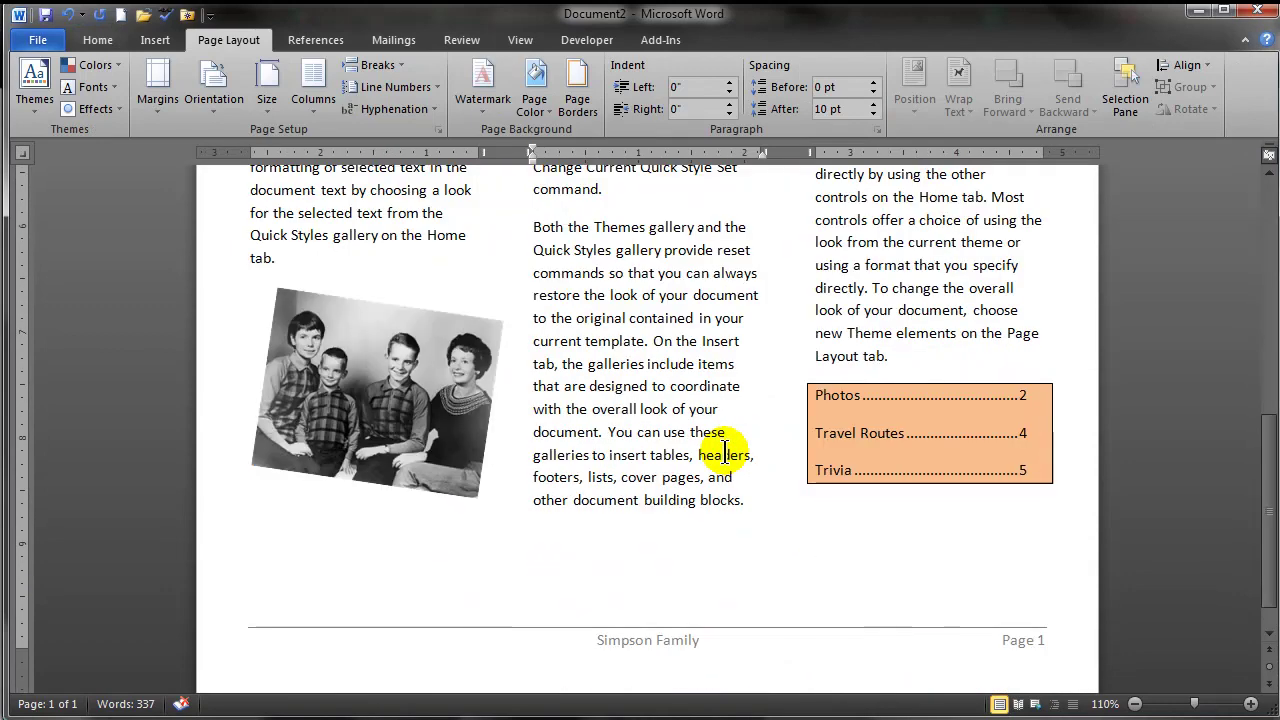
click(946, 432)
click(912, 478)
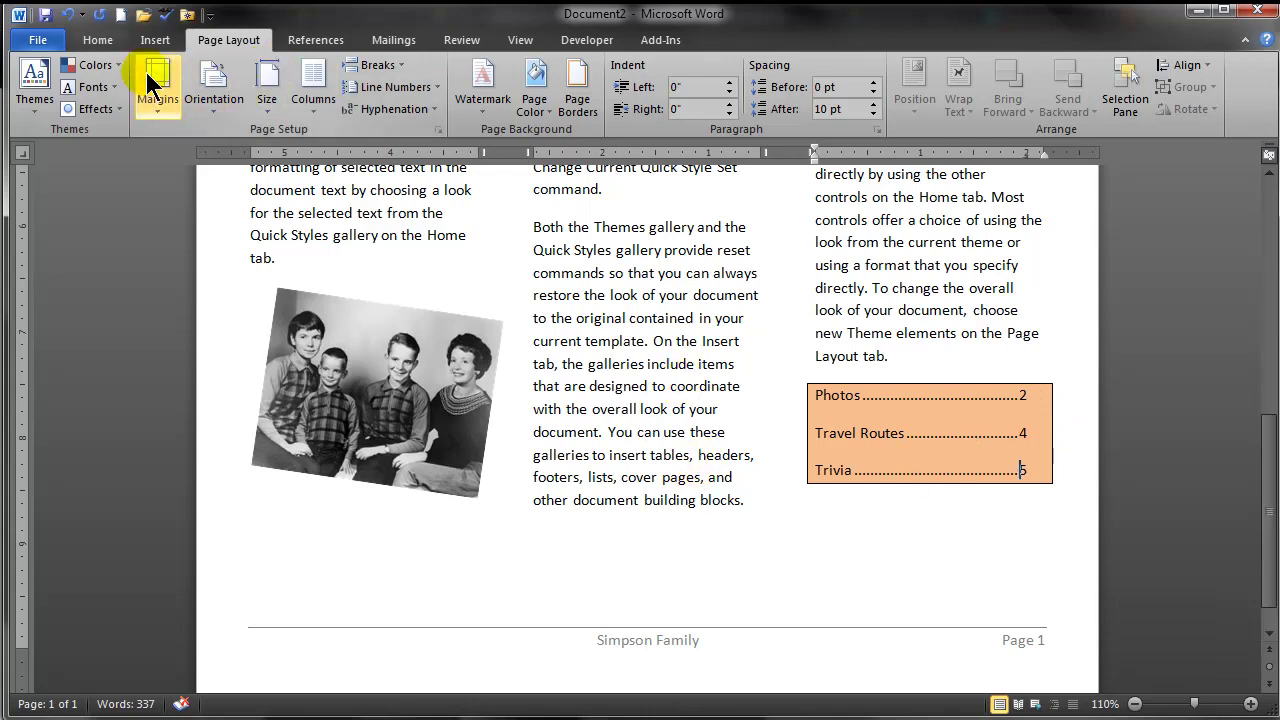
click(98, 40)
click(643, 74)
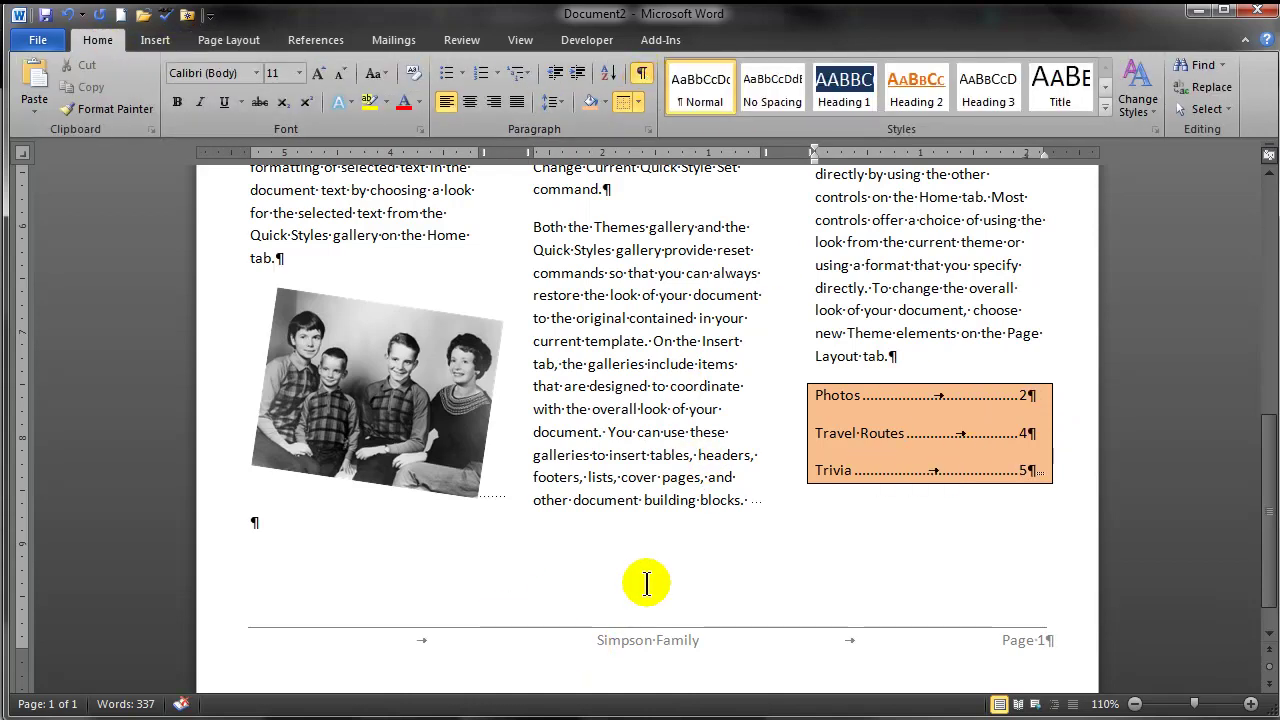
scroll(646, 584, up, 3)
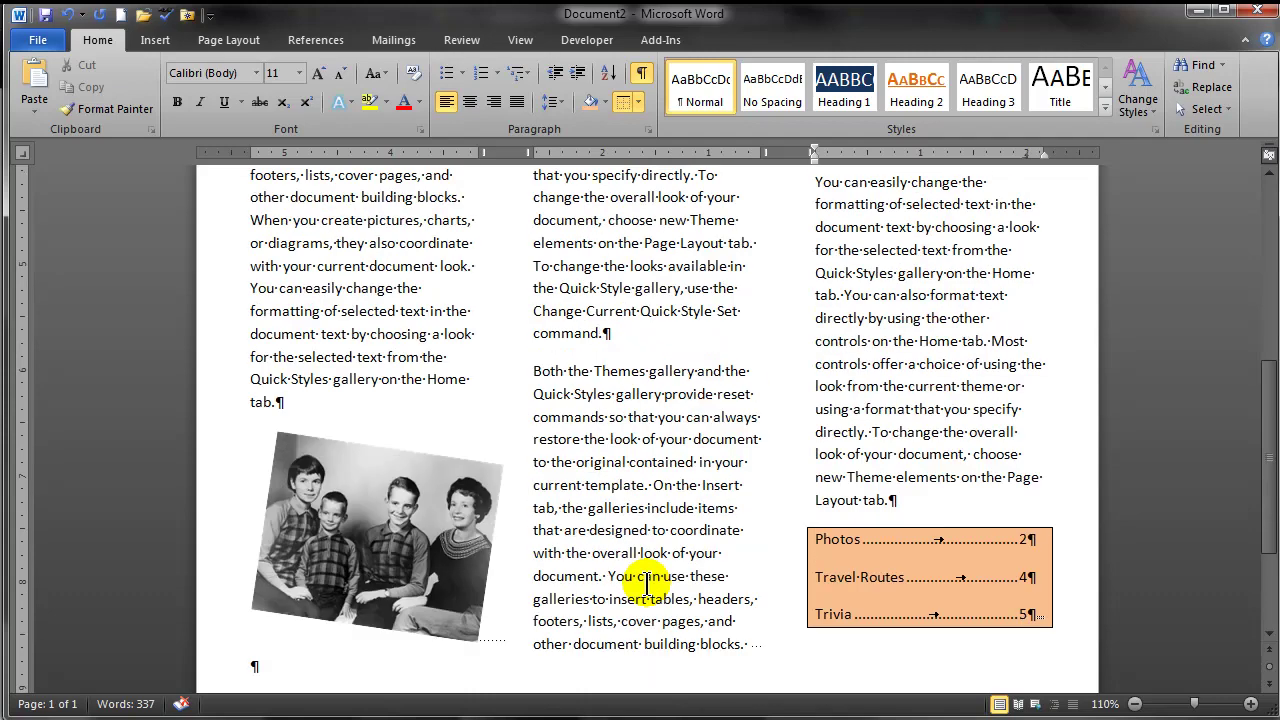
scroll(646, 584, down, 3)
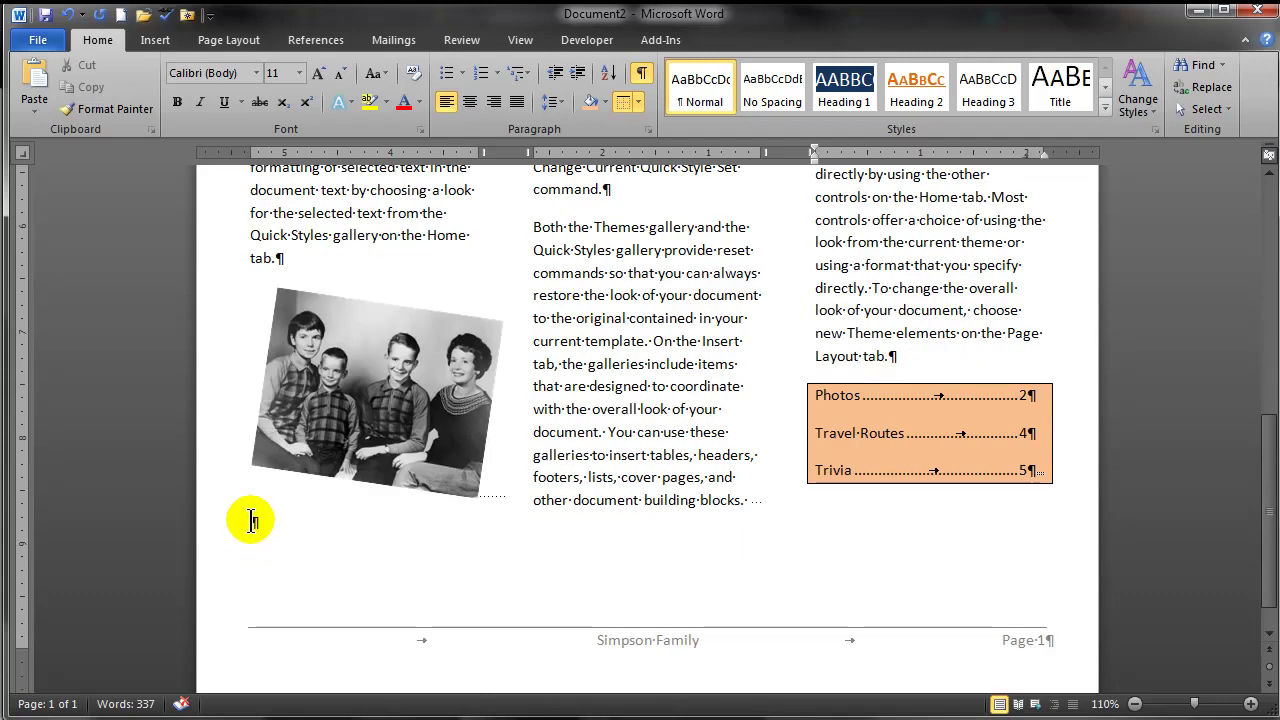
scroll(681, 515, up, 7)
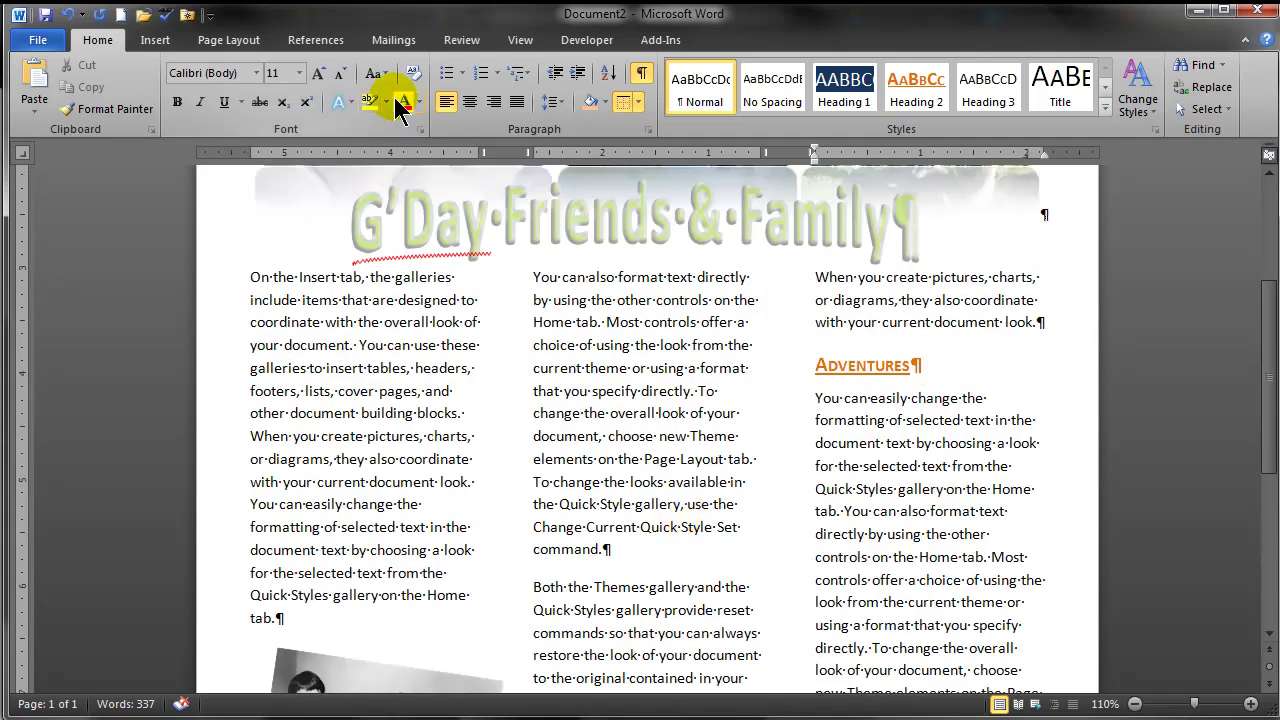
click(641, 73)
click(680, 431)
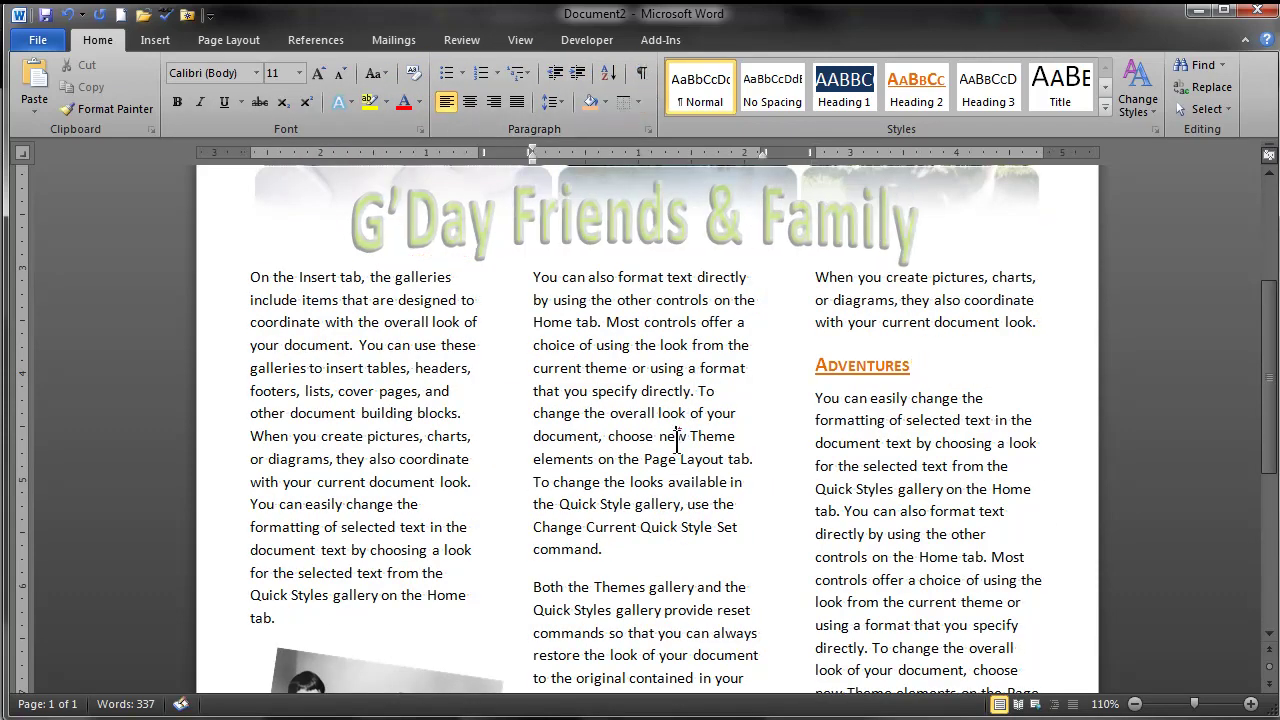
scroll(675, 440, up, 5)
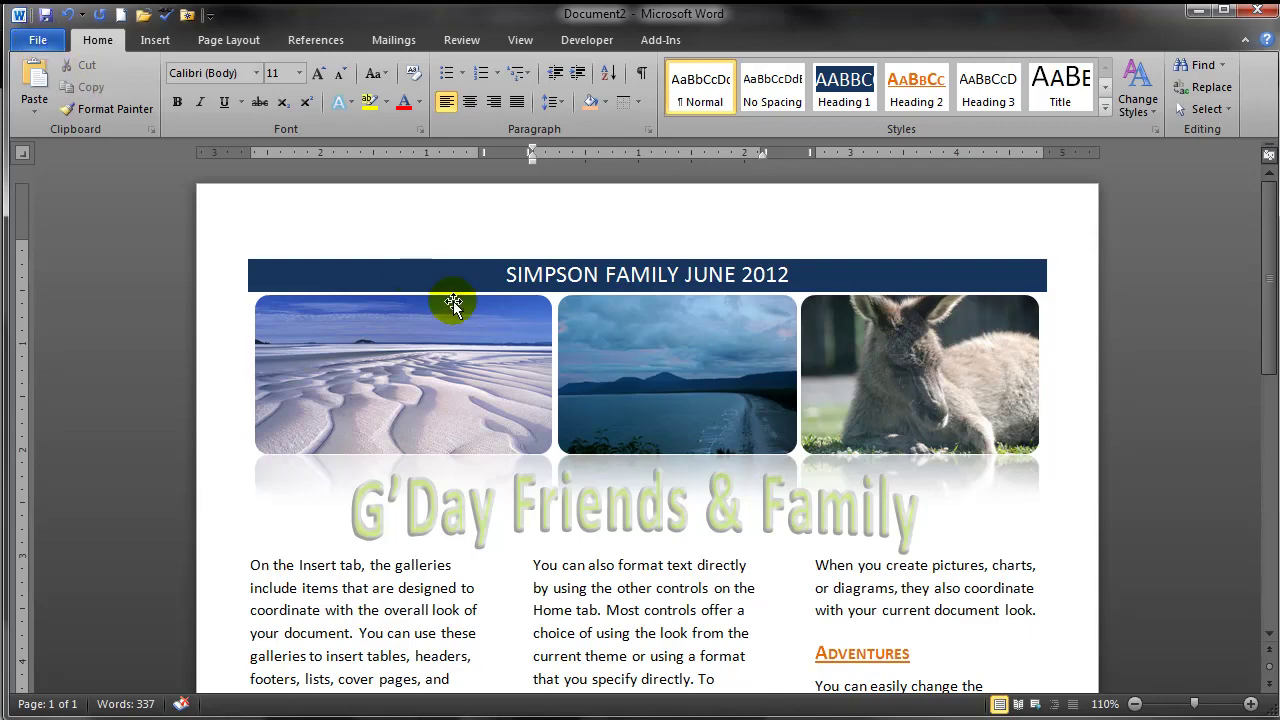
click(657, 611)
scroll(657, 611, down, 6)
scroll(678, 575, down, 5)
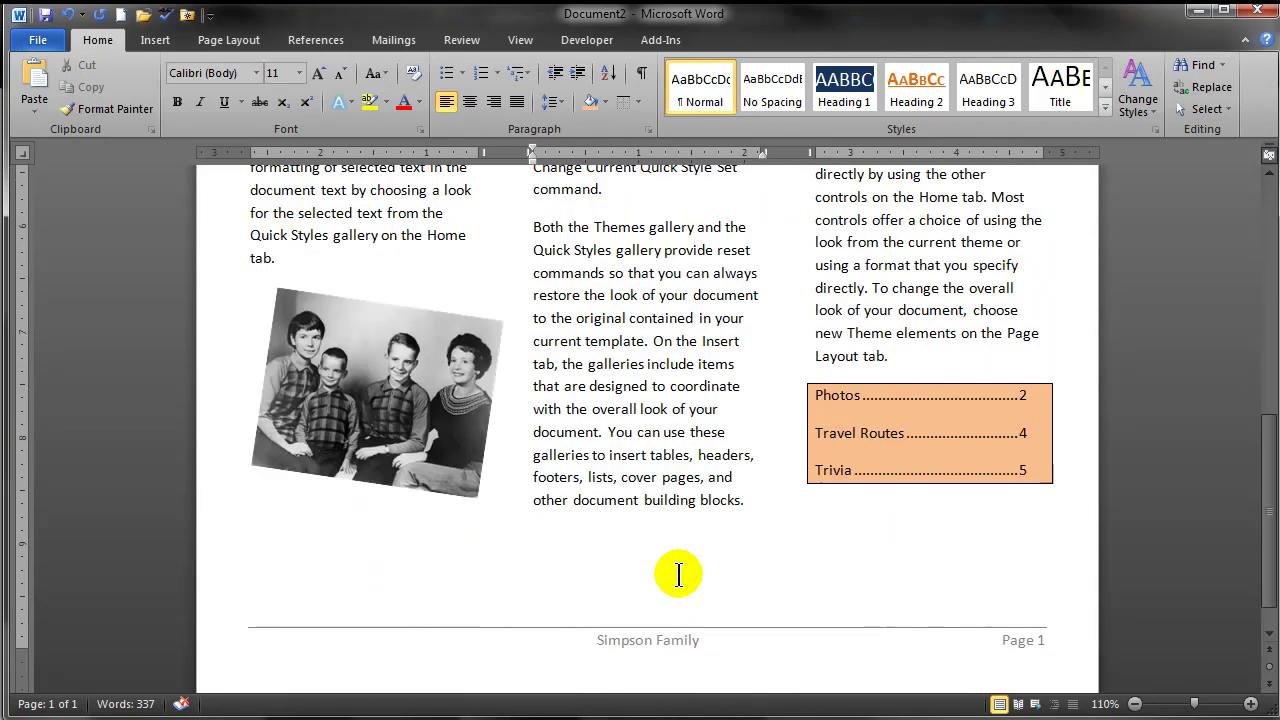
scroll(678, 575, up, 9)
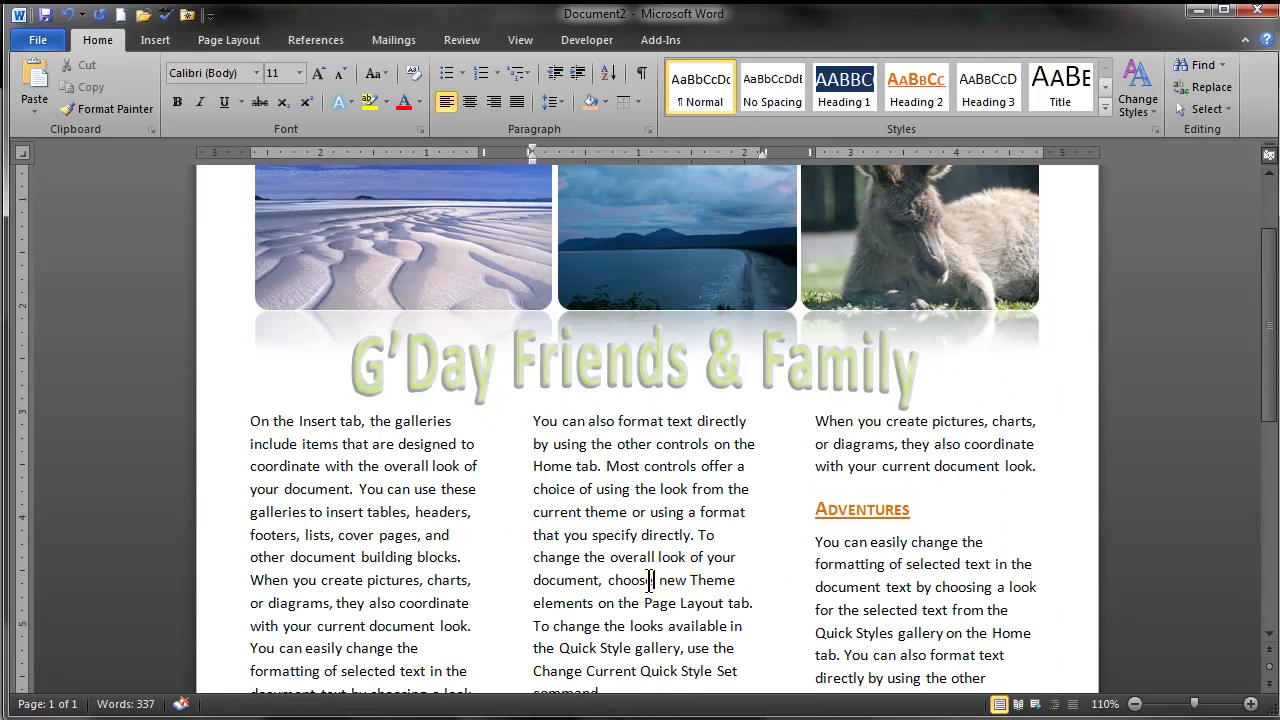